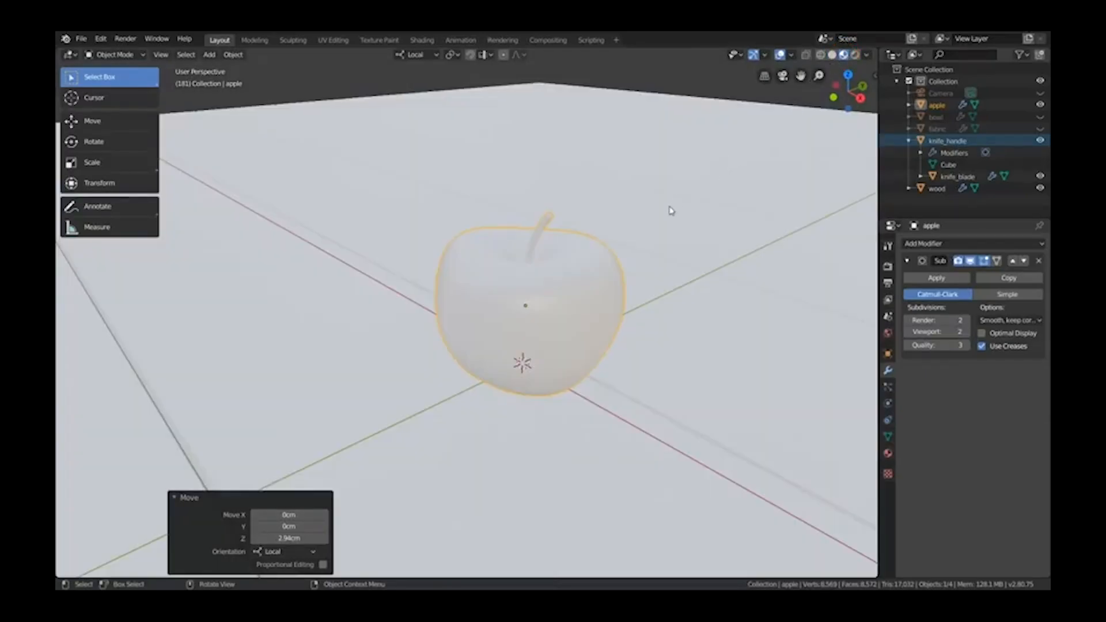
Light the viewport with the sunny green-field environment and view the apple's shading under it
middle_drag(517, 177, 667, 257)
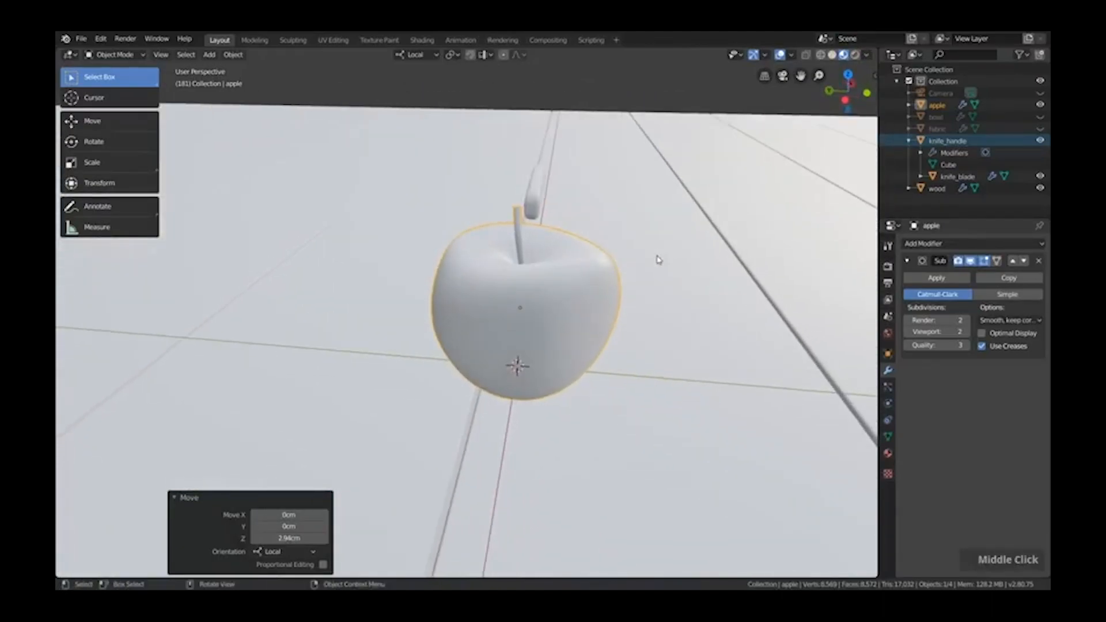
middle_drag(462, 309, 523, 312)
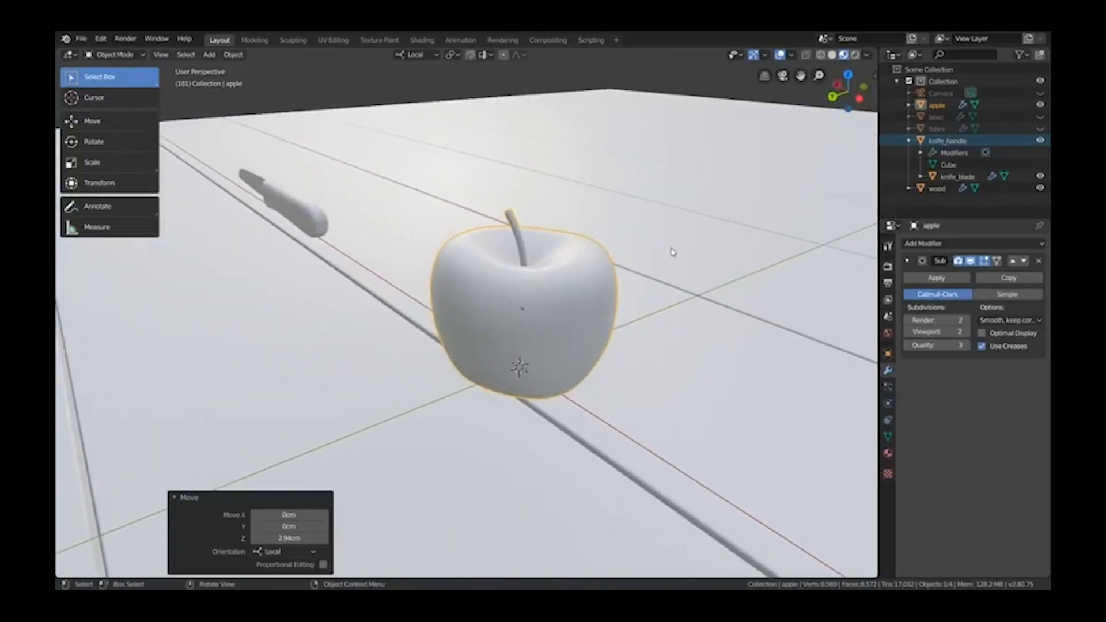
middle_drag(605, 278, 518, 263)
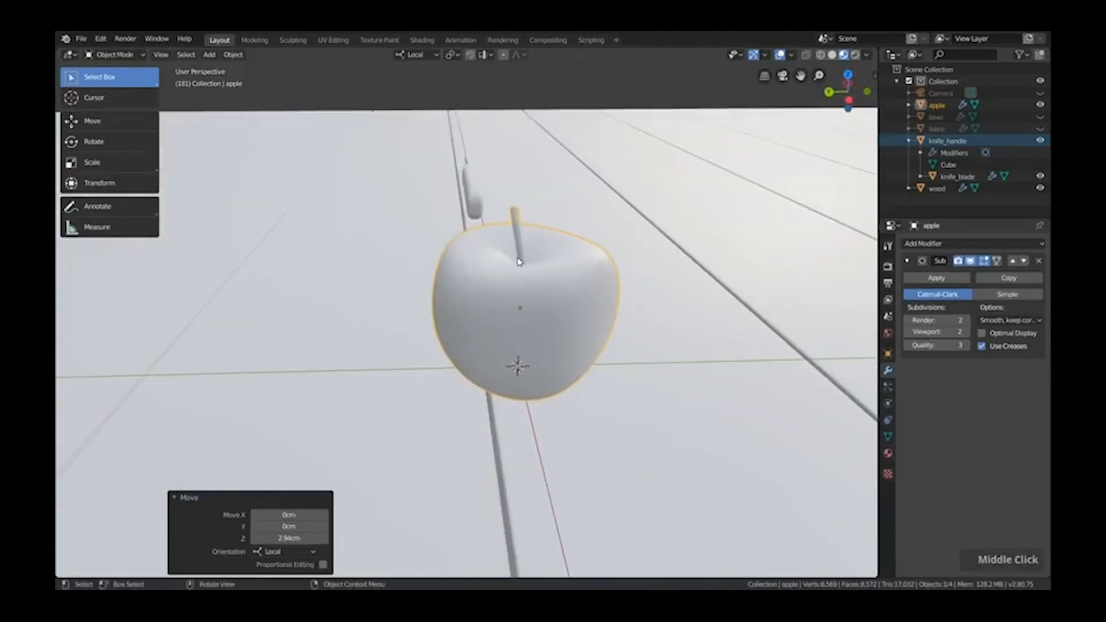
click(869, 56)
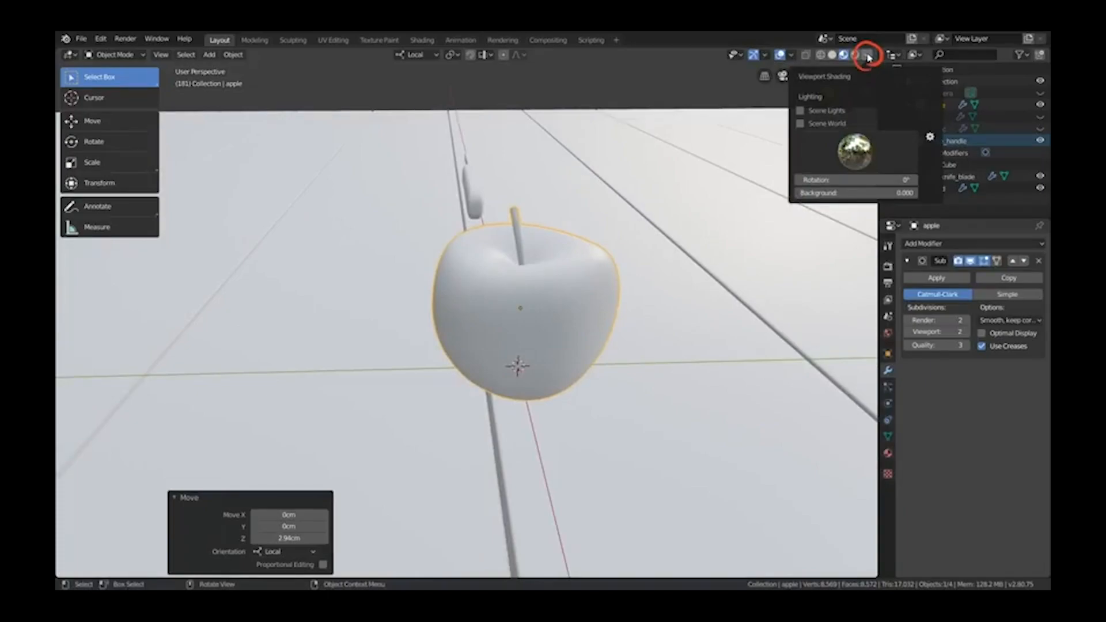
click(857, 151)
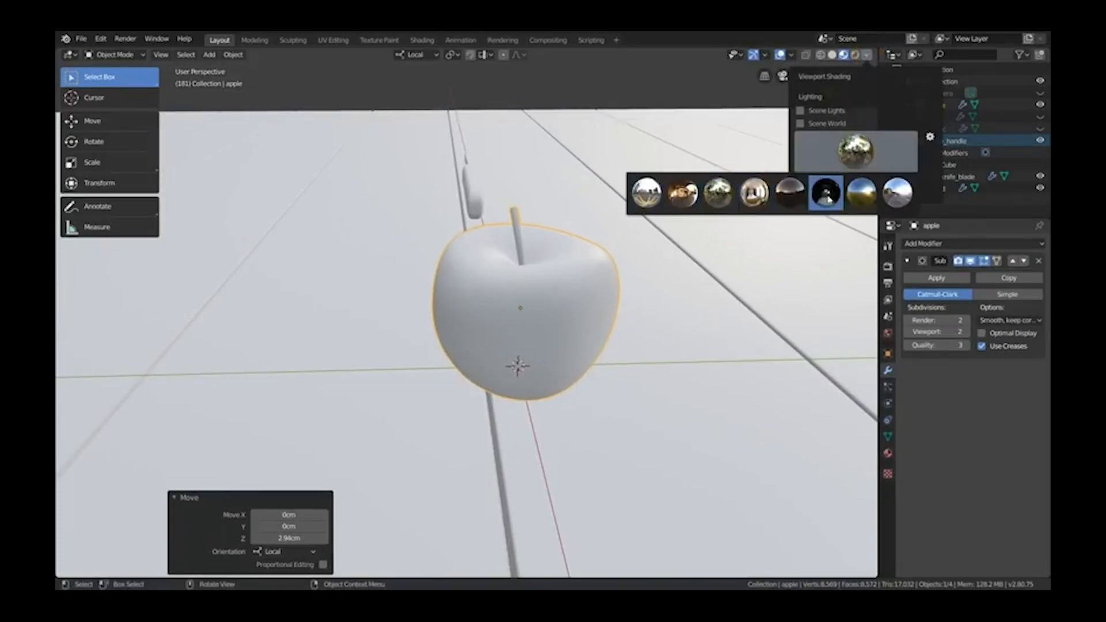
click(861, 194)
scroll(623, 209, down, 3)
middle_drag(476, 234, 439, 242)
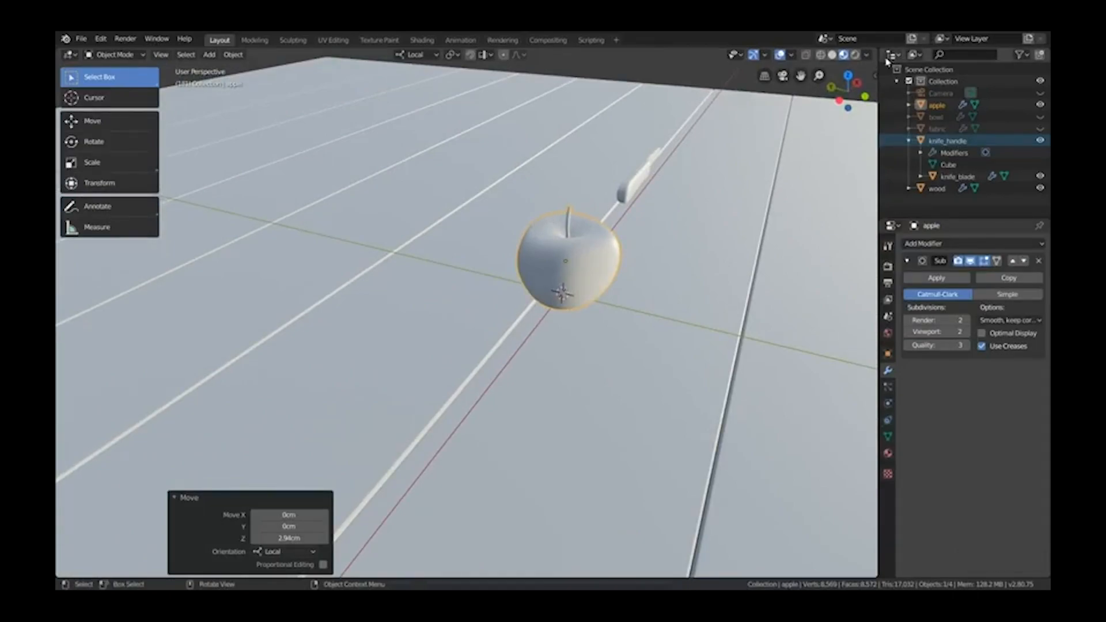
Change the viewport lighting environment to the bright indoor room
click(868, 55)
click(867, 149)
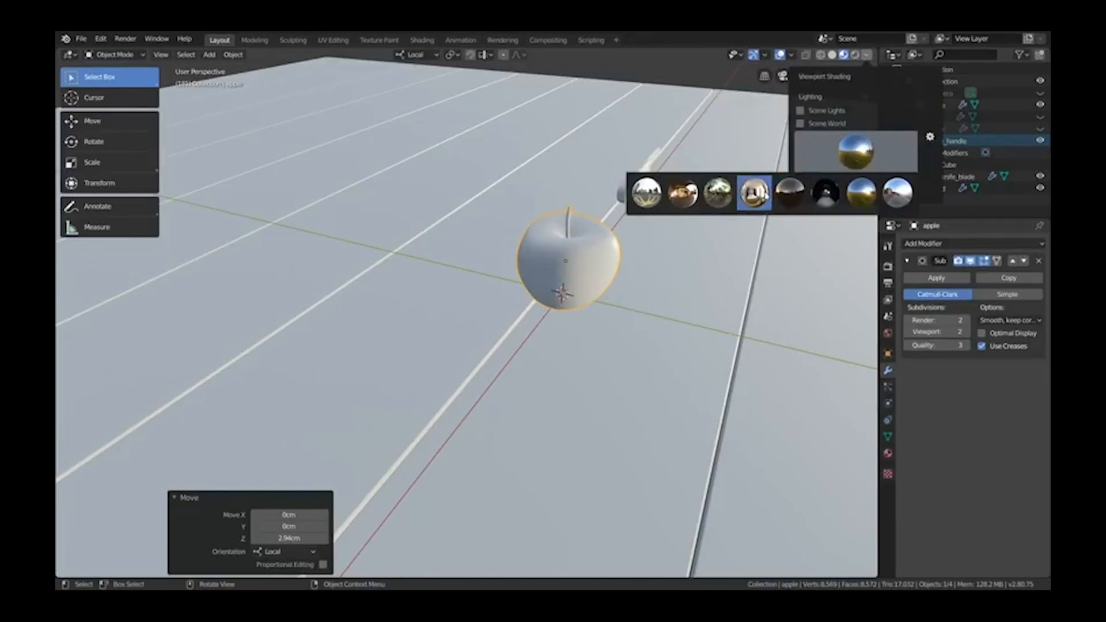
click(754, 194)
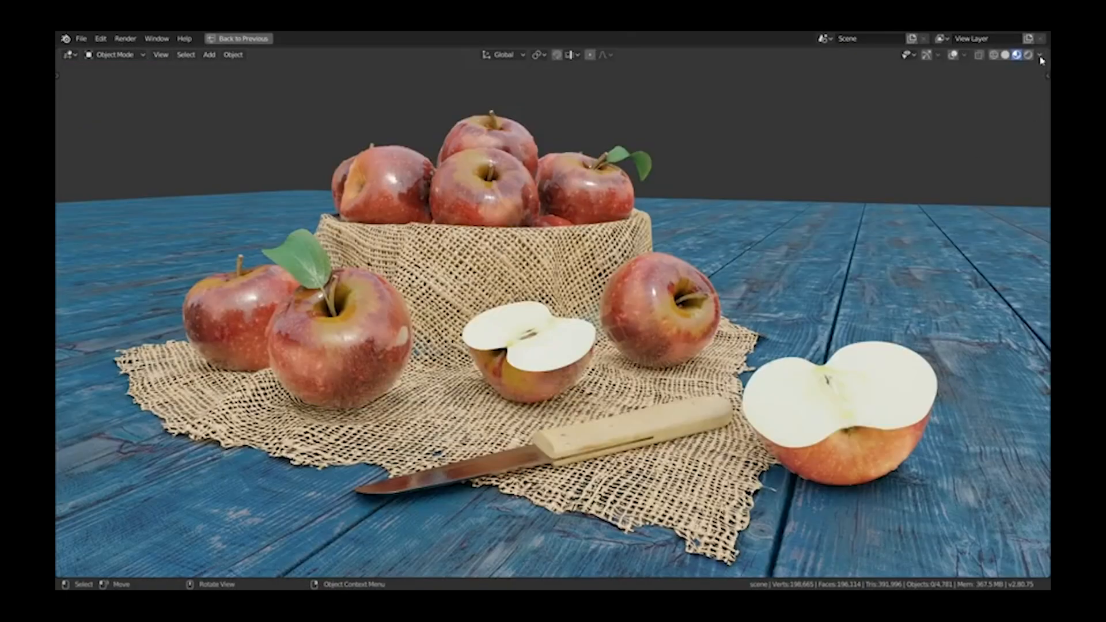
Preview the finished apple still-life under the warm indoor, forest and bright room lighting environments in turn
click(1041, 54)
click(993, 141)
click(786, 192)
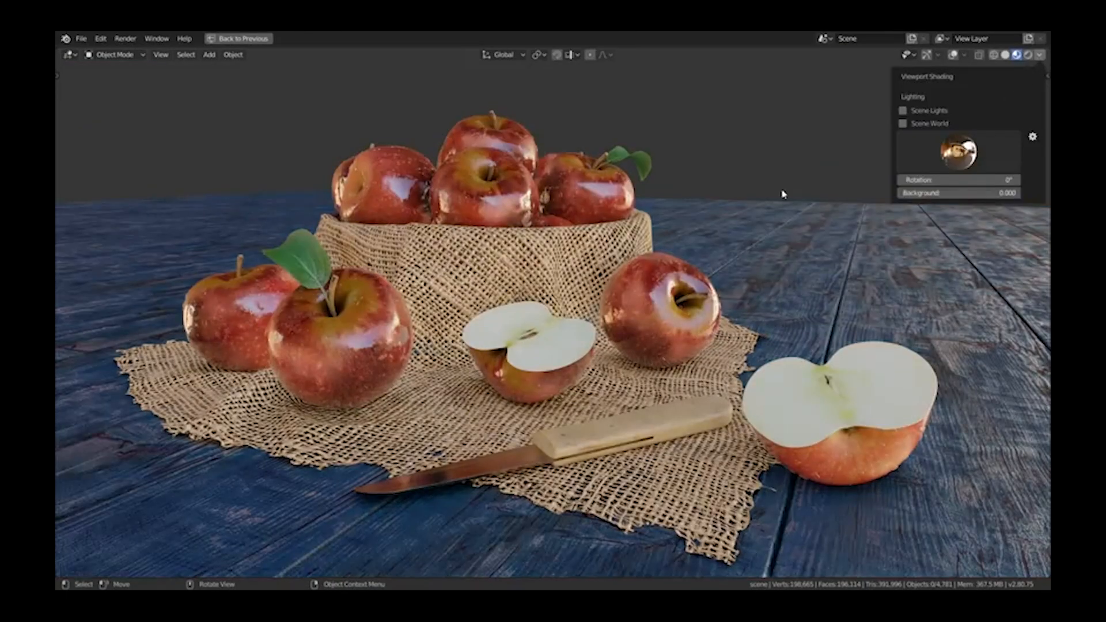
click(935, 160)
click(822, 193)
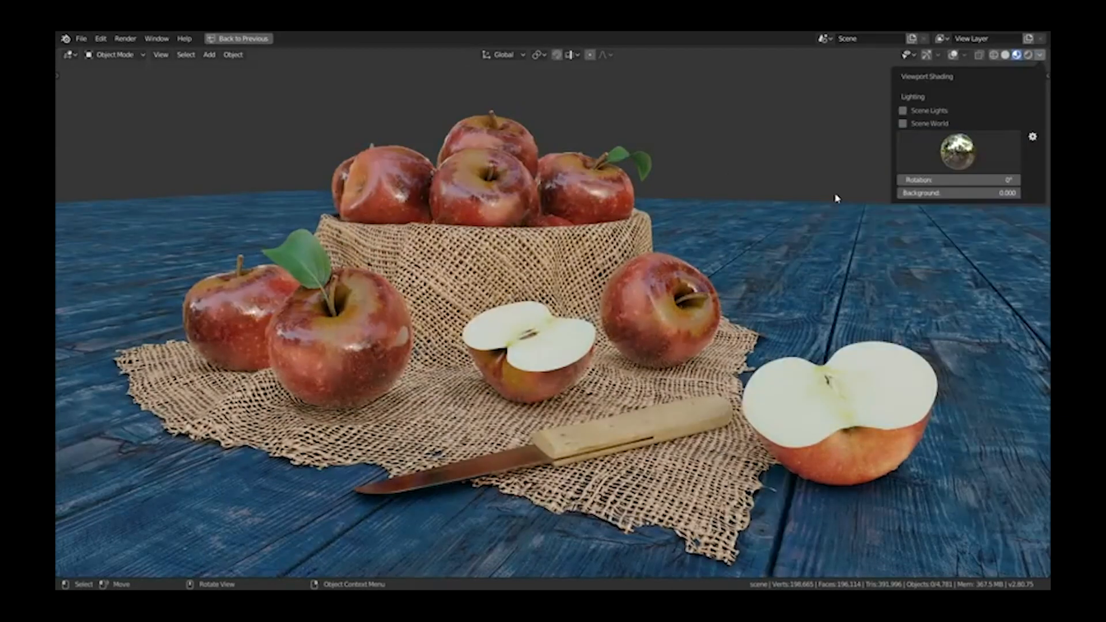
click(921, 168)
click(857, 193)
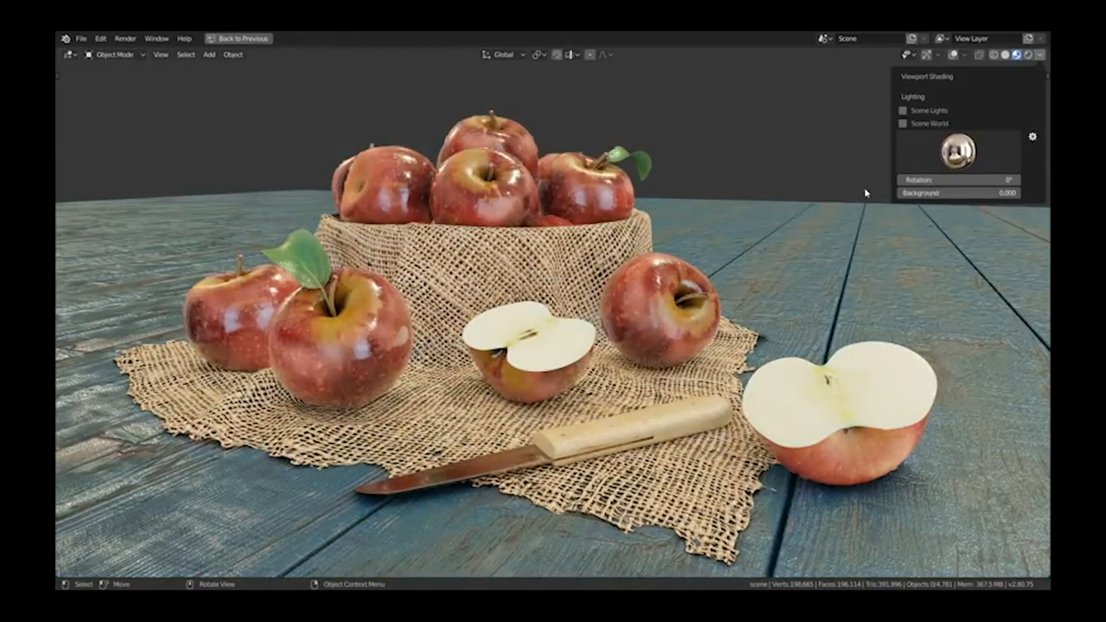
Compare the still-life under the dark horizon, black studio, sunny field and blue-sky environments, ending on the dark horizon one
click(942, 160)
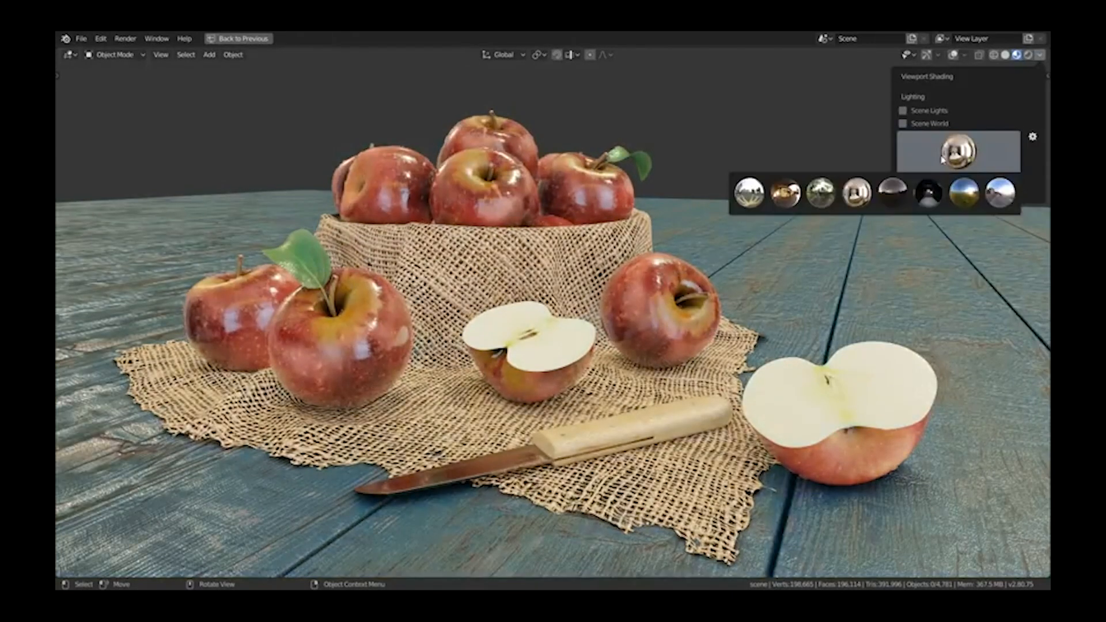
click(893, 190)
click(961, 154)
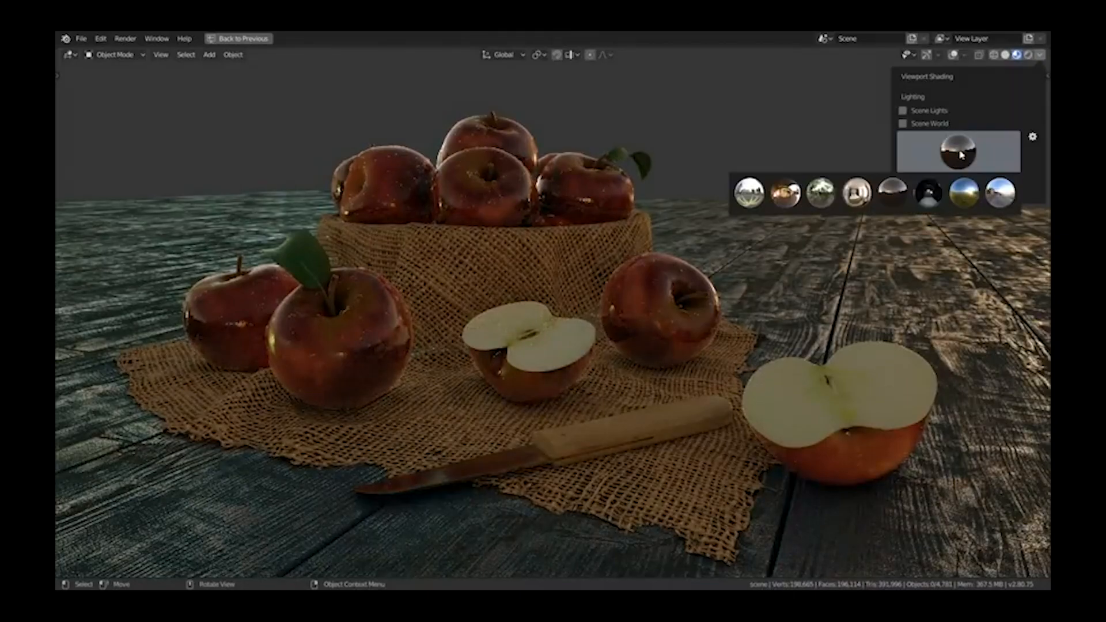
click(930, 192)
click(955, 151)
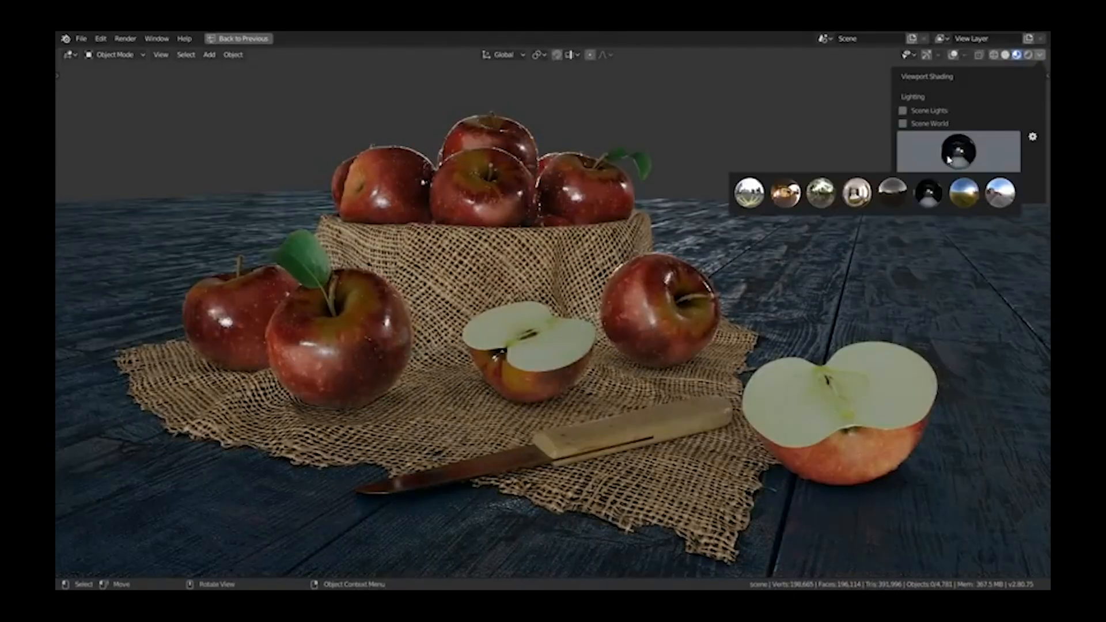
click(965, 191)
click(964, 158)
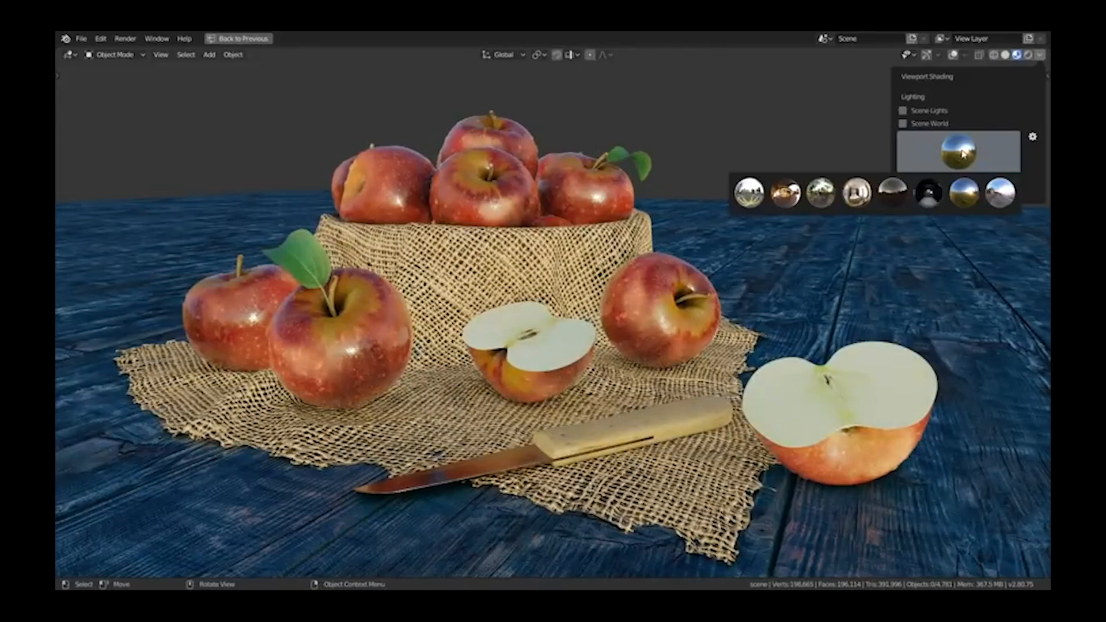
click(996, 192)
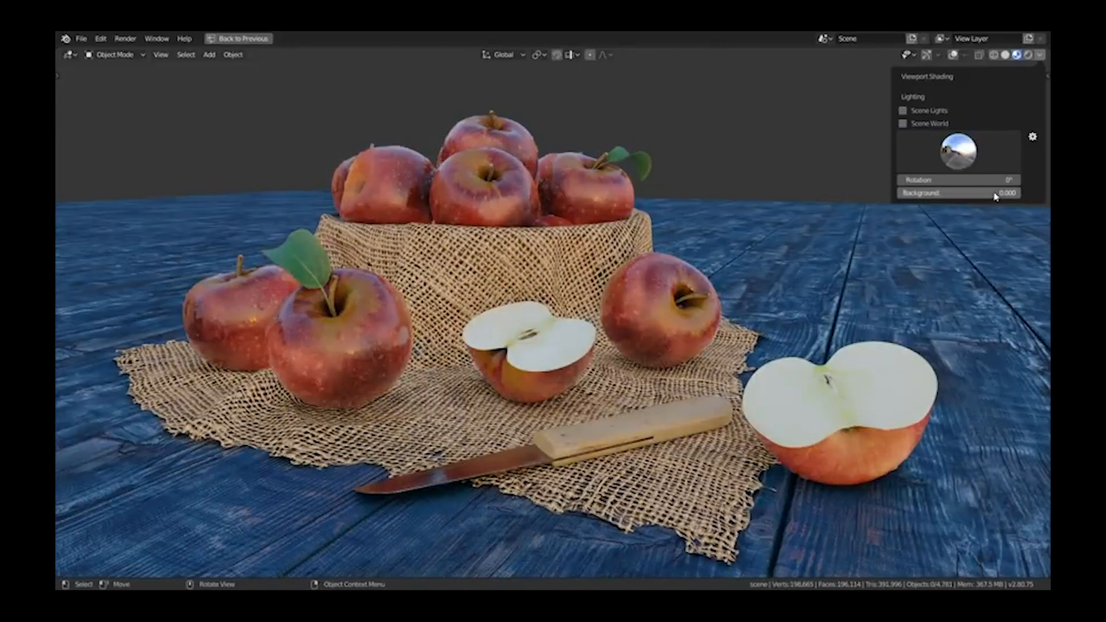
click(958, 151)
click(894, 191)
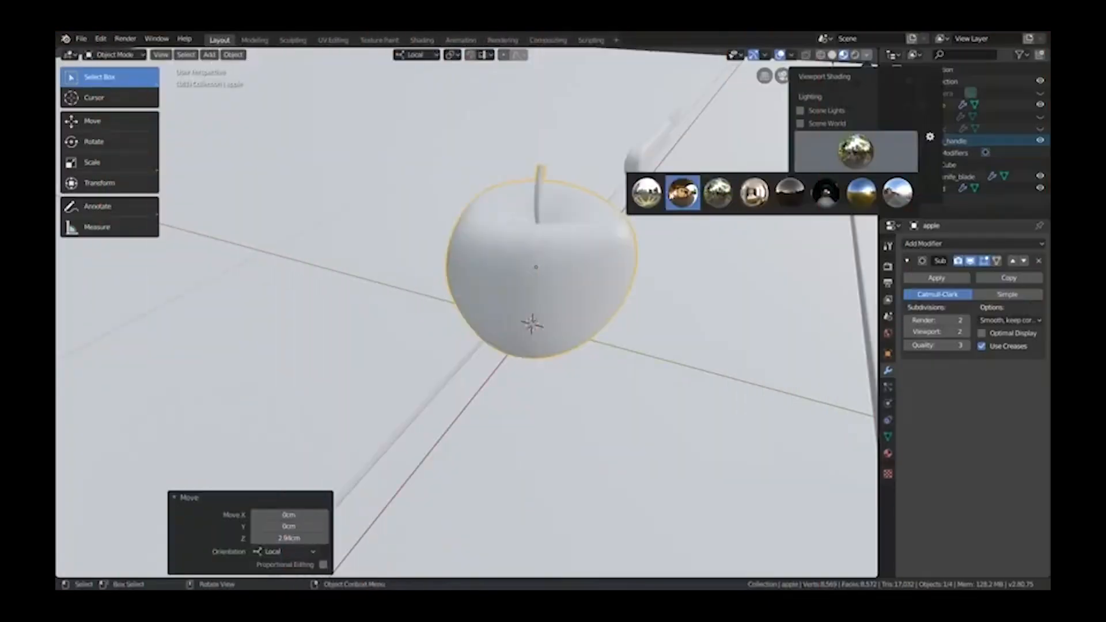
Light the single-apple scene with the first environment in the set, the bright white-sky outdoor one
click(644, 192)
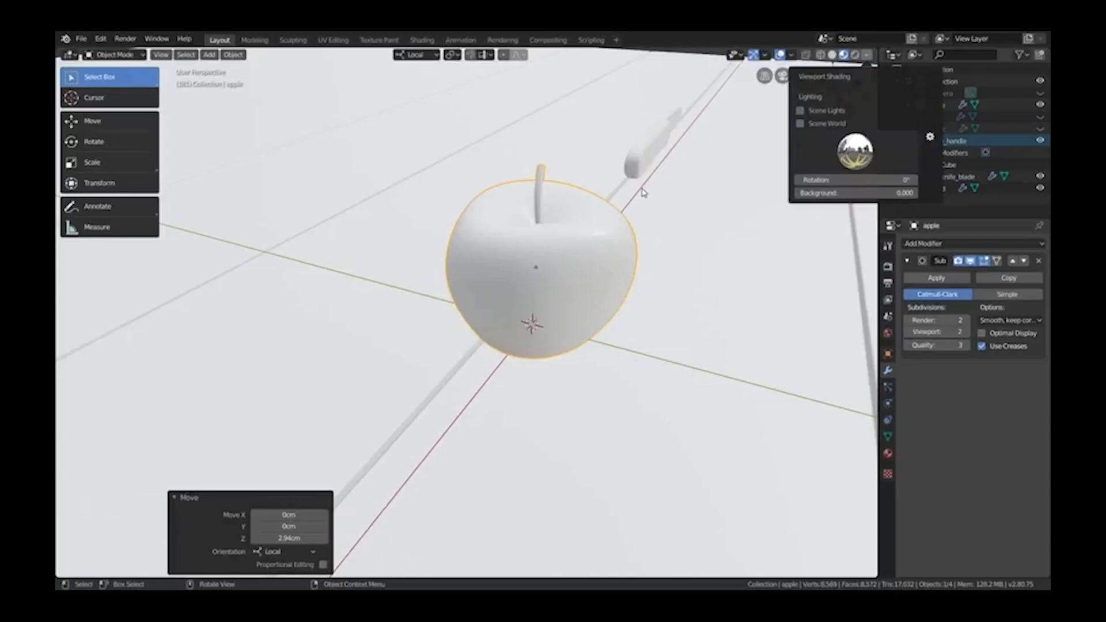
middle_drag(629, 227, 576, 210)
scroll(575, 210, down, 3)
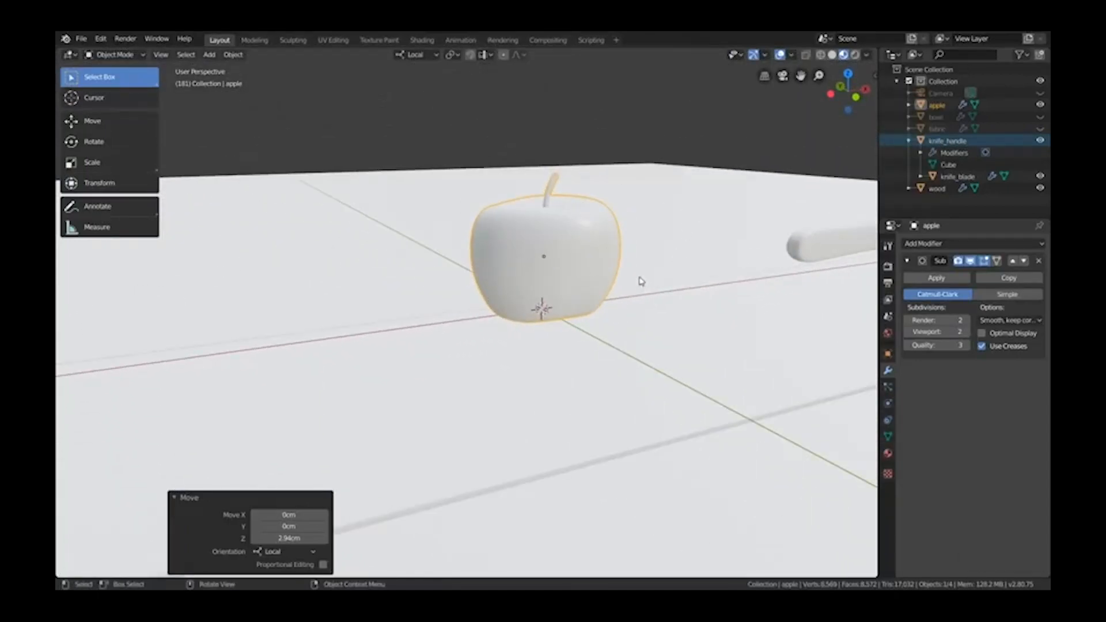
Create a new material on the apple object and name it "apple"
click(888, 453)
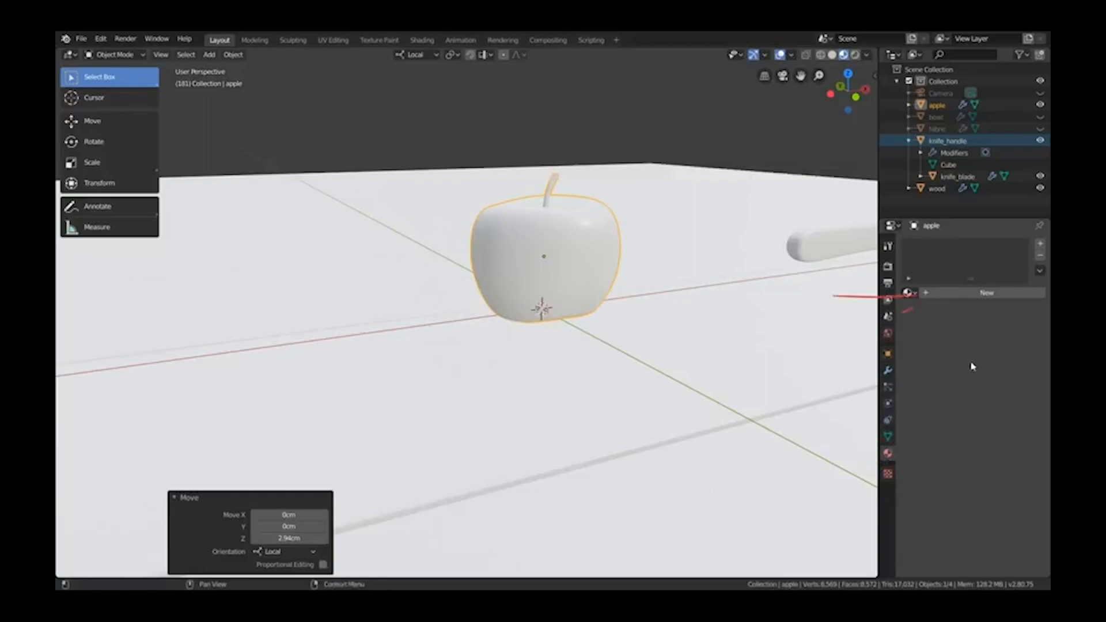
click(982, 294)
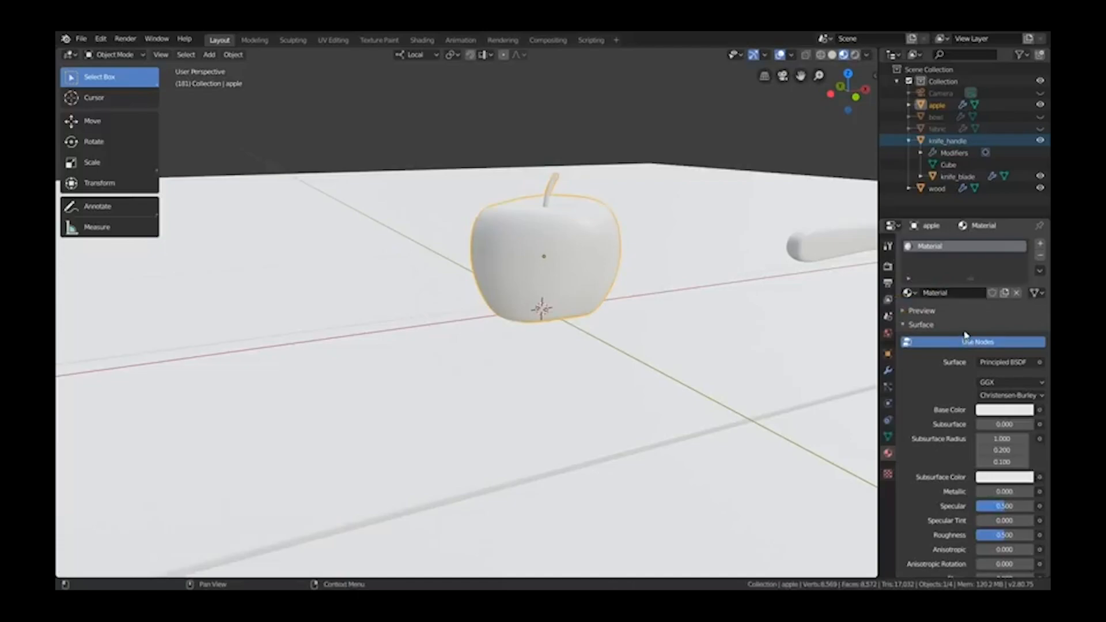
double_click(951, 293)
text(apple)
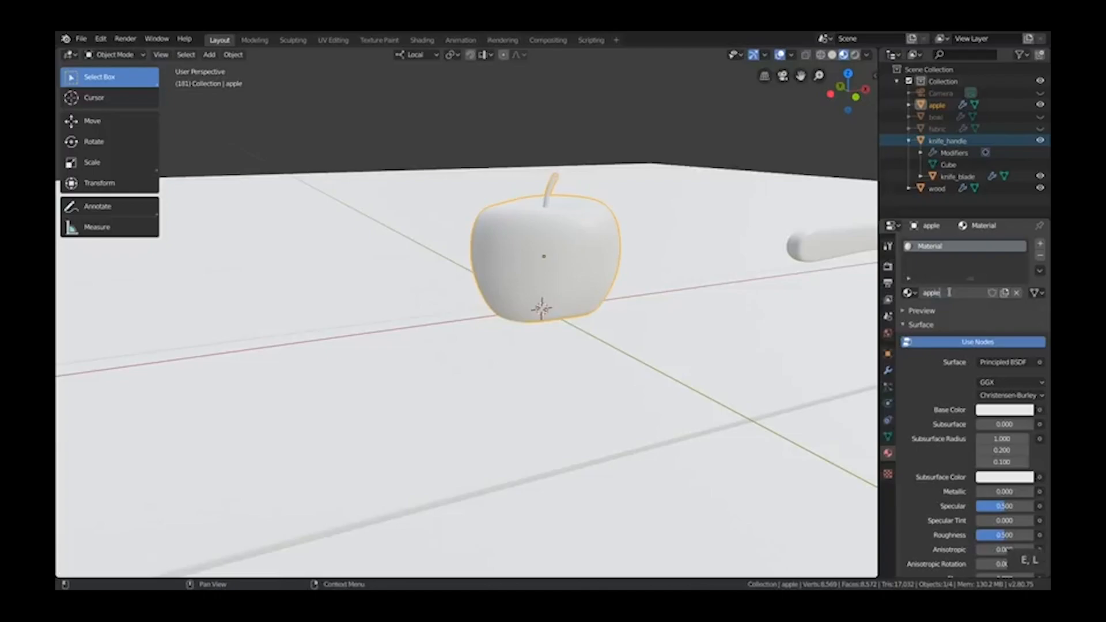
key(Return)
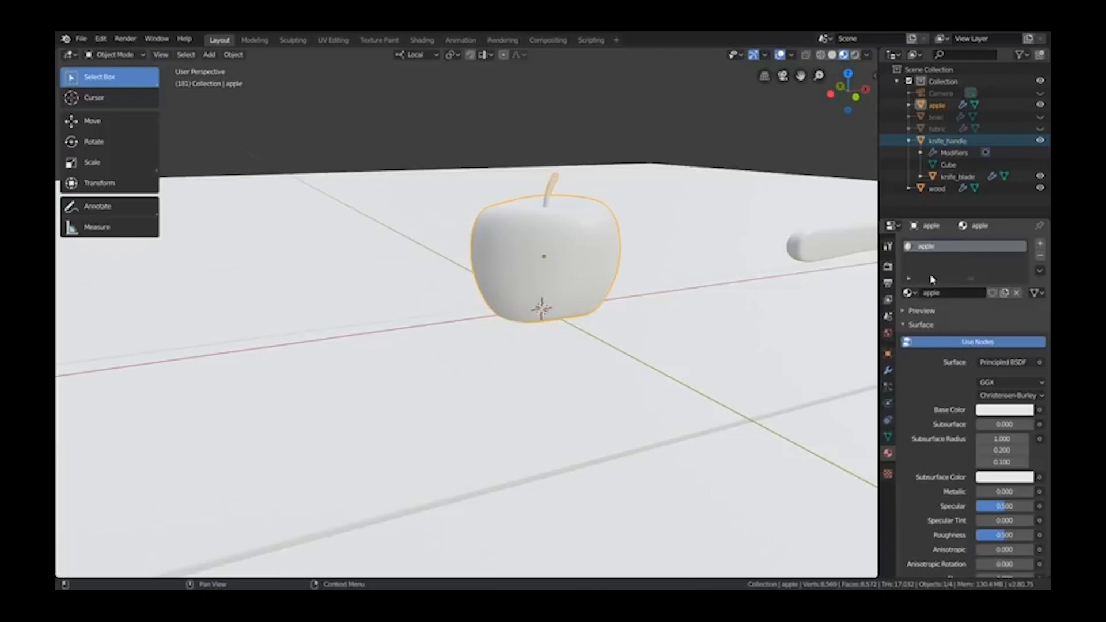
Enlarge the properties editor and choose Principled BSDF as the apple material's surface shader
drag(930, 217, 930, 160)
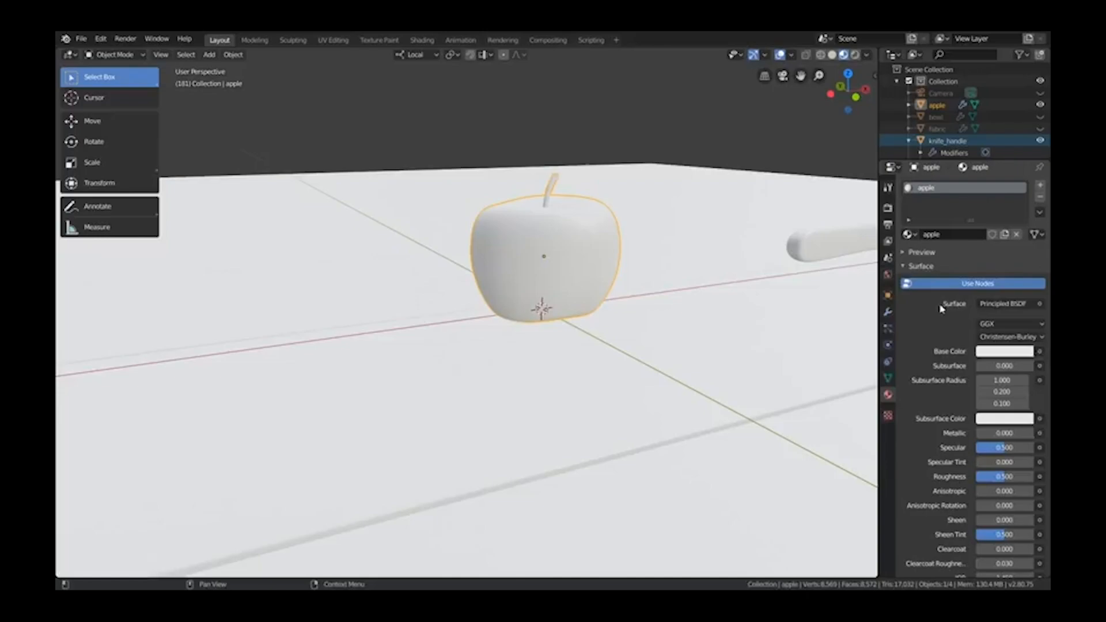
click(1004, 305)
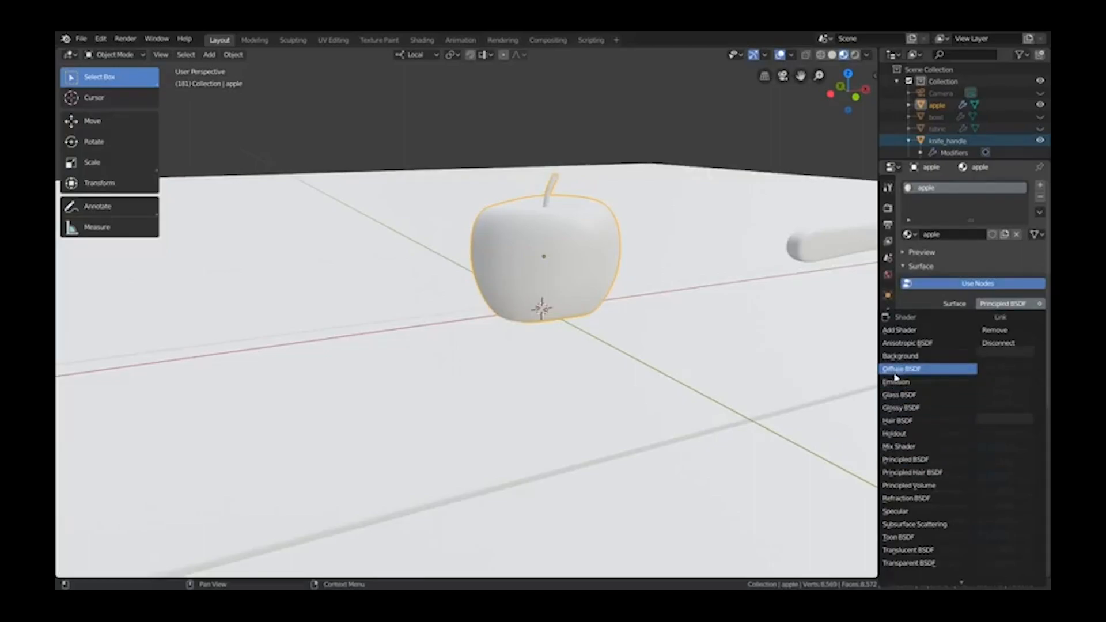
click(913, 461)
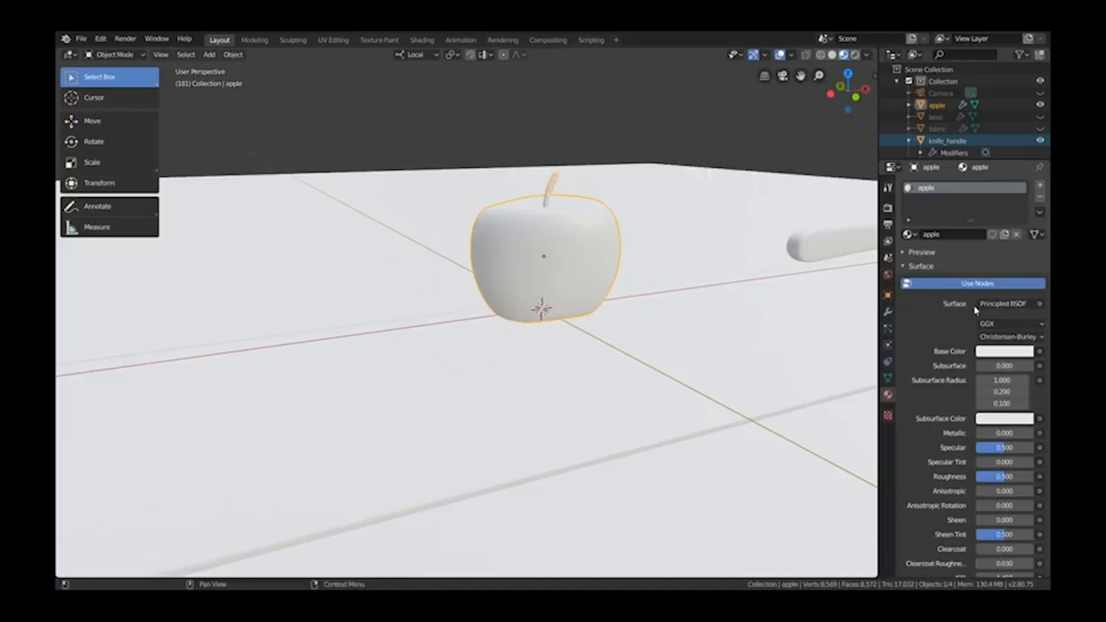
Set the apple material's base color to a slightly darkened orange-red, about hue 0.021 and saturation 0.715
scroll(944, 311, down, 4)
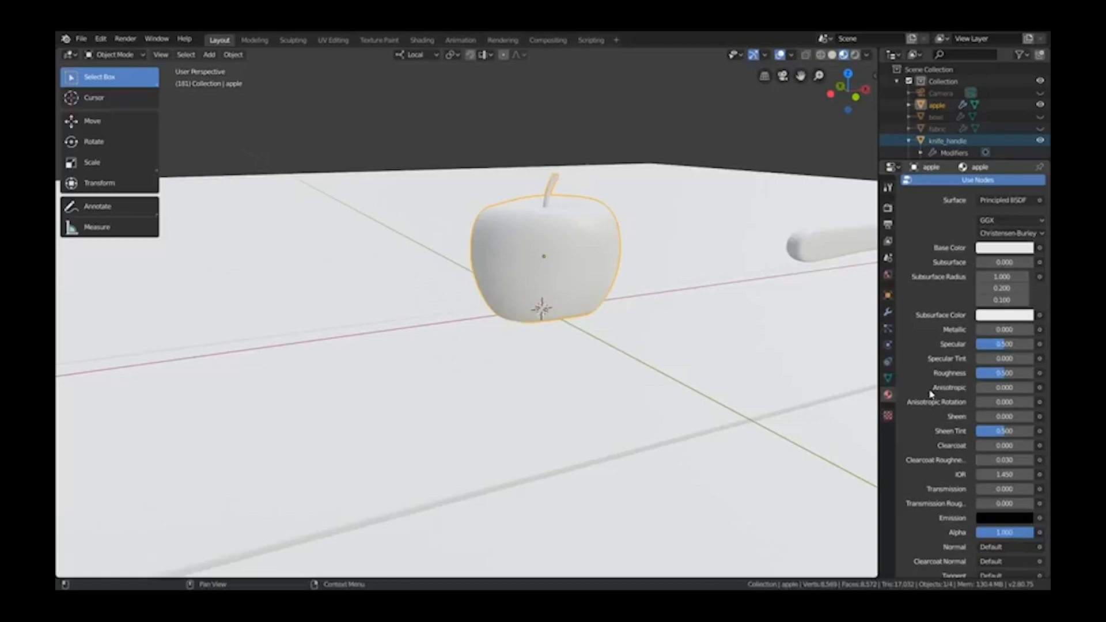
scroll(541, 215, up, 3)
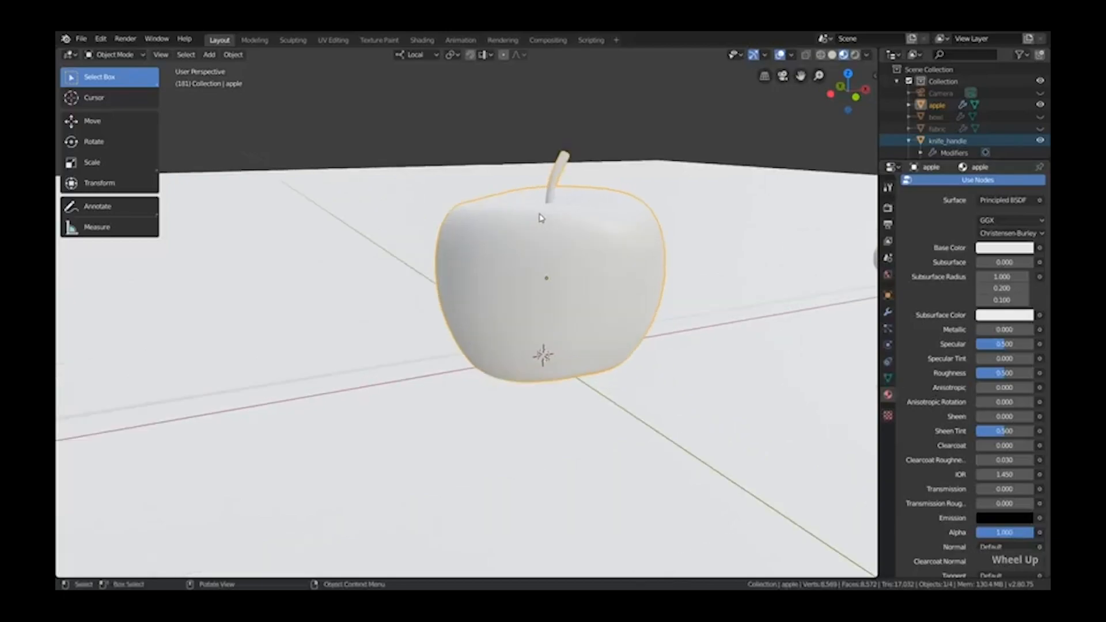
click(1001, 249)
mouse_move(974, 147)
mouse_down()
mouse_move(970, 162)
mouse_move(966, 80)
mouse_move(994, 142)
mouse_up()
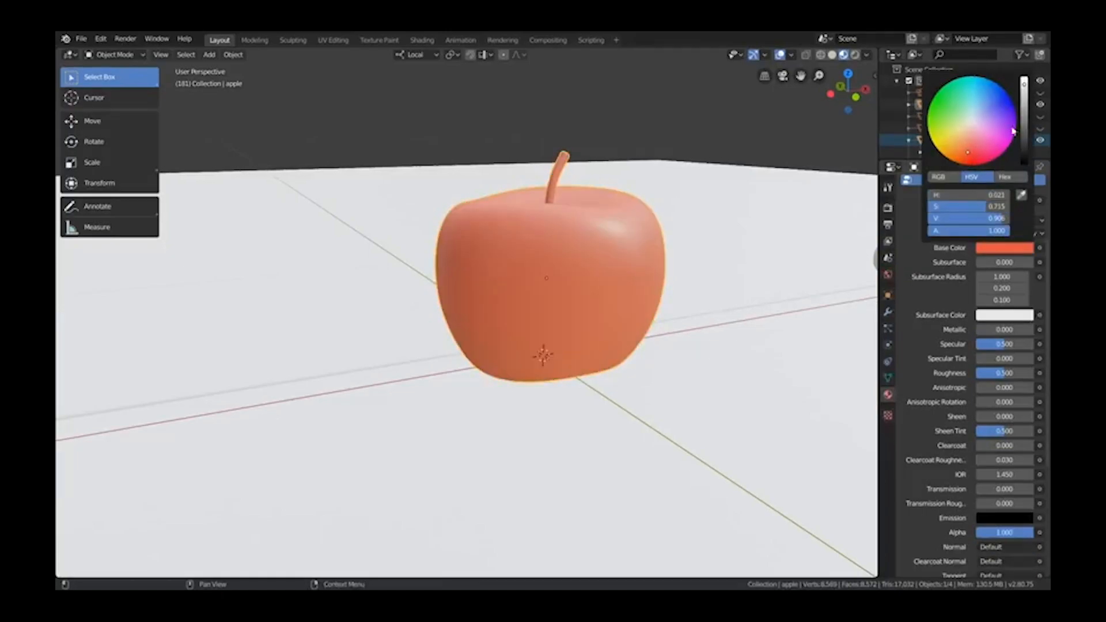
mouse_move(1024, 87)
mouse_down()
mouse_move(1024, 148)
mouse_move(1024, 100)
mouse_up()
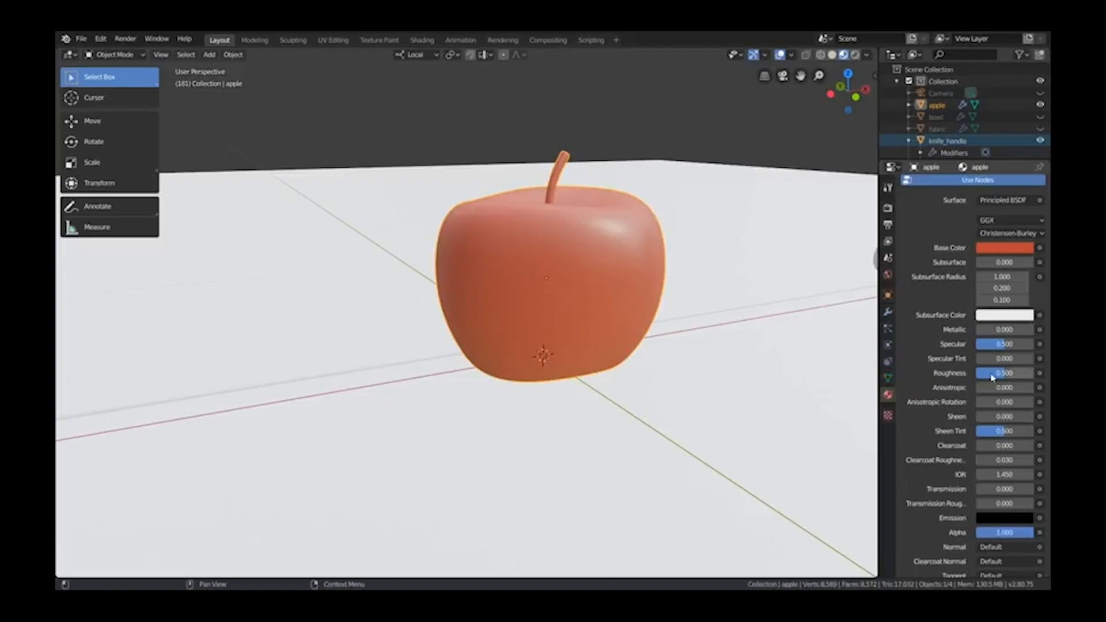
Try roughness values of 0, about 0.805 and about 0.690 on the apple material
drag(1006, 374, 976, 373)
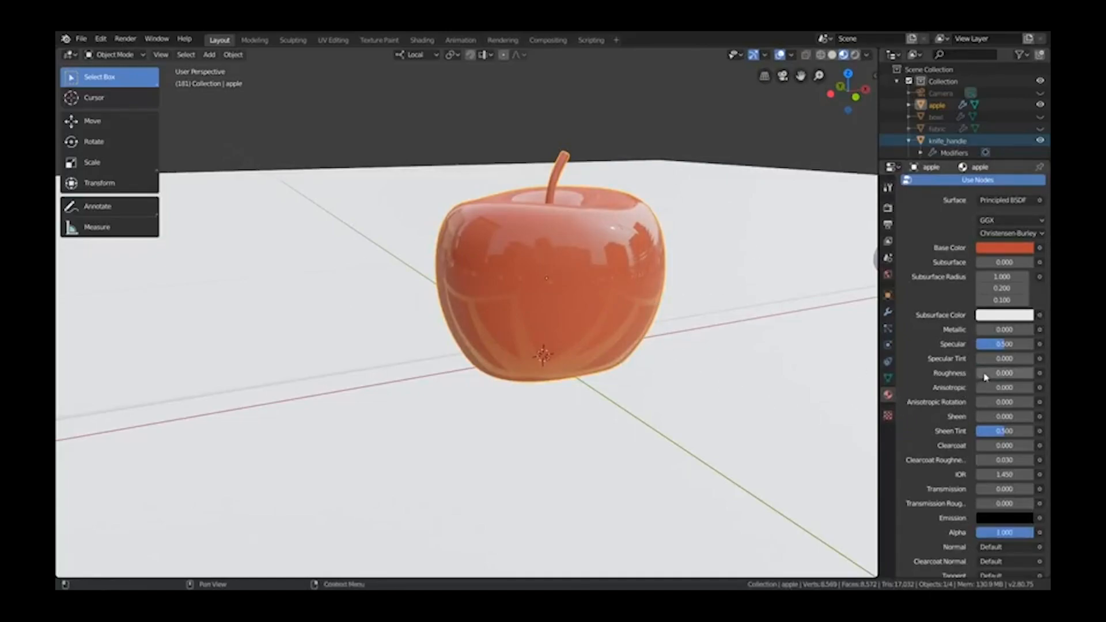
drag(1005, 373, 1021, 373)
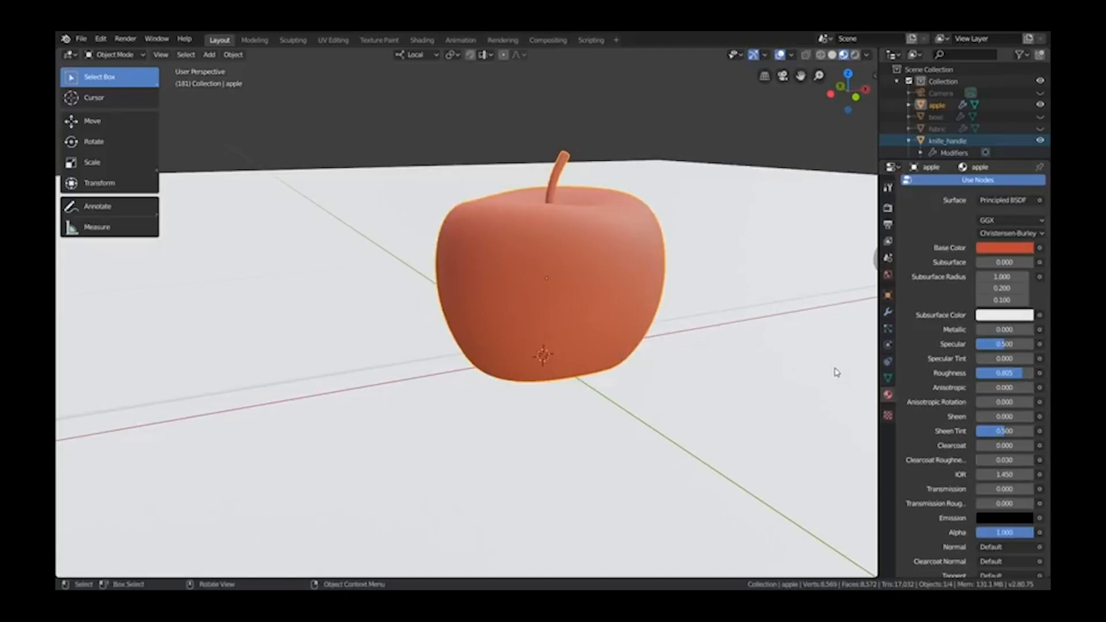
mouse_move(1018, 373)
mouse_down()
mouse_move(982, 373)
mouse_move(1017, 377)
mouse_up()
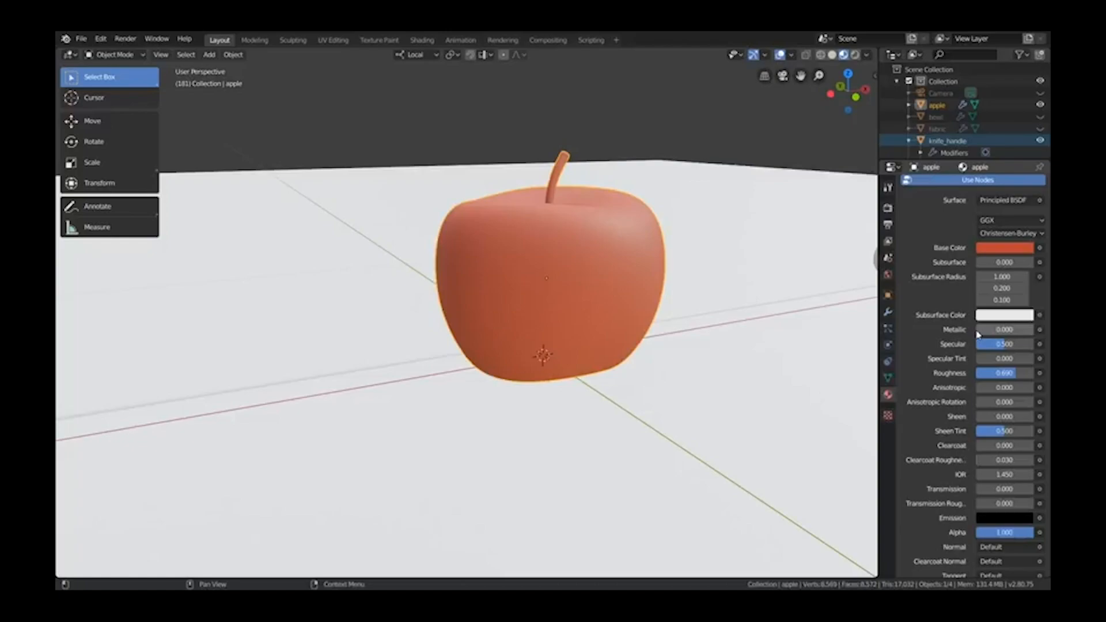
Set the apple material's Metallic to 1.000 and its Roughness to about 0.363
drag(978, 334, 1036, 334)
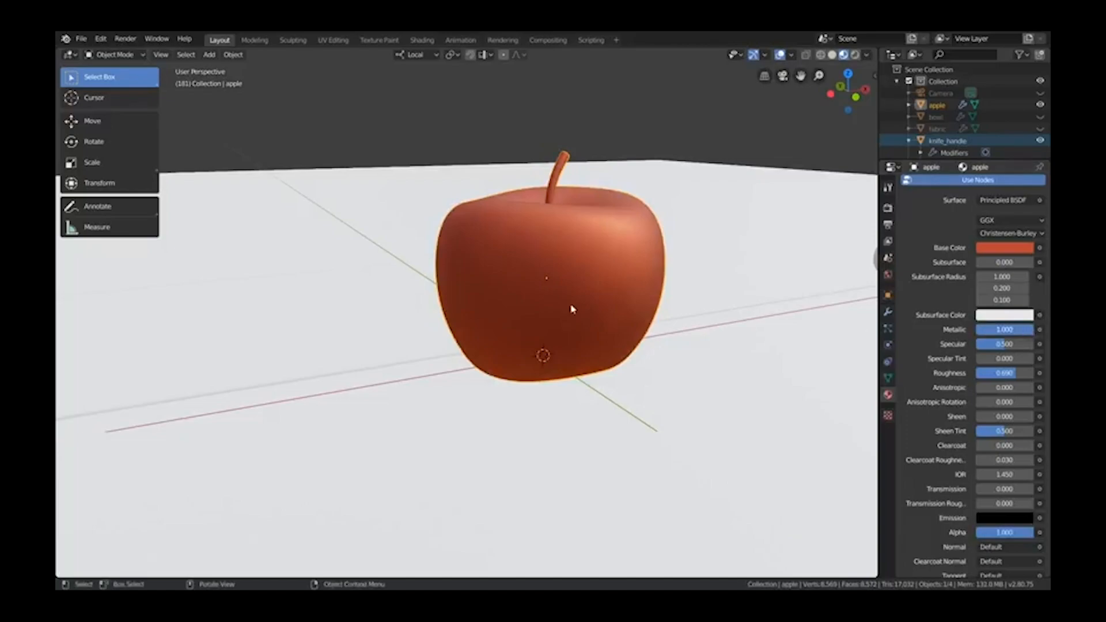
mouse_move(637, 222)
middle_down()
mouse_move(642, 240)
mouse_move(494, 235)
mouse_move(573, 213)
mouse_move(649, 217)
middle_up()
mouse_move(1004, 373)
mouse_down()
mouse_move(969, 373)
mouse_move(985, 373)
mouse_up()
middle_drag(612, 254, 579, 276)
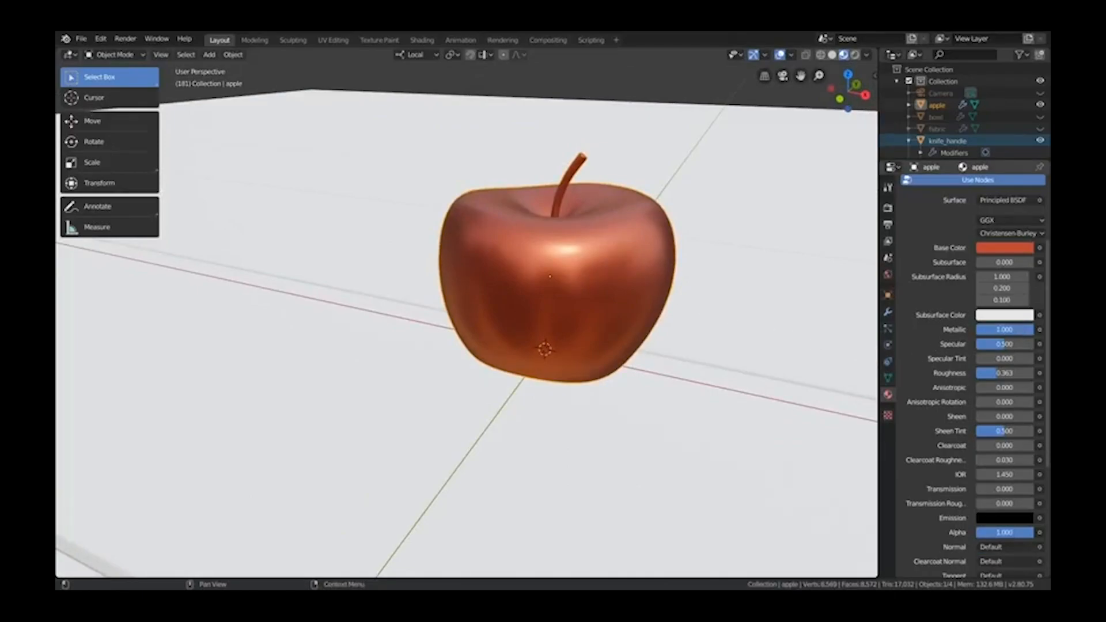
Set the apple material's Metallic to 0.000 and Transmission to 1.000, checking the apple from several angles
drag(1026, 334, 976, 336)
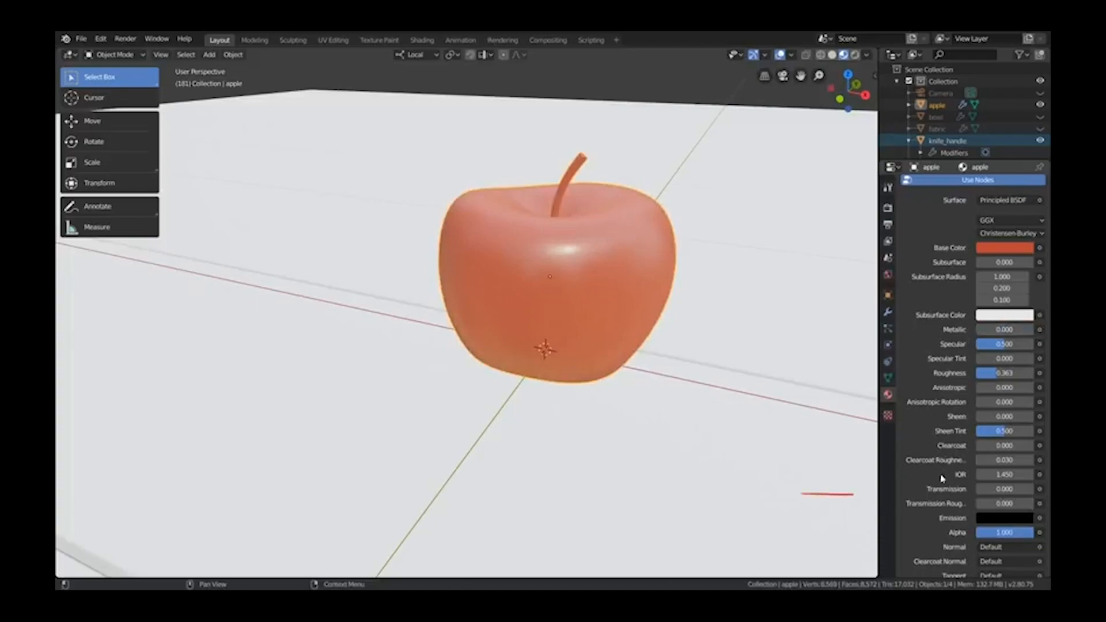
drag(980, 490, 1035, 490)
mouse_move(634, 333)
middle_down()
mouse_move(595, 301)
mouse_move(620, 289)
mouse_move(751, 288)
mouse_move(590, 301)
middle_up()
click(867, 55)
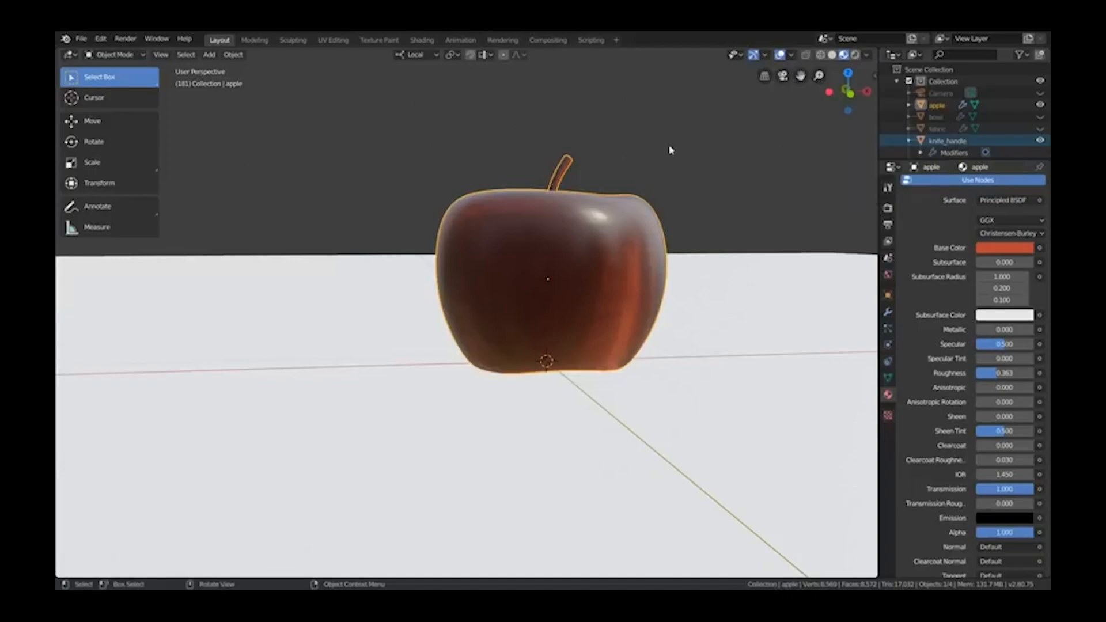
middle_drag(593, 277, 697, 260)
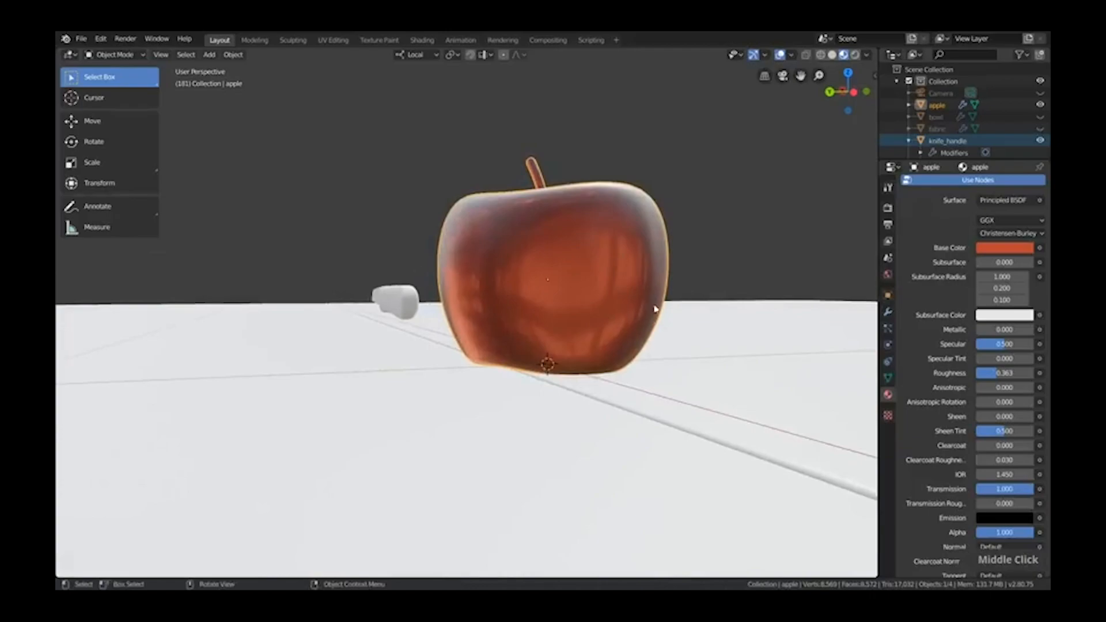
middle_drag(657, 293, 540, 314)
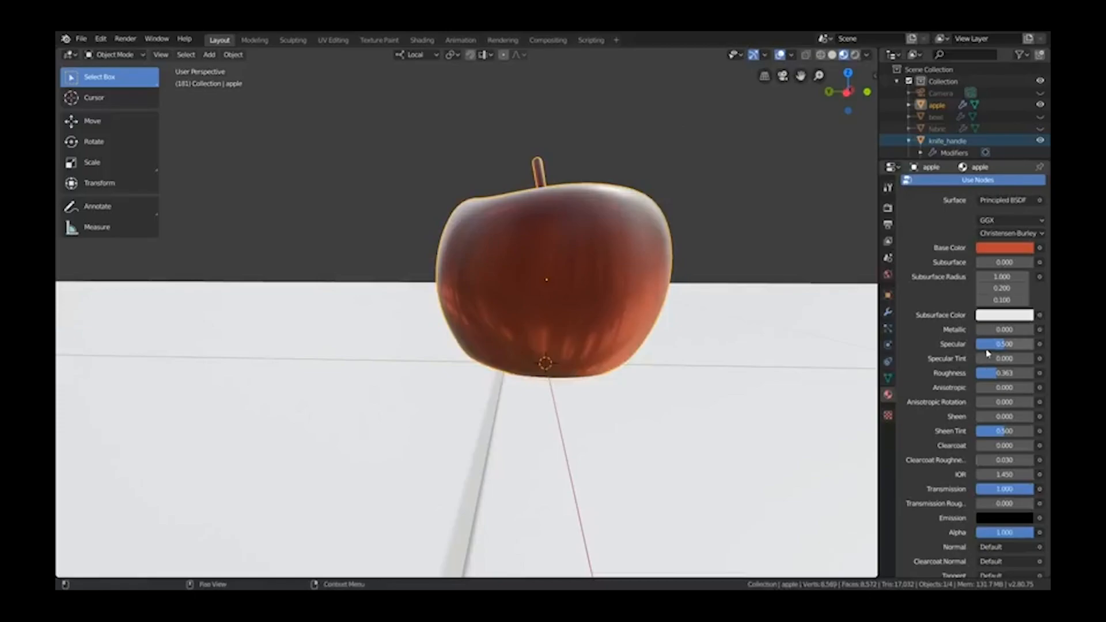
Enable Screen Space Refraction for the apple material and Screen Space Reflections in the Eevee render settings
scroll(943, 327, down, 8)
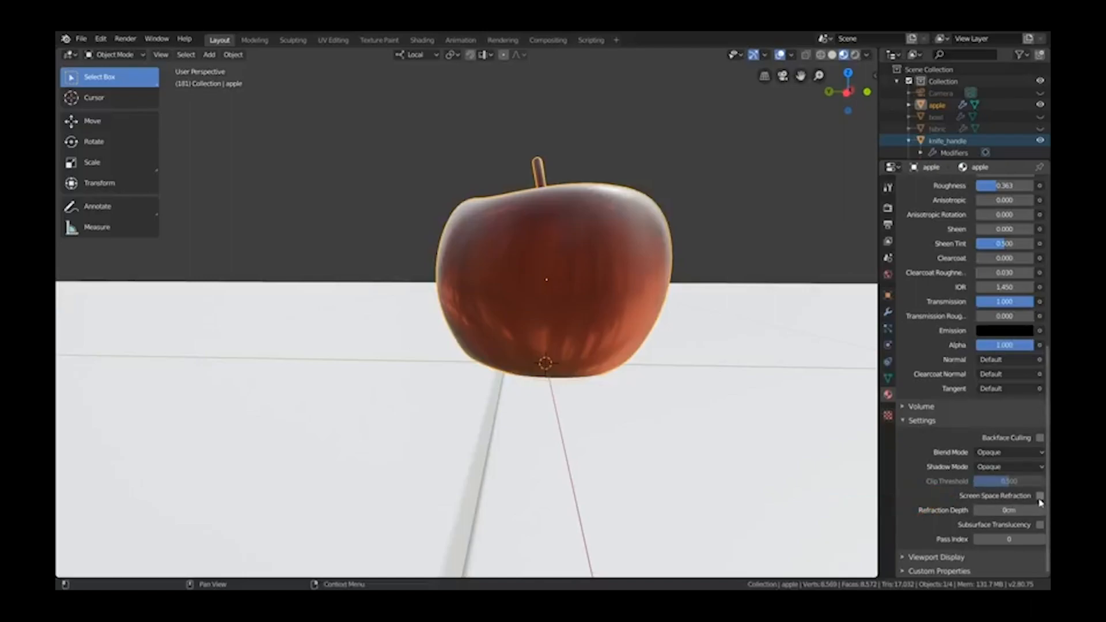
click(1040, 498)
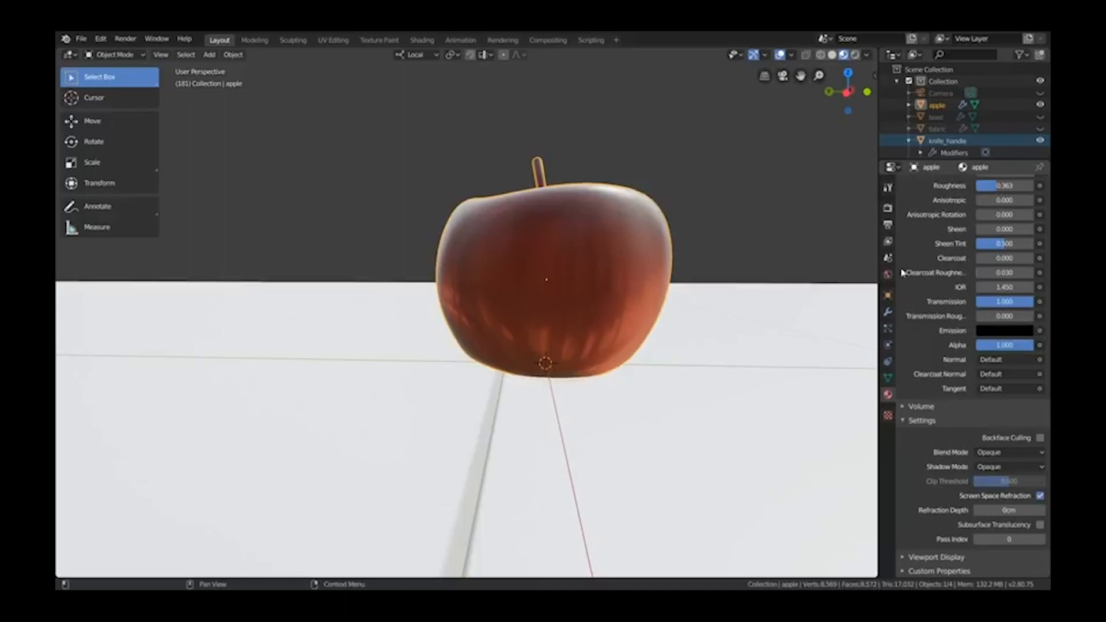
click(888, 211)
click(914, 322)
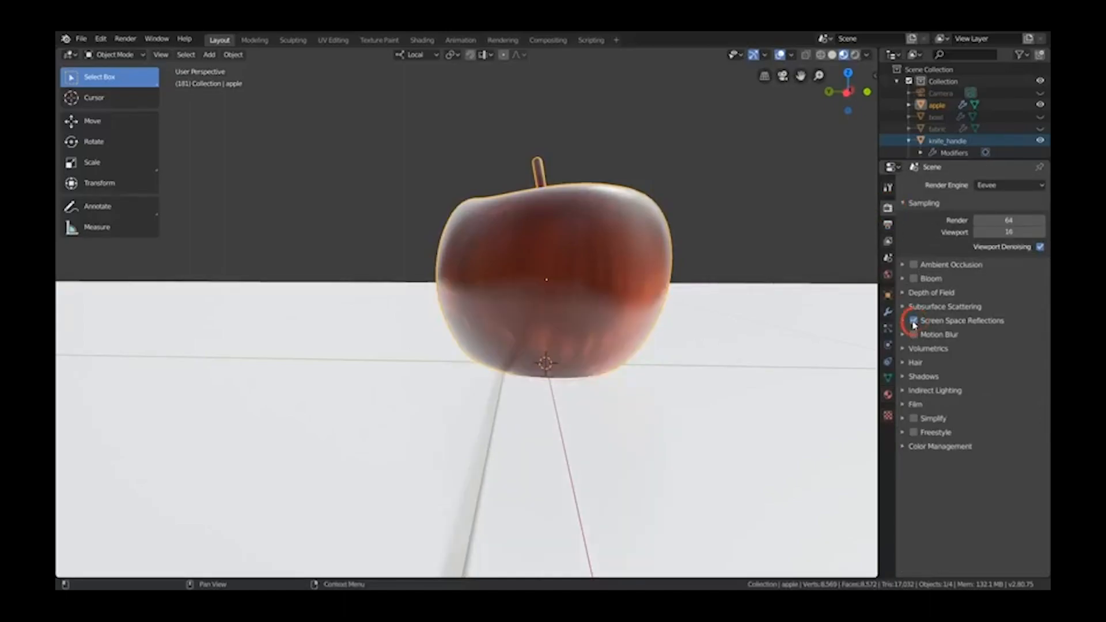
double_click(914, 322)
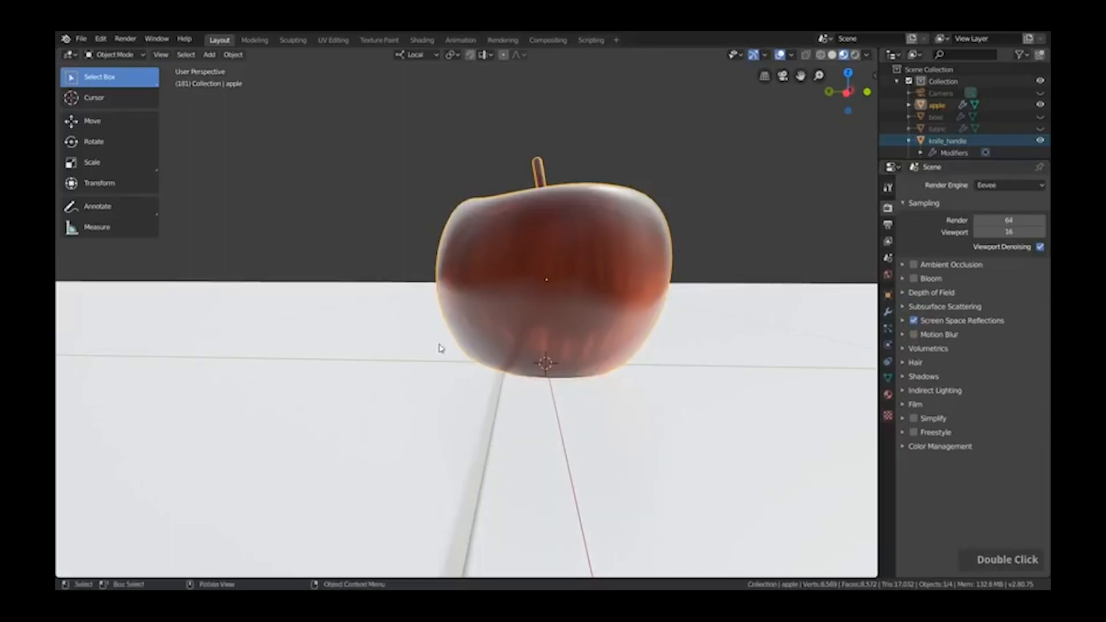
middle_drag(672, 346, 631, 324)
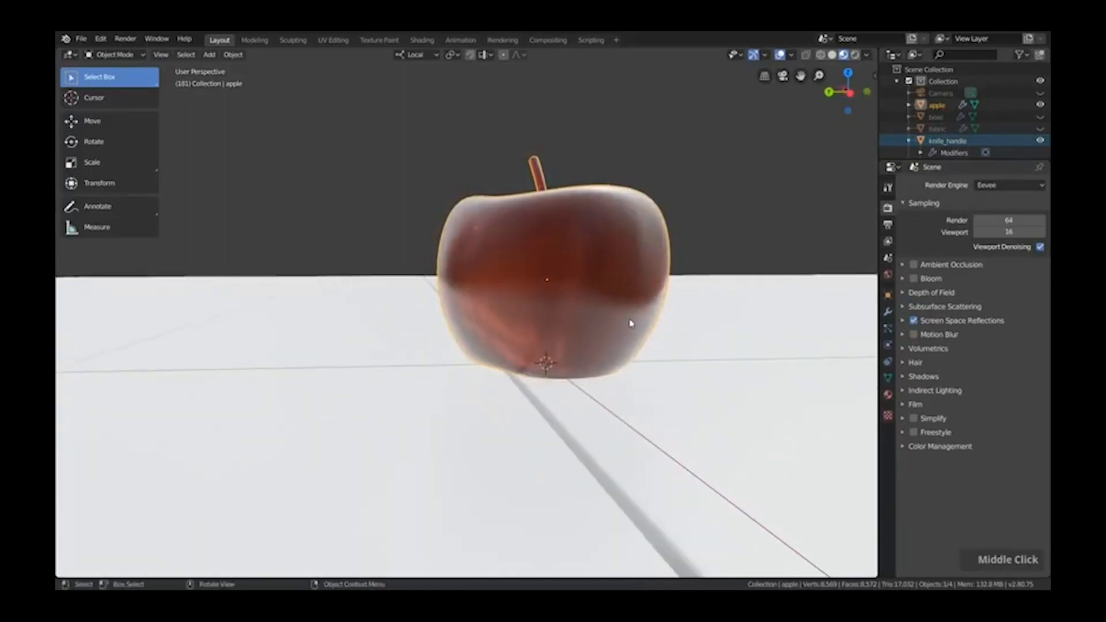
Enable the Refraction option within the scene's Screen Space Reflections settings
click(903, 321)
click(1029, 338)
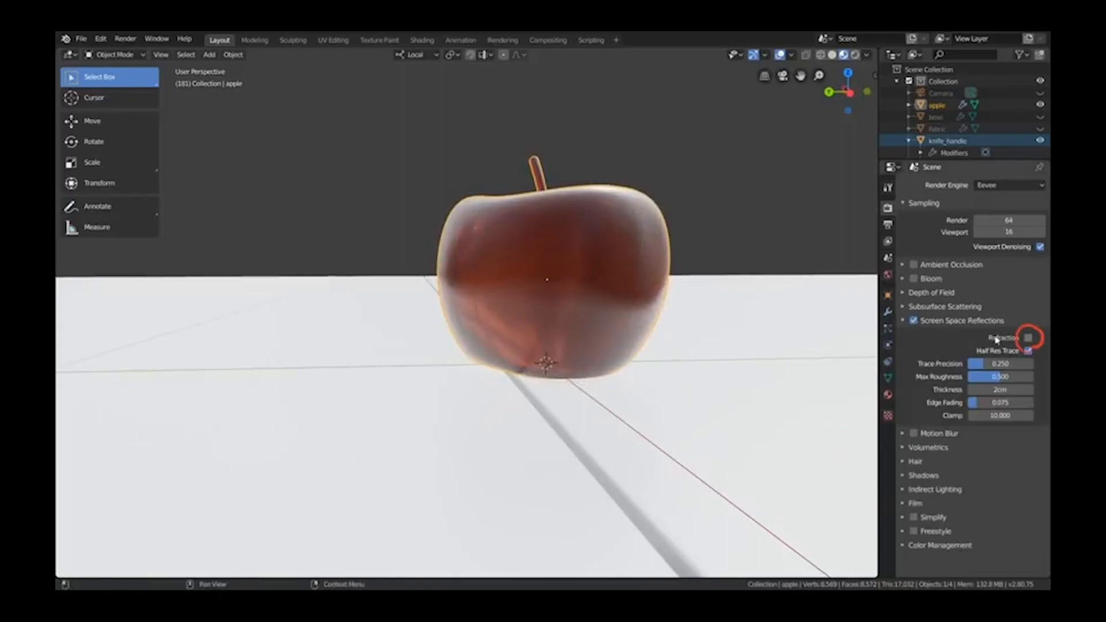
middle_drag(524, 291, 725, 385)
Return to the apple material and set its Transmission to 0.000
click(888, 394)
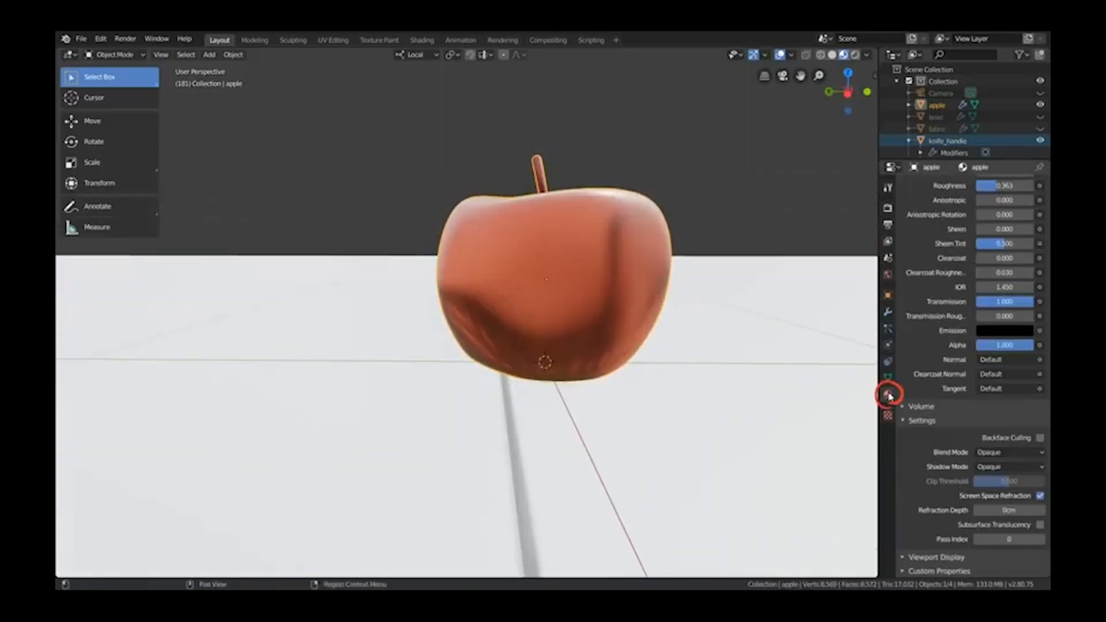
scroll(953, 427, up, 7)
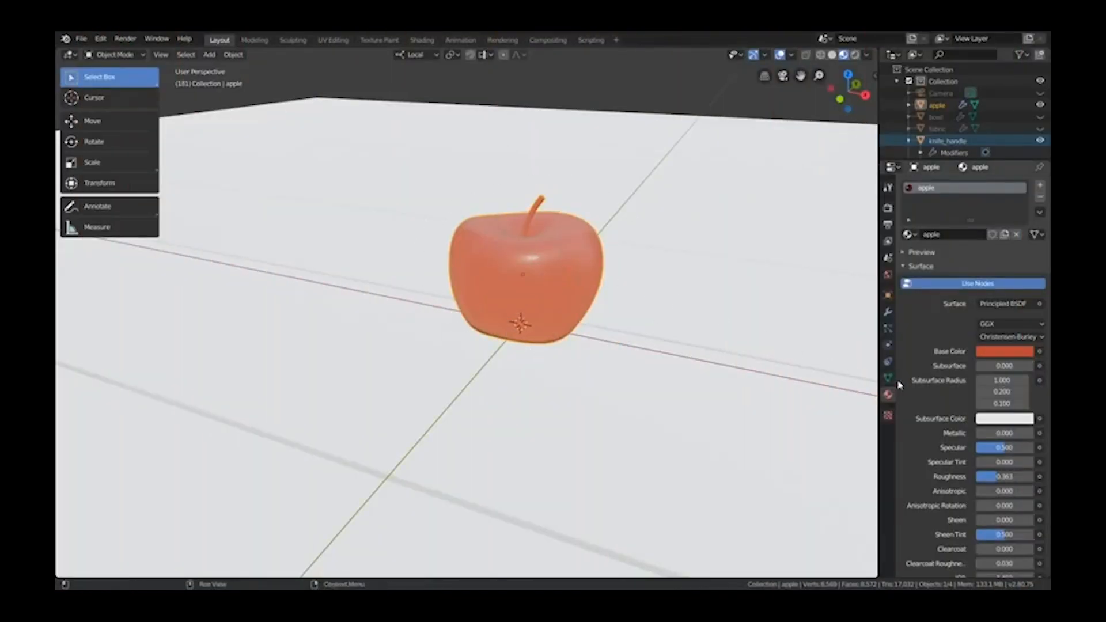
scroll(944, 376, down, 7)
drag(1018, 426, 976, 426)
scroll(972, 425, up, 3)
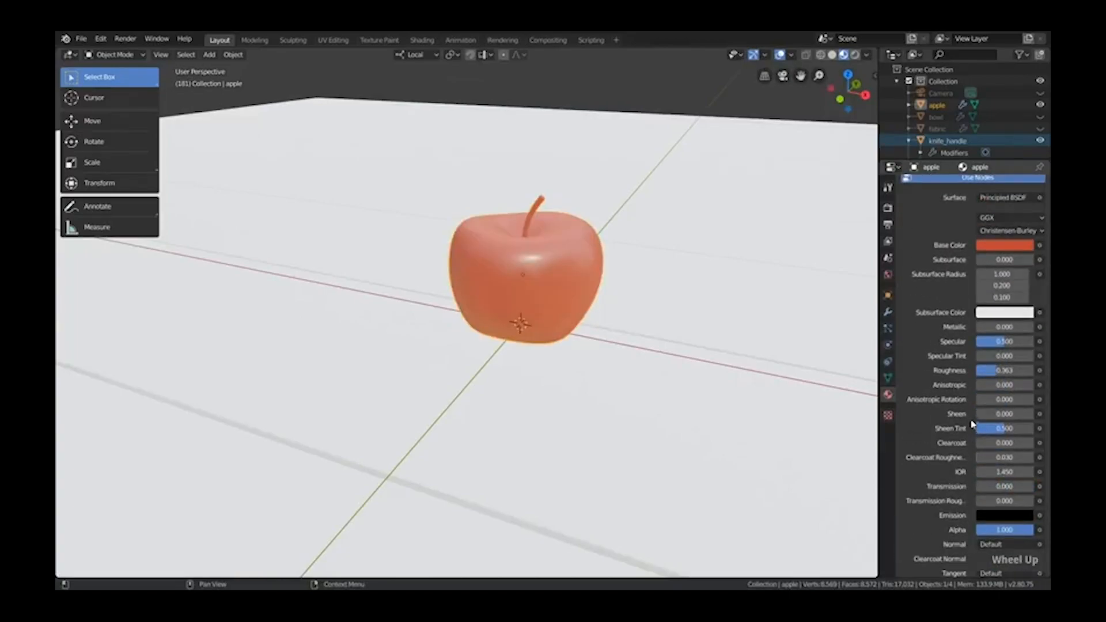
Add an Image Texture to the apple material's Base Color and assign the existing apple_paint image to it
scroll(985, 347, up, 3)
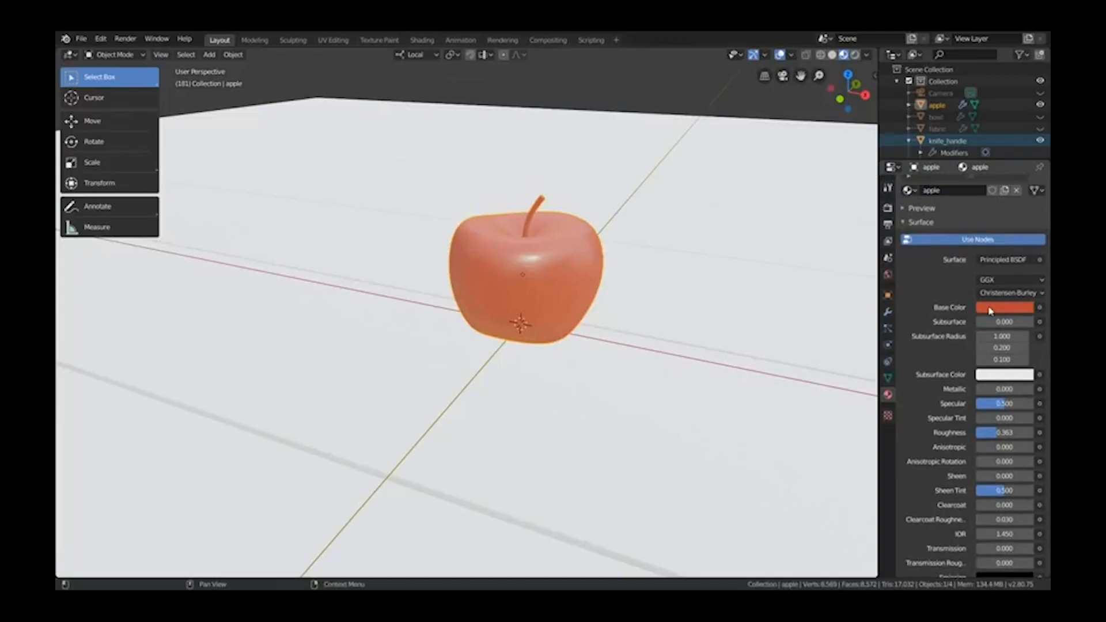
click(1040, 310)
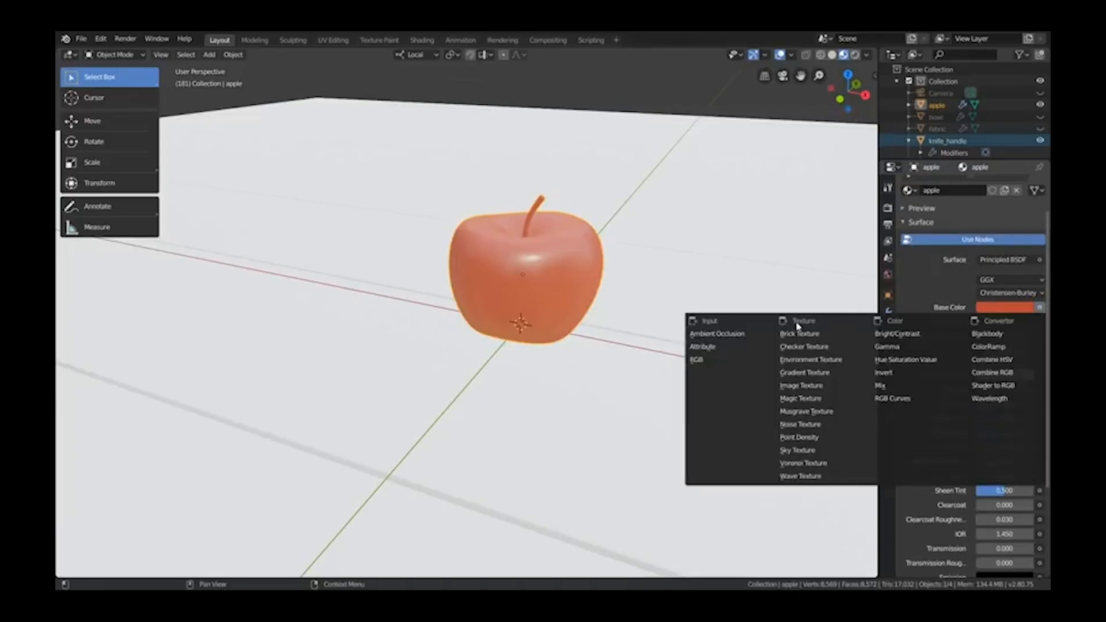
click(794, 387)
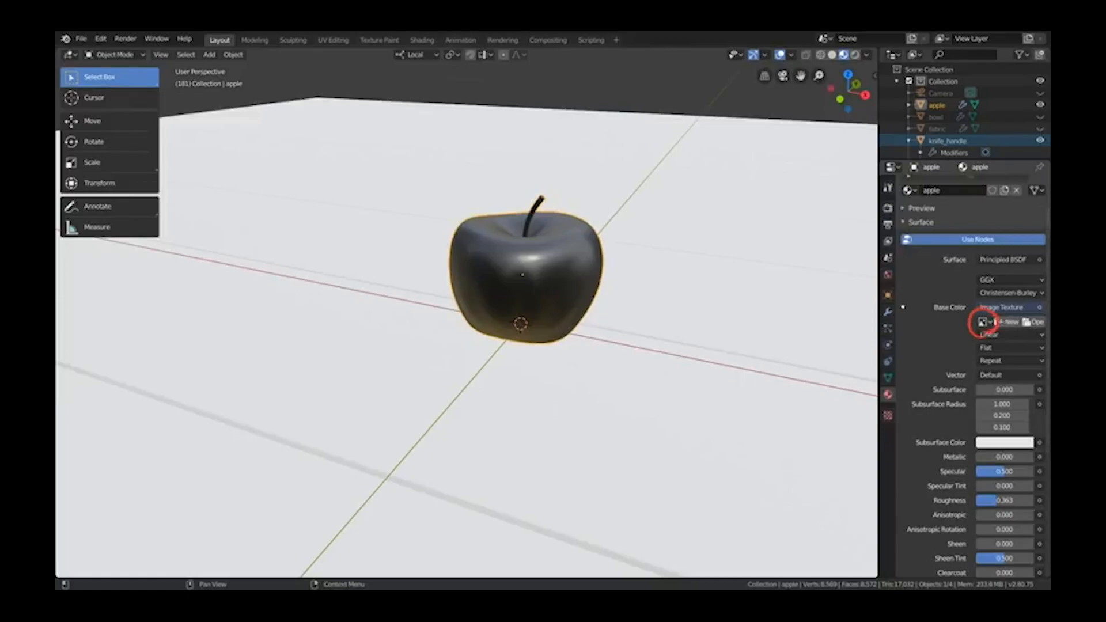
click(983, 321)
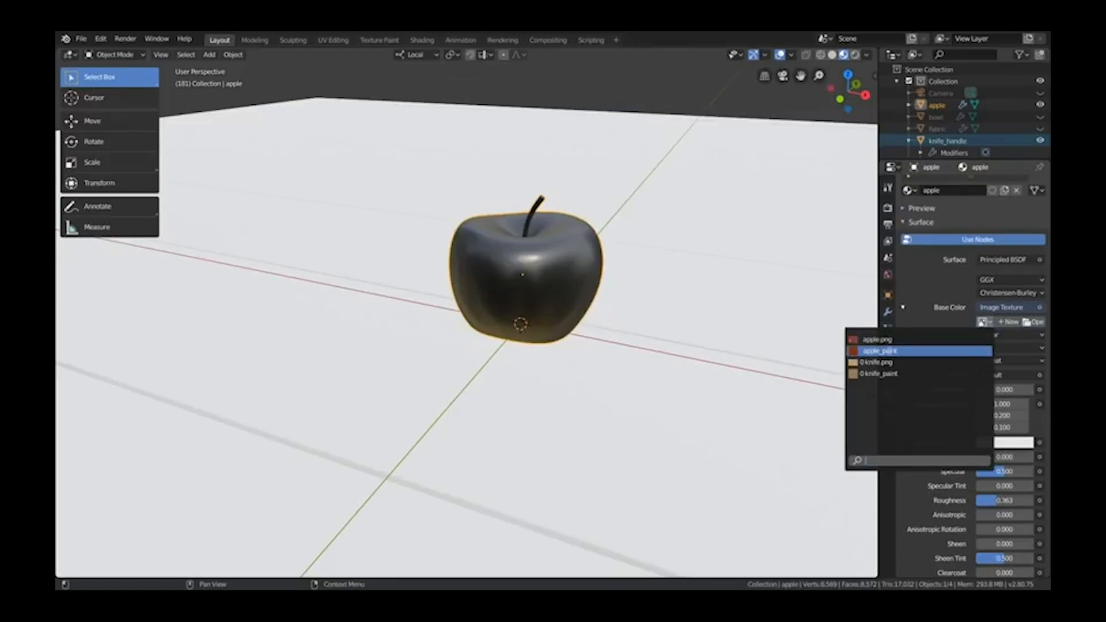
click(890, 351)
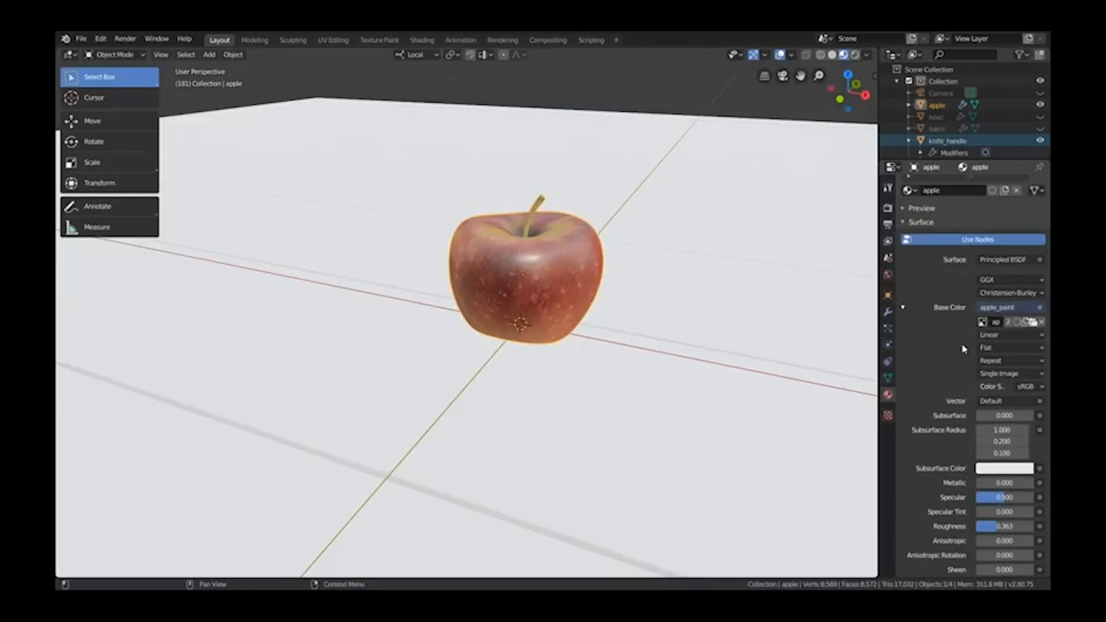
click(903, 310)
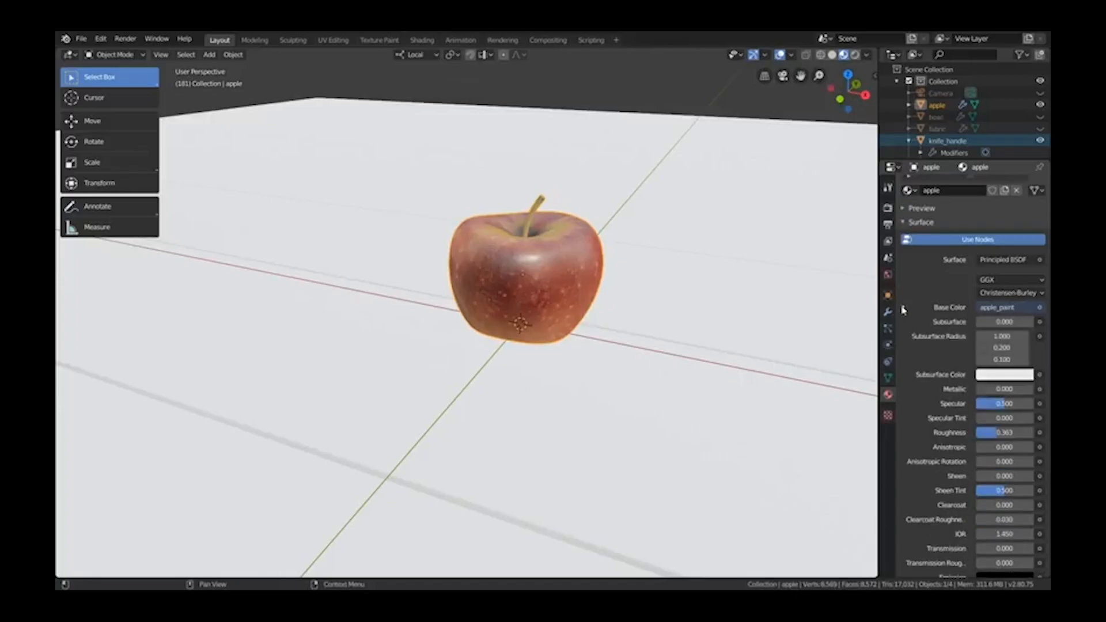
Set the apple material's Roughness to about 0.354 and check the textured surface up close
scroll(513, 248, up, 2)
mouse_move(516, 247)
middle_down()
mouse_move(713, 240)
mouse_move(797, 264)
mouse_move(766, 304)
mouse_move(514, 246)
middle_up()
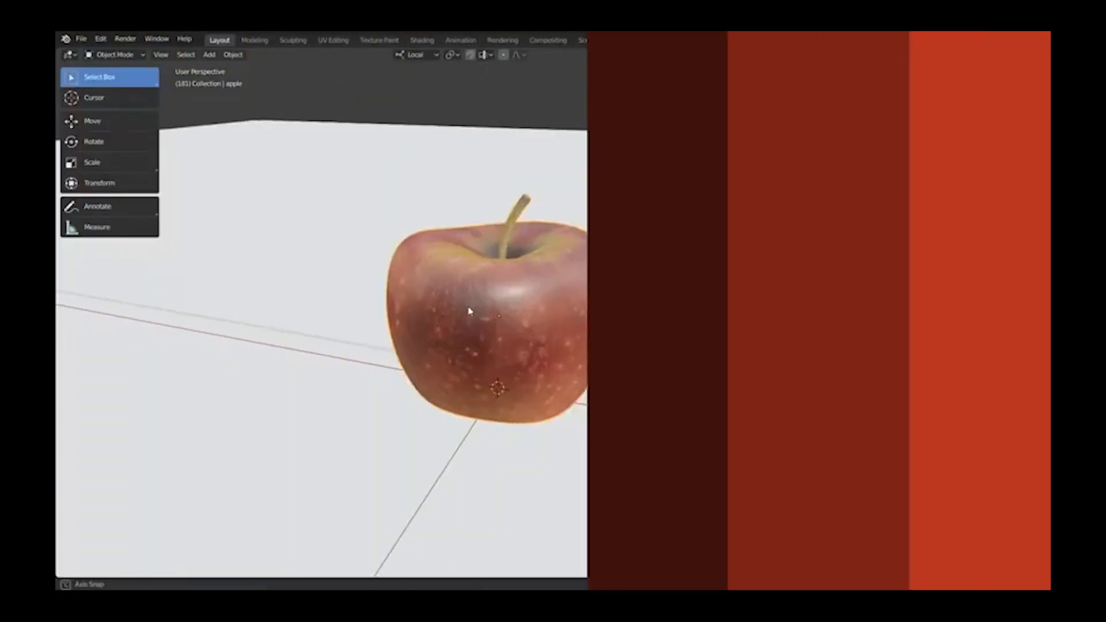
mouse_move(469, 313)
middle_down()
mouse_move(502, 307)
mouse_move(487, 310)
middle_up()
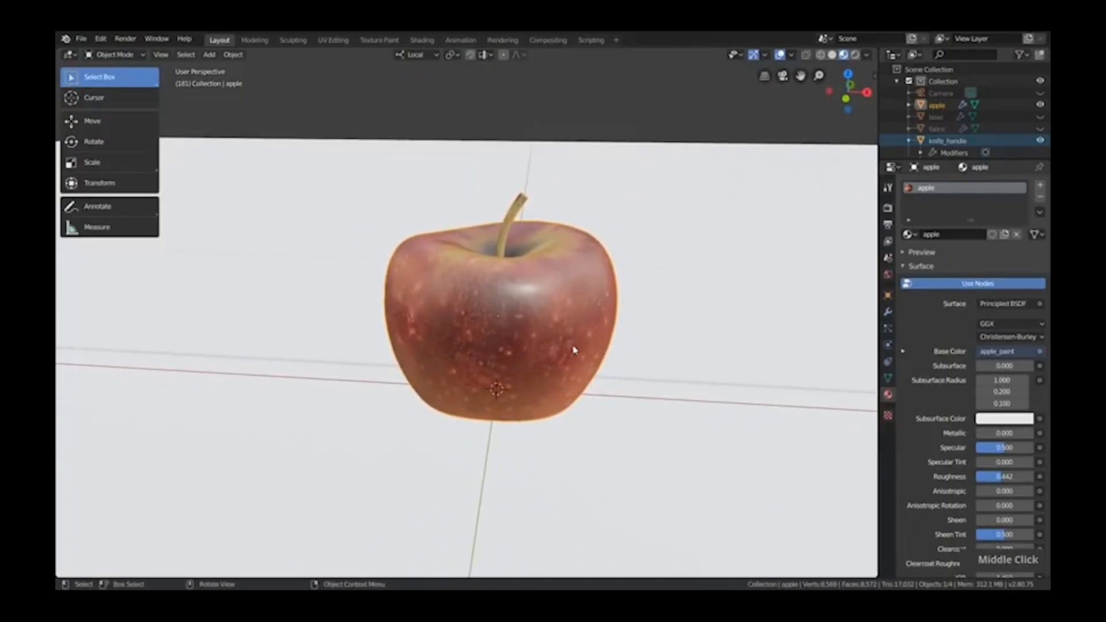
middle_drag(564, 324, 575, 334)
drag(1004, 477, 980, 477)
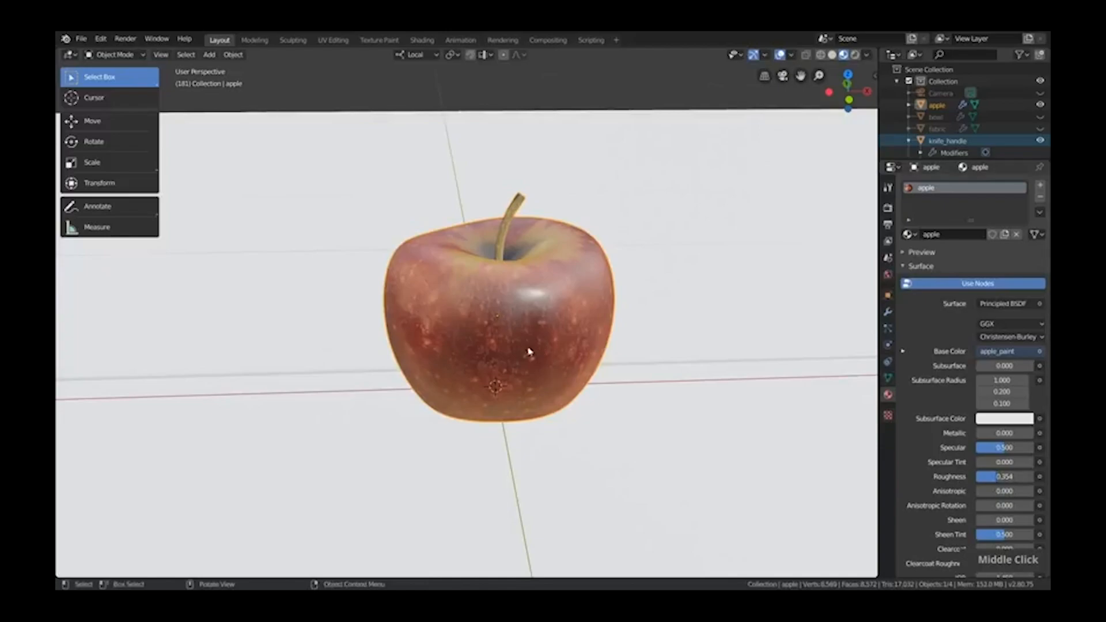
scroll(496, 295, up, 1)
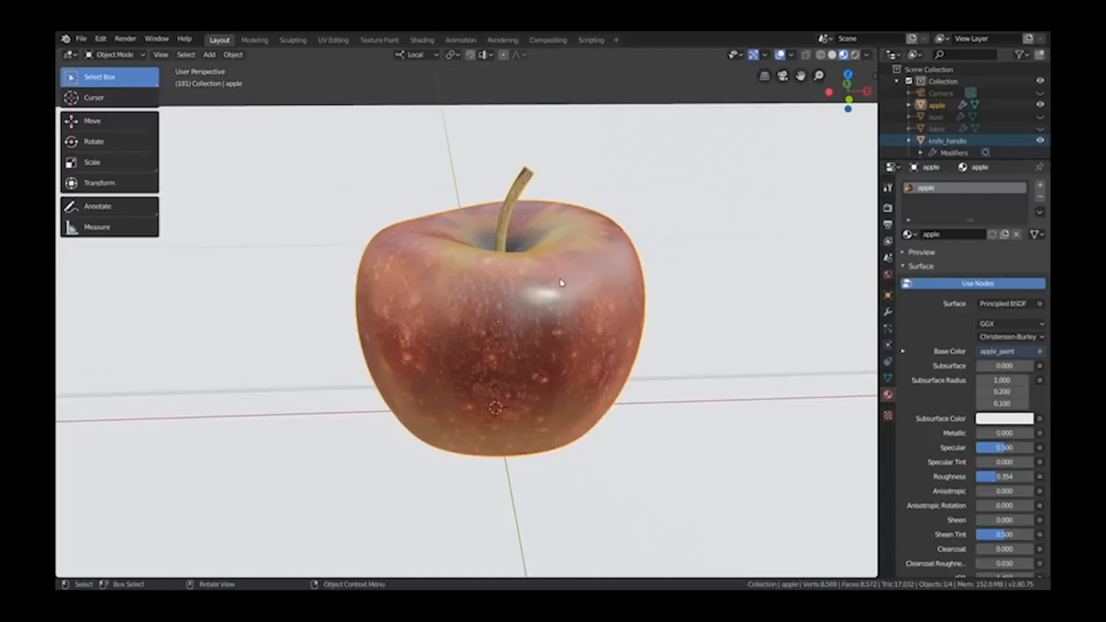
scroll(562, 282, up, 2)
middle_drag(562, 282, 451, 243)
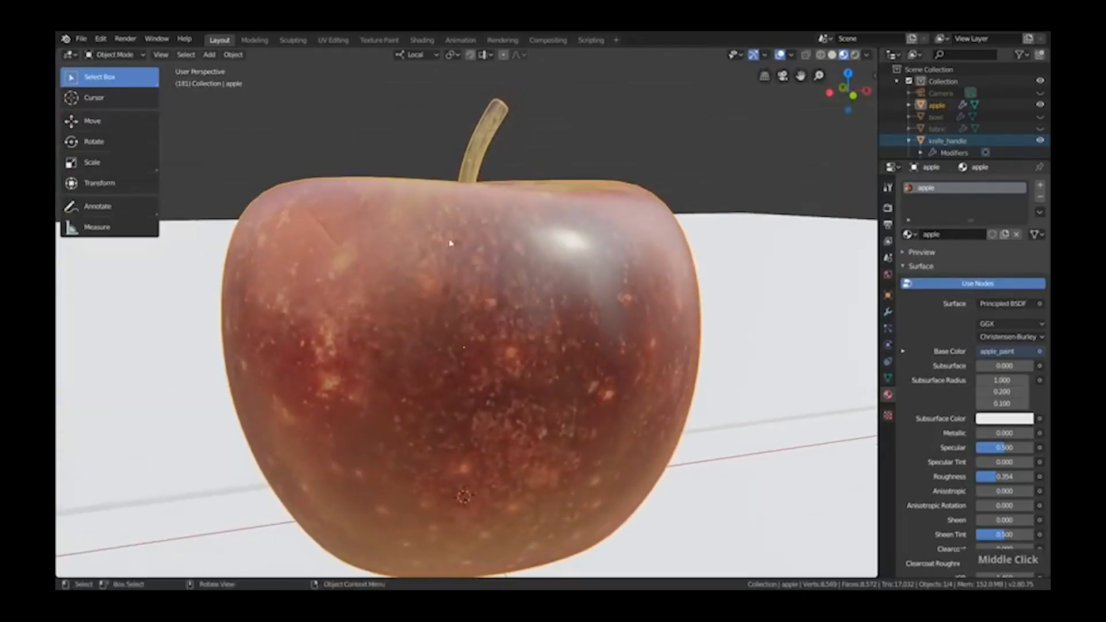
scroll(497, 336, down, 4)
middle_drag(498, 333, 500, 320)
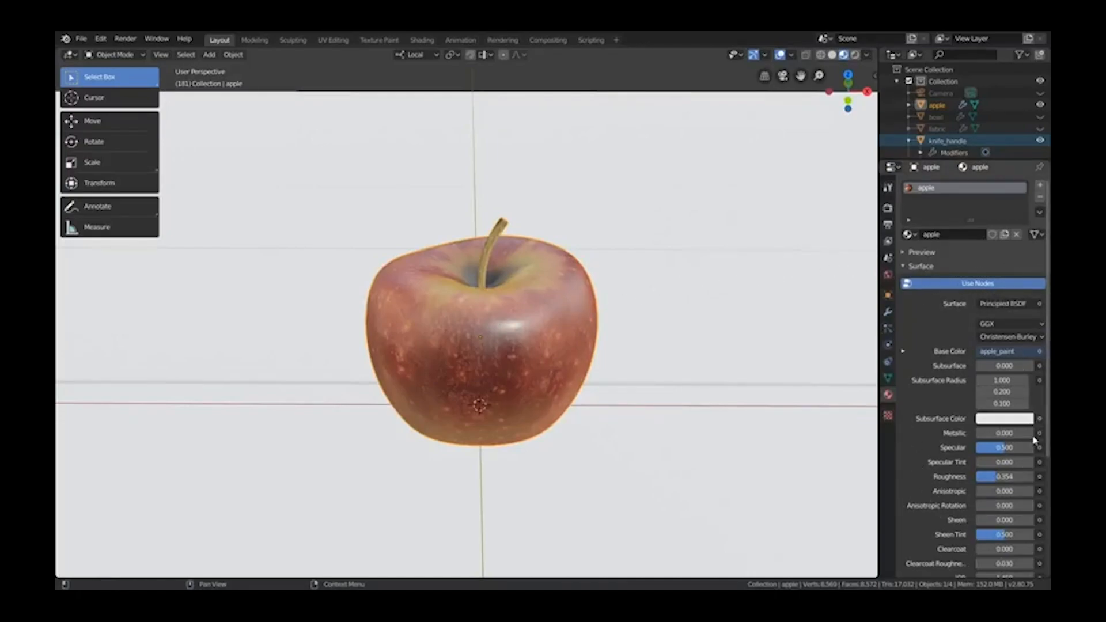
Look through the apple material's Principled BSDF inputs, including the Specular and Subsurface texture sockets
scroll(967, 445, down, 5)
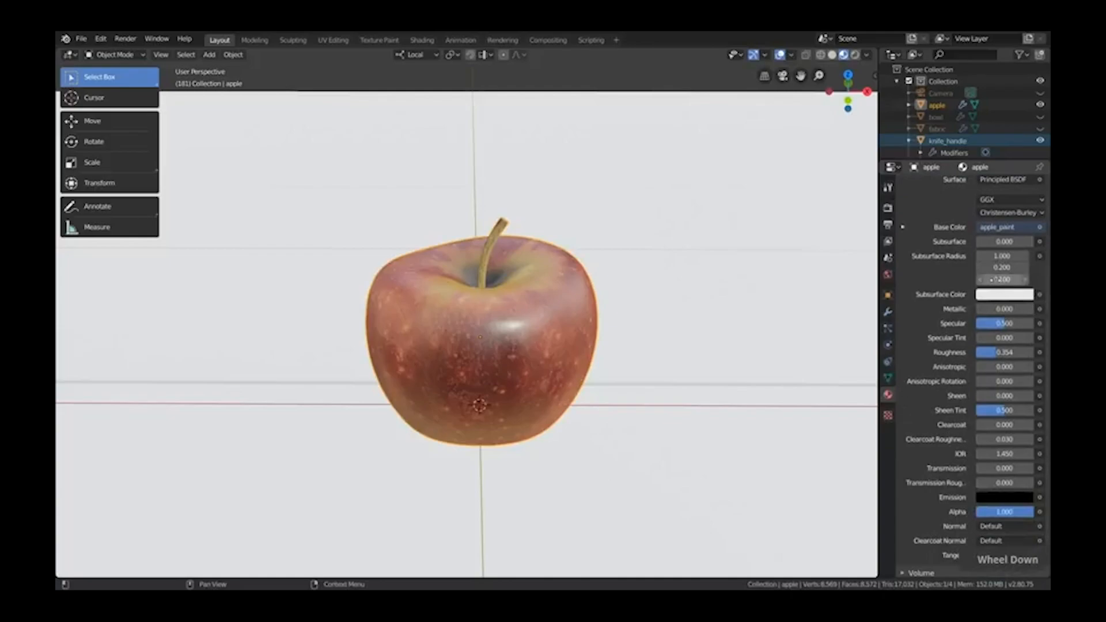
click(1041, 323)
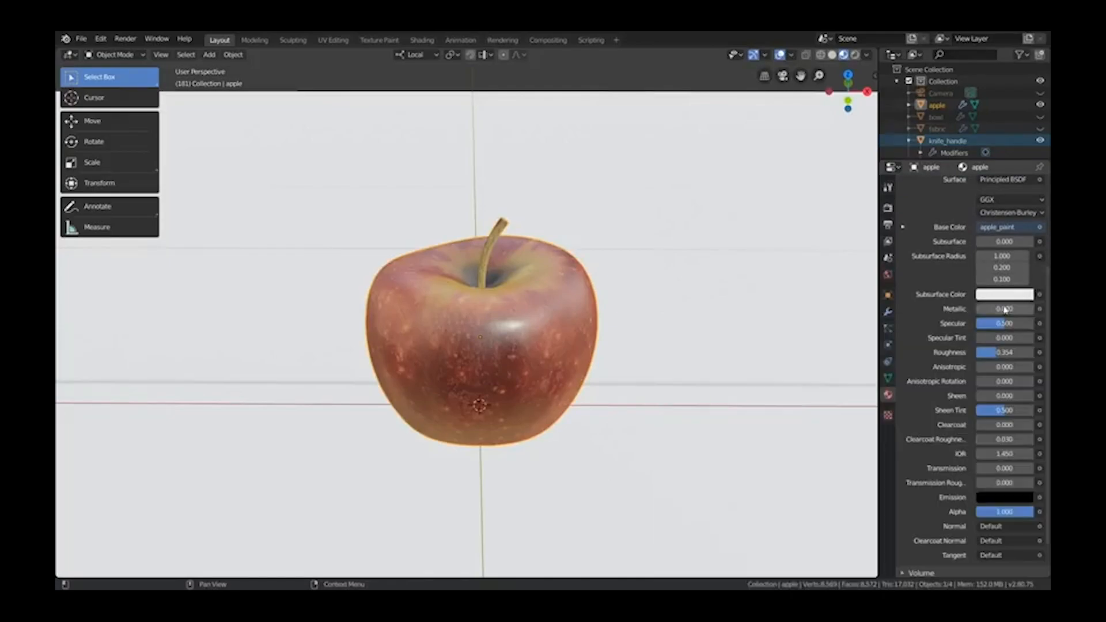
click(1040, 242)
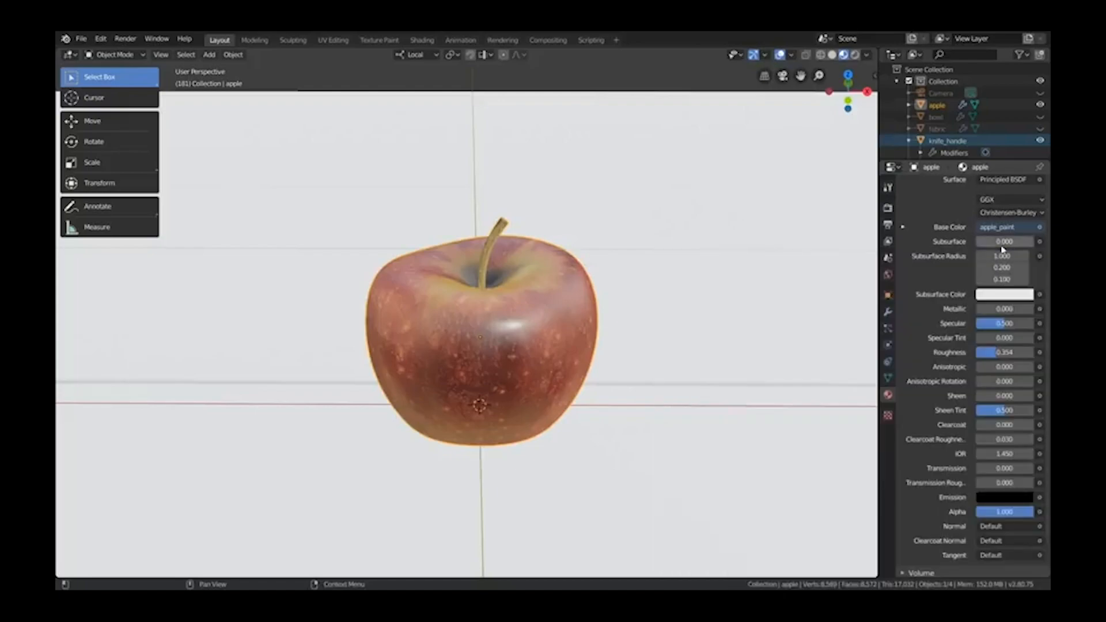
scroll(987, 198, down, 2)
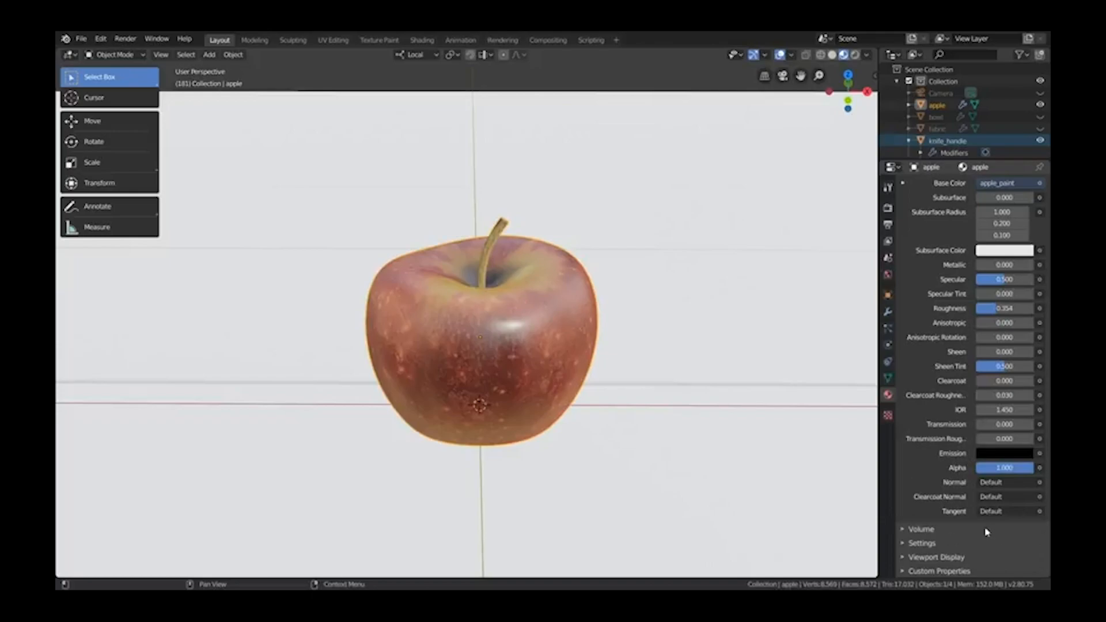
scroll(986, 519, up, 3)
scroll(954, 374, down, 3)
scroll(932, 483, up, 5)
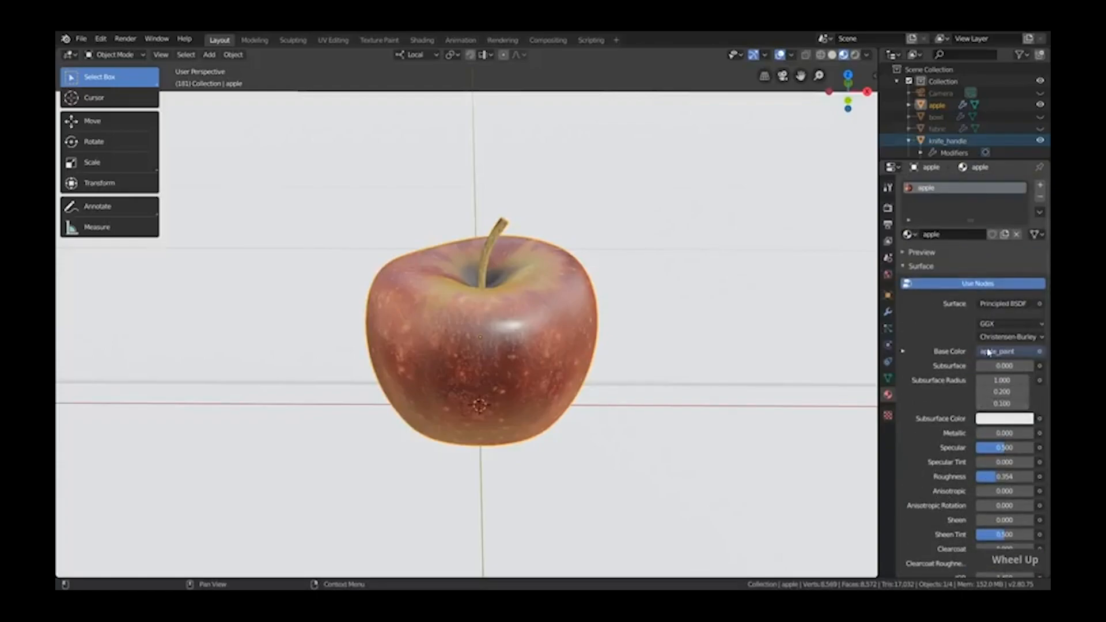
scroll(1017, 347, down, 2)
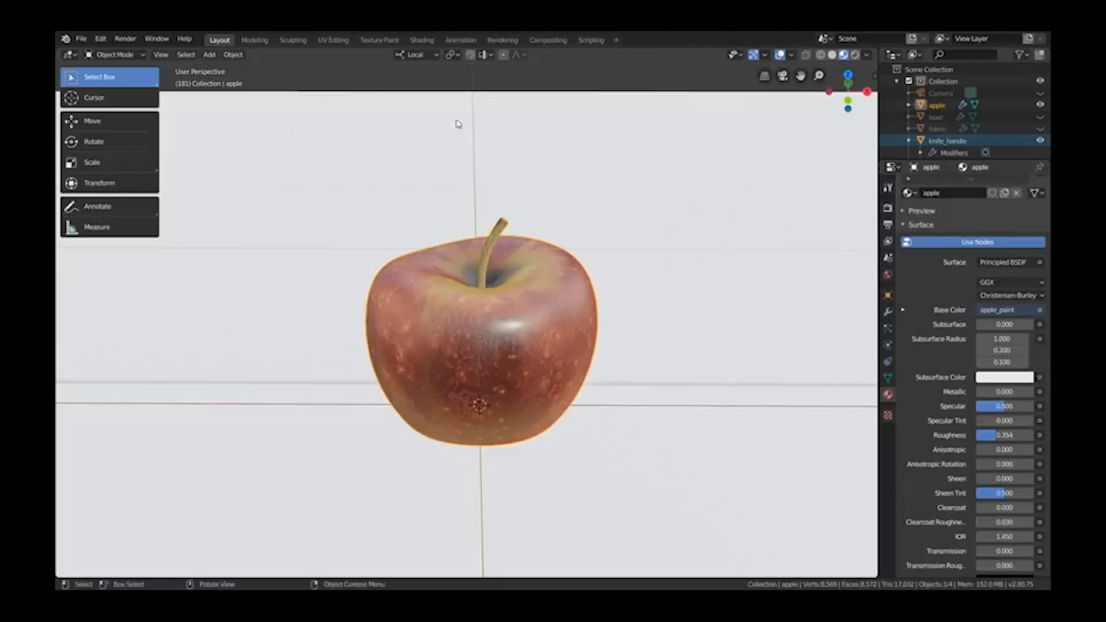
Switch to the Shading workspace to show the apple together with its material node setup
click(422, 41)
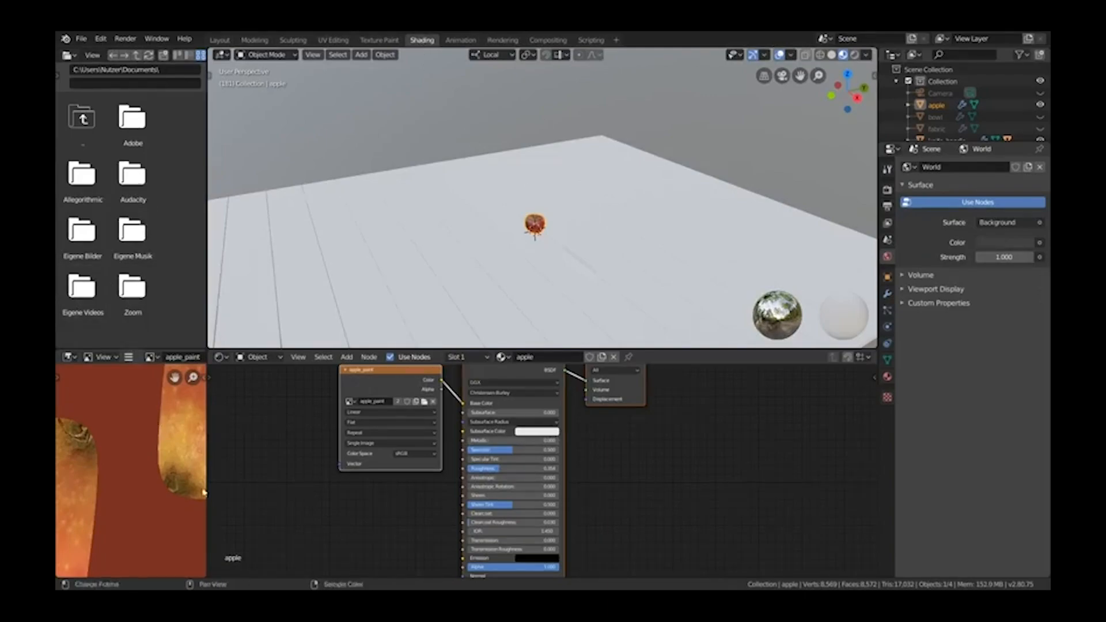
scroll(542, 224, up, 9)
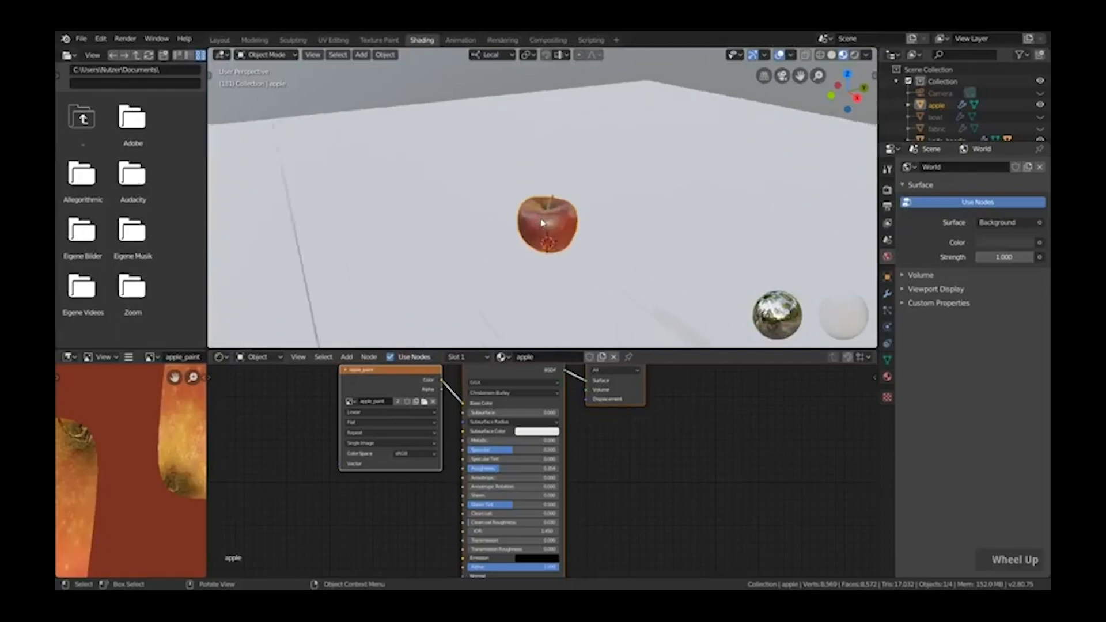
mouse_move(535, 229)
middle_down()
mouse_move(623, 233)
mouse_move(585, 239)
mouse_move(573, 257)
mouse_move(514, 257)
mouse_move(588, 254)
middle_up()
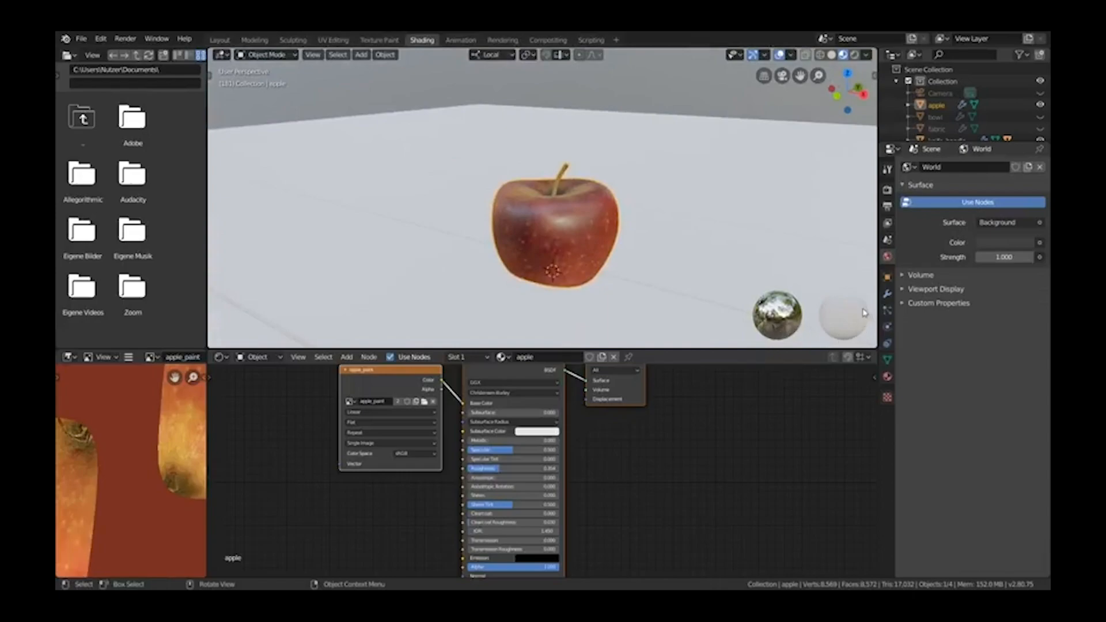
mouse_move(607, 244)
middle_down()
mouse_move(415, 244)
mouse_move(605, 241)
middle_up()
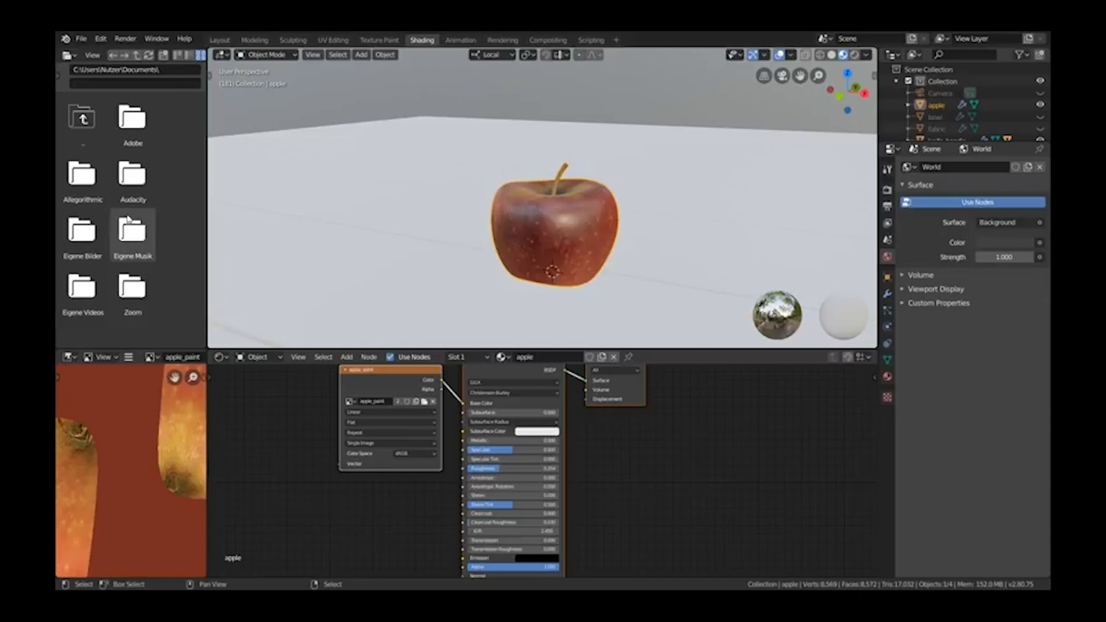
Join the file browser area into the 3D viewport so the viewport takes over its space
right_click(208, 189)
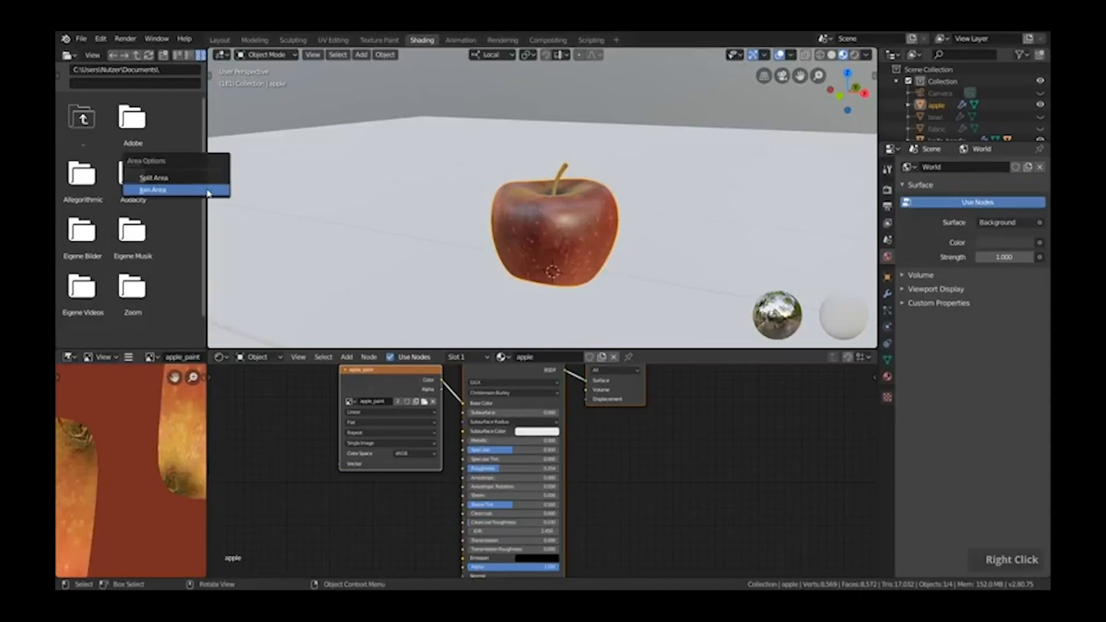
click(172, 191)
click(118, 187)
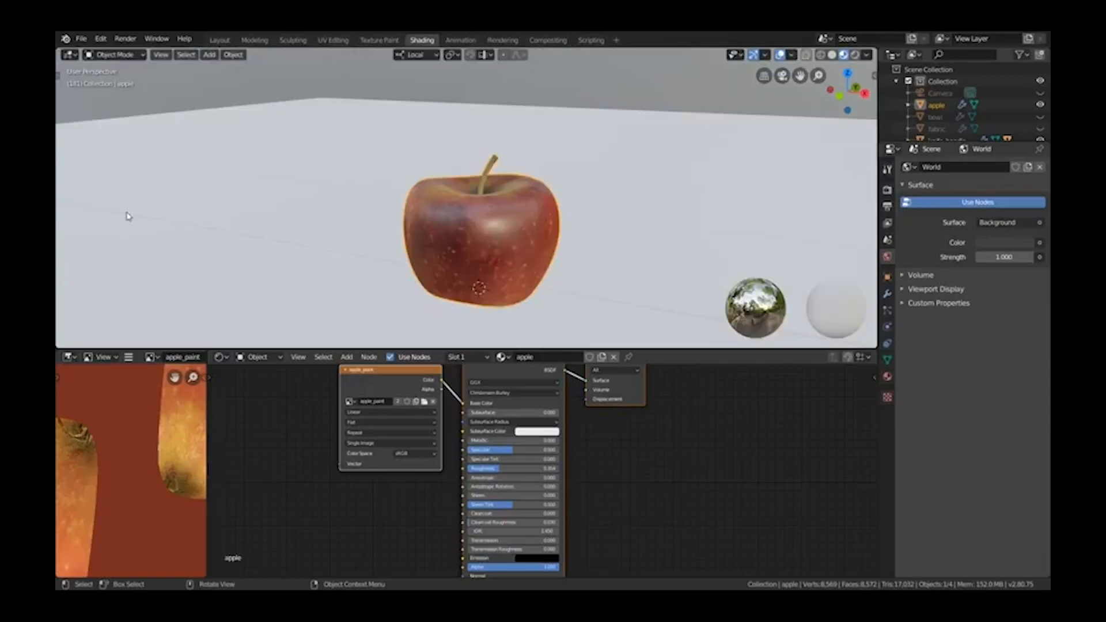
View the whole apple_paint image, and join the image editor area into the neighbouring shader editor
scroll(144, 442, down, 4)
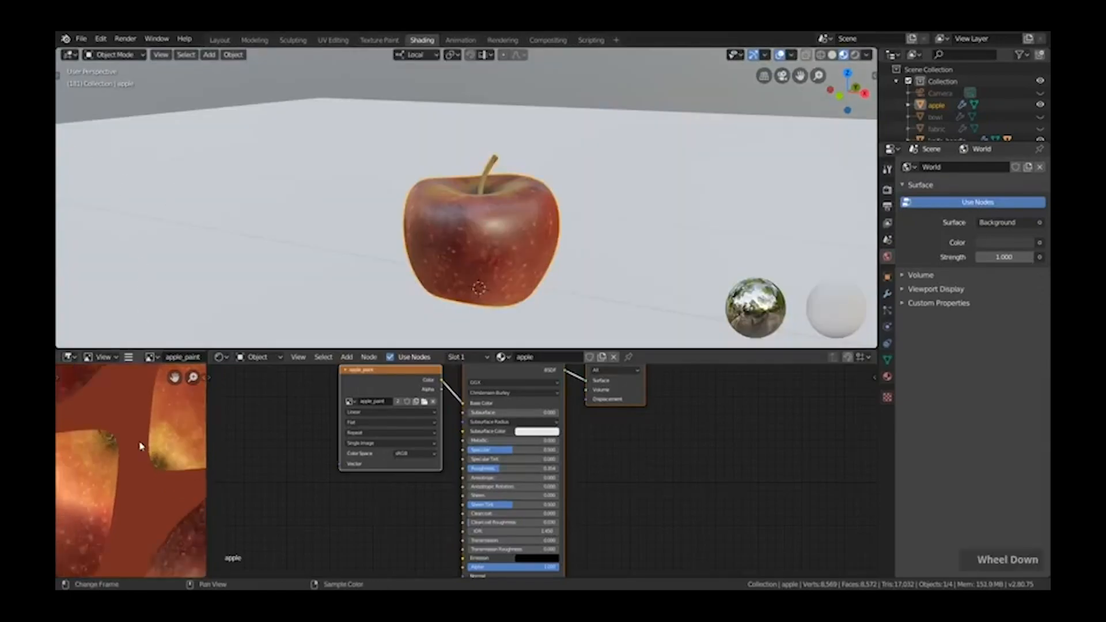
middle_drag(157, 430, 148, 440)
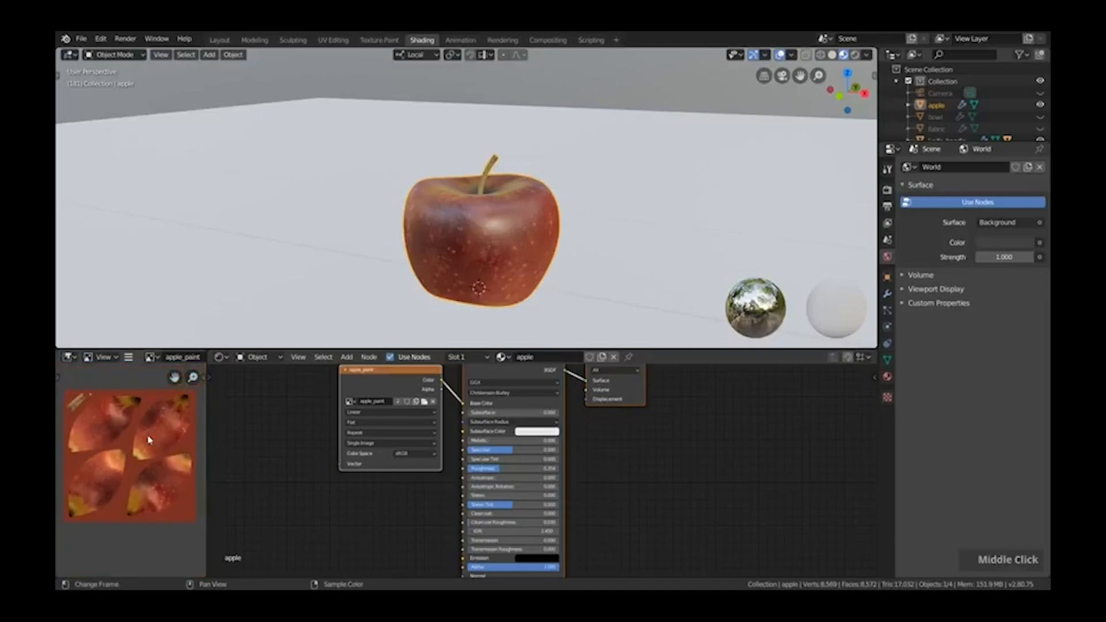
right_click(207, 433)
click(206, 427)
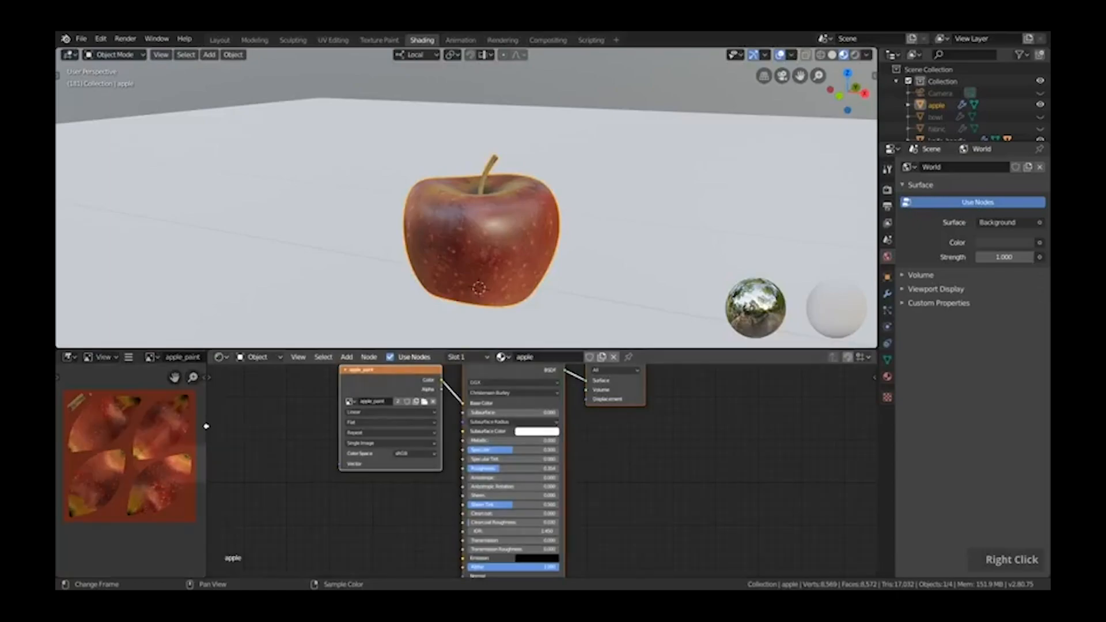
click(149, 437)
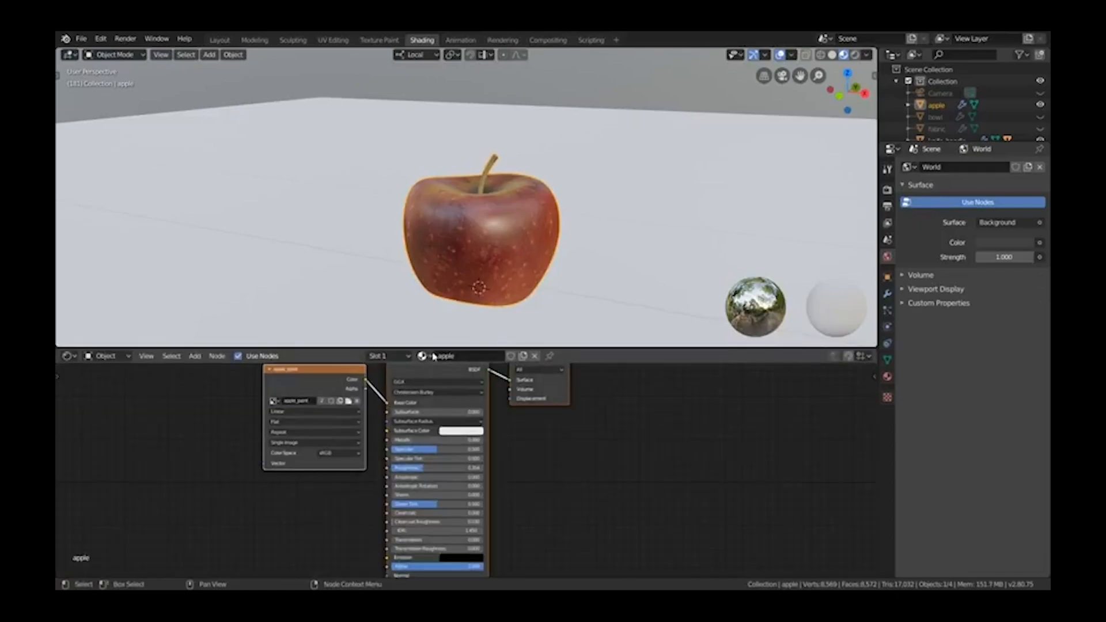
Enlarge the node area to show the apple's full node tree, and choose Shader Editor as its editor type
drag(441, 350, 440, 290)
scroll(324, 432, down, 1)
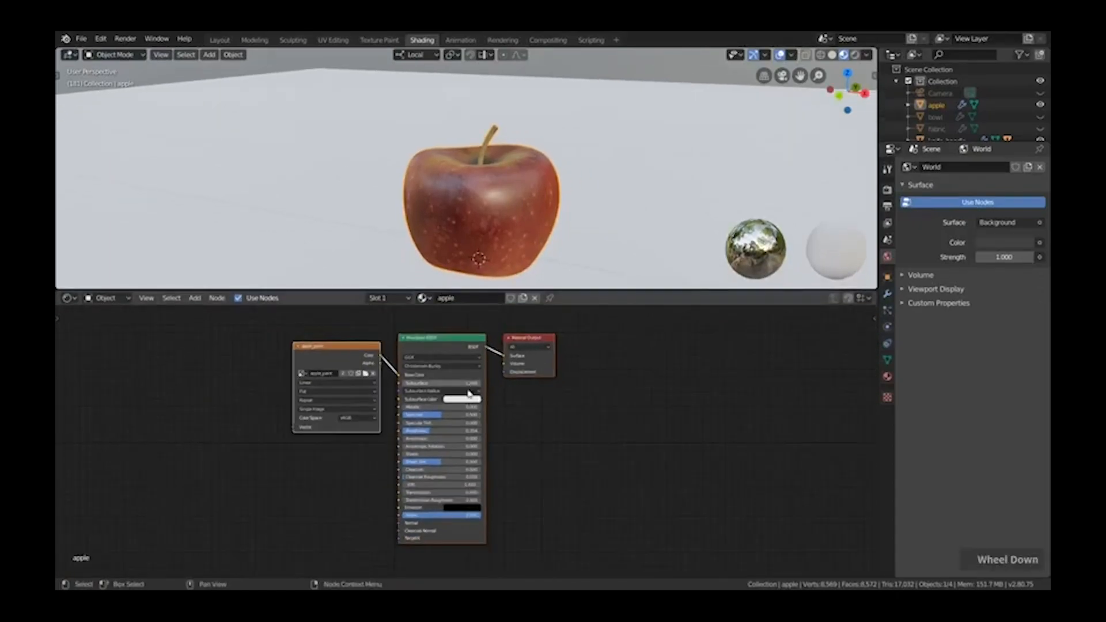
middle_drag(323, 432, 378, 439)
click(70, 299)
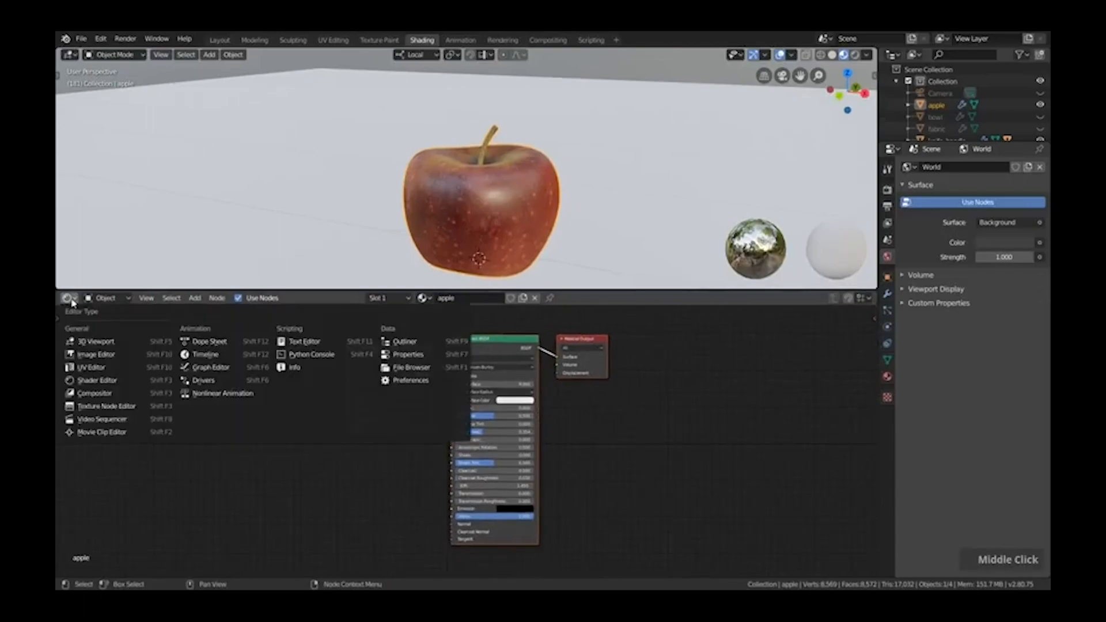
click(109, 382)
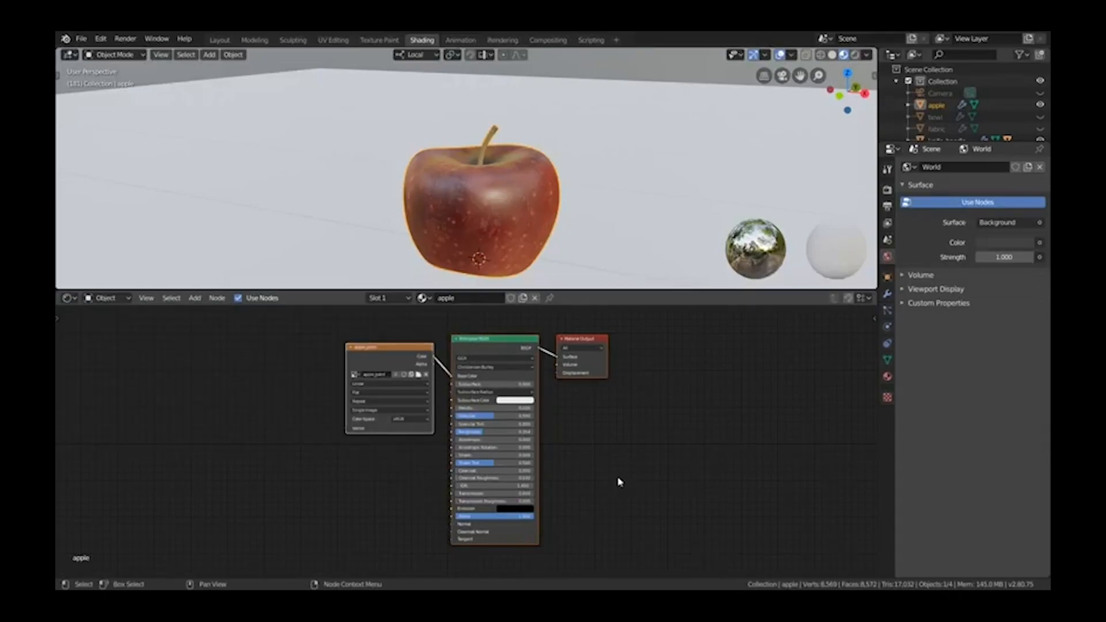
Show the apple's material properties and set Roughness to about 0.372
click(888, 377)
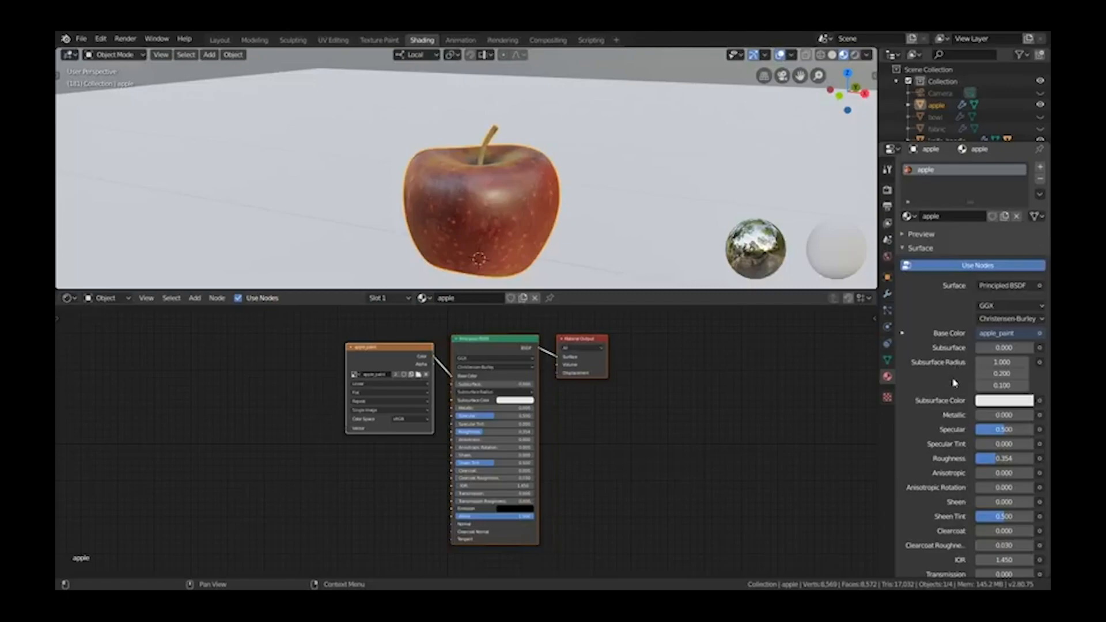
mouse_move(990, 459)
mouse_down()
mouse_move(1009, 460)
mouse_move(972, 459)
mouse_move(1009, 460)
mouse_move(999, 461)
mouse_up()
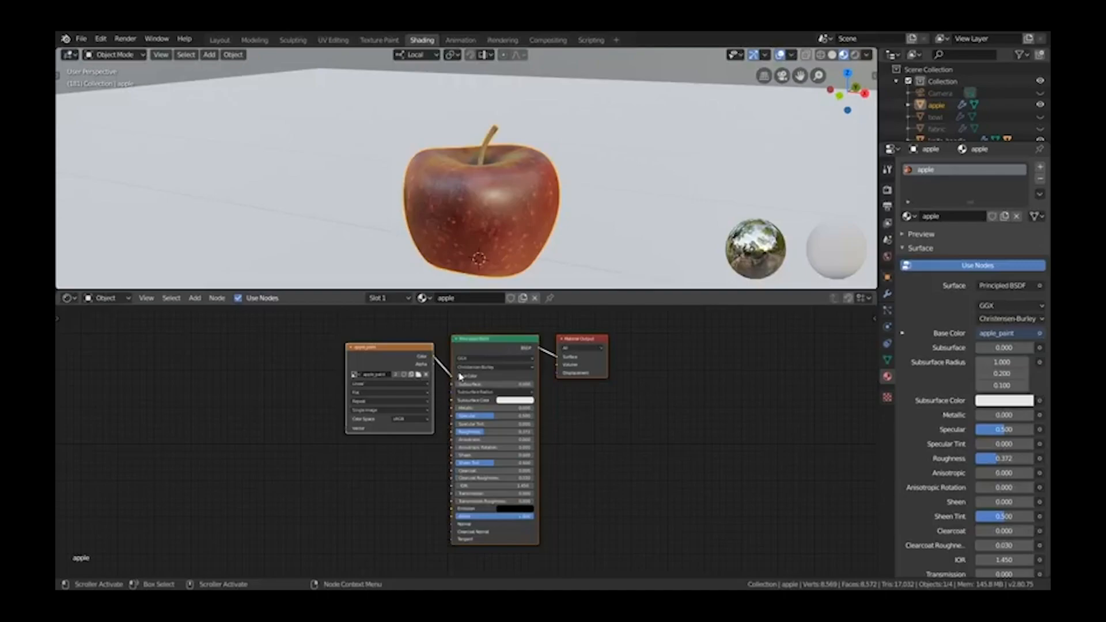
Move the apple_paint texture node away from the Principled BSDF node to expose the link to Base Color
drag(402, 361, 410, 358)
click(290, 364)
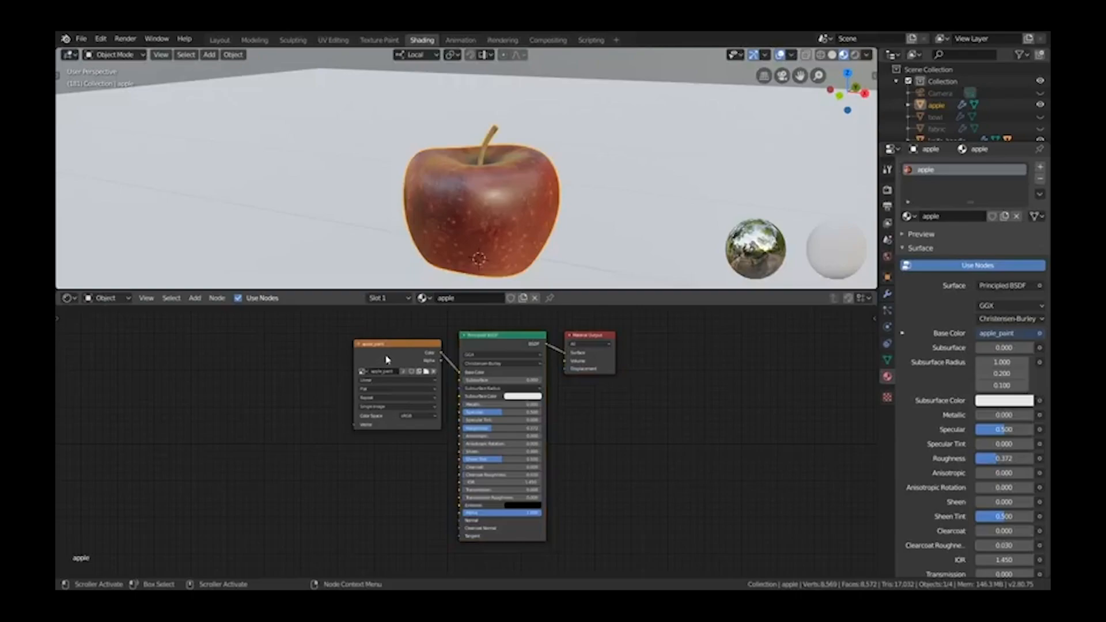
drag(392, 356, 286, 369)
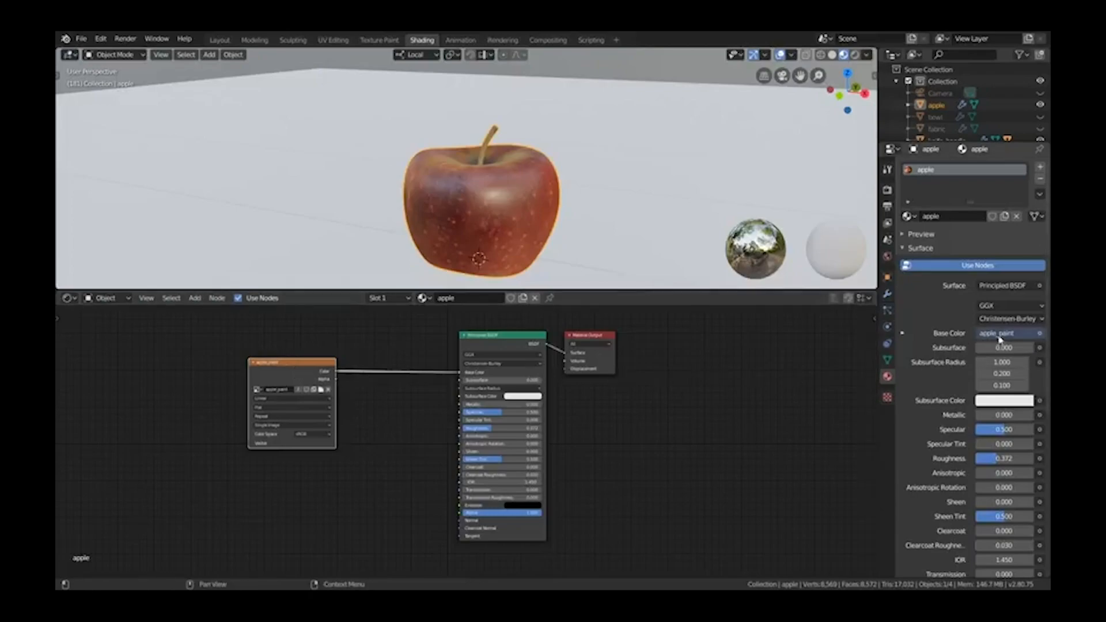
scroll(297, 375, up, 2)
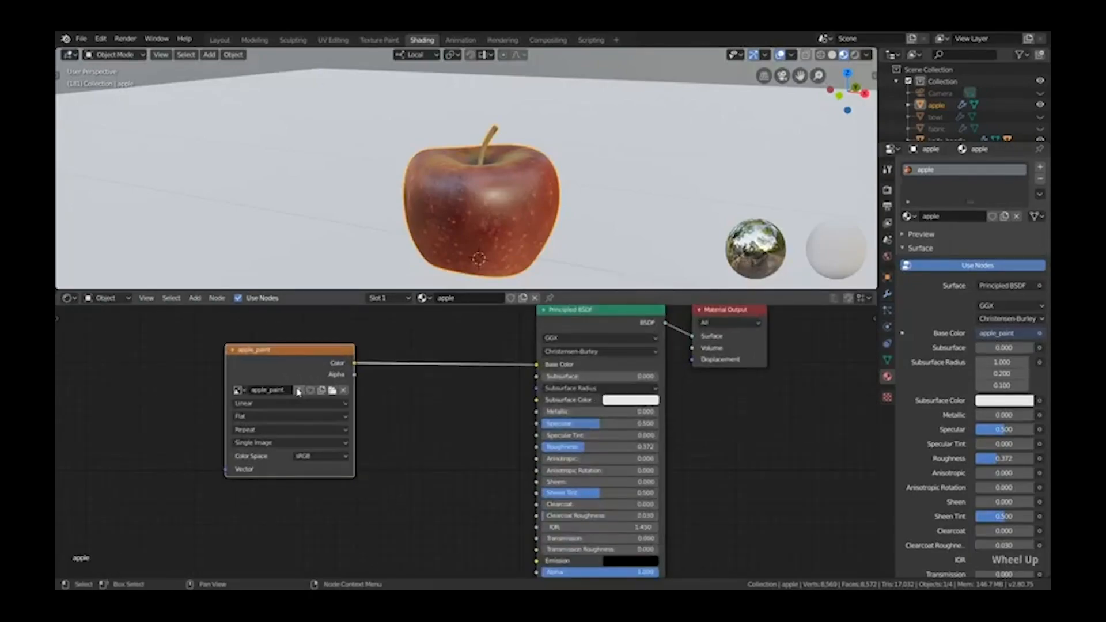
mouse_move(296, 373)
mouse_down()
mouse_move(272, 378)
mouse_move(287, 370)
mouse_up()
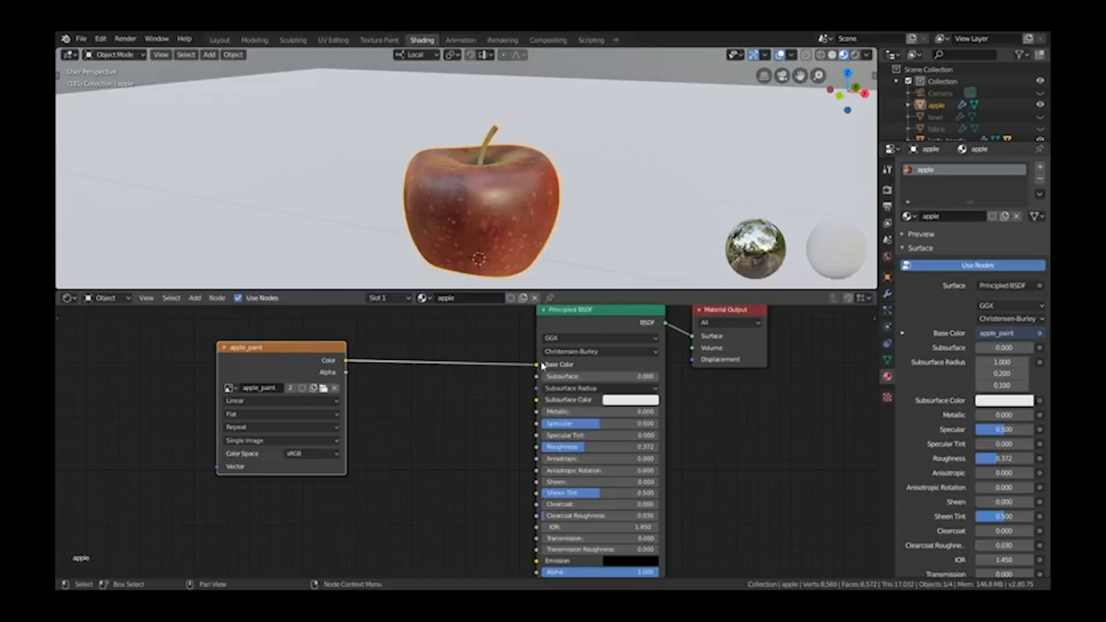
Move the Principled BSDF node closer to the apple_paint node, and reposition the texture and Material Output nodes slightly
middle_drag(534, 364, 512, 384)
drag(556, 348, 500, 340)
scroll(500, 340, down, 1)
drag(276, 368, 310, 374)
scroll(527, 336, down, 2)
scroll(504, 346, up, 4)
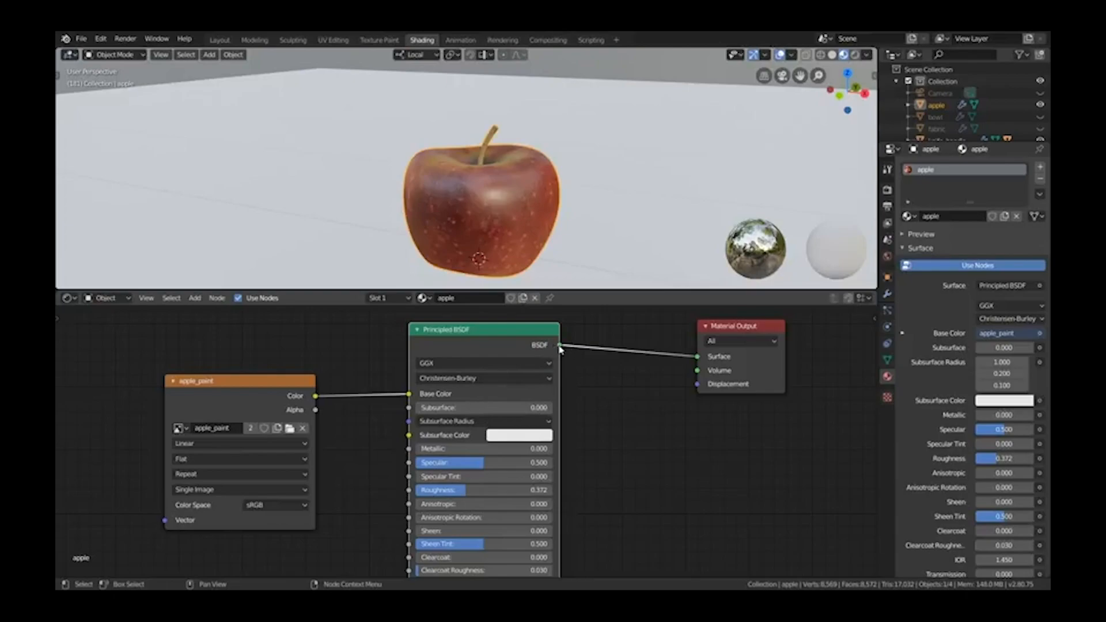
mouse_move(745, 326)
mouse_down()
mouse_move(742, 340)
mouse_move(749, 334)
mouse_up()
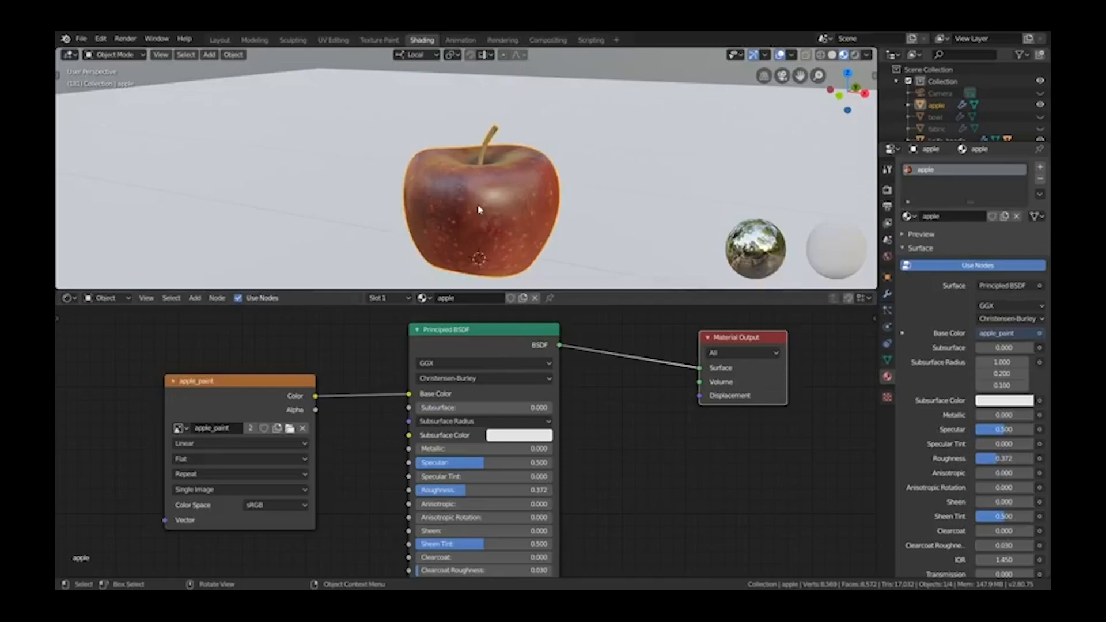
scroll(496, 415, down, 3)
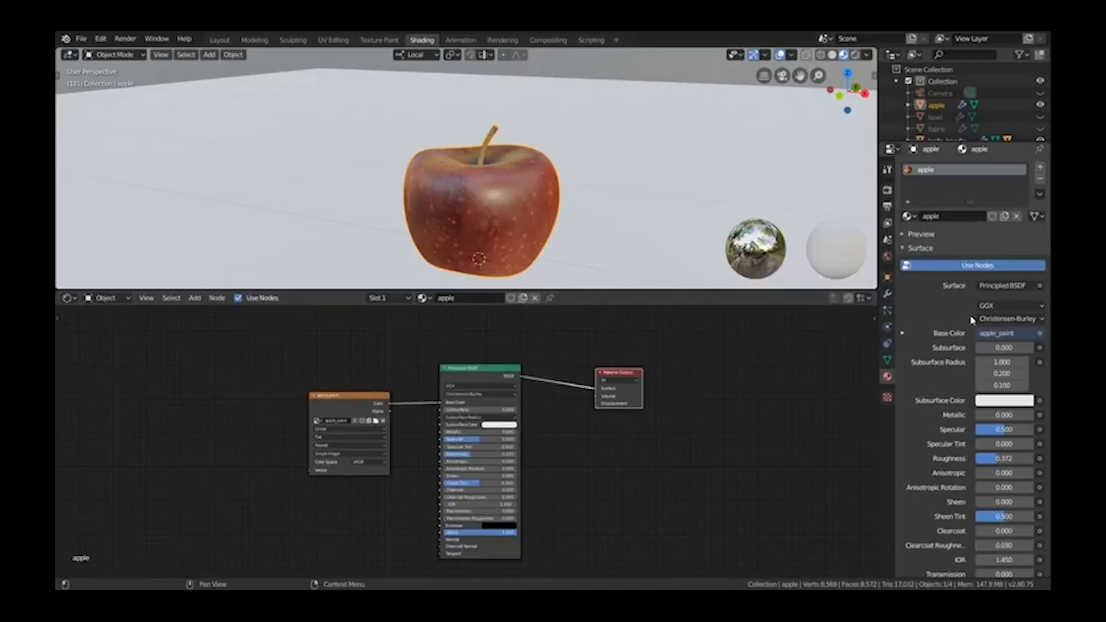
Select the wood surface to check its node tree, and reselect the apple to compare
click(623, 174)
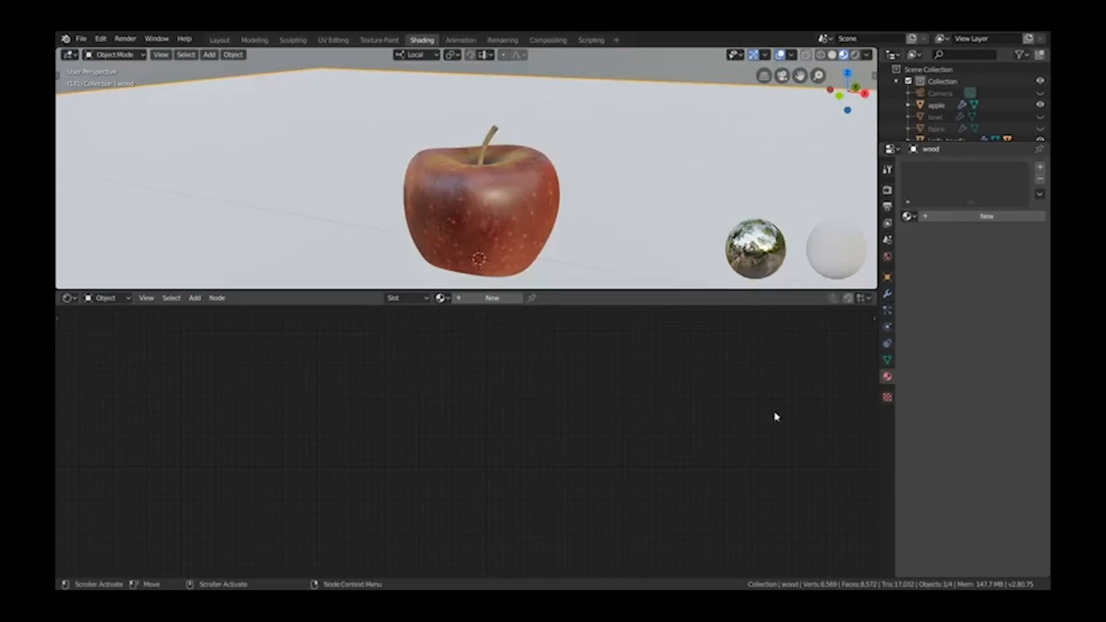
click(487, 209)
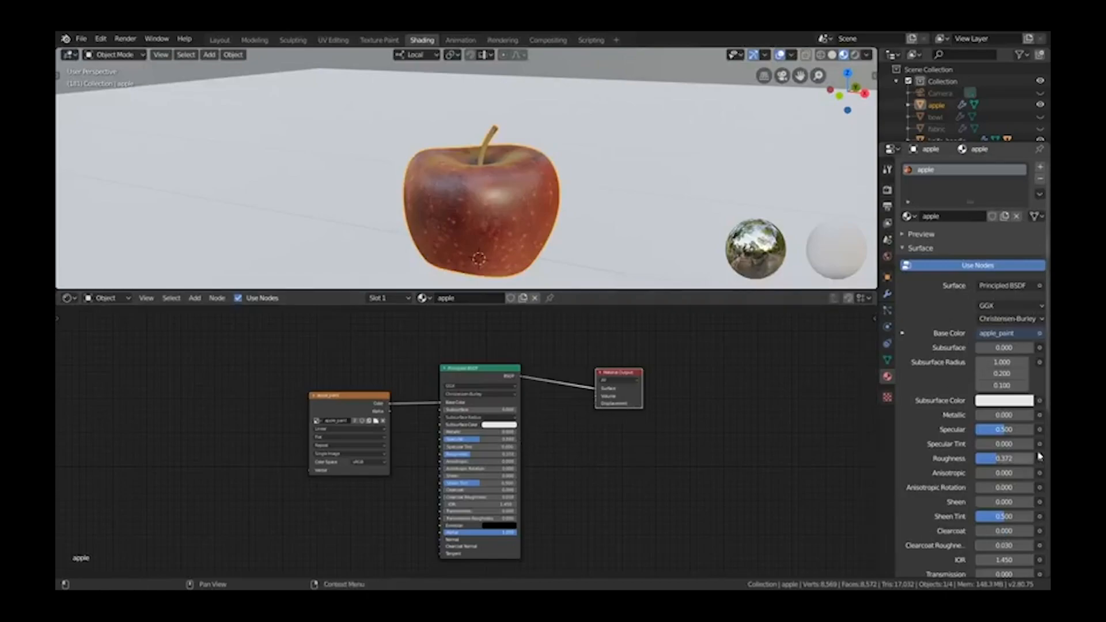
middle_drag(605, 447, 666, 425)
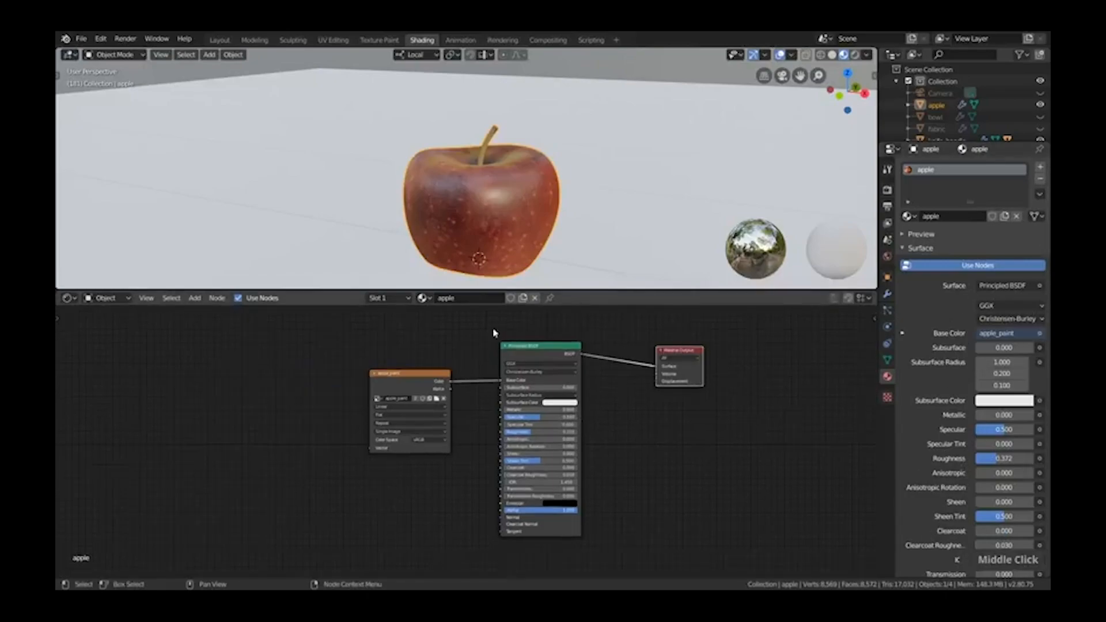
middle_drag(392, 465, 425, 469)
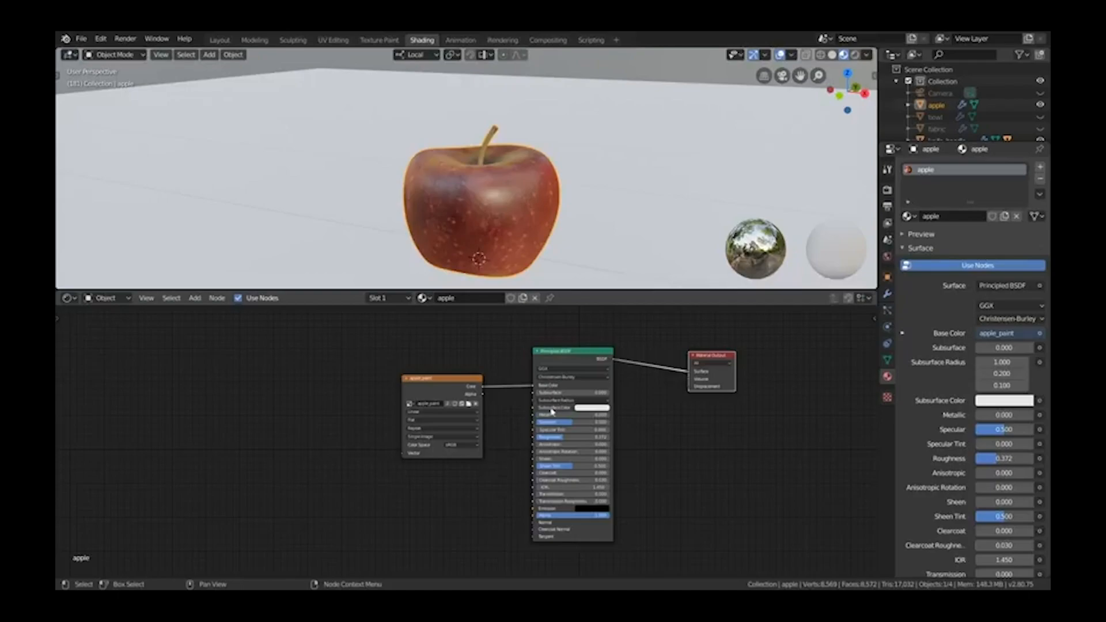
Expand the Base Color texture settings in the material properties and compare them with the shader nodes
click(903, 334)
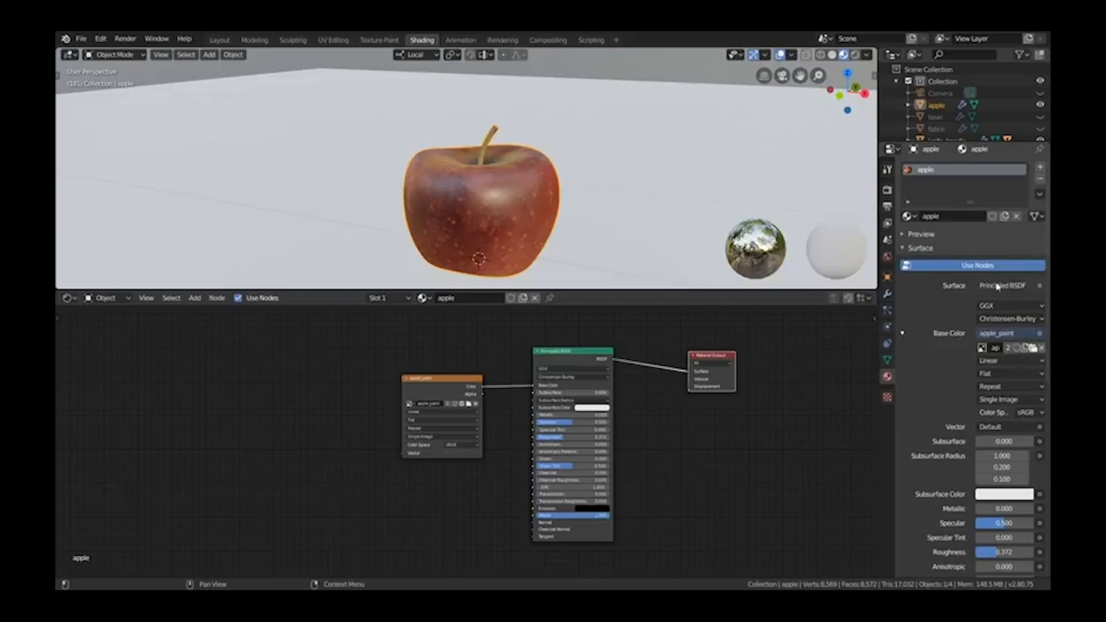
scroll(980, 283, down, 4)
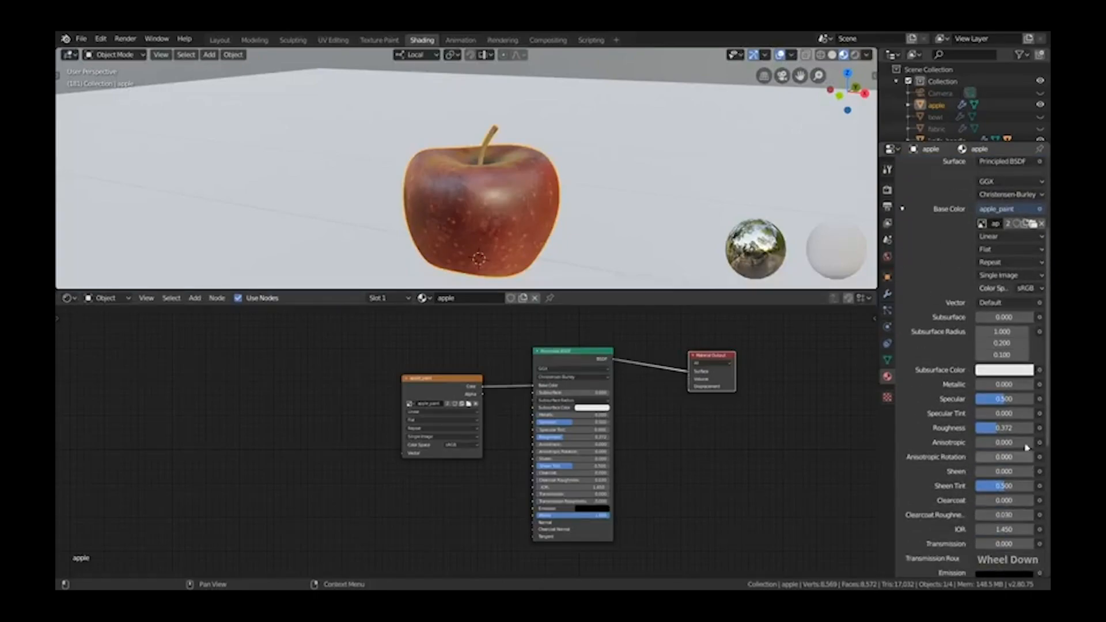
scroll(991, 452, up, 4)
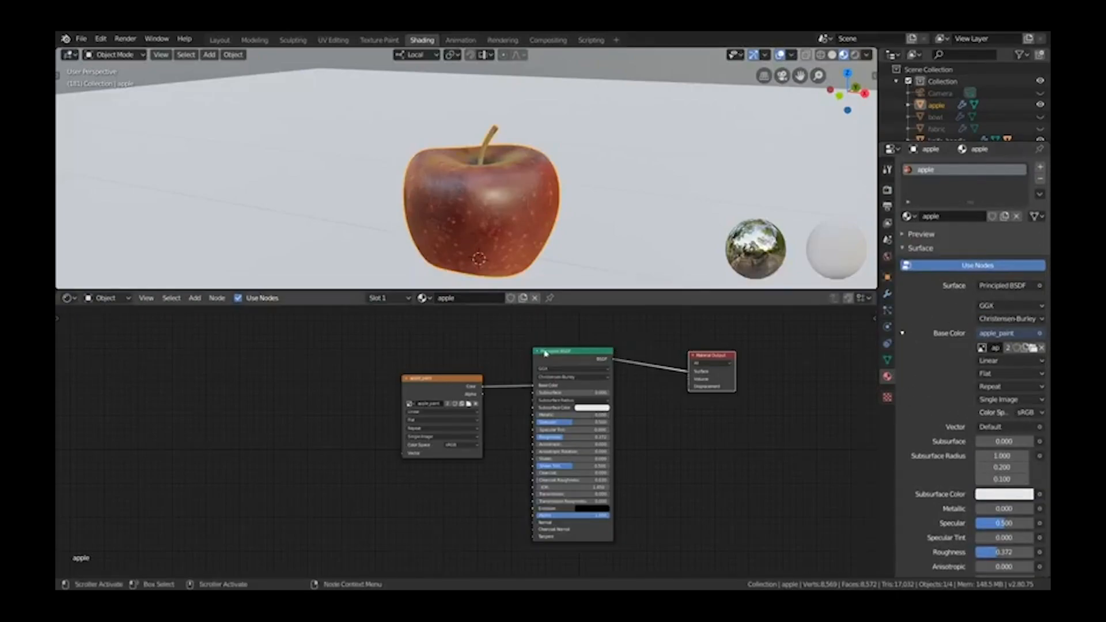
Widen the gap between the apple_paint node and the Principled BSDF node, roughly levelling their connection
drag(441, 394, 385, 379)
scroll(361, 370, up, 2)
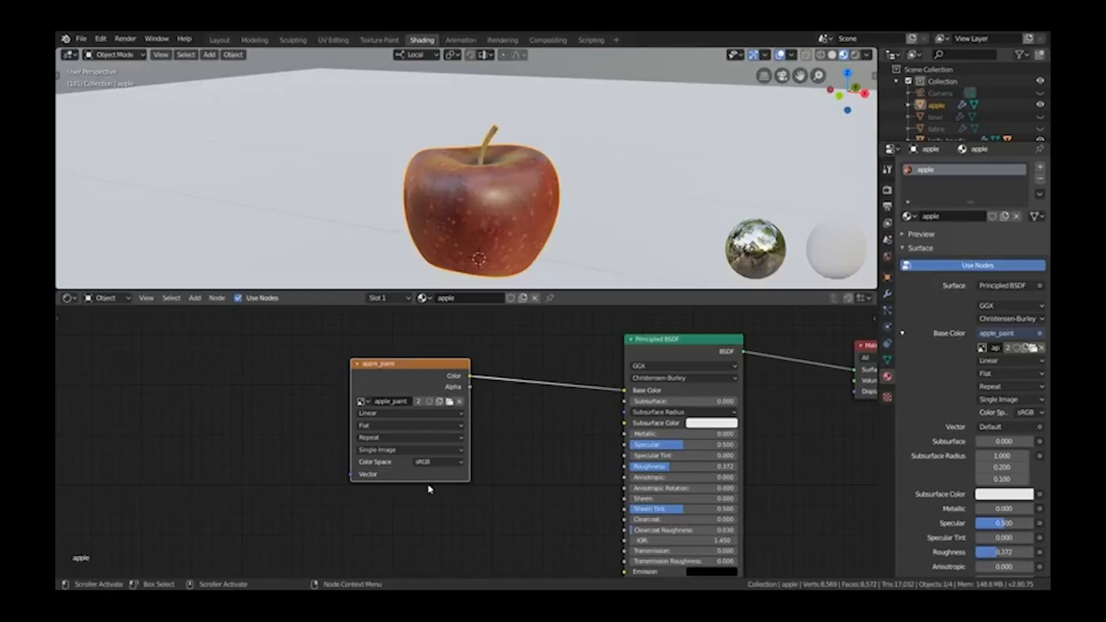
drag(413, 391, 385, 405)
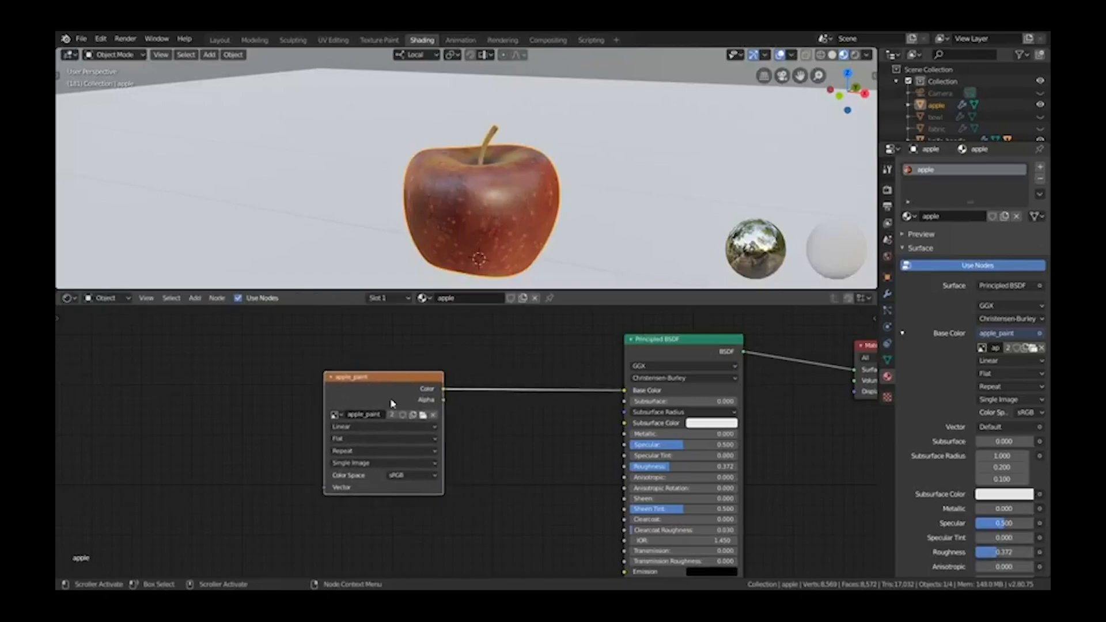
Disconnect the apple_paint texture from the Principled BSDF's Base Color input
scroll(375, 399, down, 3)
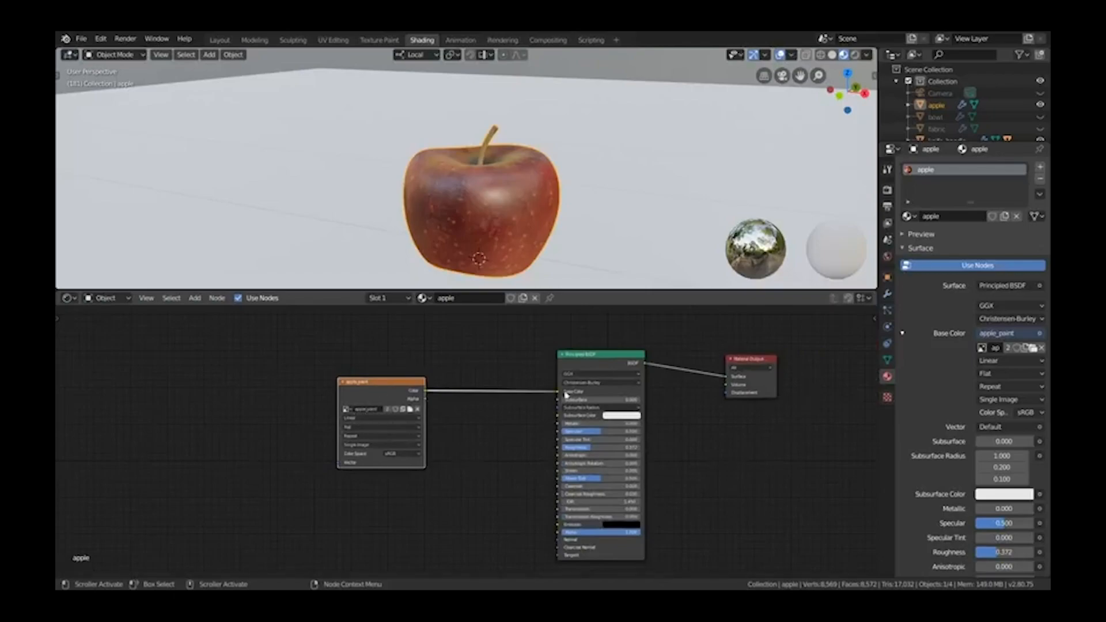
scroll(531, 416, up, 2)
scroll(521, 397, down, 2)
scroll(518, 398, up, 1)
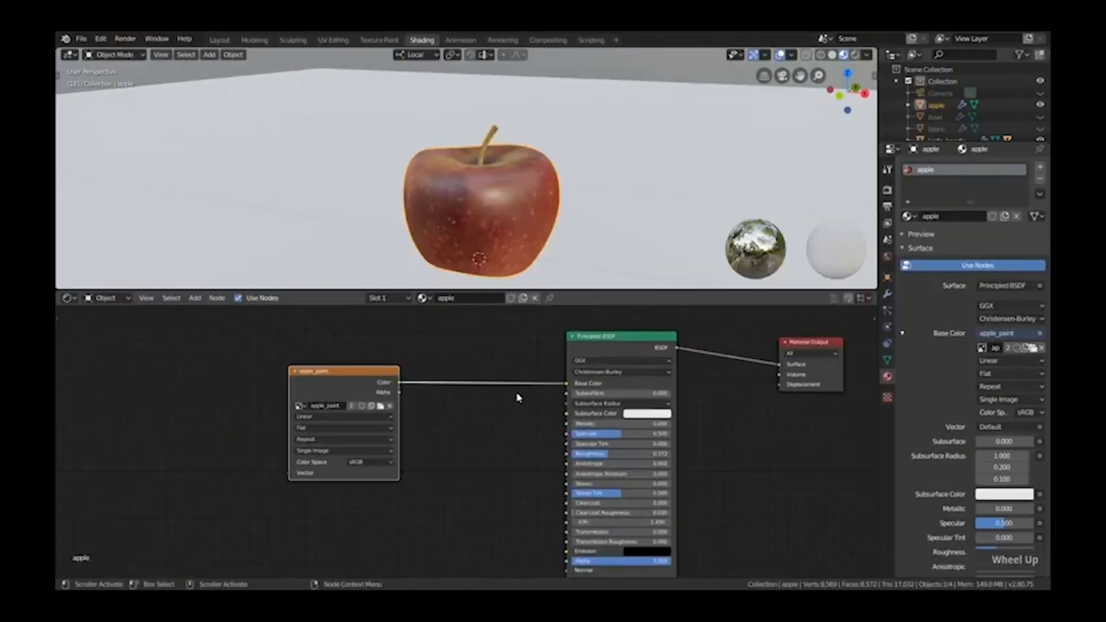
click(567, 384)
drag(566, 385, 503, 388)
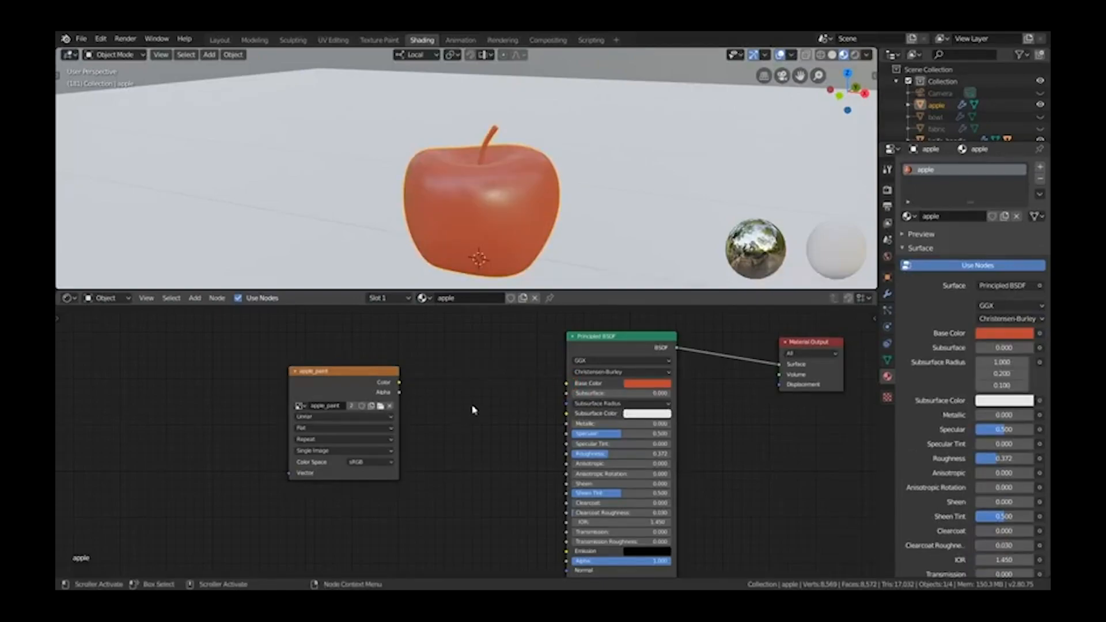
Connect the apple_paint node's Color output to the Principled BSDF's Base Color input
mouse_move(332, 390)
mouse_down()
mouse_move(320, 397)
mouse_move(331, 394)
mouse_up()
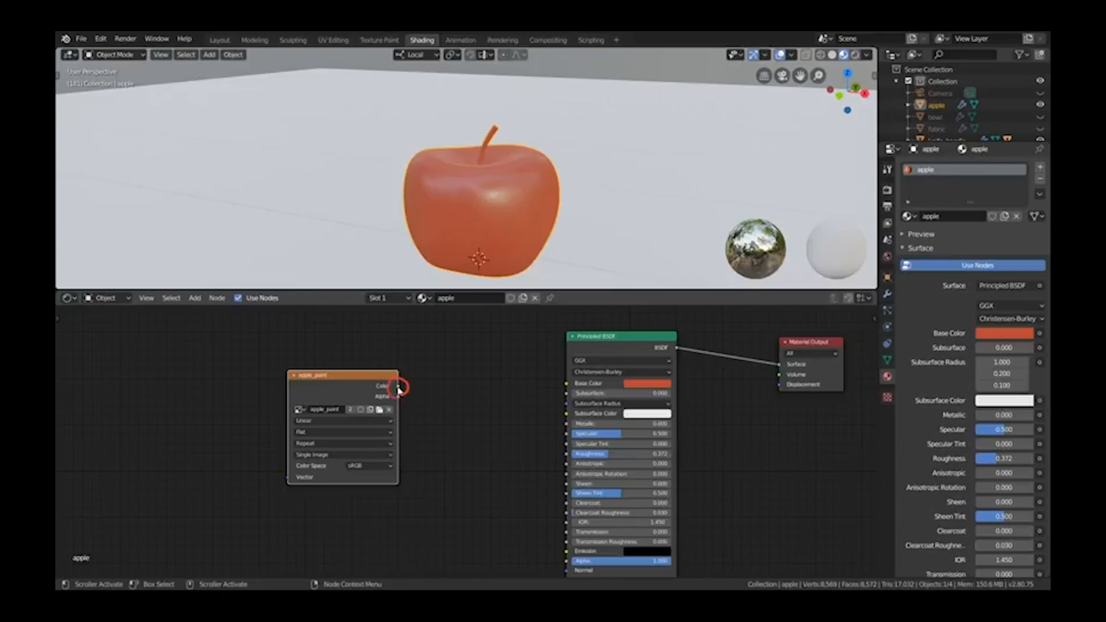
drag(399, 390, 570, 389)
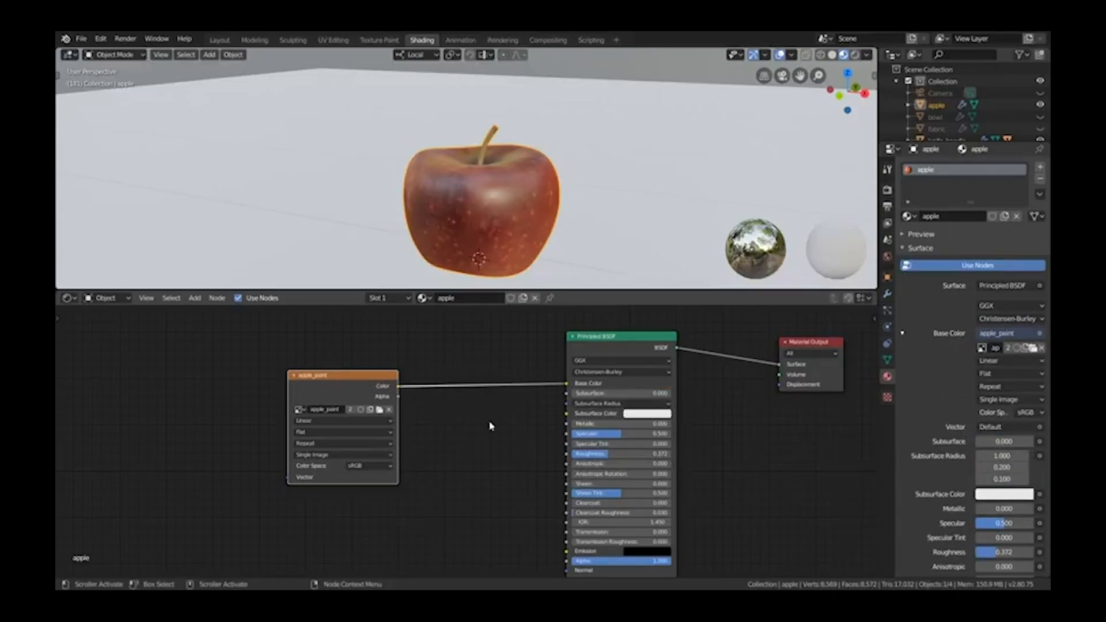
Cut the links from apple_paint to the Principled BSDF and from the Principled BSDF to the Material Output
scroll(490, 427, down, 1)
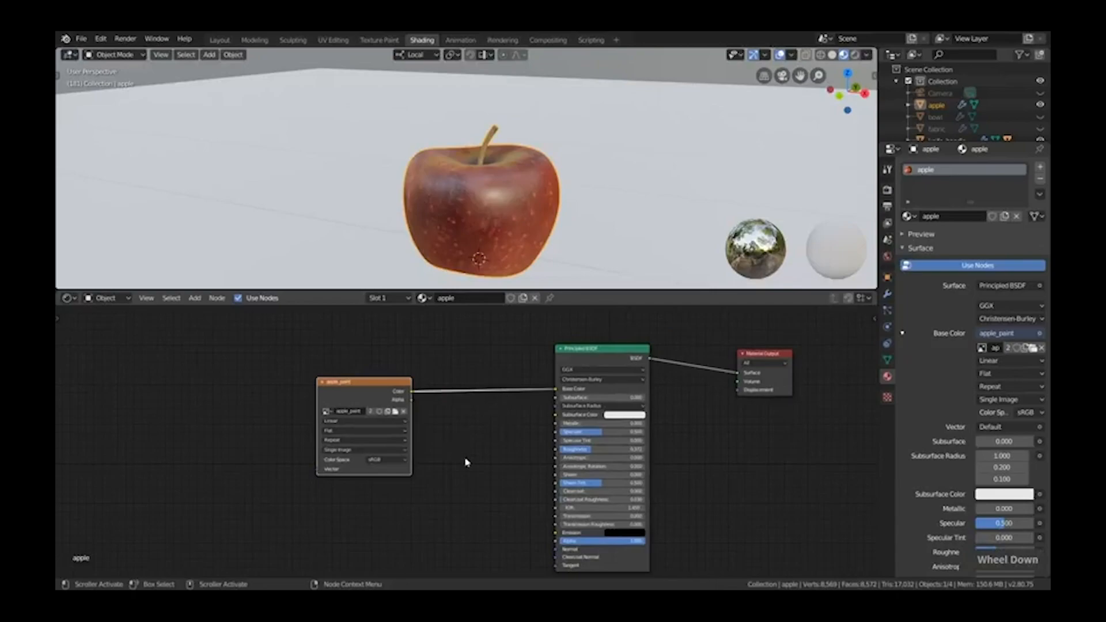
middle_drag(482, 409, 506, 426)
ctrl+right_click(499, 359)
ctrl+right_drag(499, 358, 500, 415)
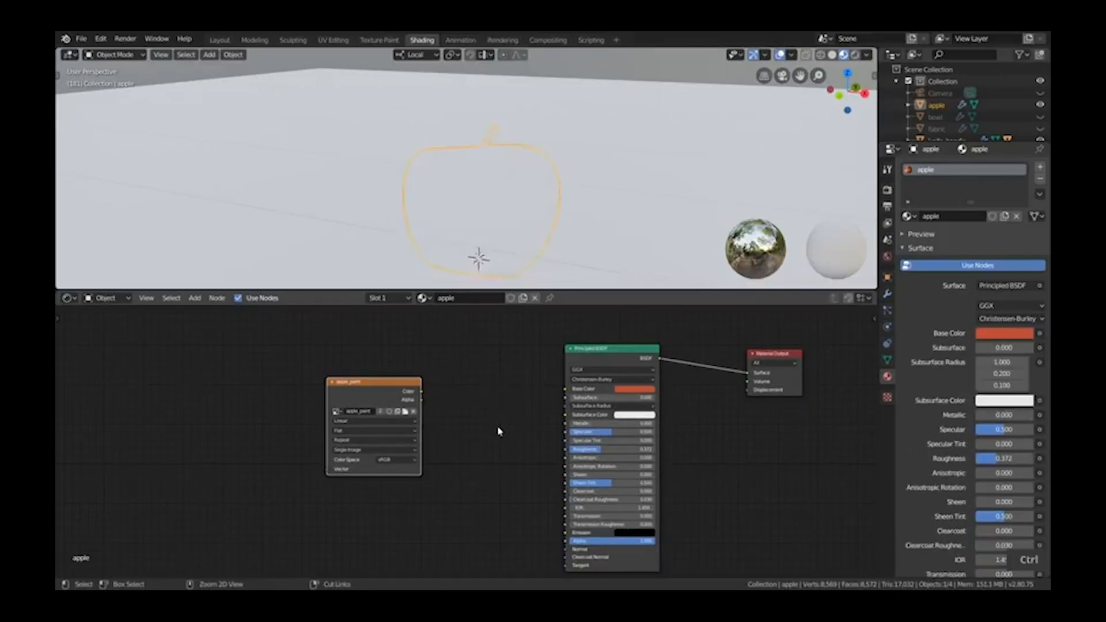
ctrl+right_drag(709, 334, 711, 402)
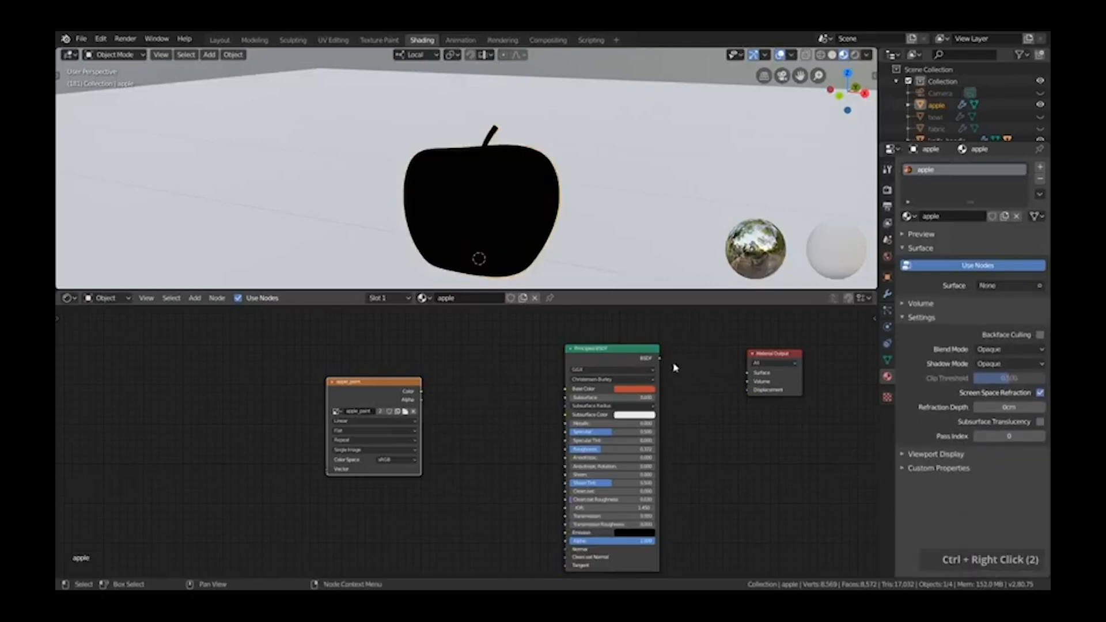
Reconnect the Principled BSDF output to the Material Output's Surface and apple_paint's Color to the Base Color input
drag(660, 359, 739, 376)
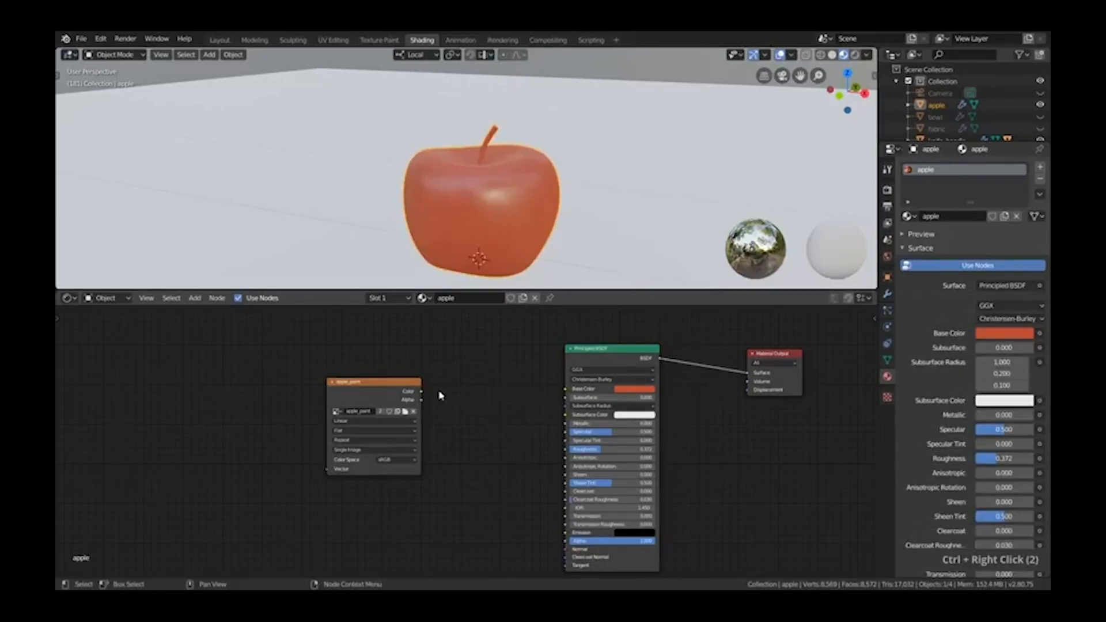
drag(422, 392, 565, 390)
scroll(564, 389, up, 2)
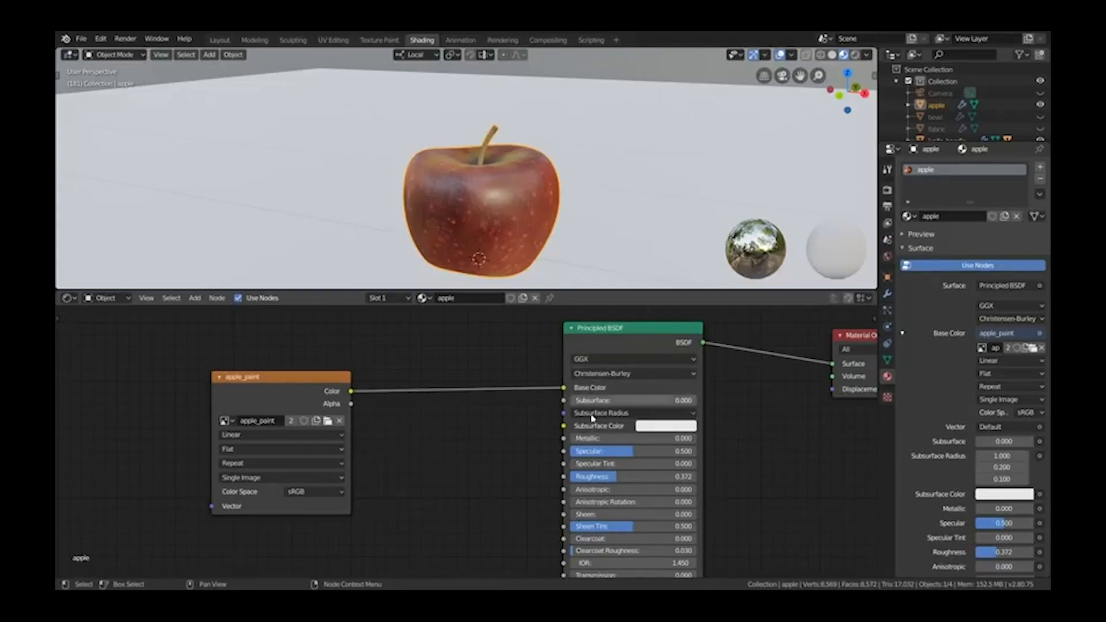
scroll(690, 468, down, 2)
middle_drag(689, 468, 686, 445)
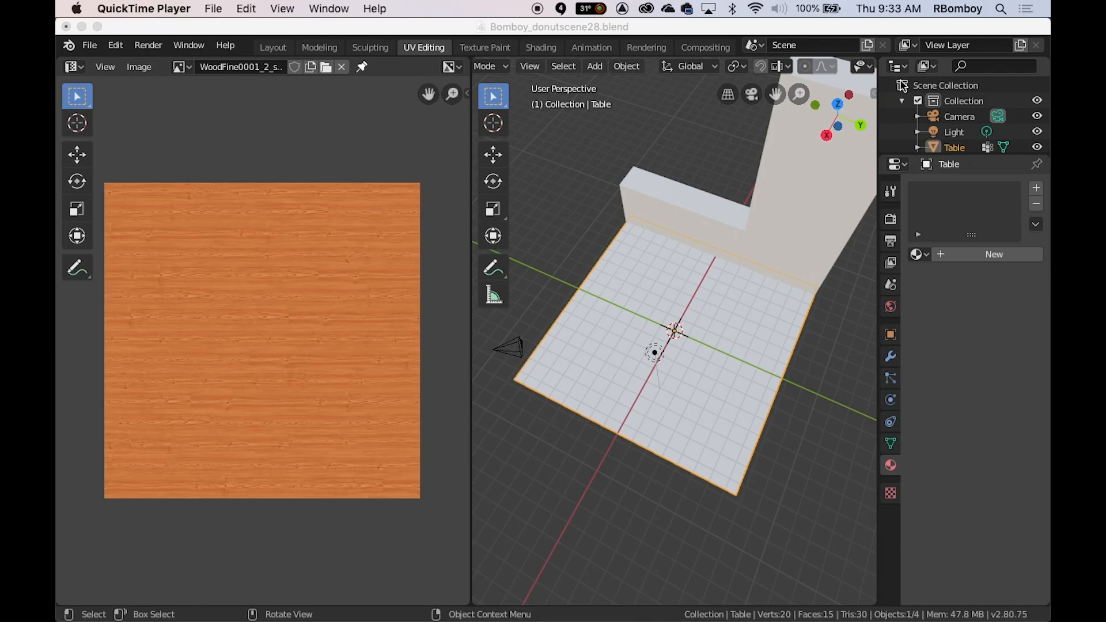
Create a new material for the Table object and widen the material properties area so its labels are readable
click(817, 66)
scroll(813, 68, down, 2)
scroll(812, 67, down, 4)
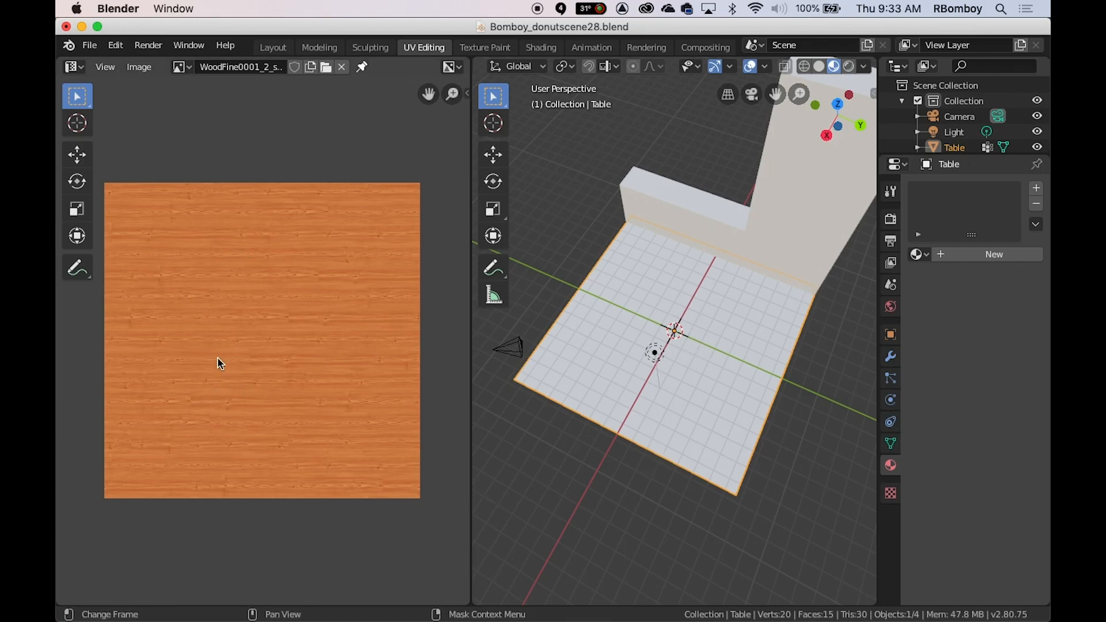
middle_drag(785, 326, 818, 297)
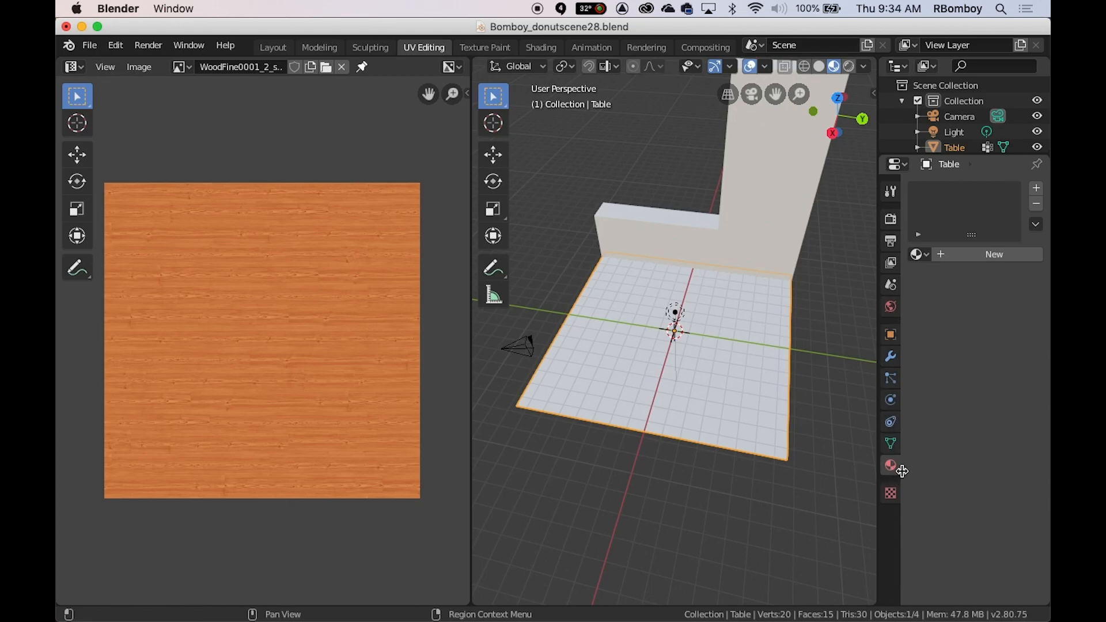
click(974, 258)
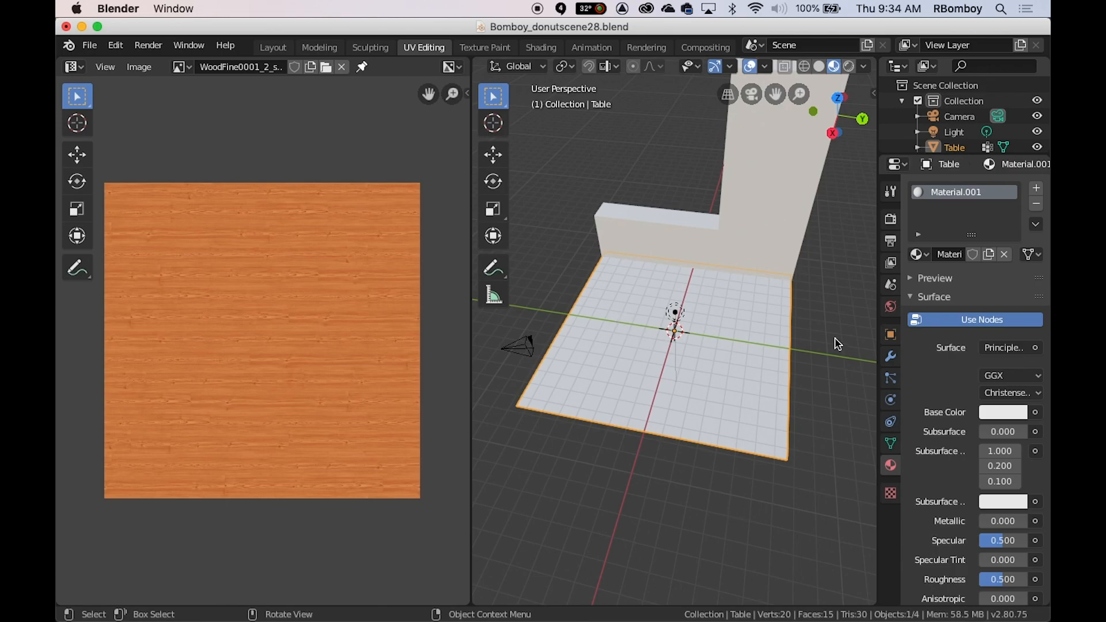
drag(899, 343, 839, 343)
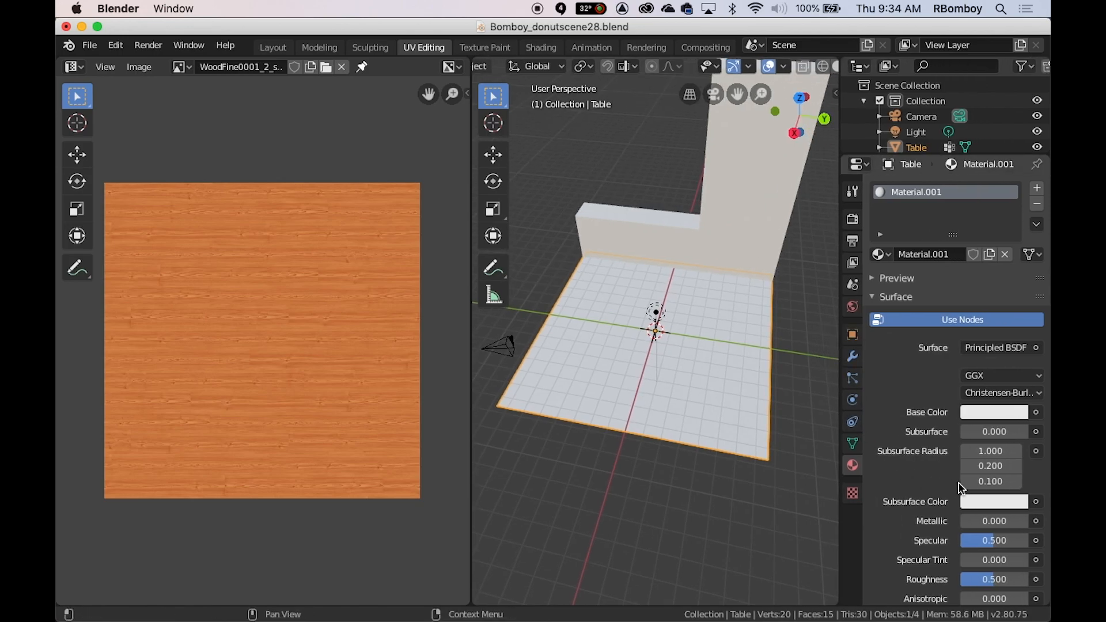
Use an Image Texture with WoodFine0001_2_seamless_S.jpg and Flat projection as the table material's Base Color
scroll(992, 443, down, 5)
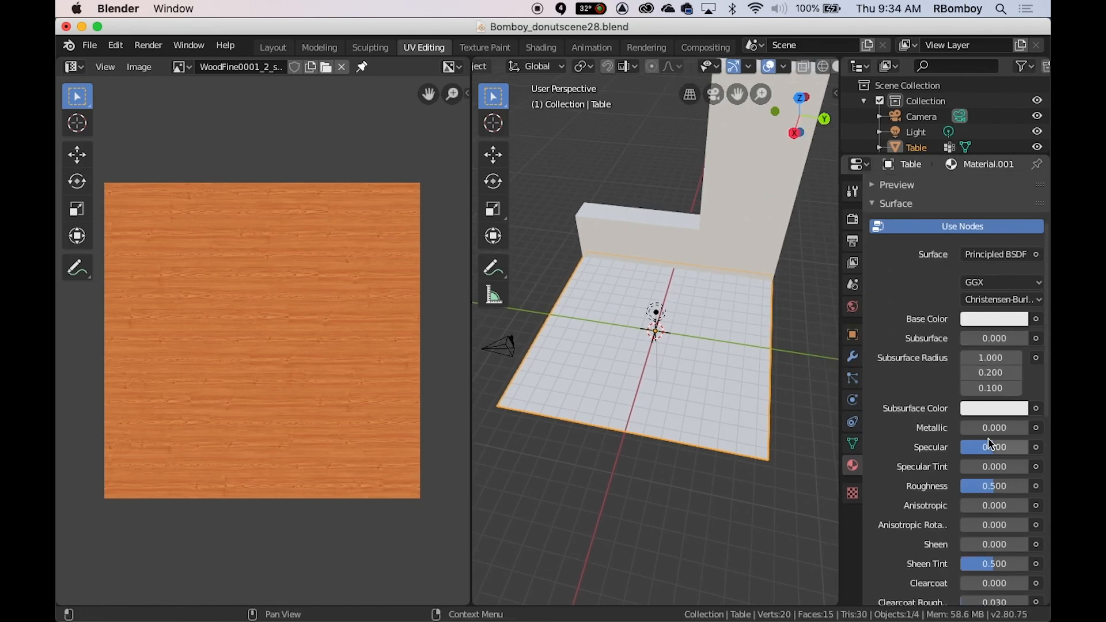
scroll(991, 444, down, 2)
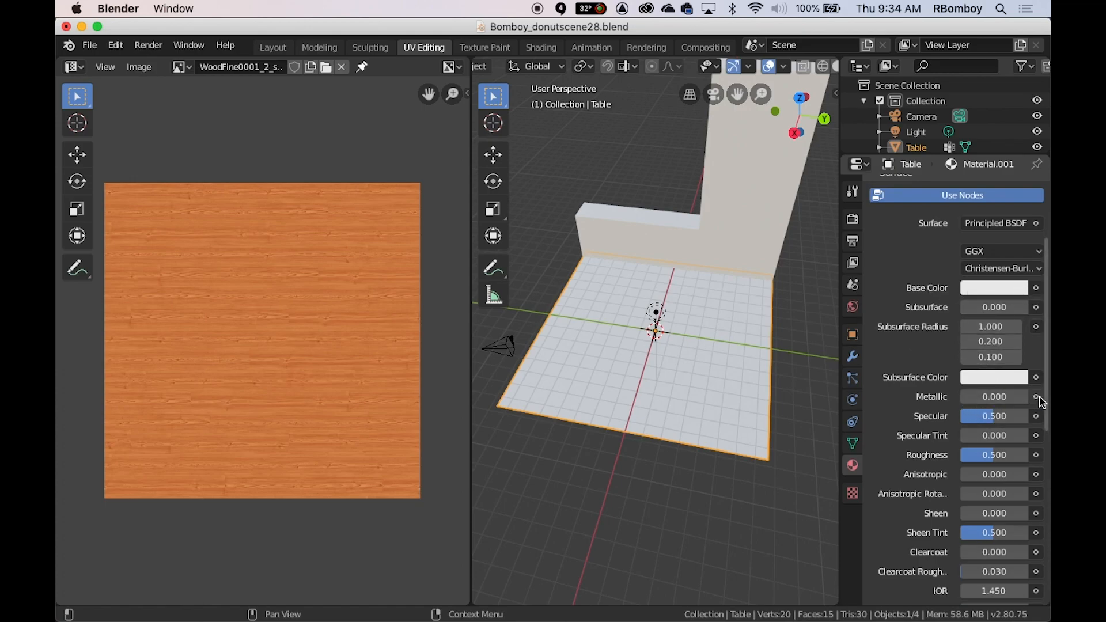
scroll(997, 487, down, 2)
scroll(997, 488, down, 10)
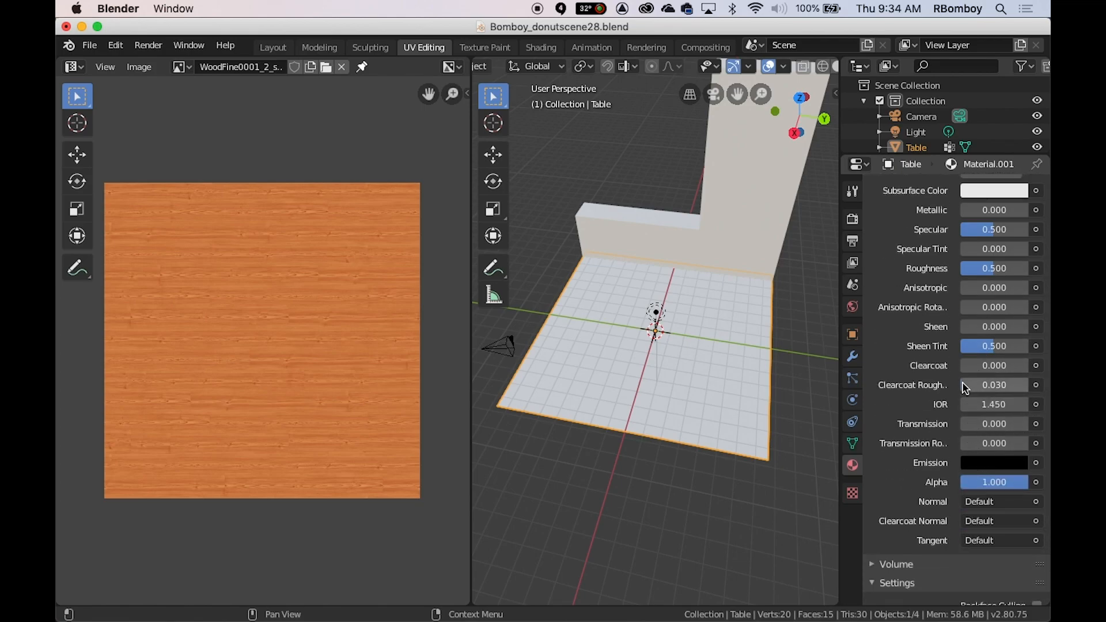
scroll(966, 389, up, 18)
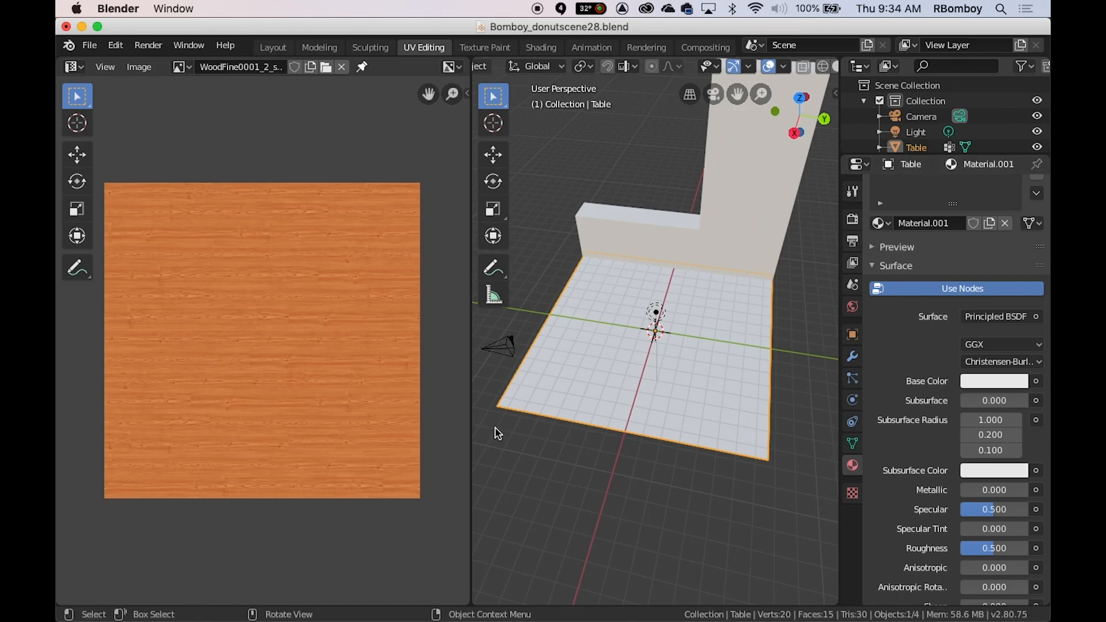
click(1037, 381)
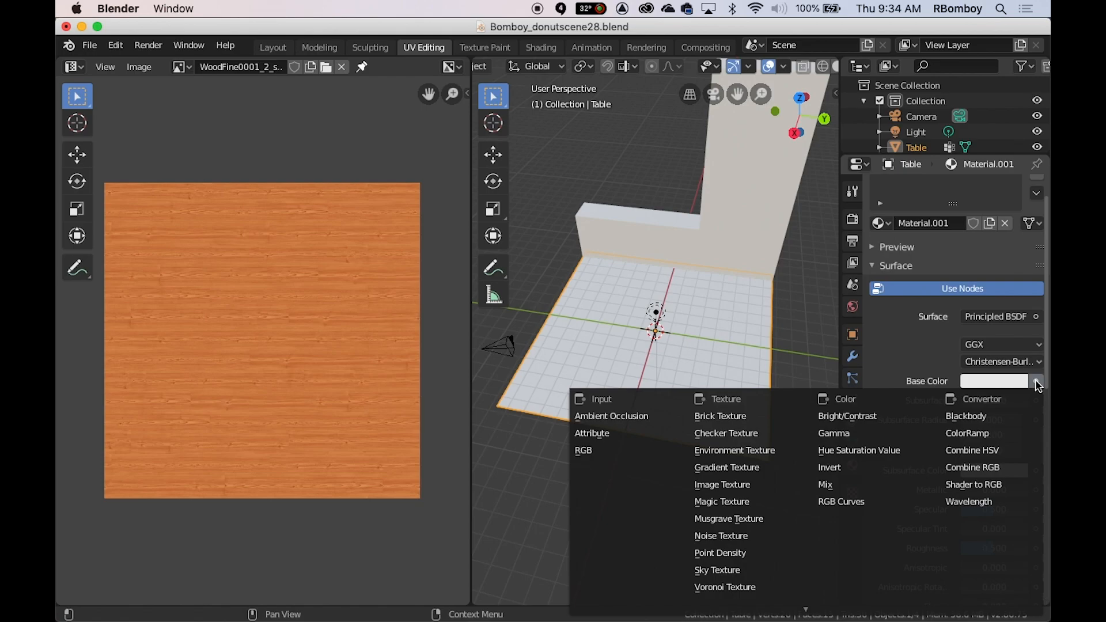
click(719, 489)
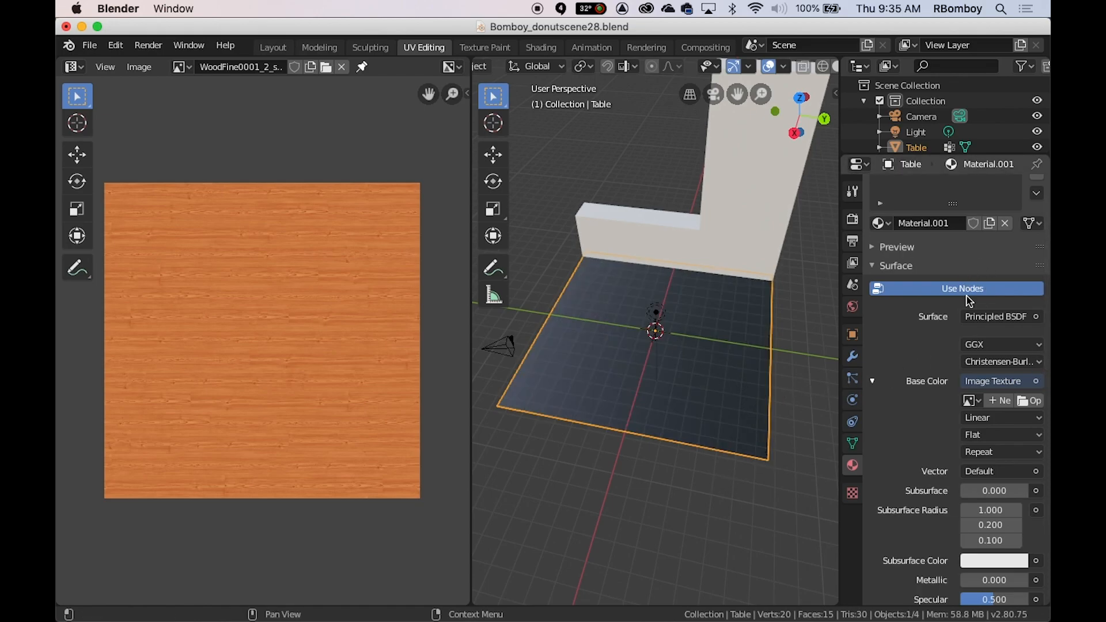
click(970, 401)
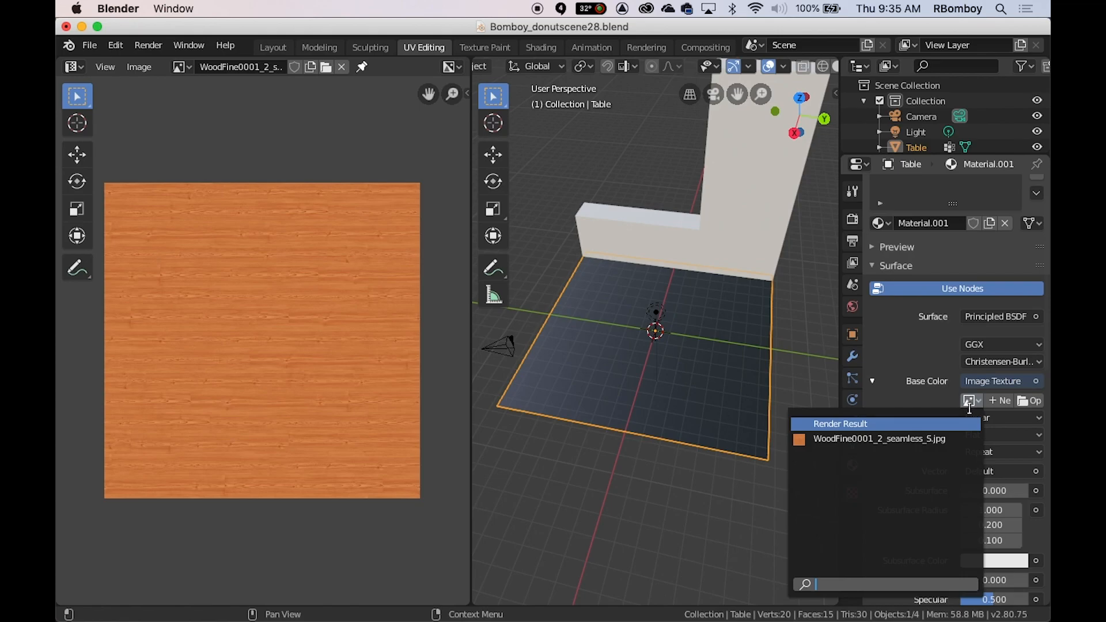
click(944, 439)
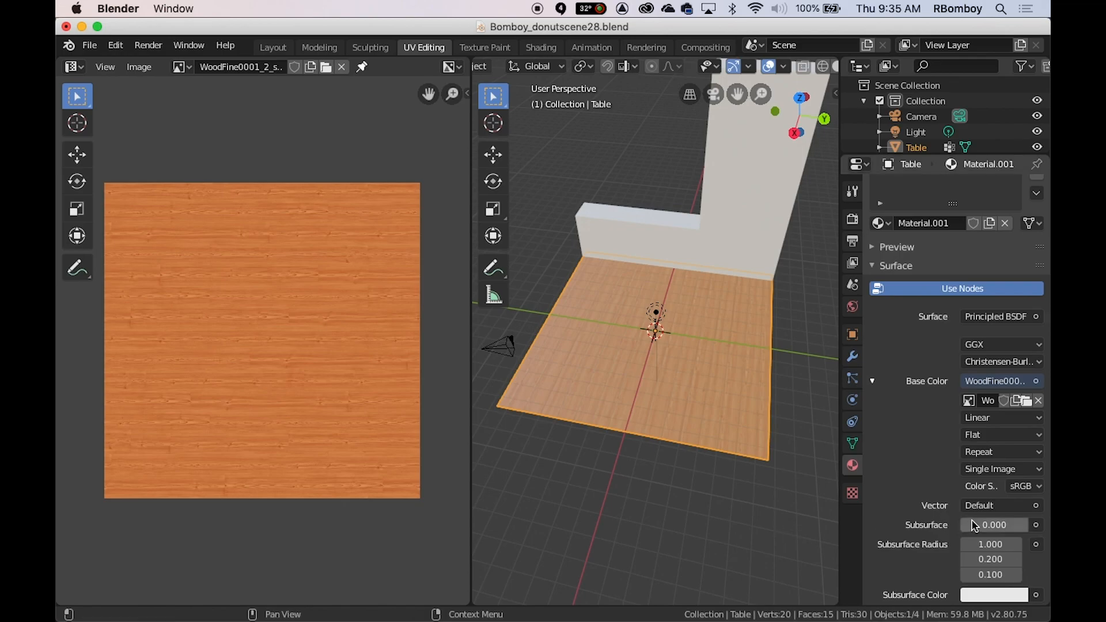
click(995, 440)
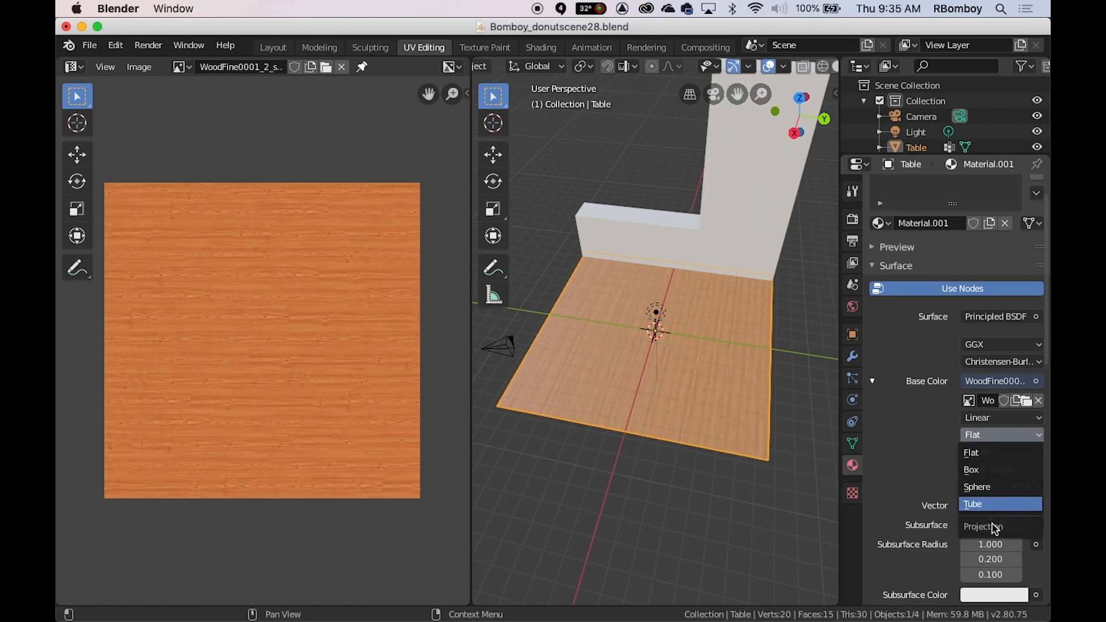
click(990, 458)
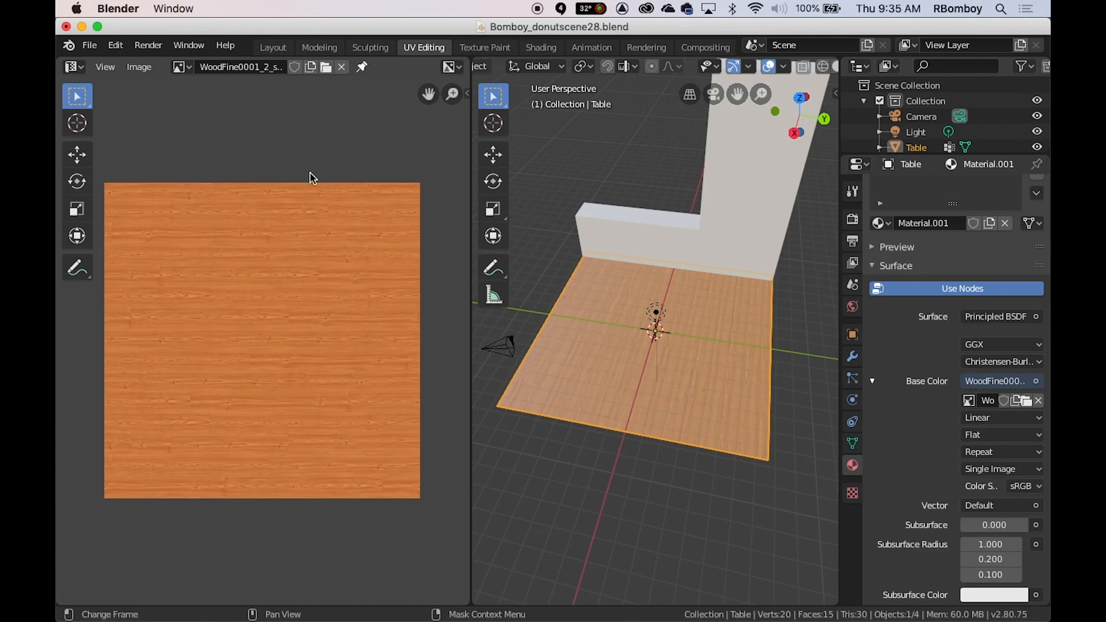
Show the wood image in the UV Editor and put the Table object into Edit Mode
scroll(258, 360, down, 1)
scroll(259, 358, up, 1)
scroll(259, 359, down, 1)
click(74, 67)
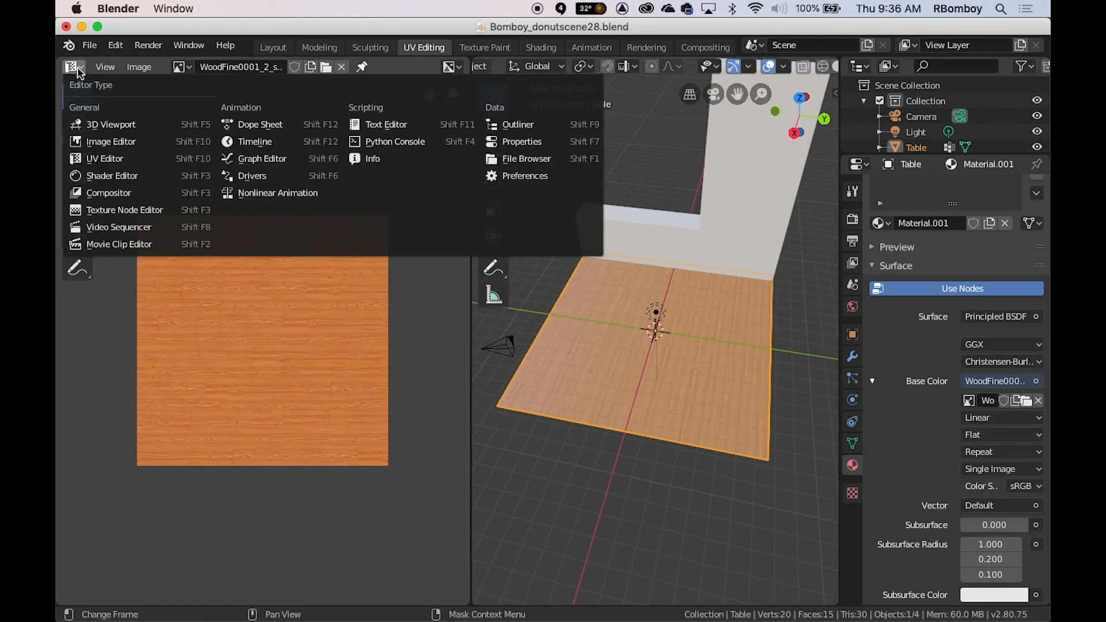
click(92, 159)
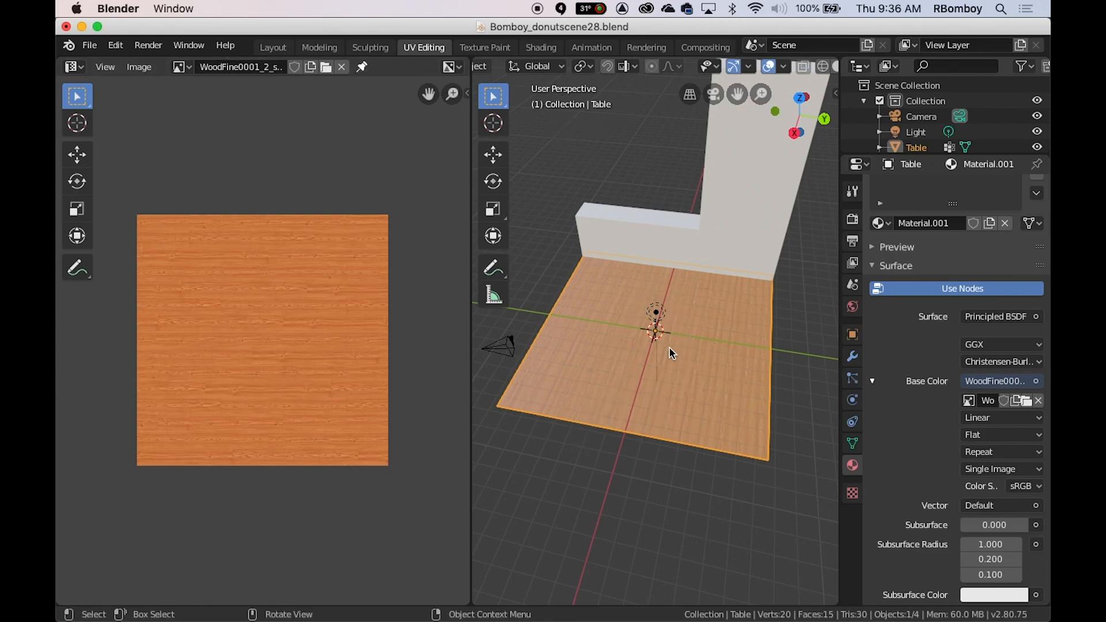
key(ctrl+Tab)
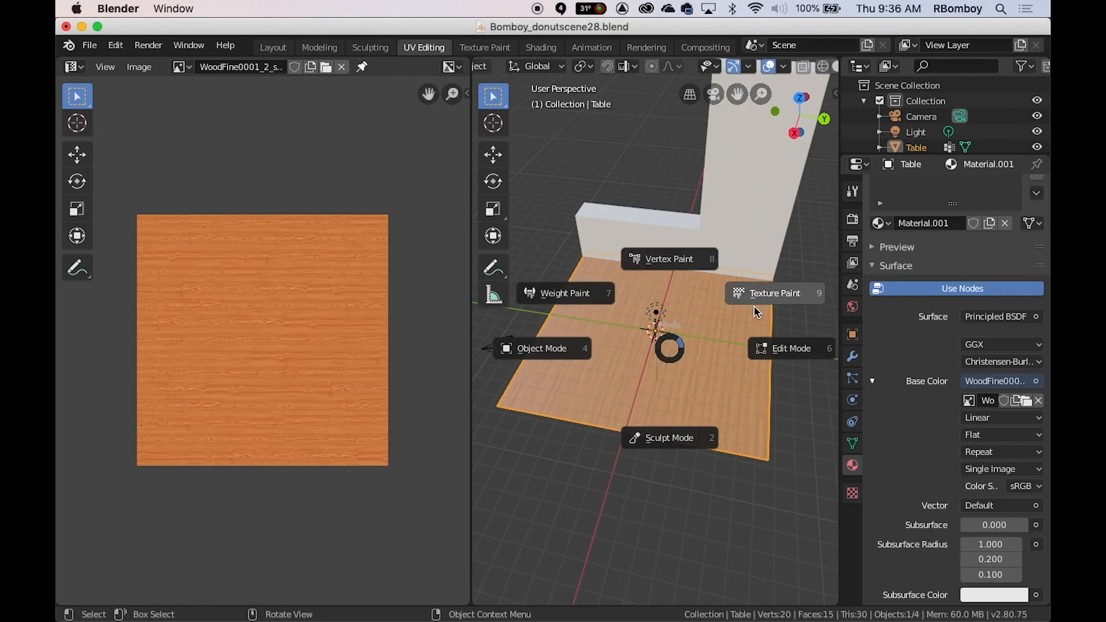
click(788, 348)
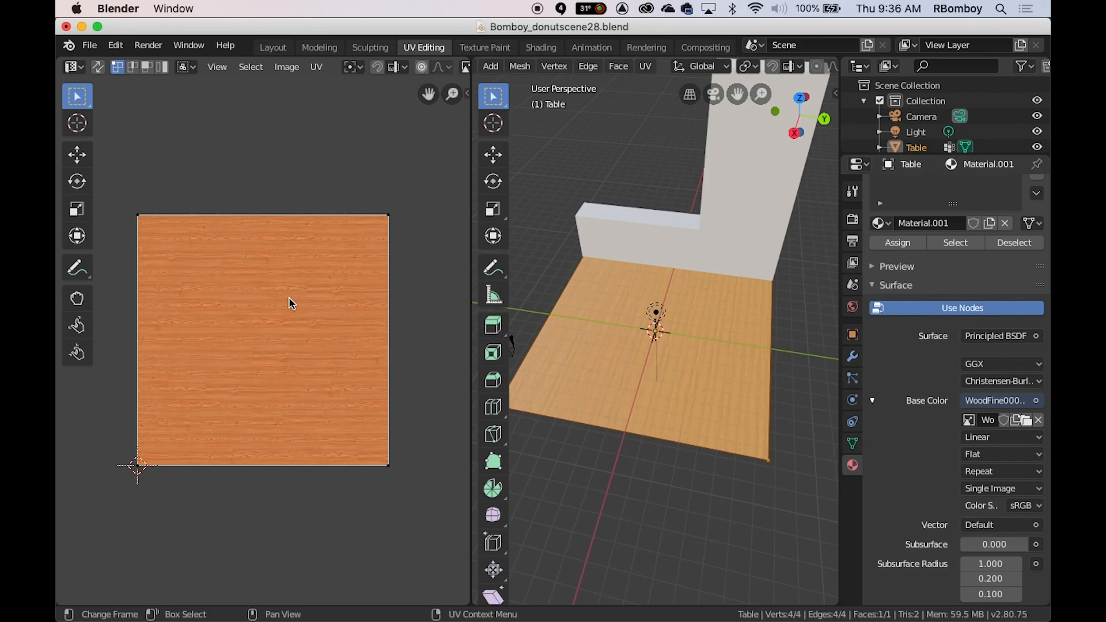
Scale all of the table's UVs down to about 0.7 over the wood image
scroll(726, 399, up, 5)
scroll(726, 399, down, 2)
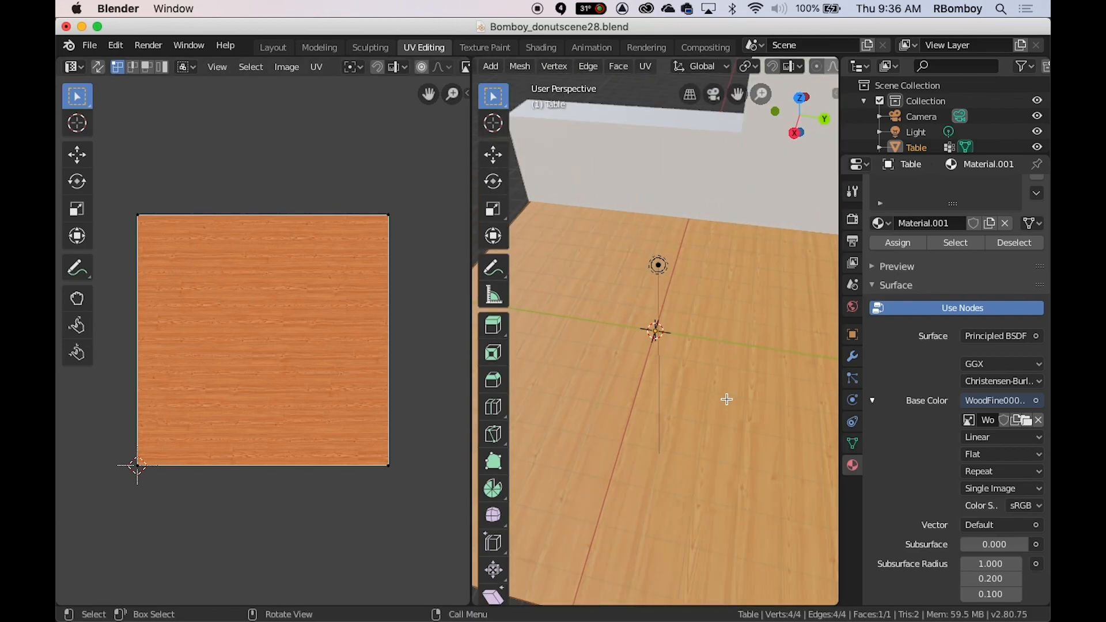
scroll(727, 399, down, 3)
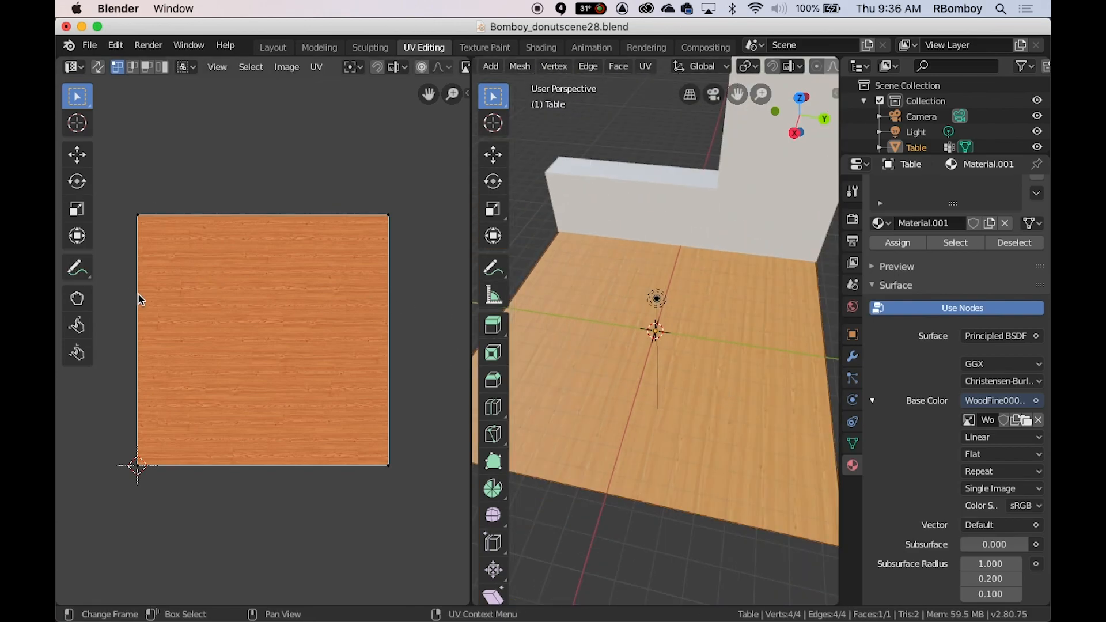
key(a)
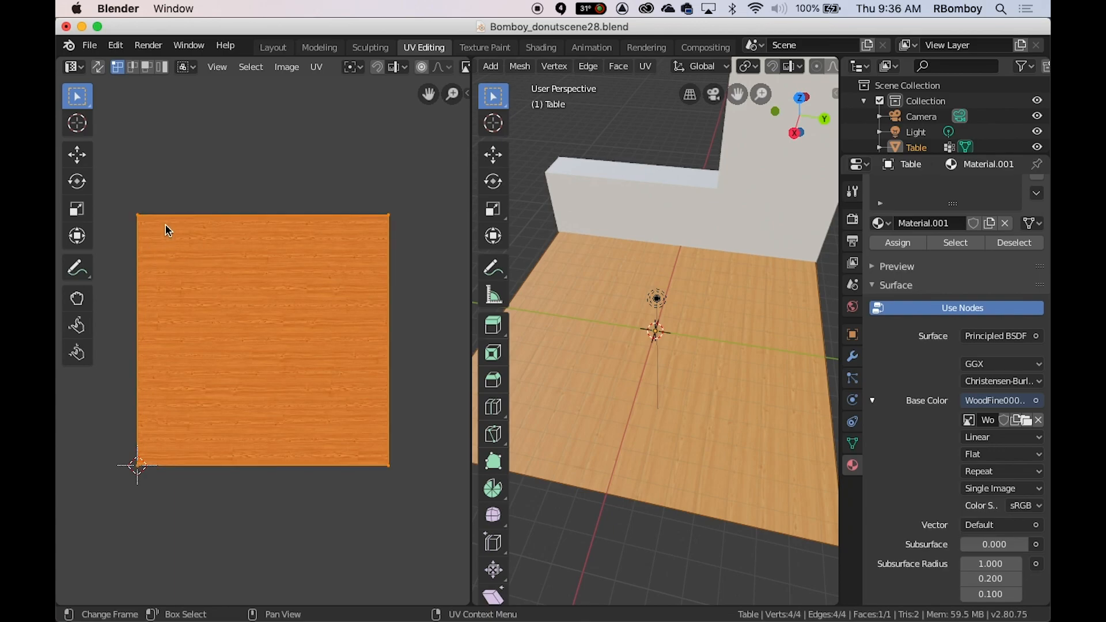
key(s)
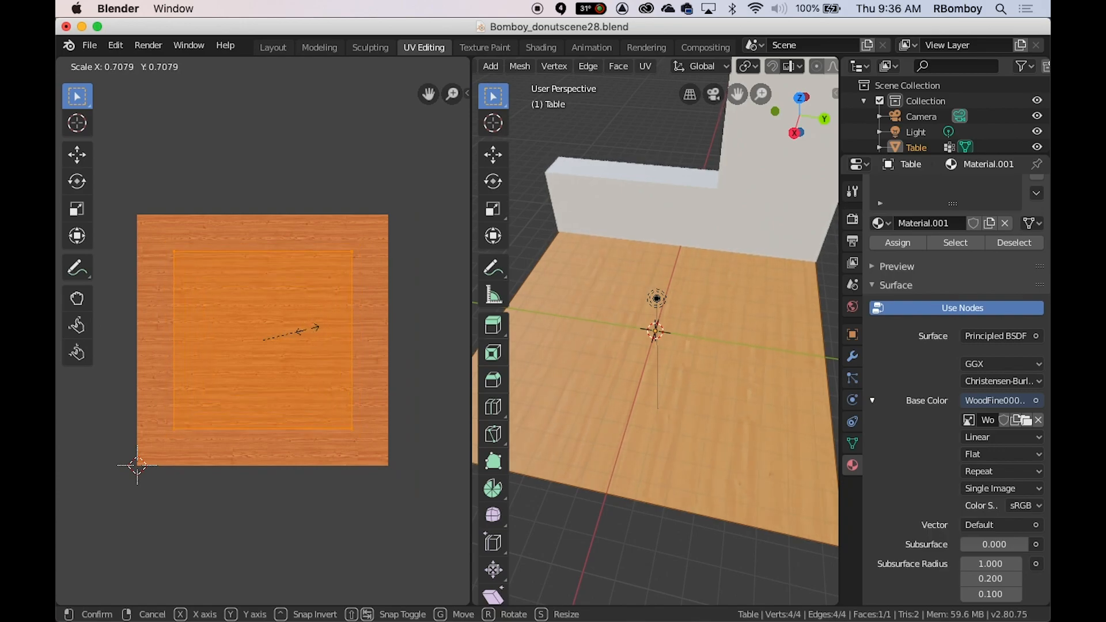
click(304, 328)
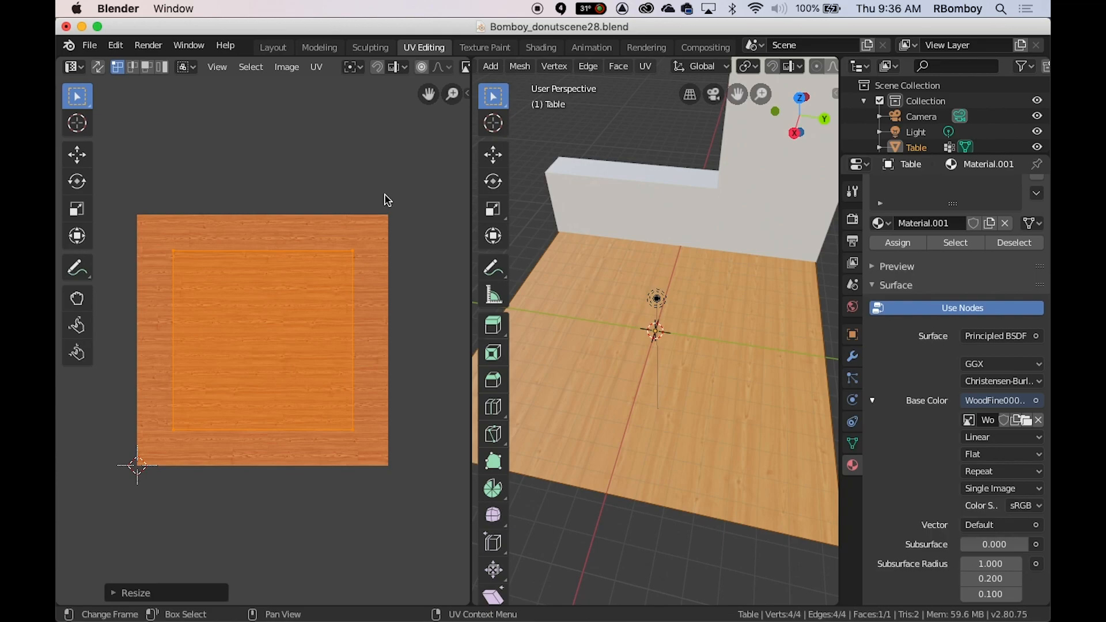
Rotate the table's UVs by exactly 90 degrees to turn the wood grain direction
key(r)
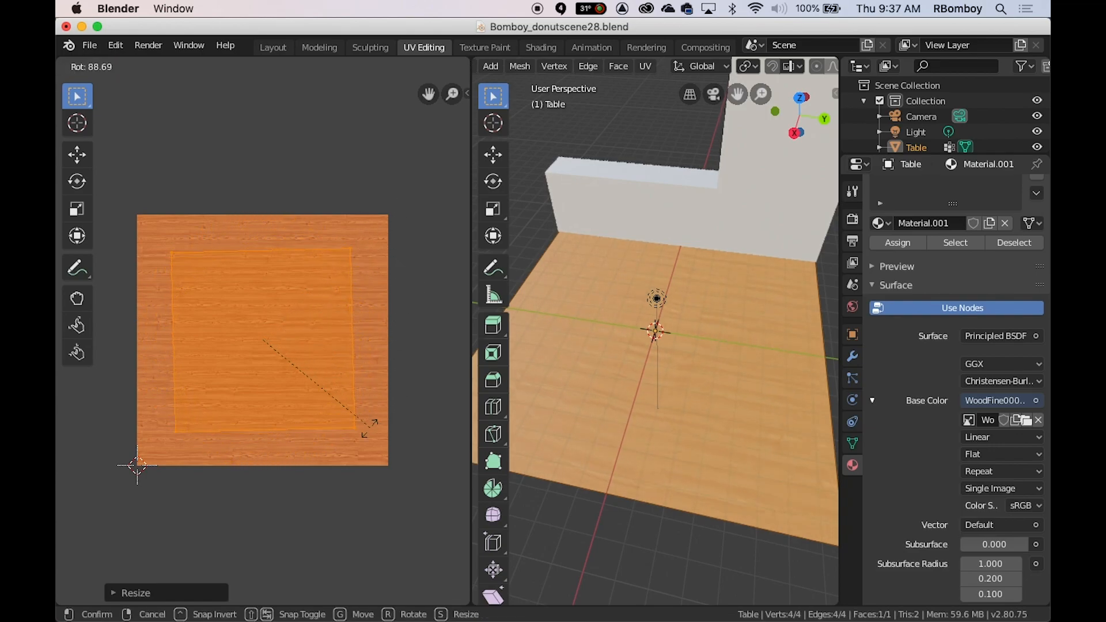
click(353, 420)
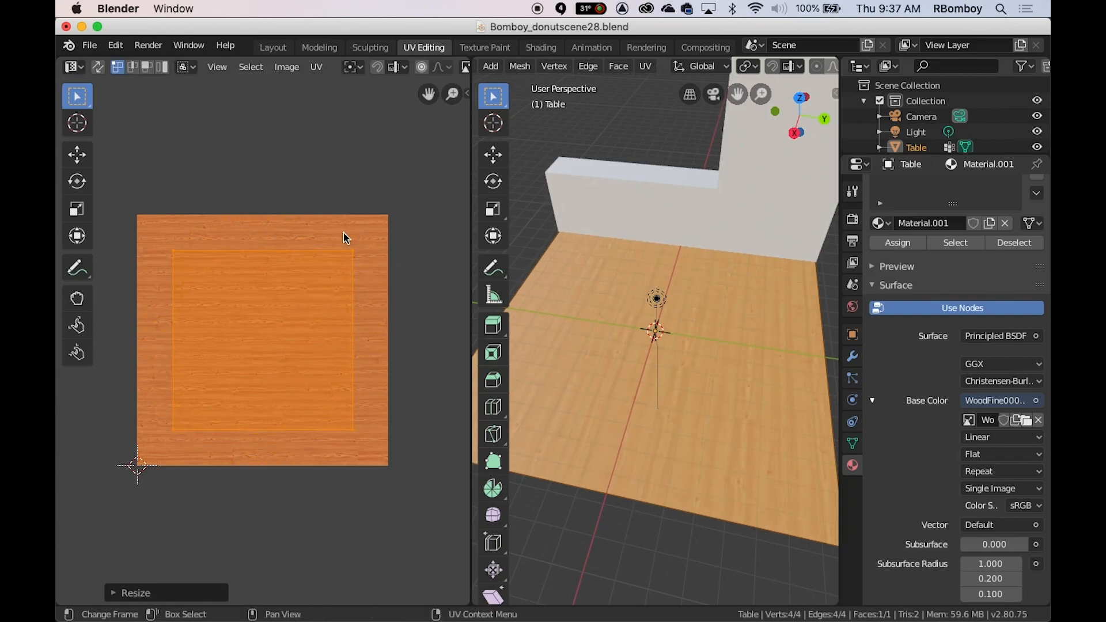
key(r)
key(9)
key(0)
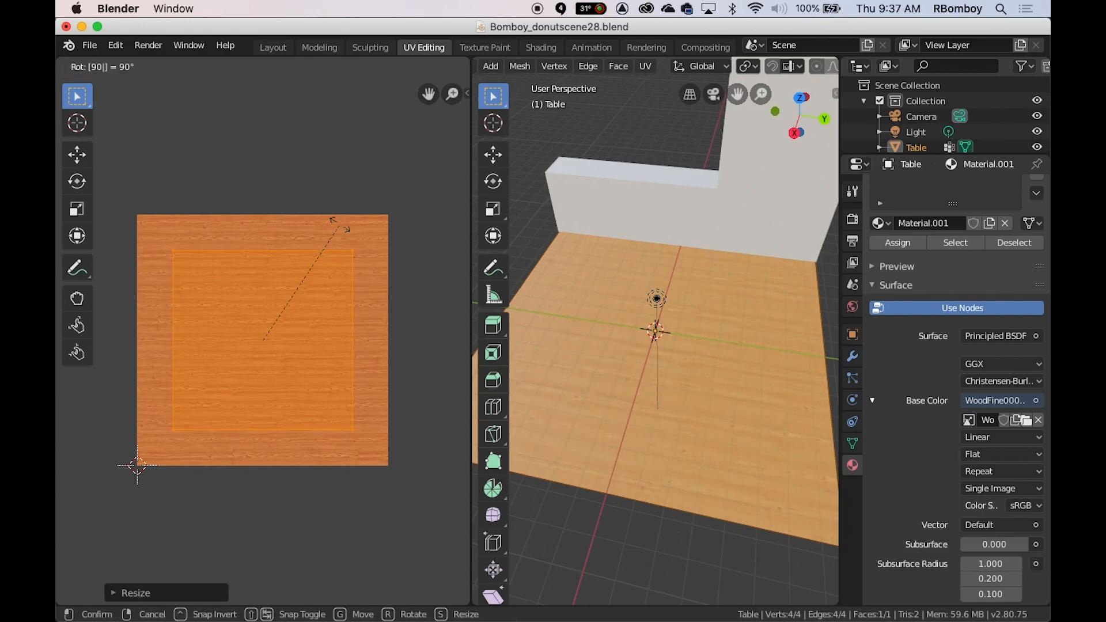
key(Return)
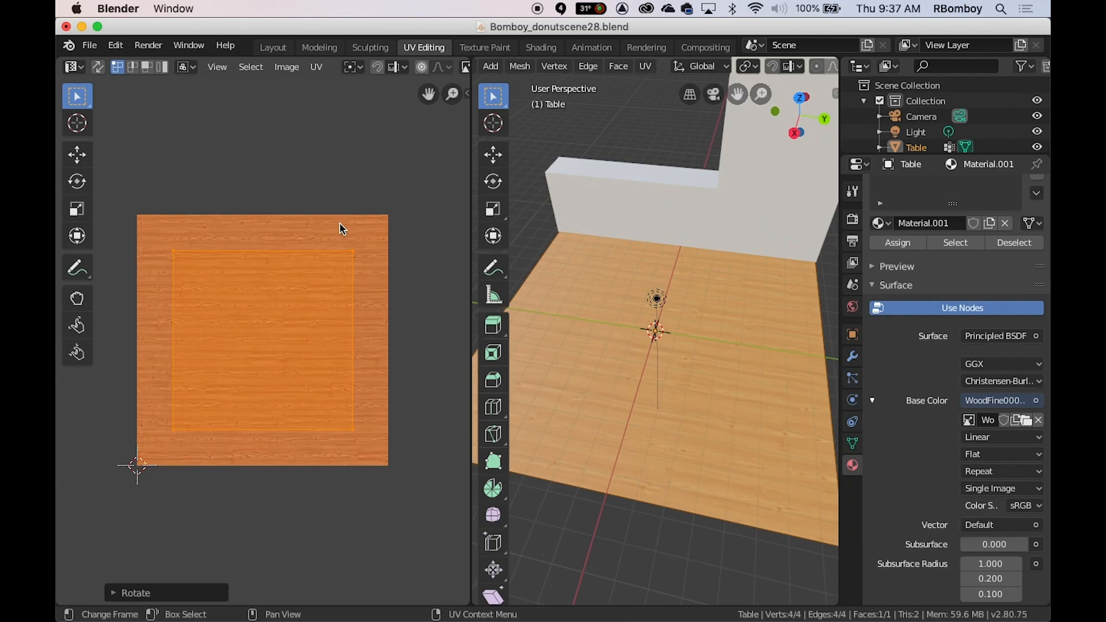
Rotate the table's UVs a further 90 degrees and save the Blender file
key(r)
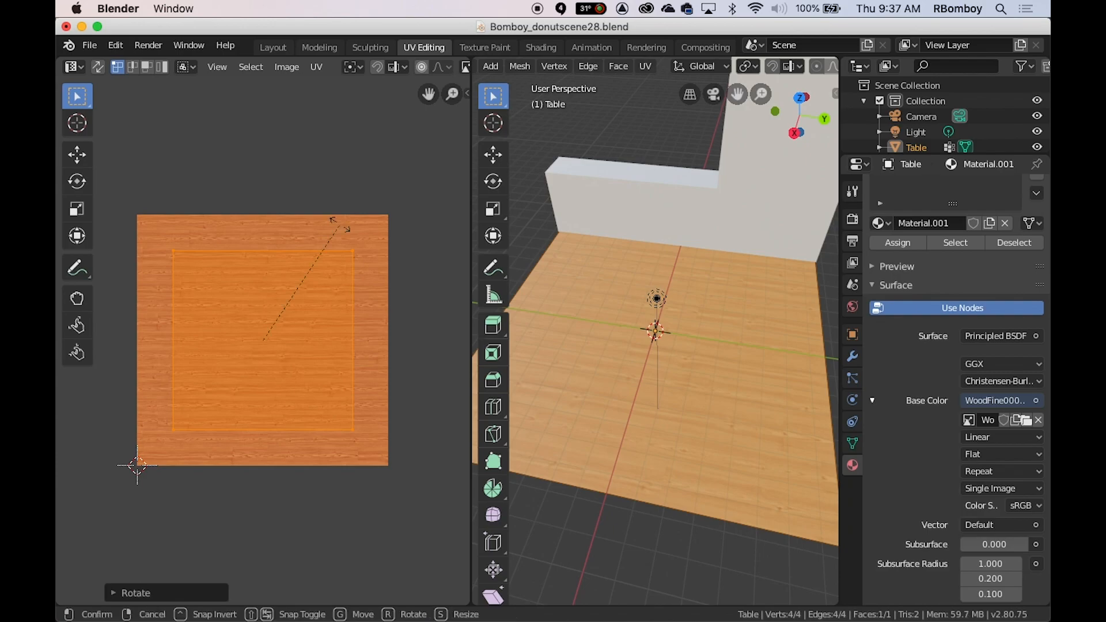
key(9)
key(0)
key(Return)
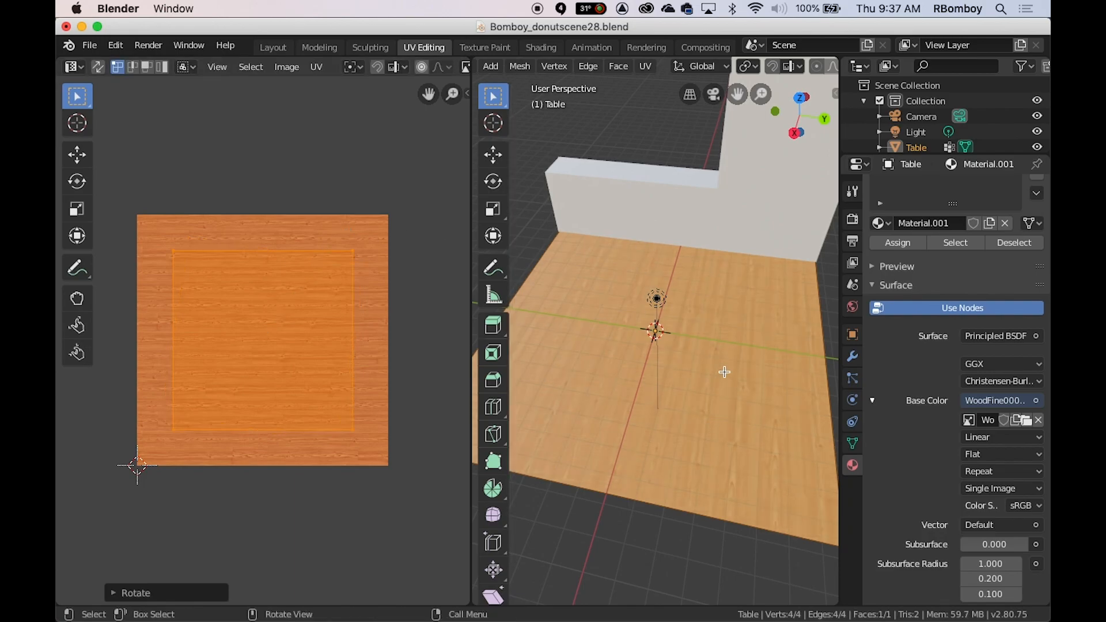
click(92, 51)
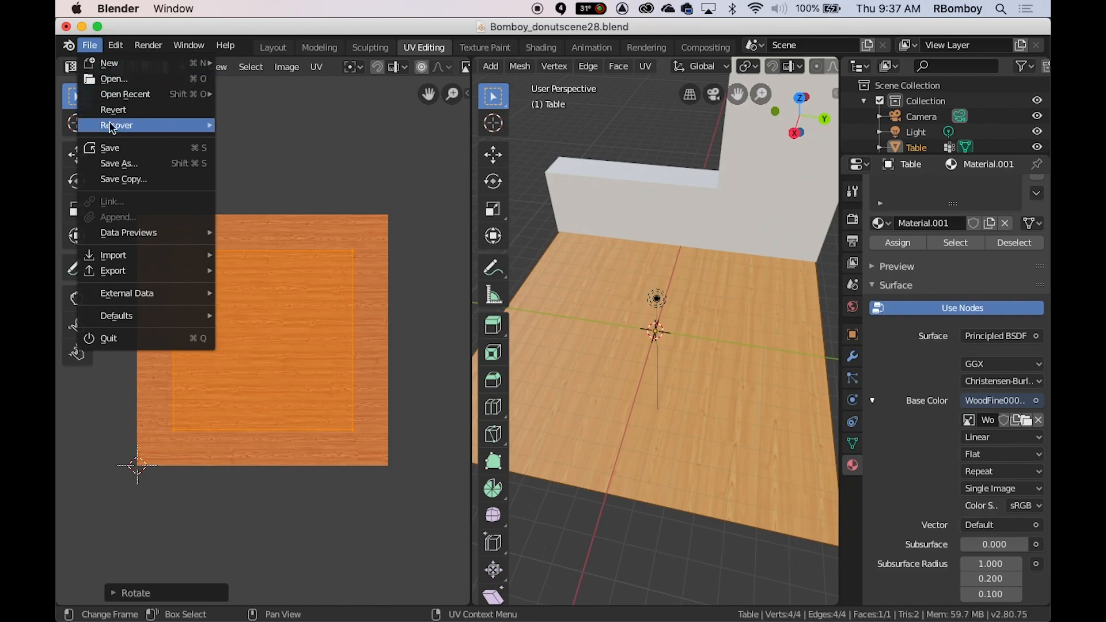
click(119, 151)
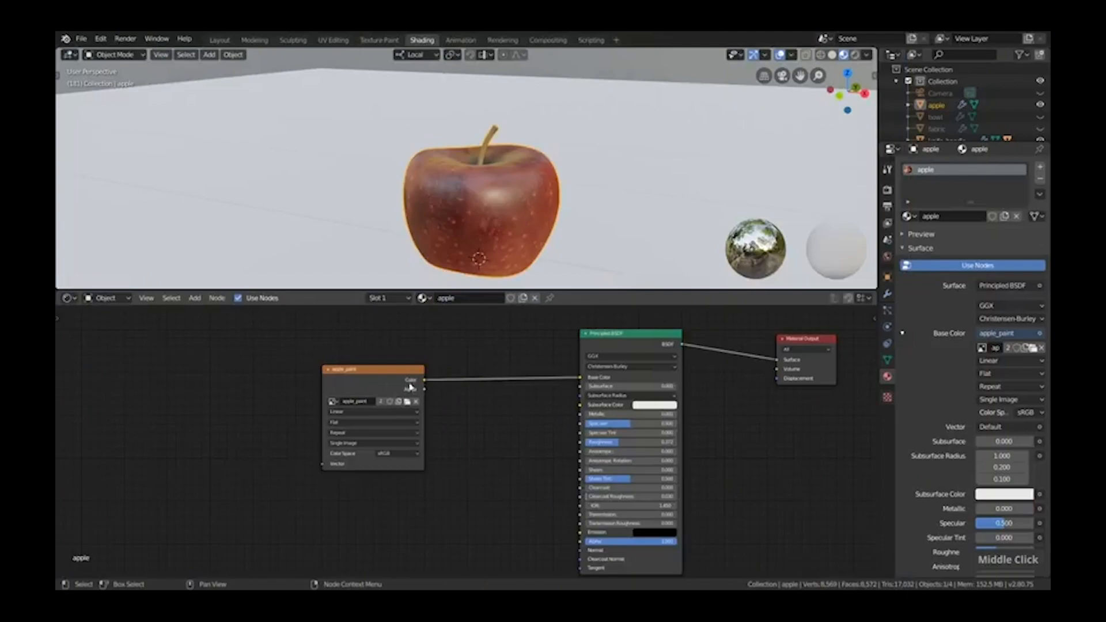
Reposition the apple_paint node slightly closer to the Principled BSDF node and nudge the Principled BSDF towards it
click(384, 382)
drag(385, 382, 408, 365)
mouse_move(627, 343)
mouse_down()
mouse_move(599, 341)
mouse_move(612, 340)
mouse_up()
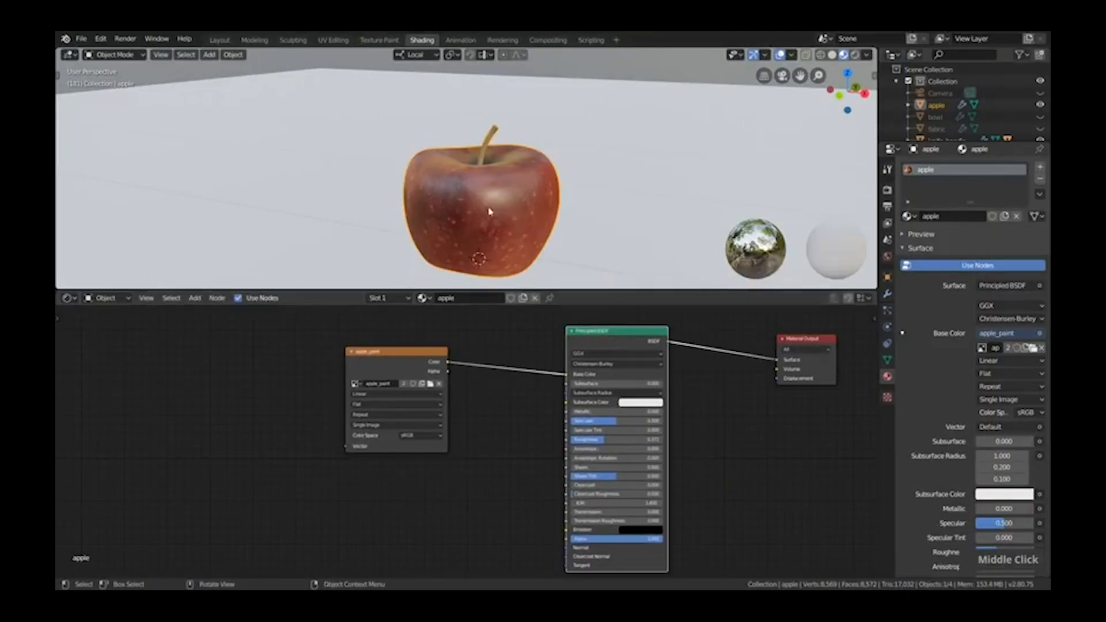
scroll(489, 207, up, 2)
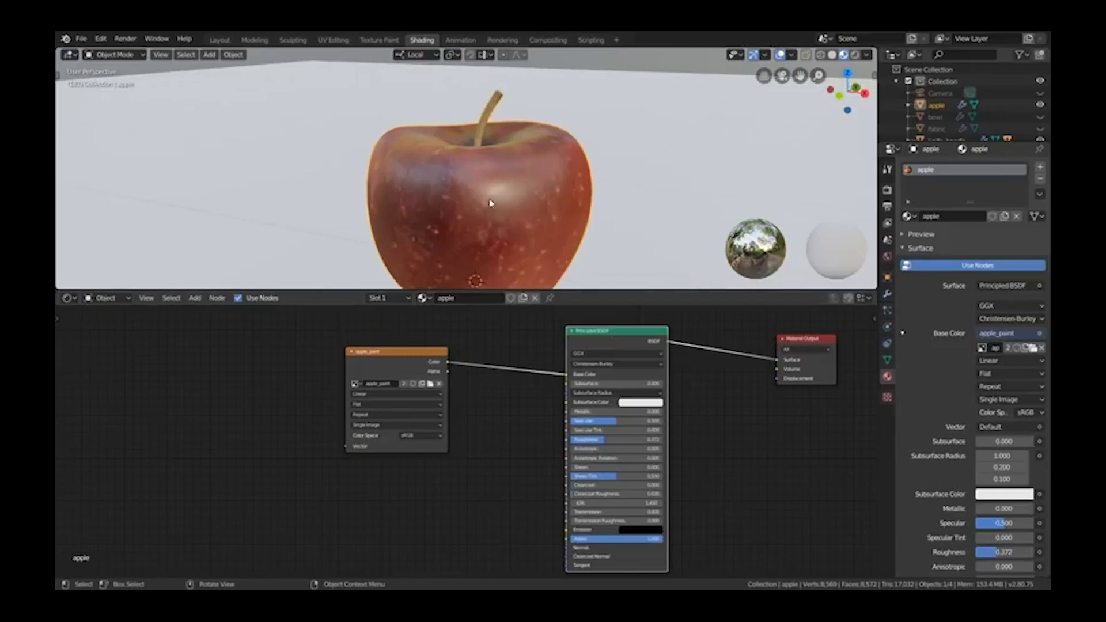
middle_drag(557, 176, 542, 188)
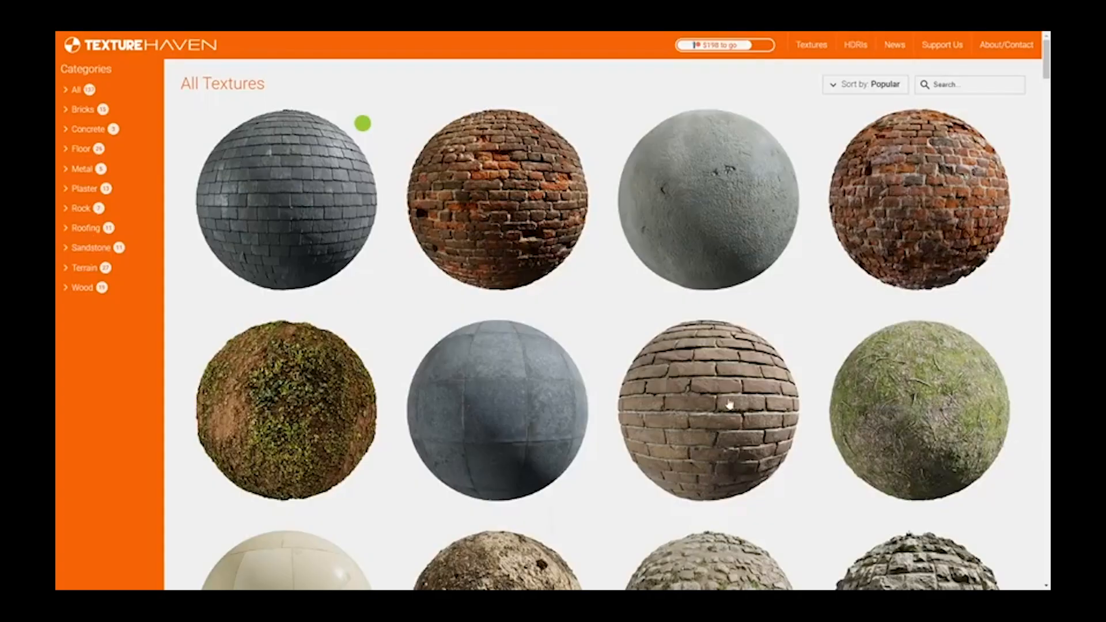
Open the roof_slates_03 texture page on Texture Haven and look over its downloadable maps
click(312, 182)
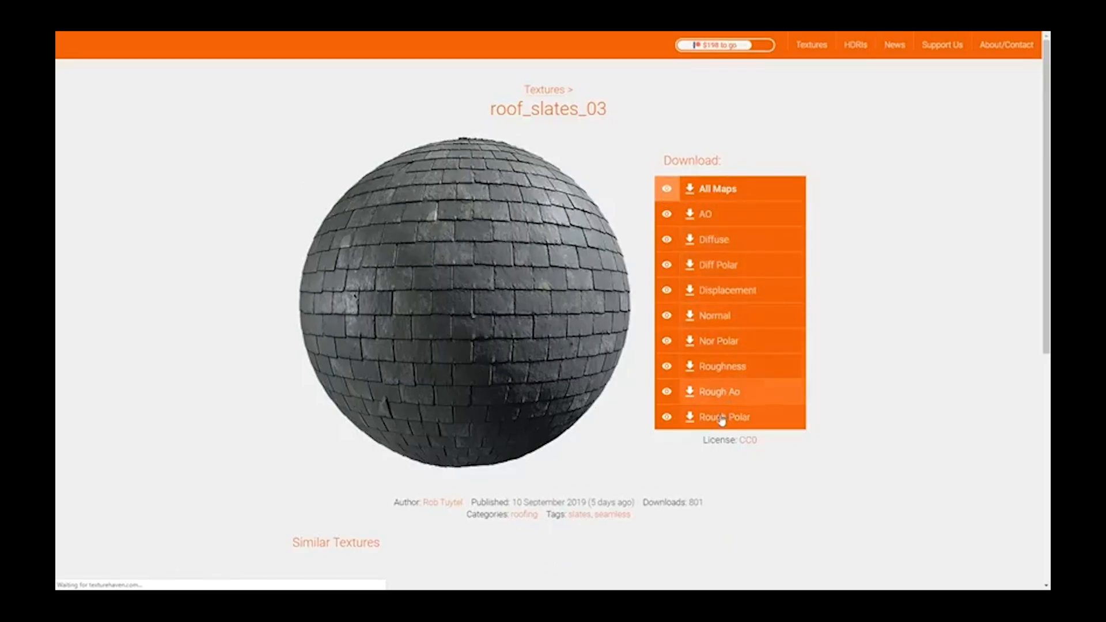
mouse_move(708, 189)
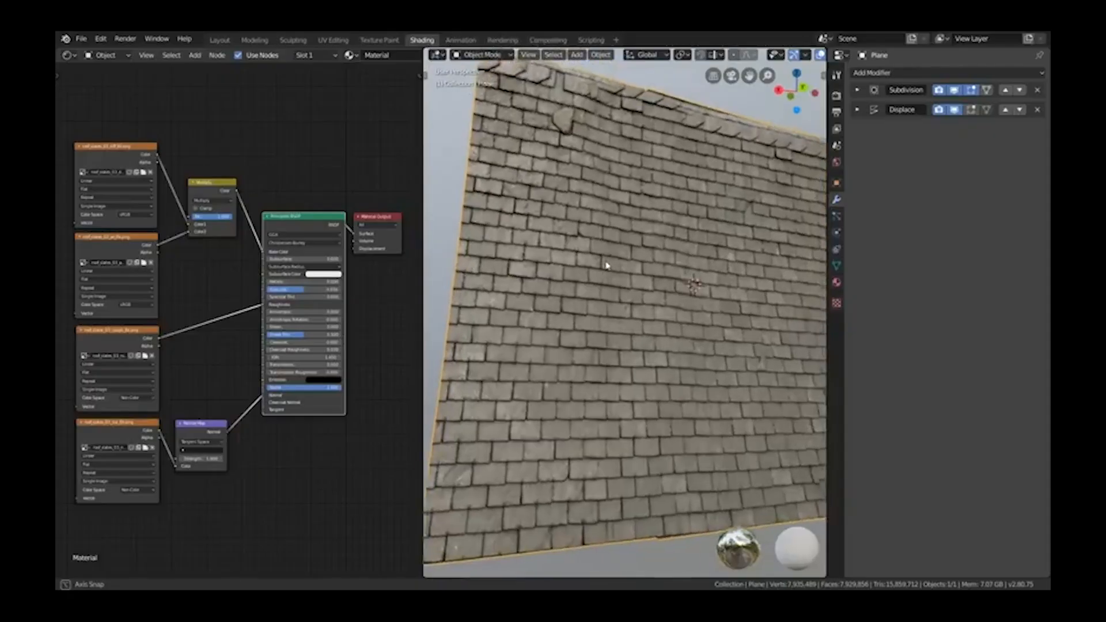
Preview the roof material's diffuse, AO, roughness and normal image nodes one after another on the slate plane in Blender
middle_drag(606, 265, 539, 279)
scroll(571, 327, up, 2)
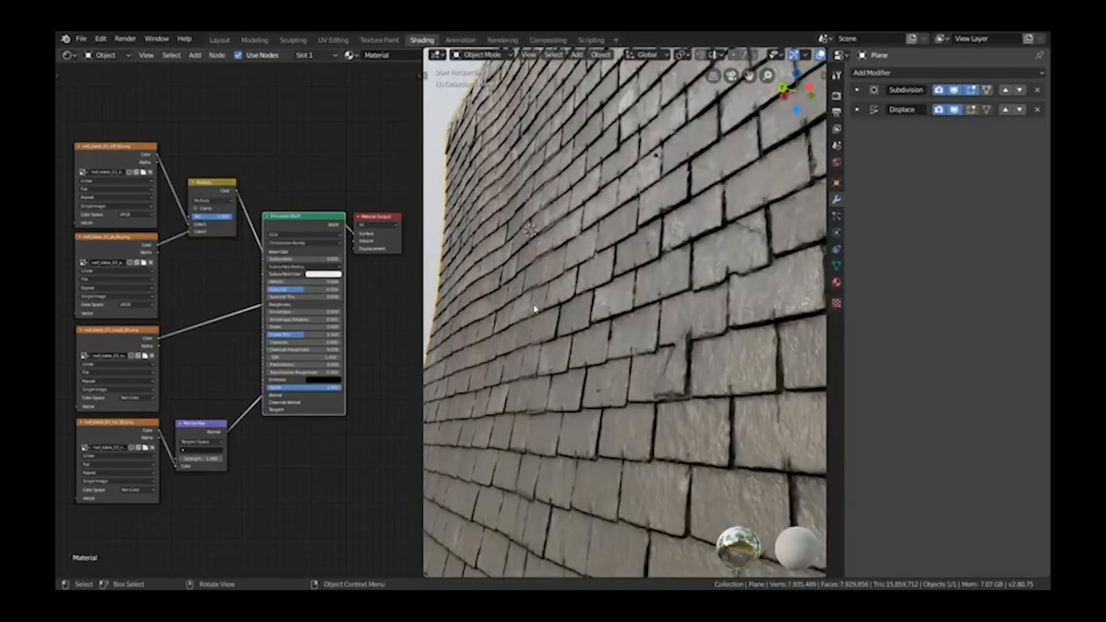
ctrl+shift+click(112, 161)
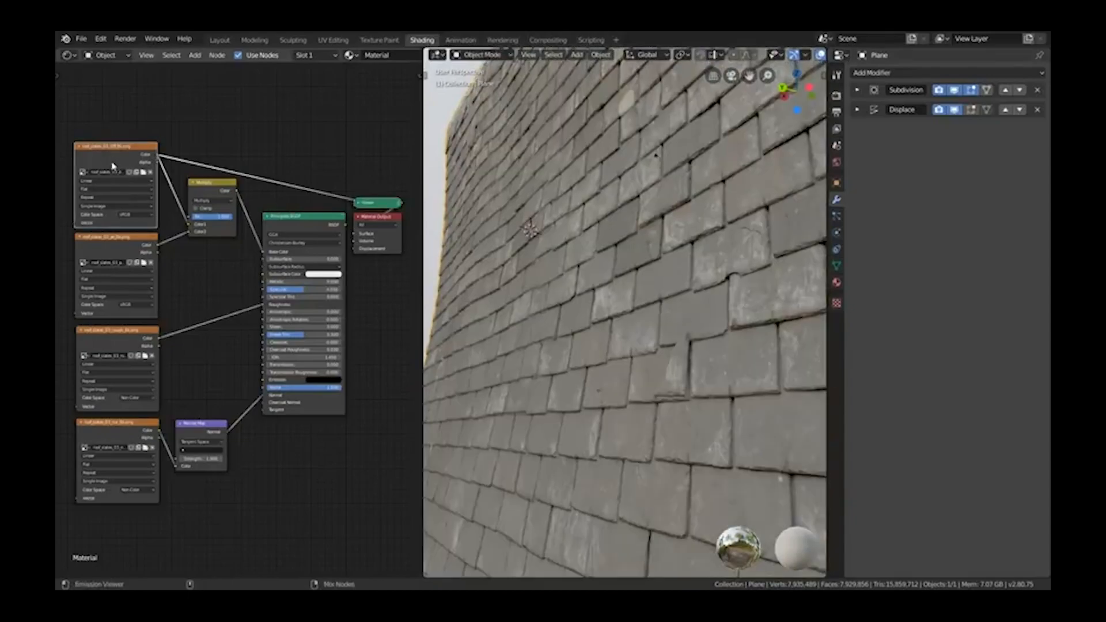
ctrl+shift+click(109, 252)
ctrl+shift+click(109, 335)
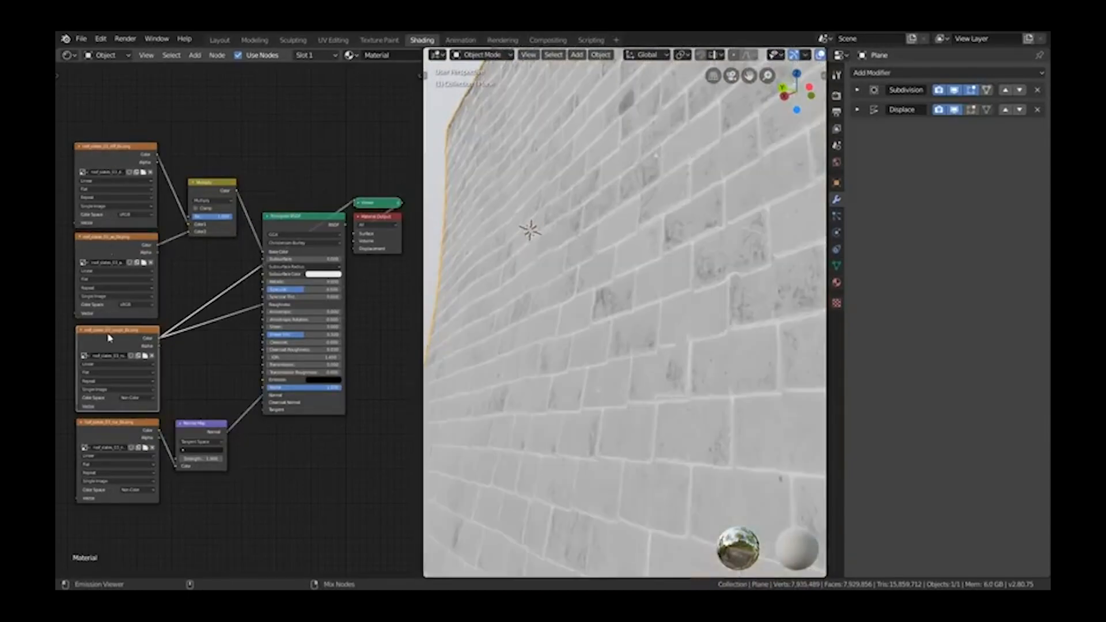
ctrl+shift+click(121, 431)
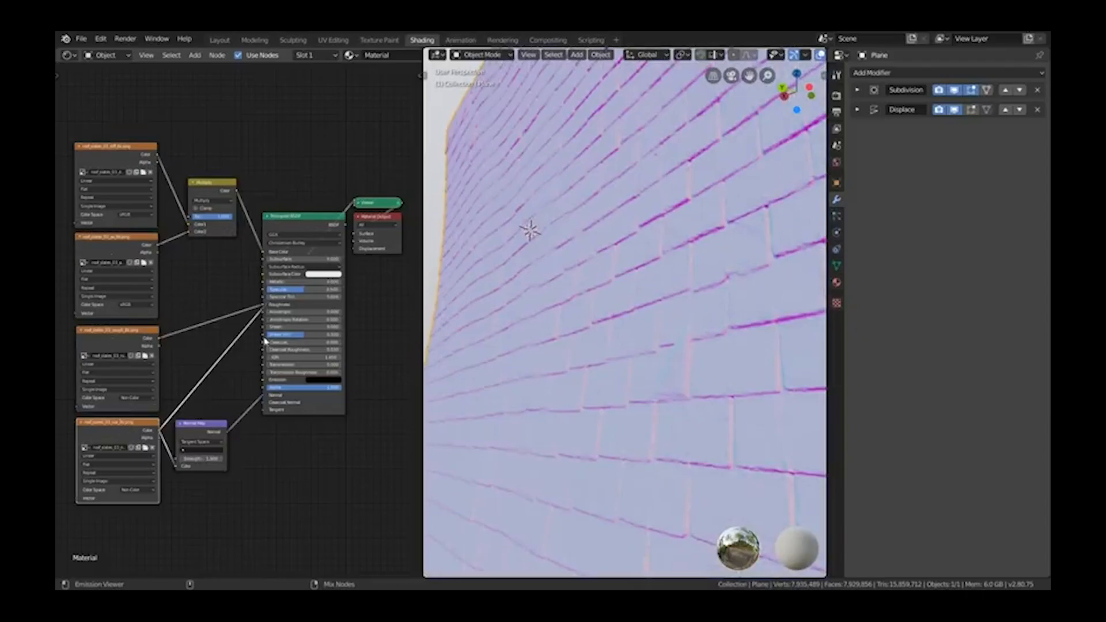
Preview the Principled BSDF on the slate roof and inspect the surface in a maximized viewport
ctrl+shift+click(315, 227)
key(ctrl+space)
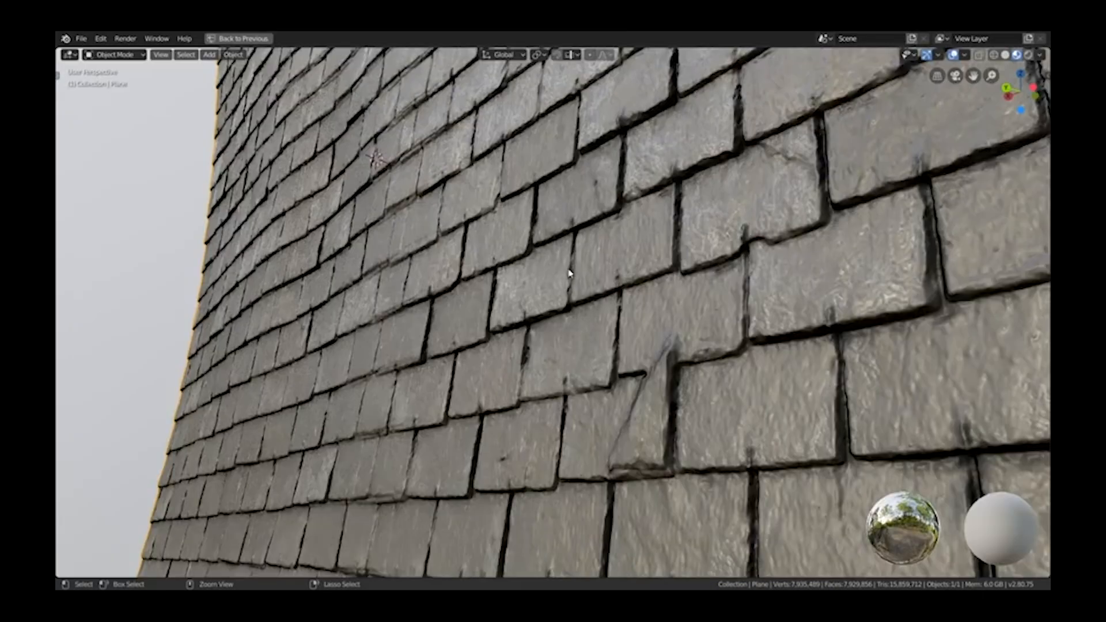
mouse_move(536, 270)
middle_down()
mouse_move(693, 245)
mouse_move(654, 234)
middle_up()
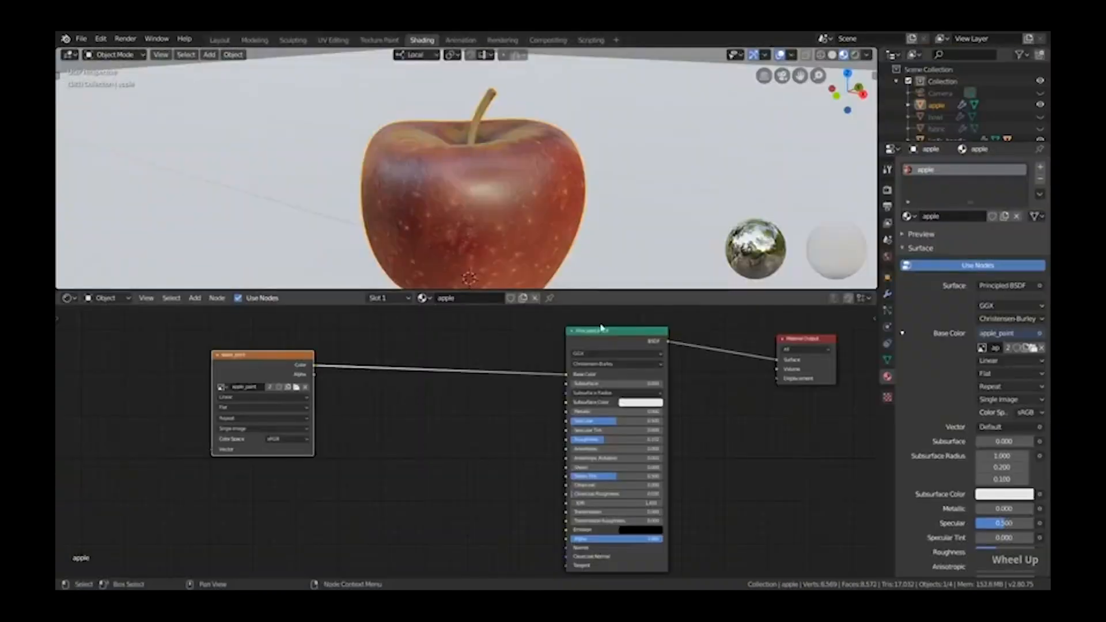
Add a second Principled BSDF node between apple_paint and the existing shader, and delete it again
scroll(515, 205, down, 1)
shift+middle_drag(509, 251, 518, 234)
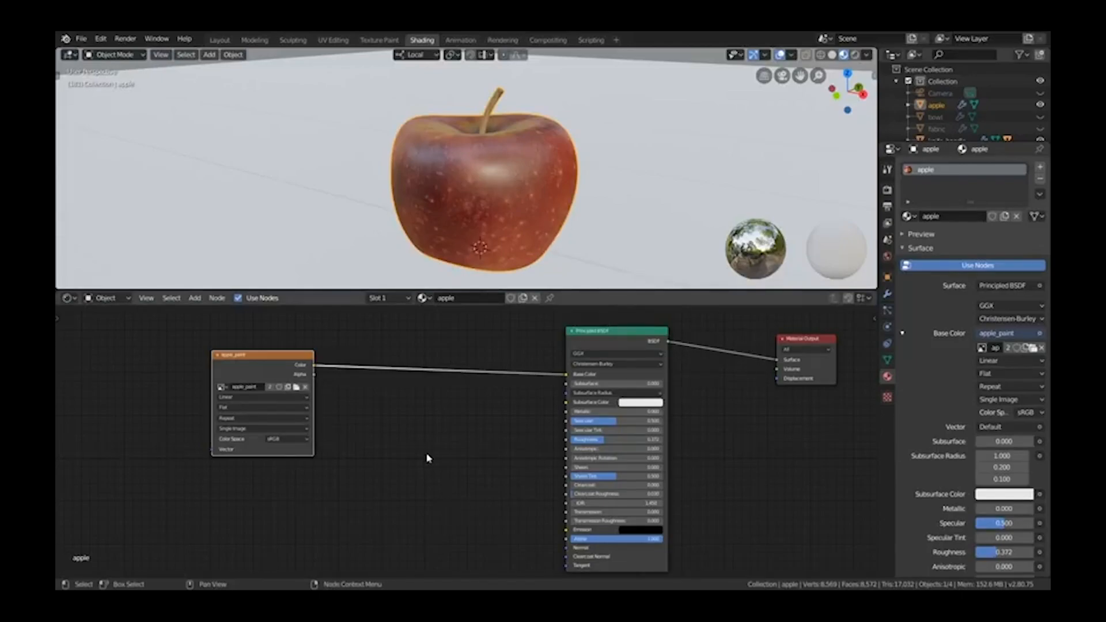
click(195, 298)
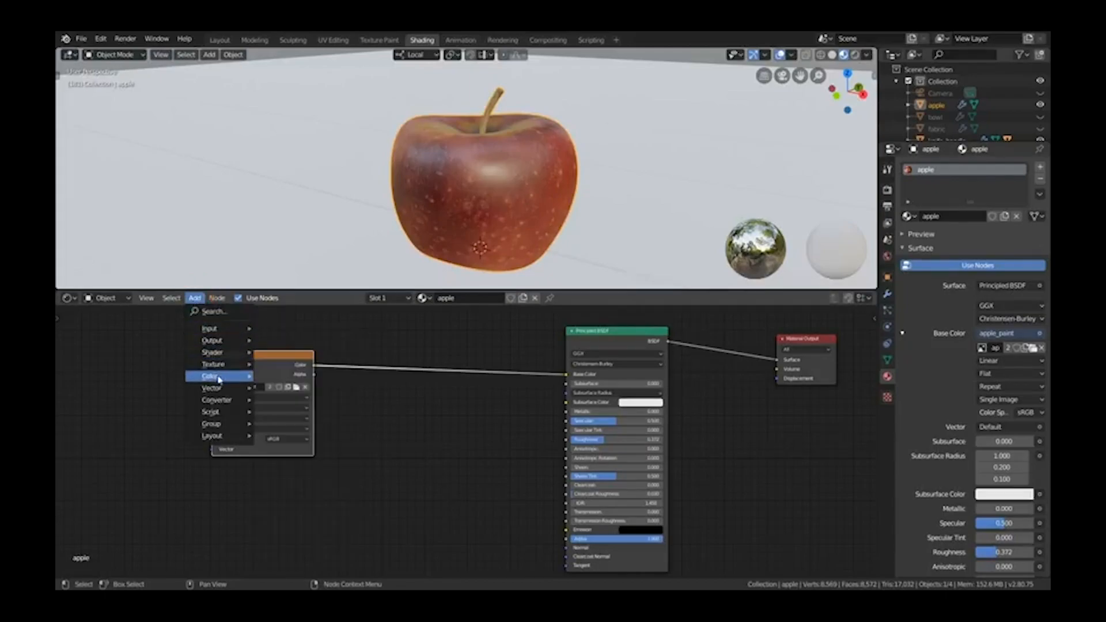
mouse_move(216, 353)
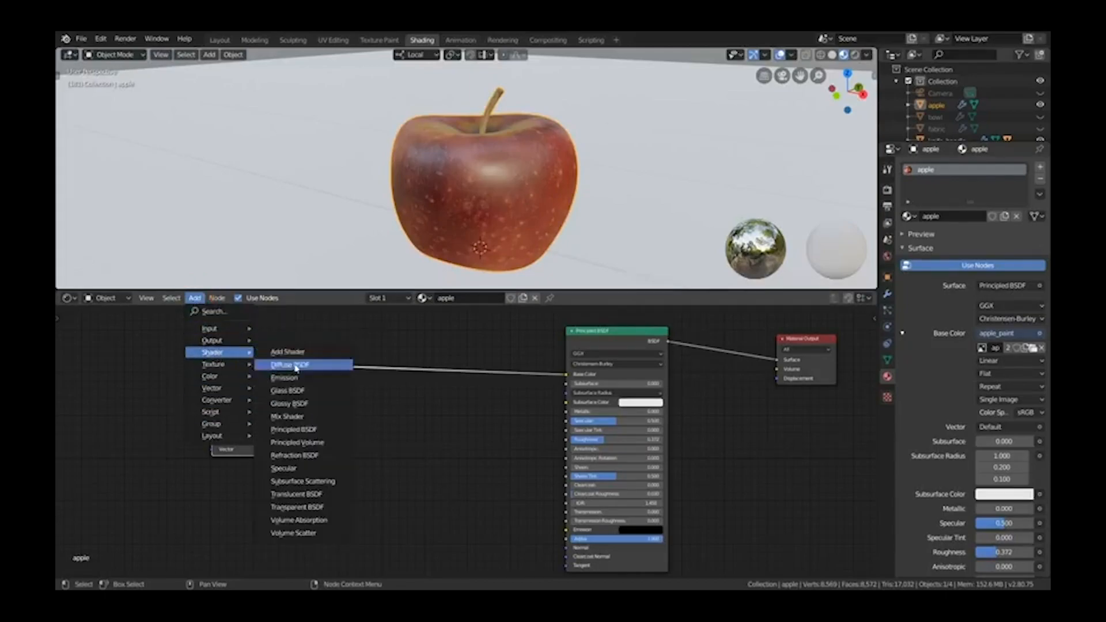
click(299, 431)
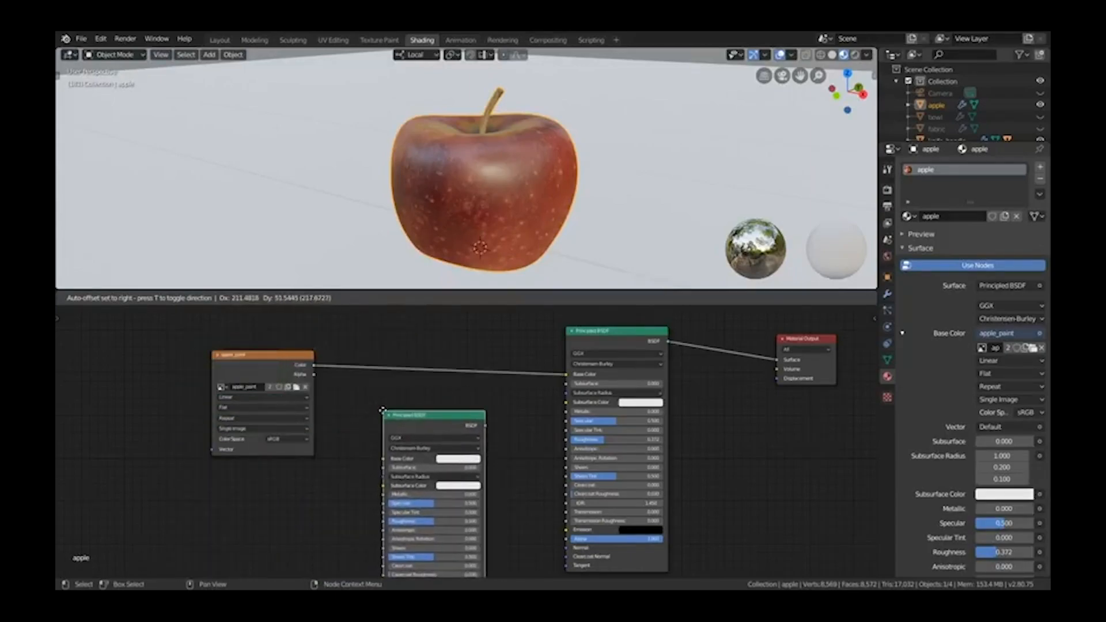
click(382, 411)
scroll(444, 439, down, 2)
scroll(441, 437, up, 1)
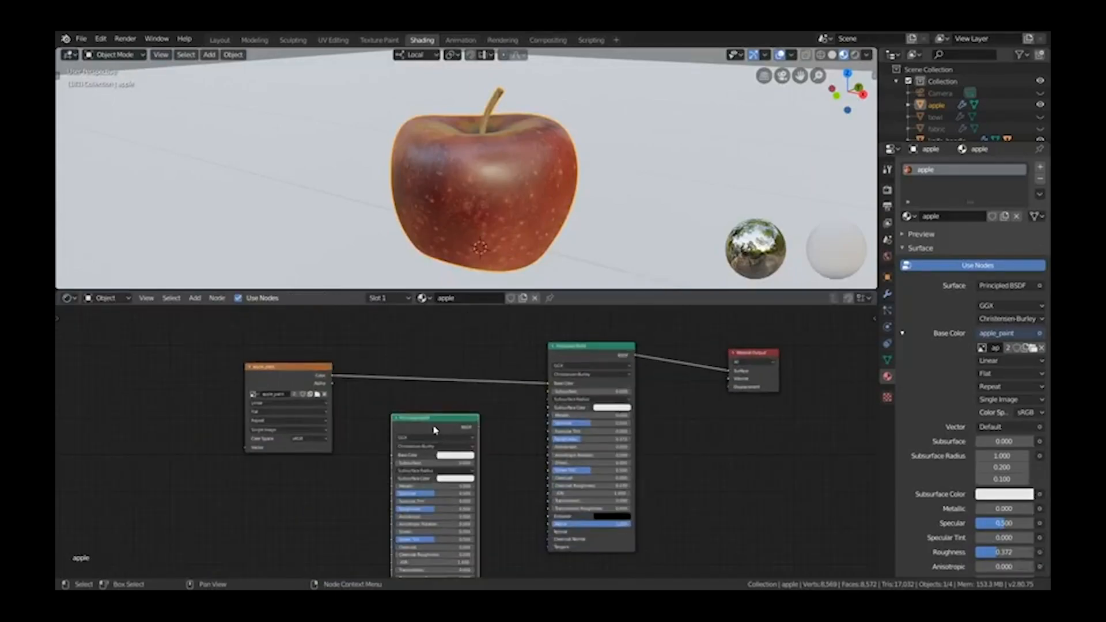
key(x)
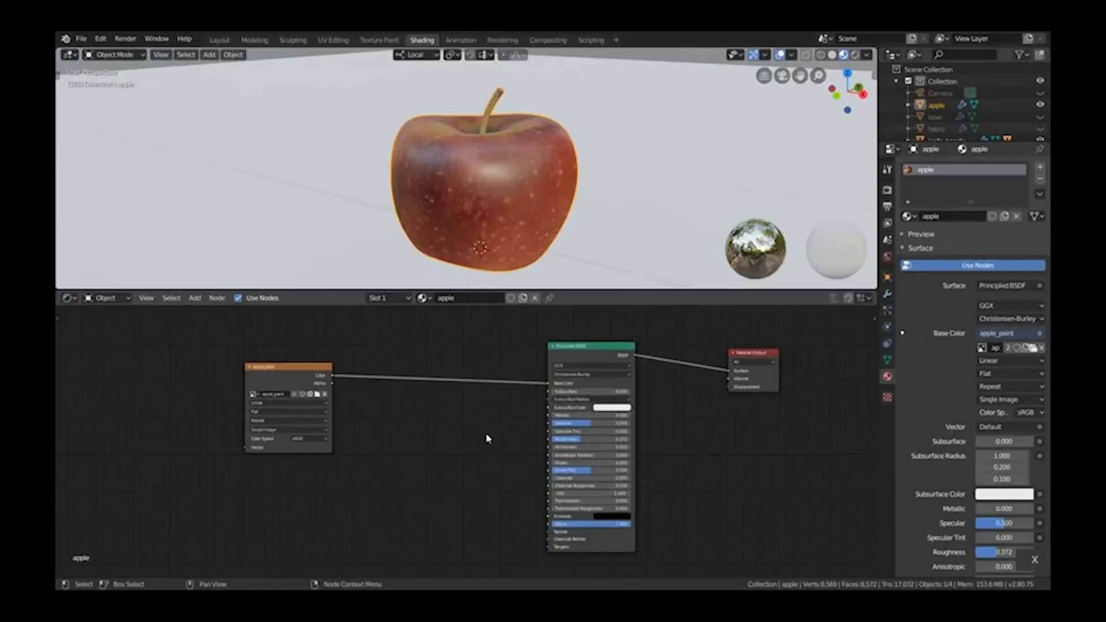
Select all three nodes of the apple material, shift them together slightly, and deselect them
drag(160, 315, 807, 538)
drag(557, 344, 537, 355)
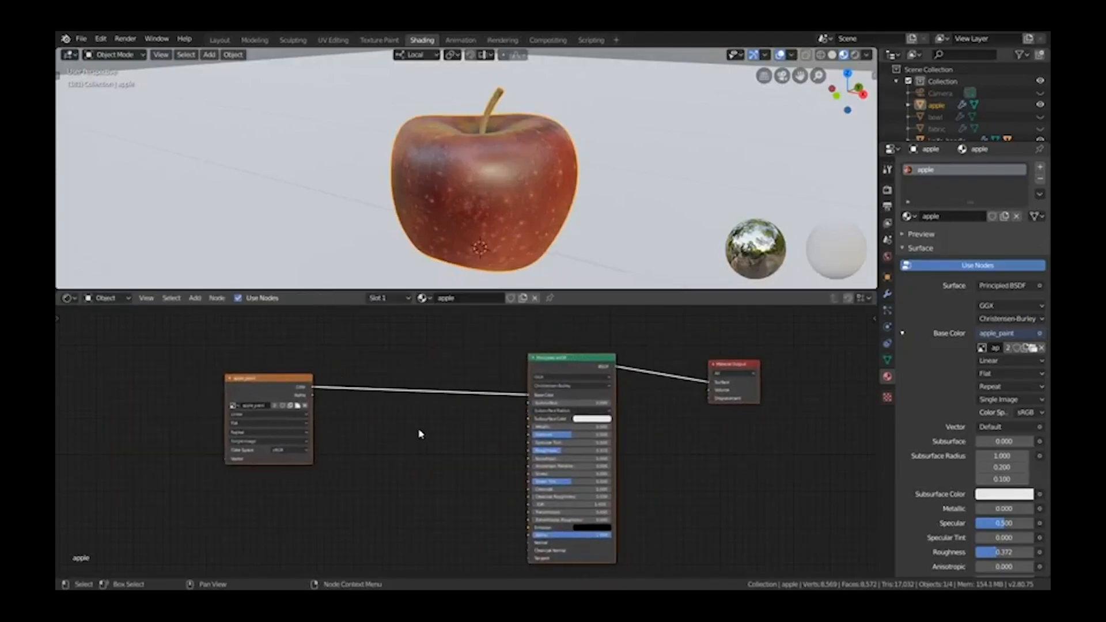
click(420, 425)
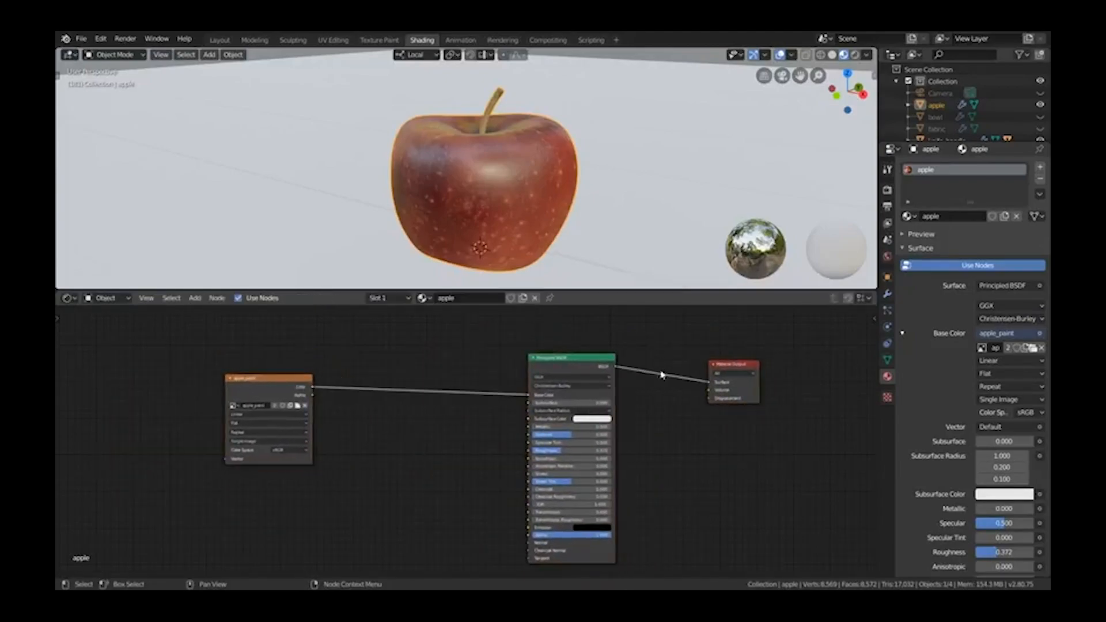
scroll(388, 464, down, 3)
scroll(388, 464, up, 4)
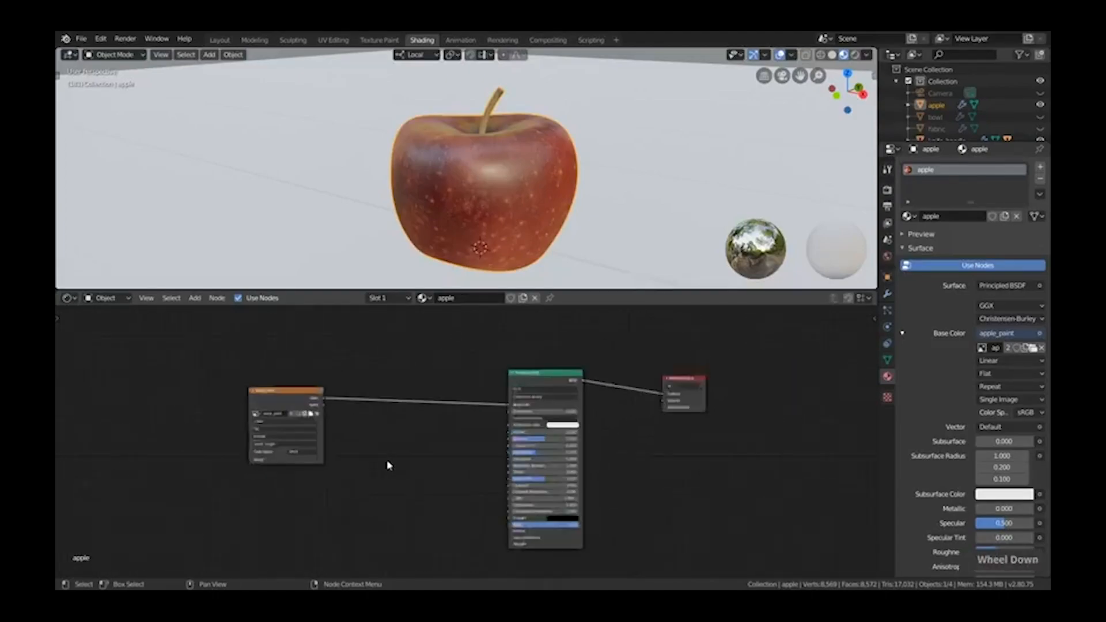
middle_drag(387, 465, 427, 440)
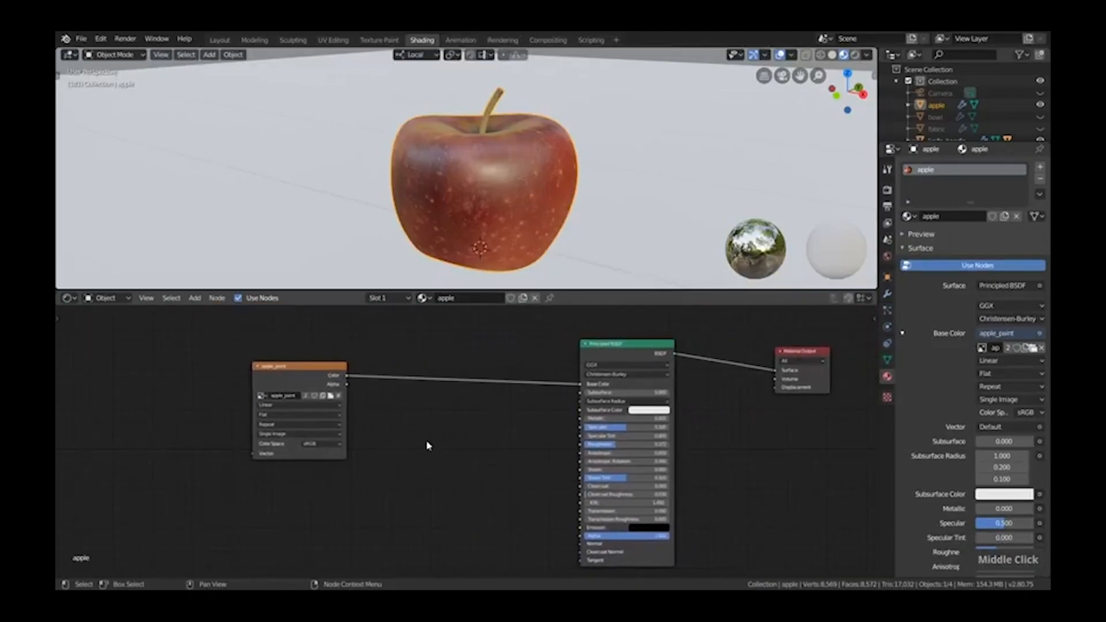
click(195, 299)
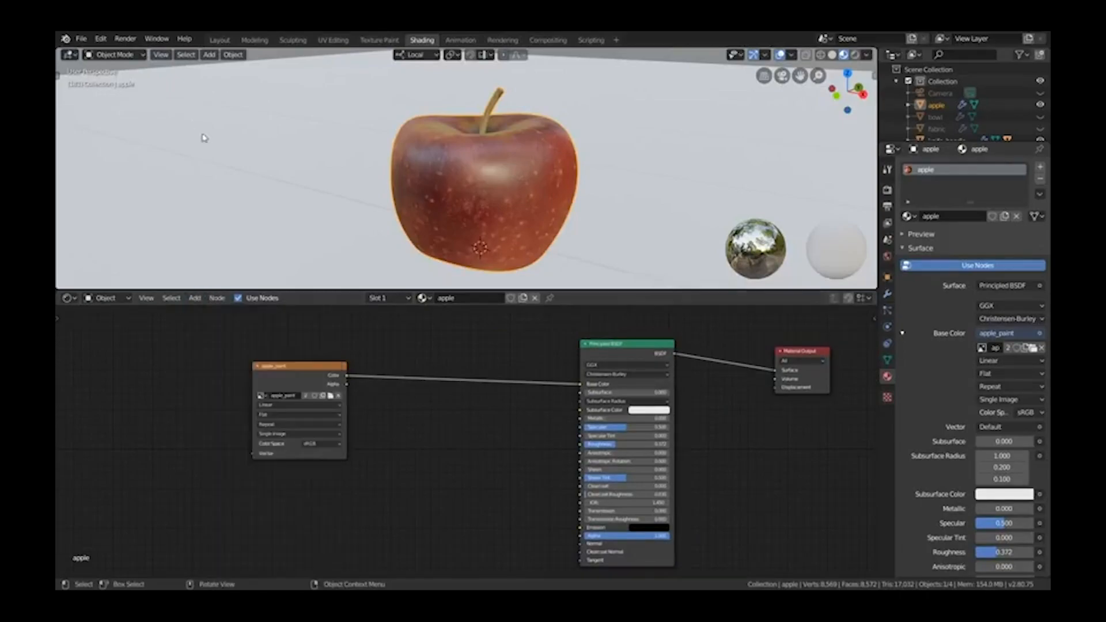
click(218, 56)
key(shift+a)
mouse_move(429, 143)
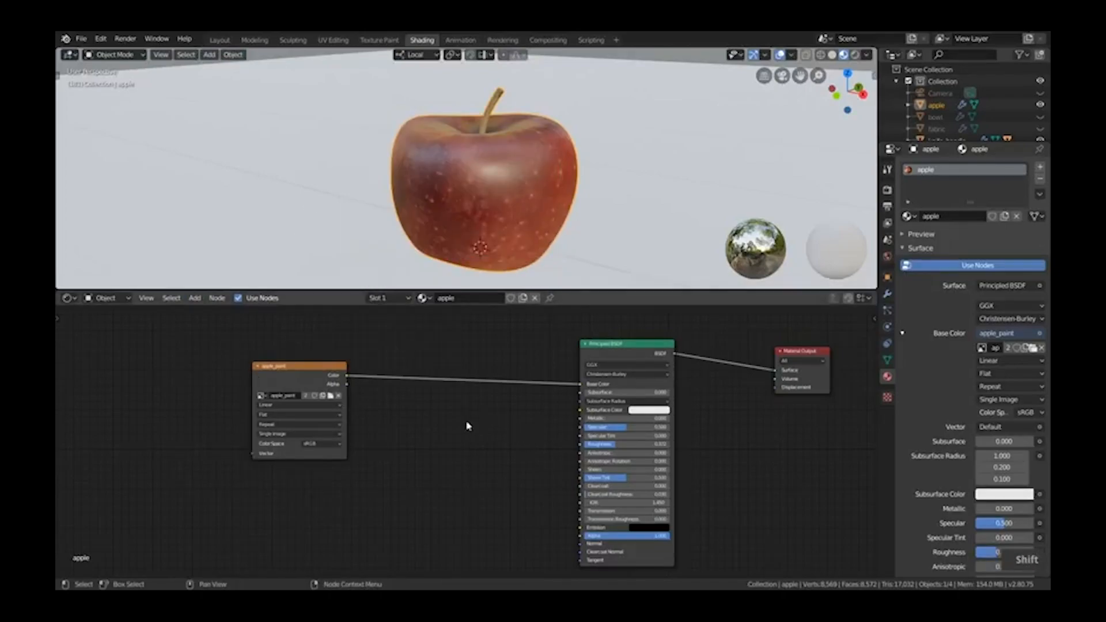
key(shift+a)
mouse_move(438, 425)
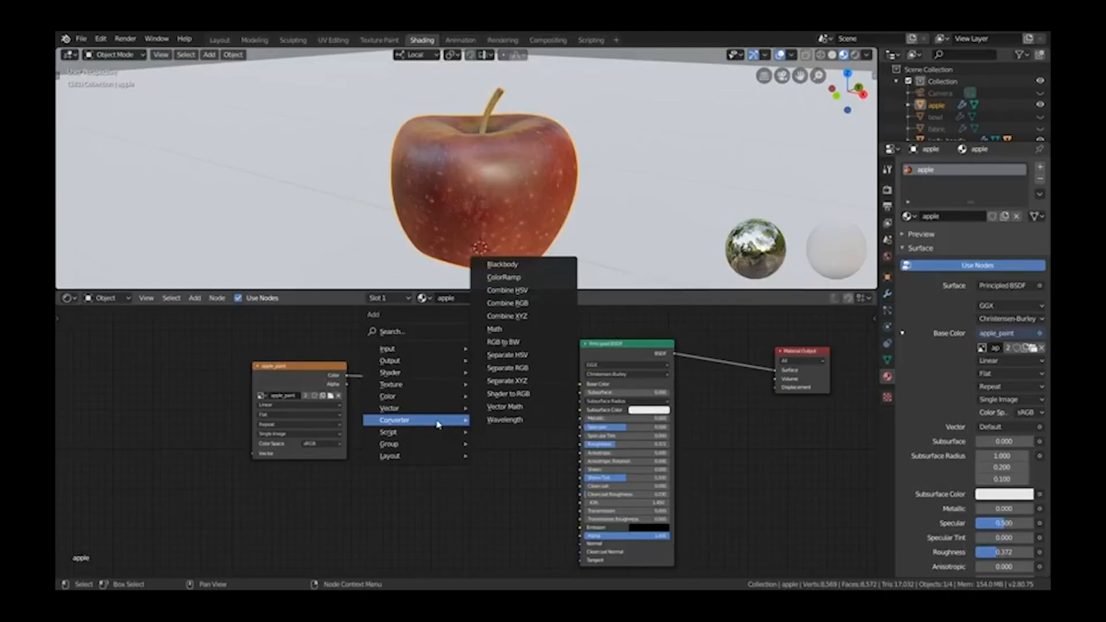
key(Escape)
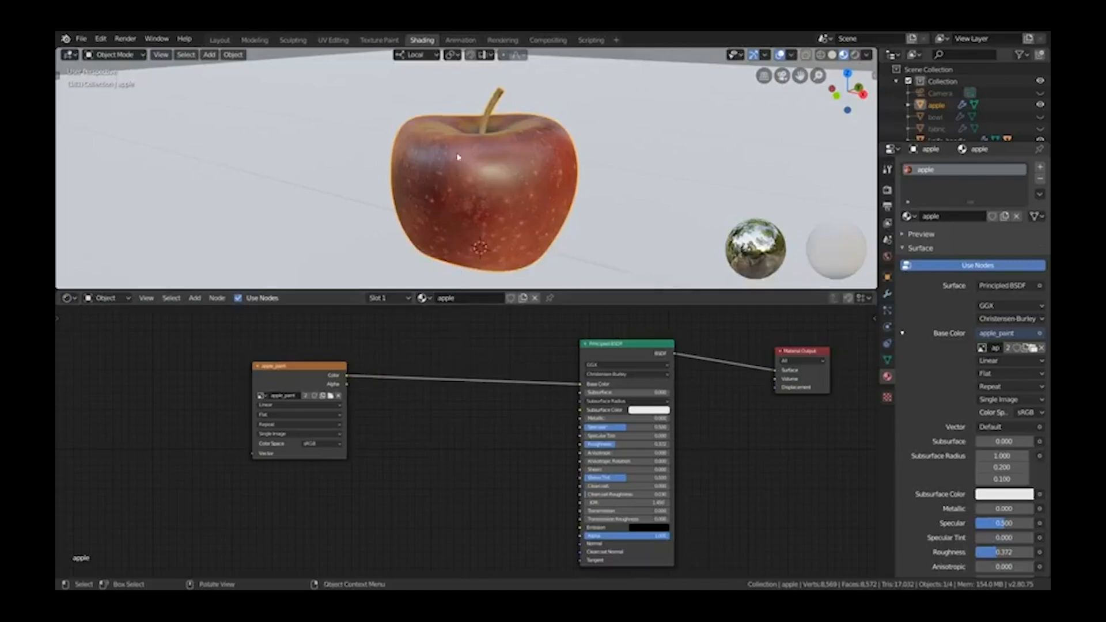
key(shift)
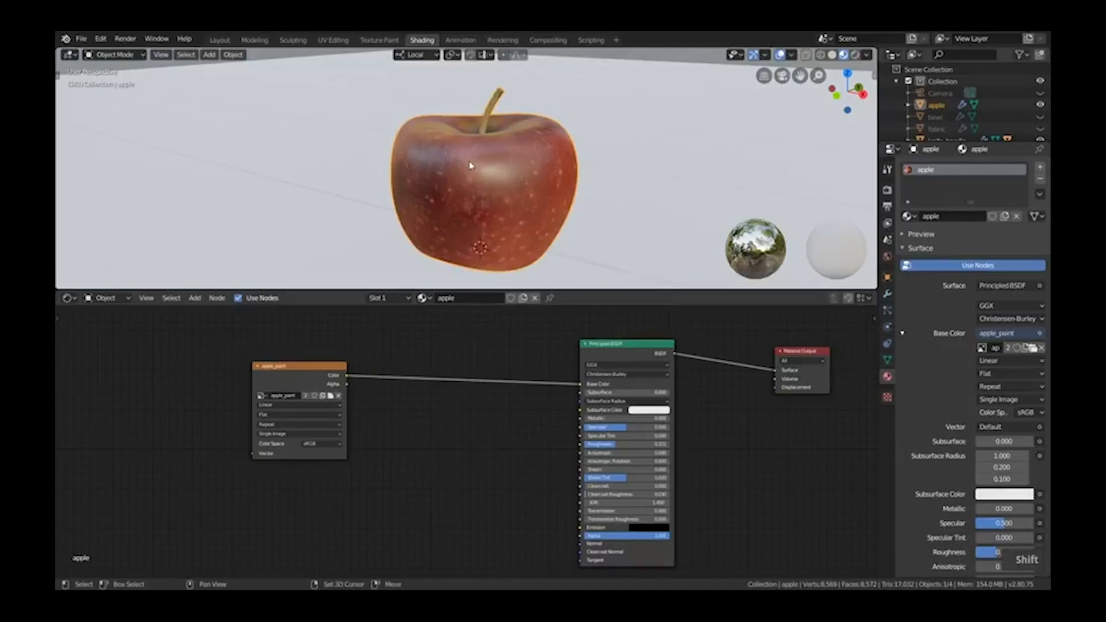
key(shift+a)
mouse_move(471, 165)
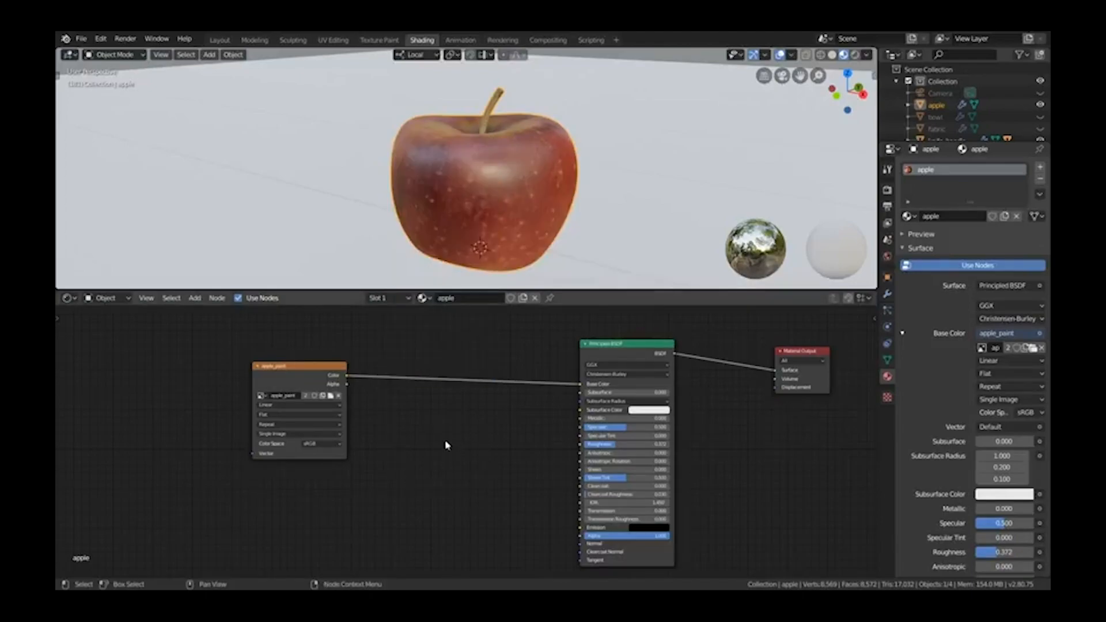
key(shift+a)
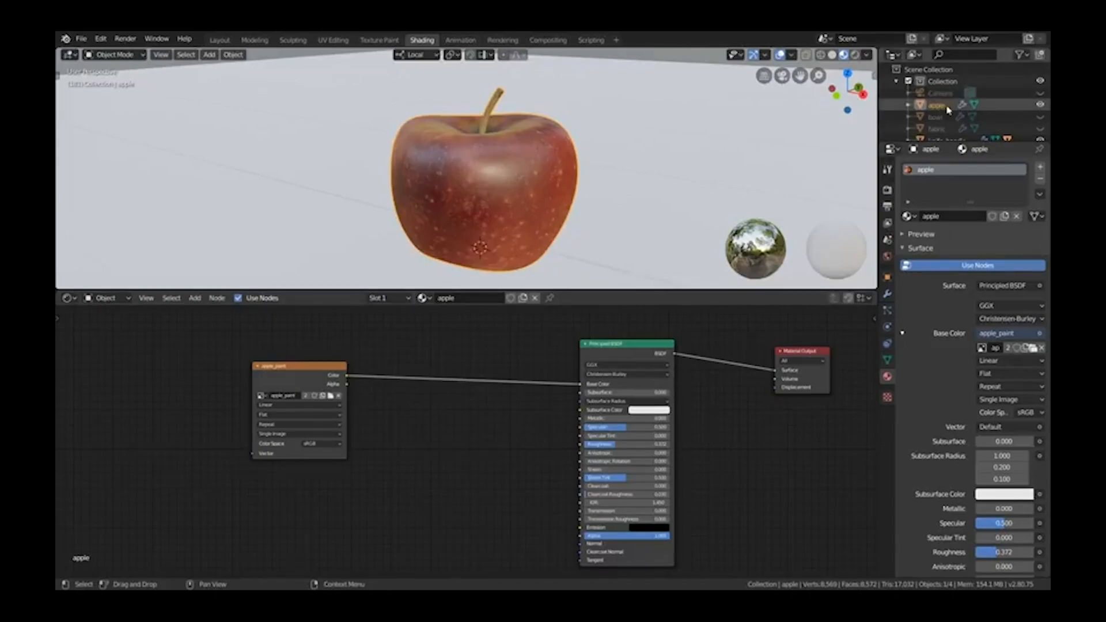
Duplicate the apple object, place the copy beside the original, and undo the duplication
key(shift+d)
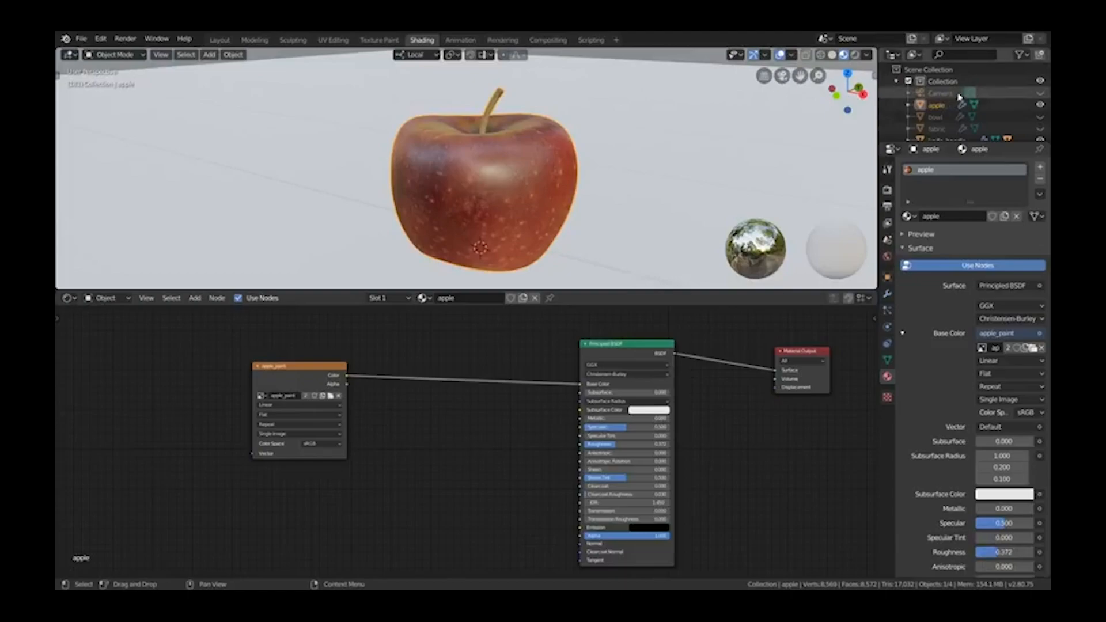
key(shift+d)
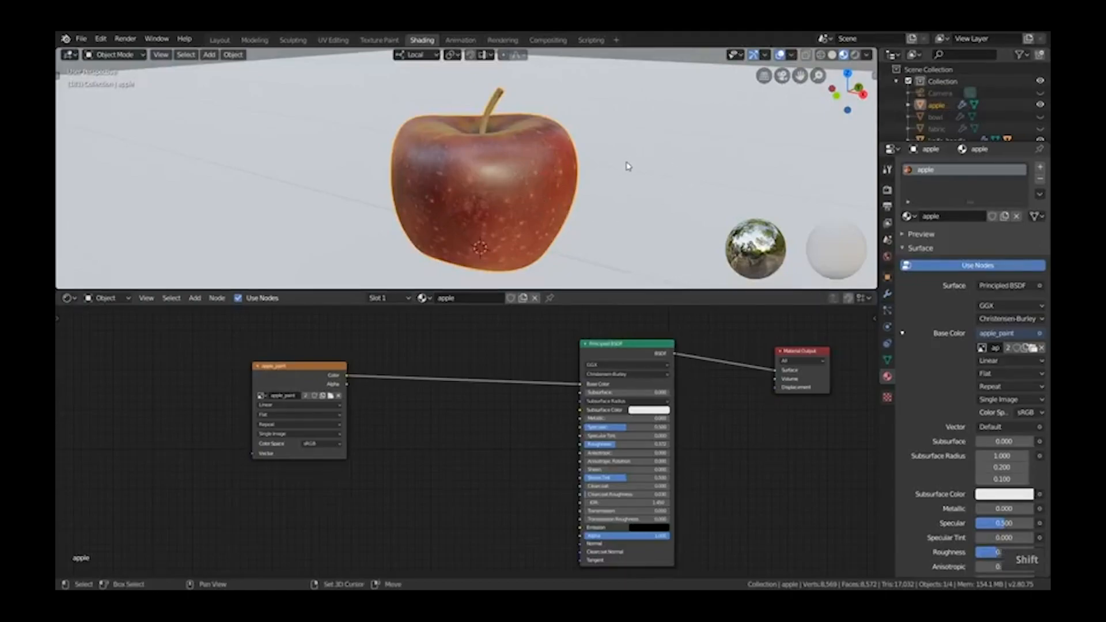
click(413, 153)
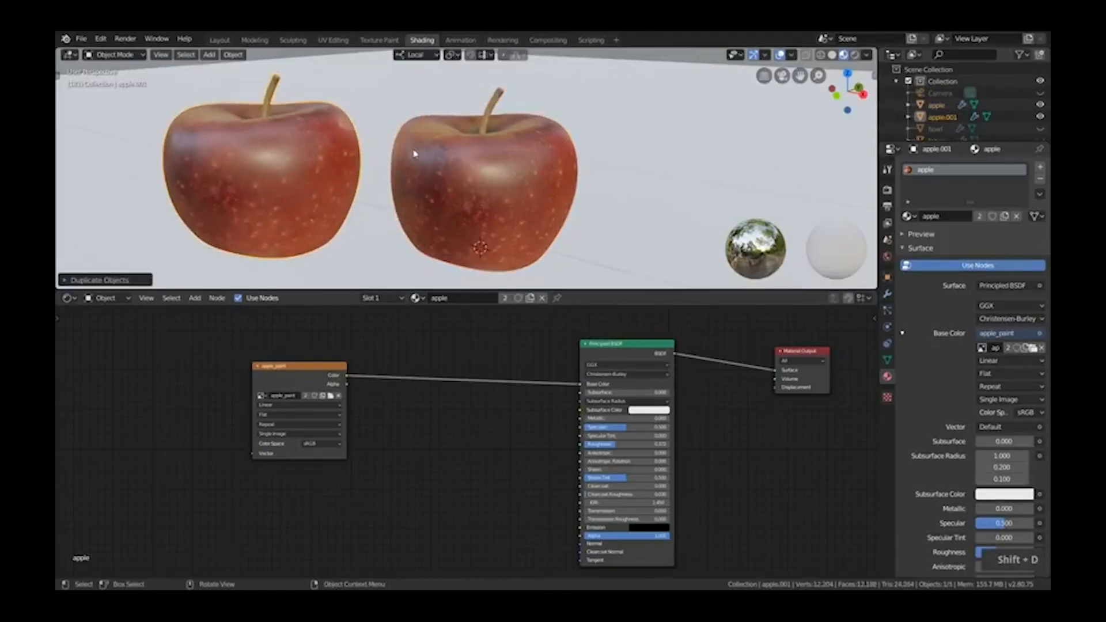
key(ctrl+z)
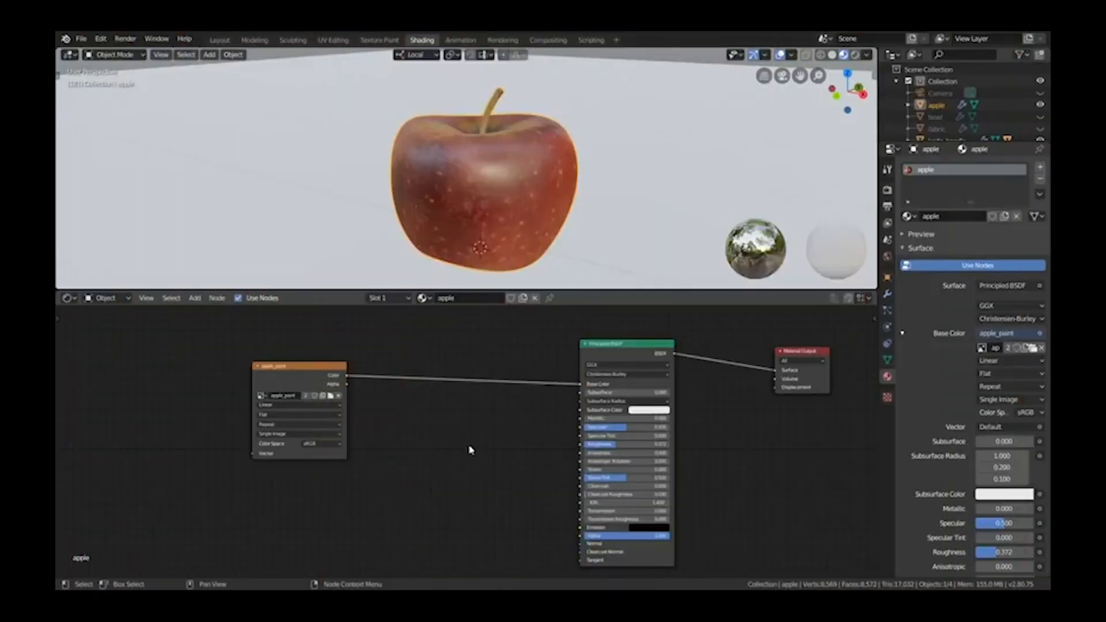
Add a ColorRamp converter node between apple_paint and the Principled BSDF, below their link, and nudge it slightly upward
key(shift+a)
mouse_move(458, 424)
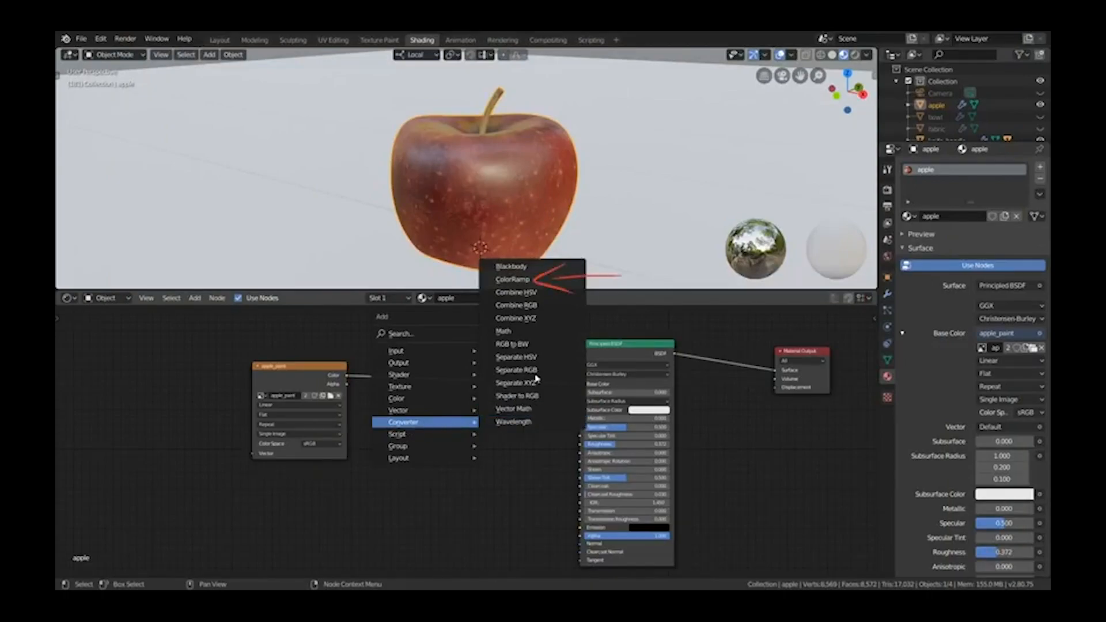
click(515, 280)
click(408, 407)
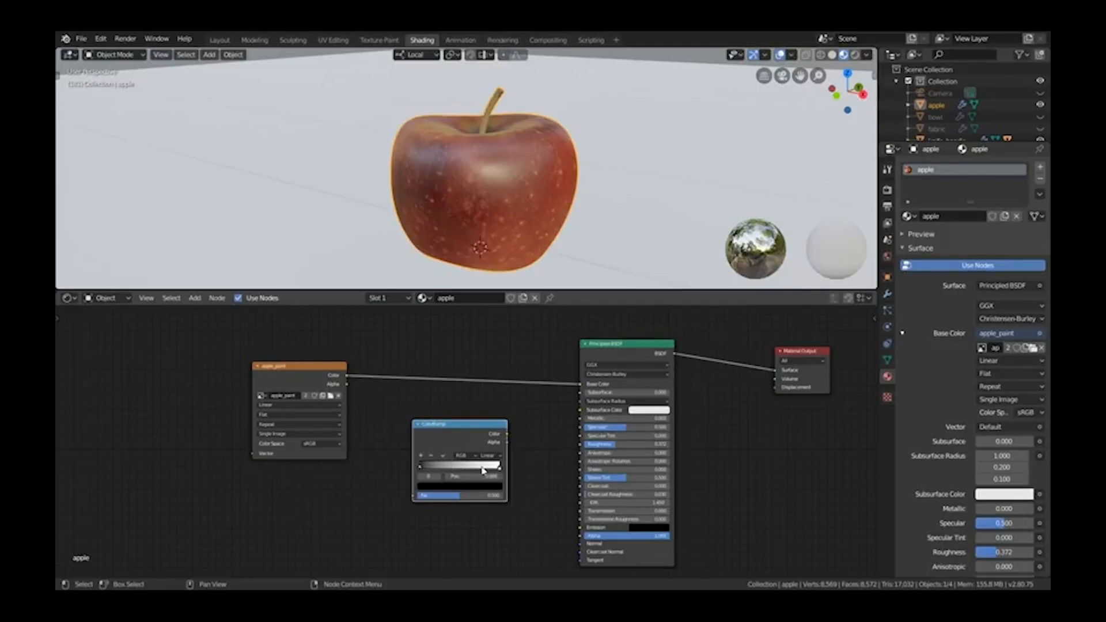
scroll(408, 468, up, 3)
middle_drag(444, 445, 464, 453)
drag(472, 447, 472, 424)
scroll(472, 425, up, 1)
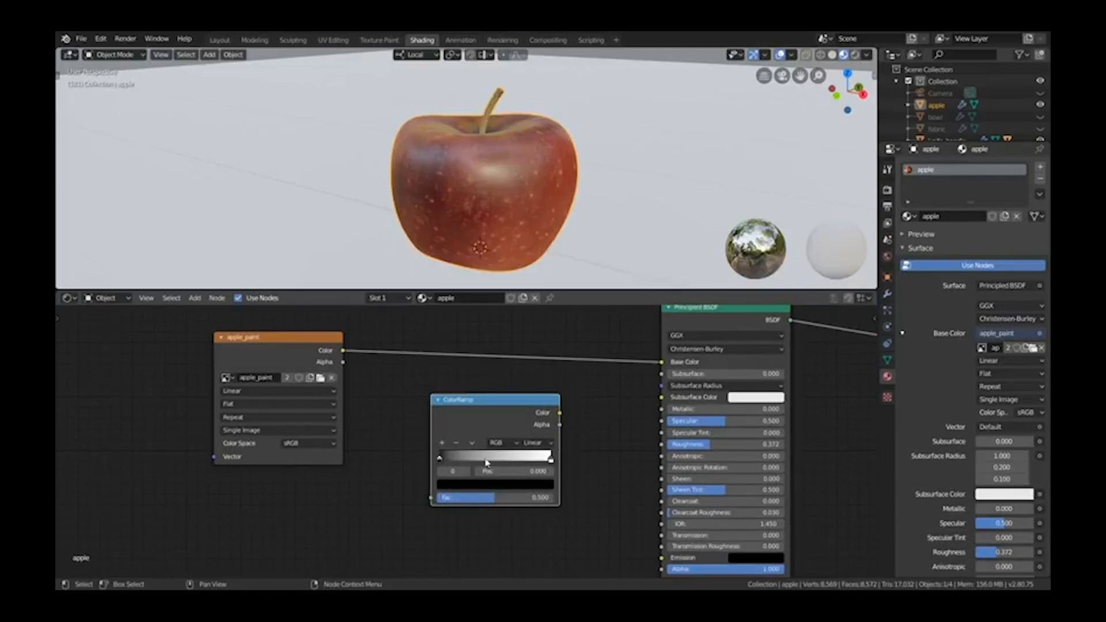
middle_drag(519, 462, 561, 449)
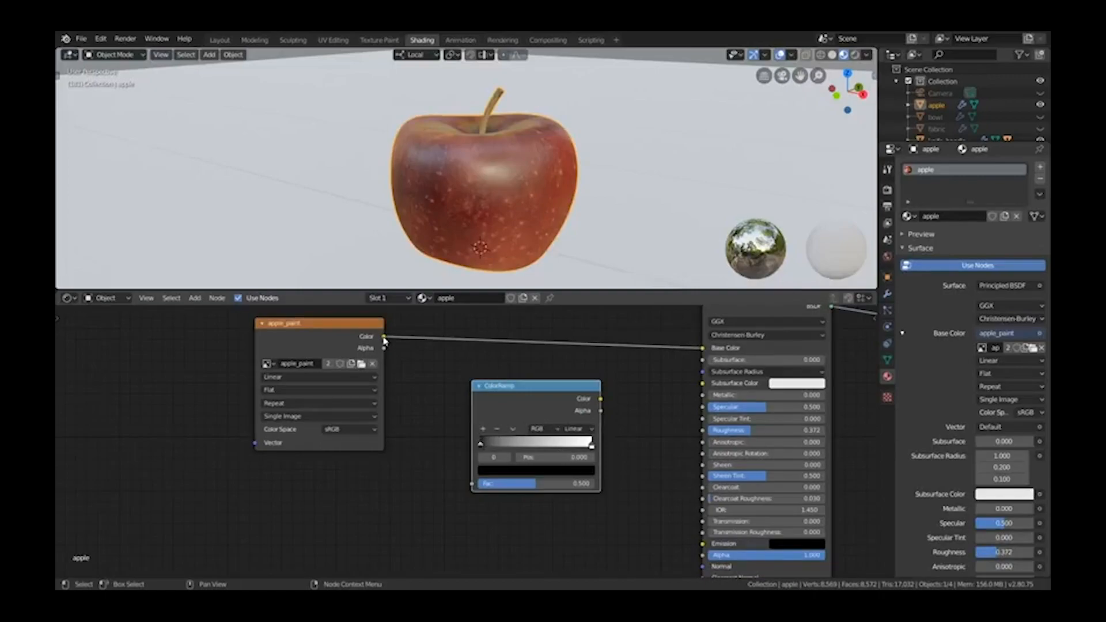
Connect apple_paint's Color output to the ColorRamp's Fac input and the ramp's Color output to the Principled BSDF's Base Color
drag(383, 339, 472, 485)
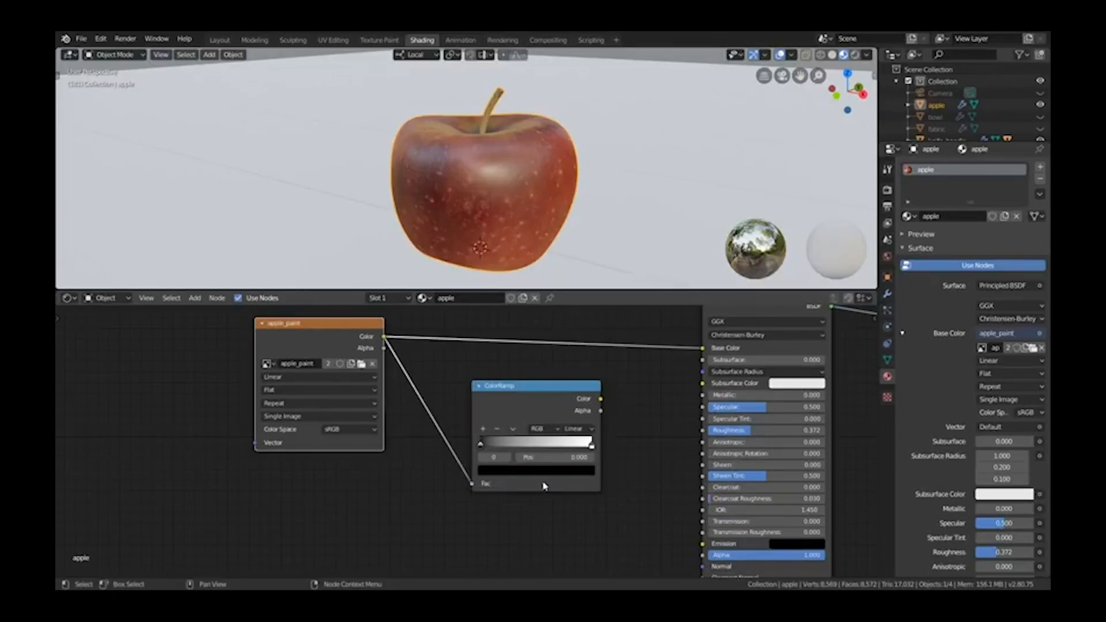
middle_drag(544, 486, 521, 495)
scroll(538, 452, down, 1)
middle_drag(538, 452, 487, 440)
drag(483, 440, 568, 396)
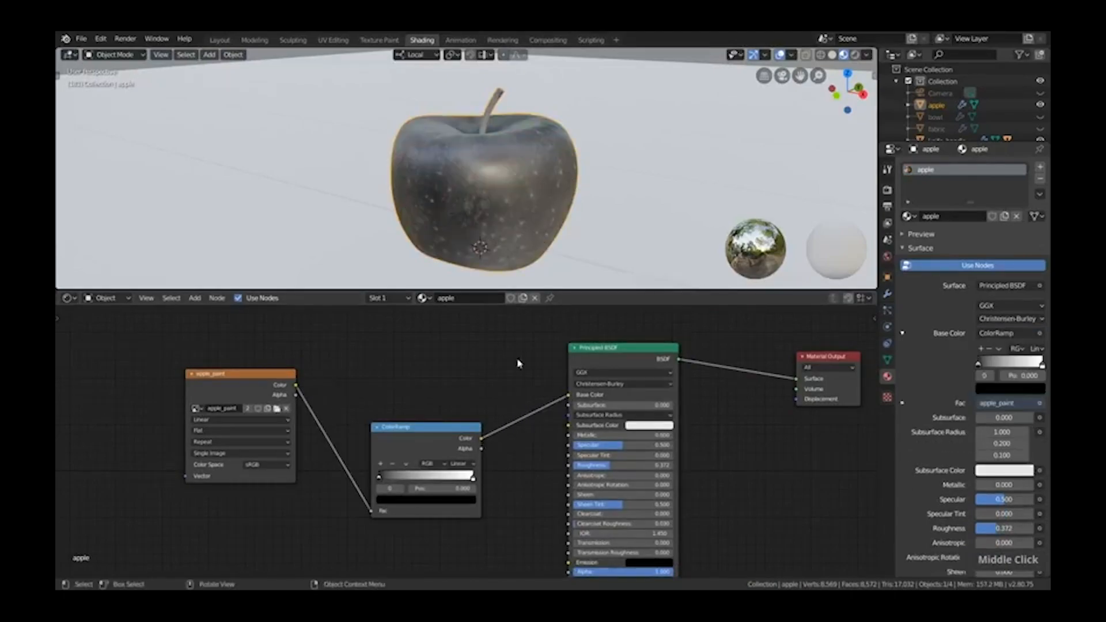
Move the ColorRamp node up so it sits in line between apple_paint and the Principled BSDF
drag(413, 438, 428, 374)
scroll(420, 402, up, 1)
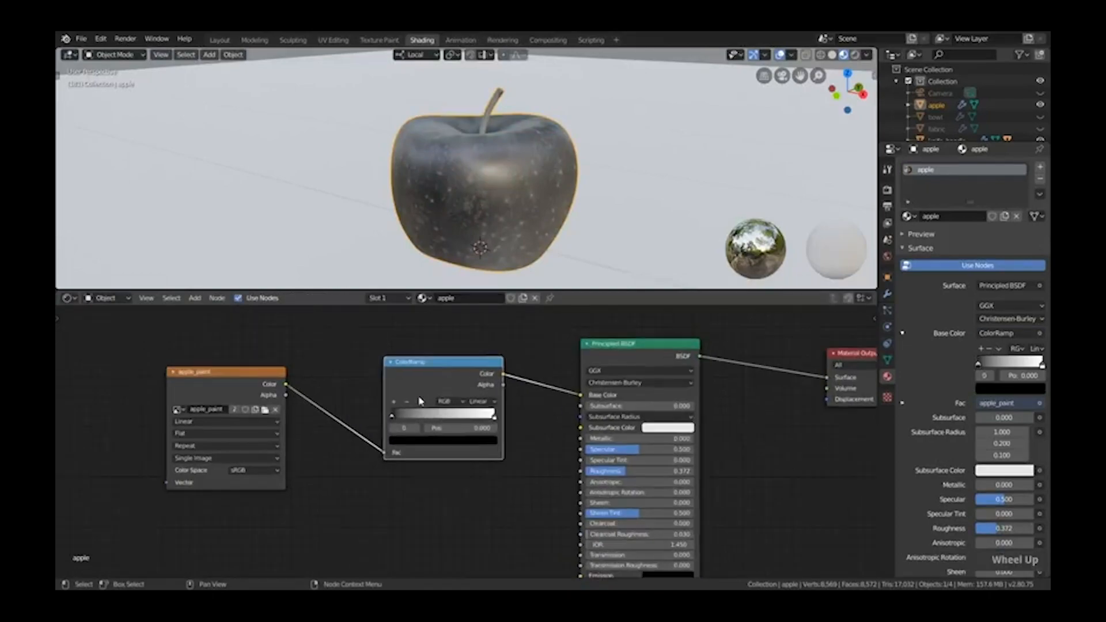
scroll(420, 402, up, 2)
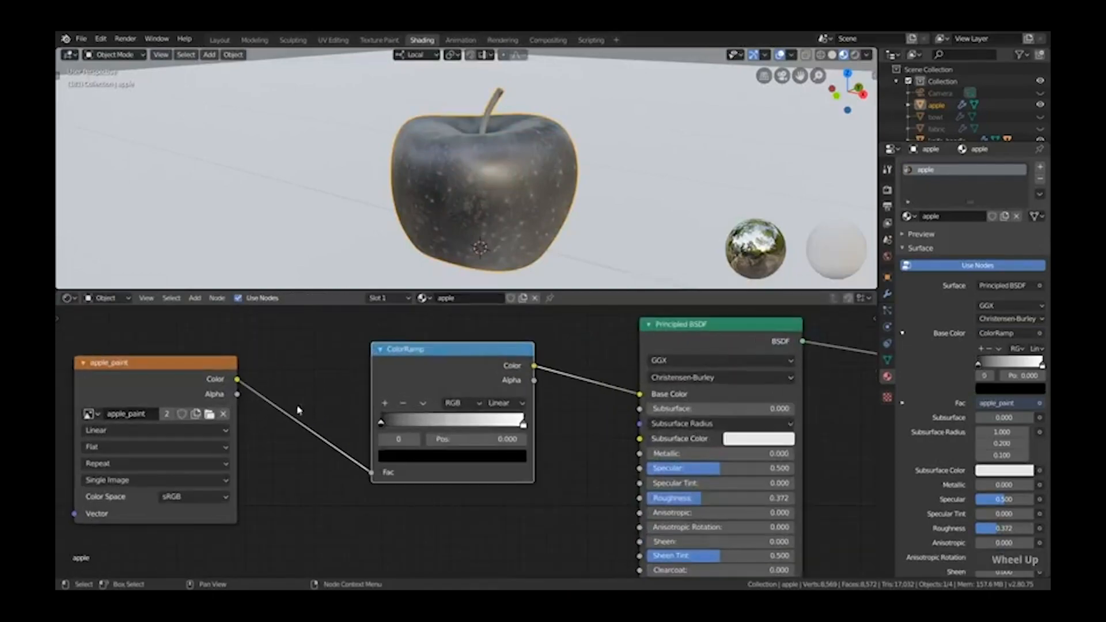
Trace the link from apple_paint into the ColorRamp and select the ramp's white stop, followed by its black stop
click(237, 380)
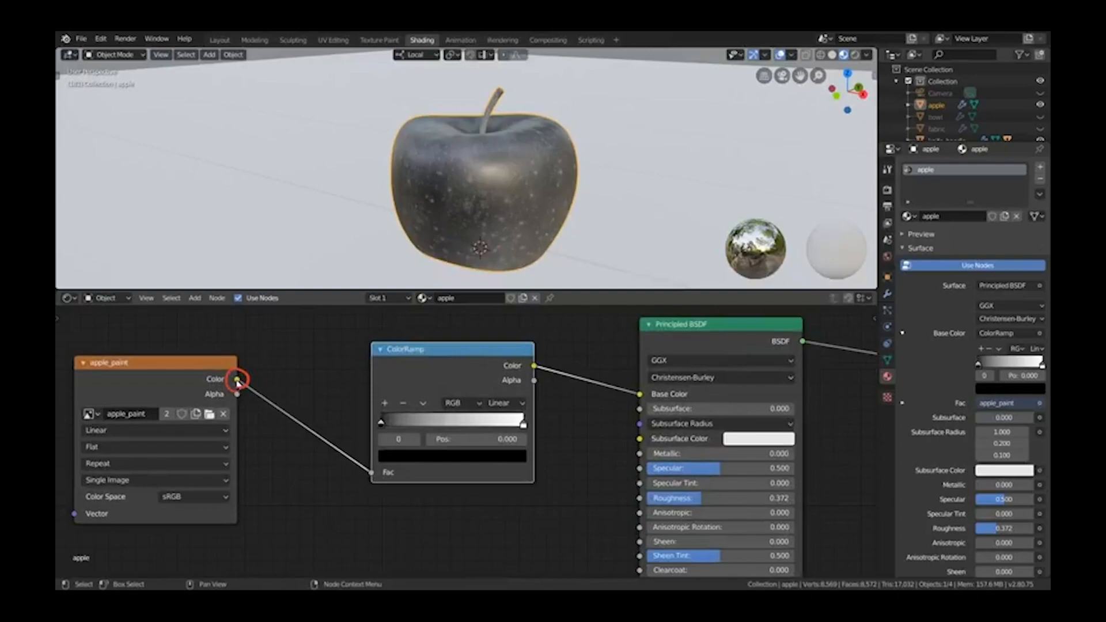
click(371, 473)
click(523, 426)
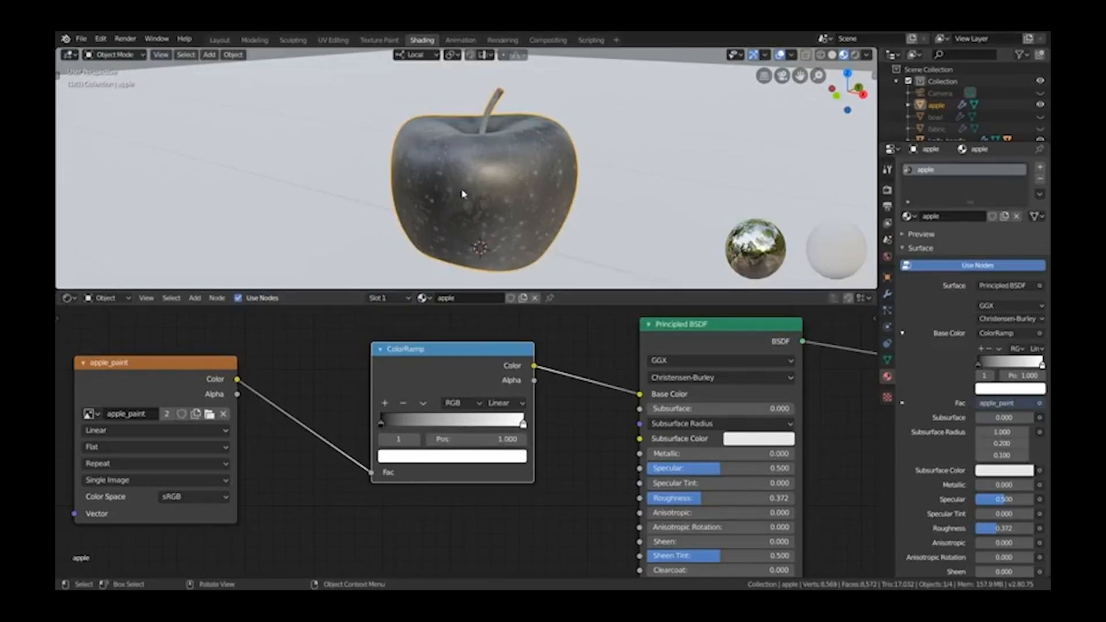
click(382, 425)
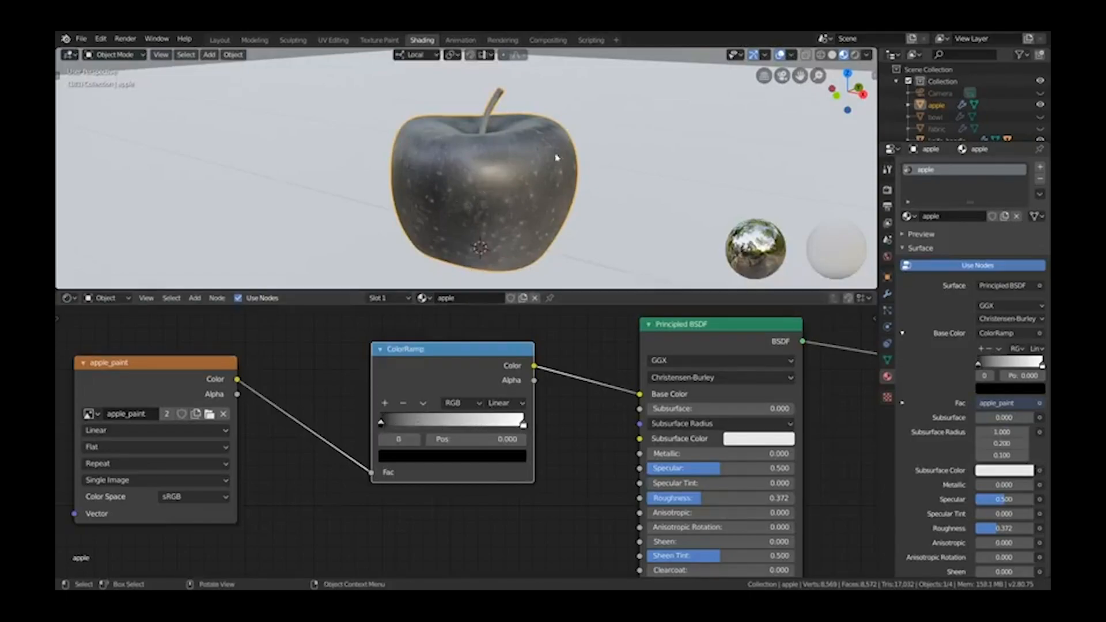
Recolour the ColorRamp's black stop to deep blue and its white stop to pinkish red
scroll(516, 189, up, 1)
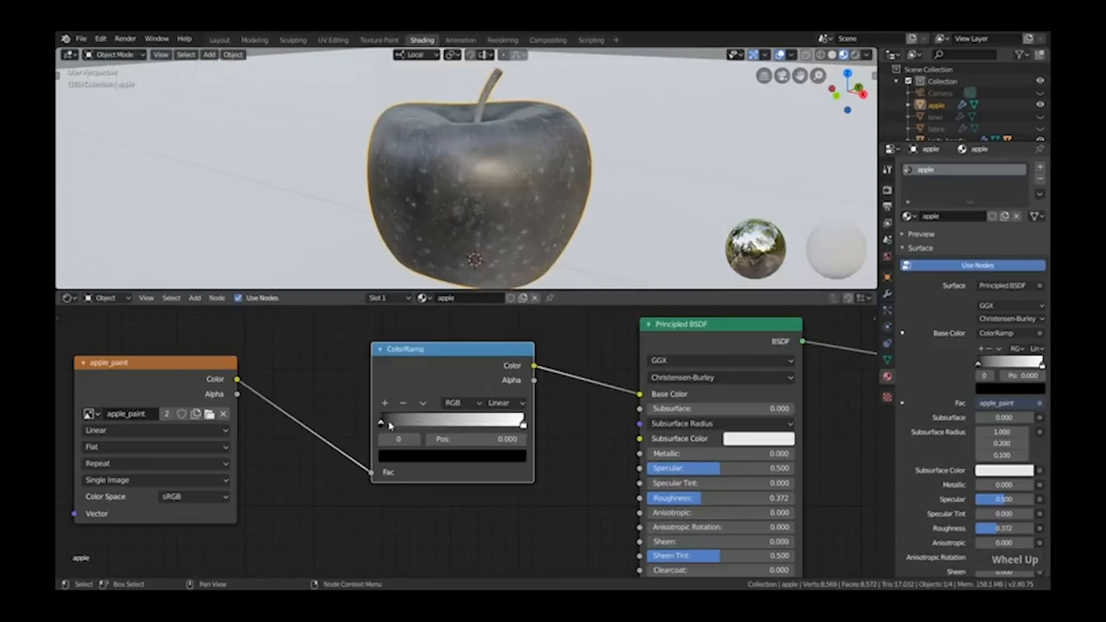
click(412, 463)
drag(496, 323, 496, 294)
drag(471, 296, 464, 297)
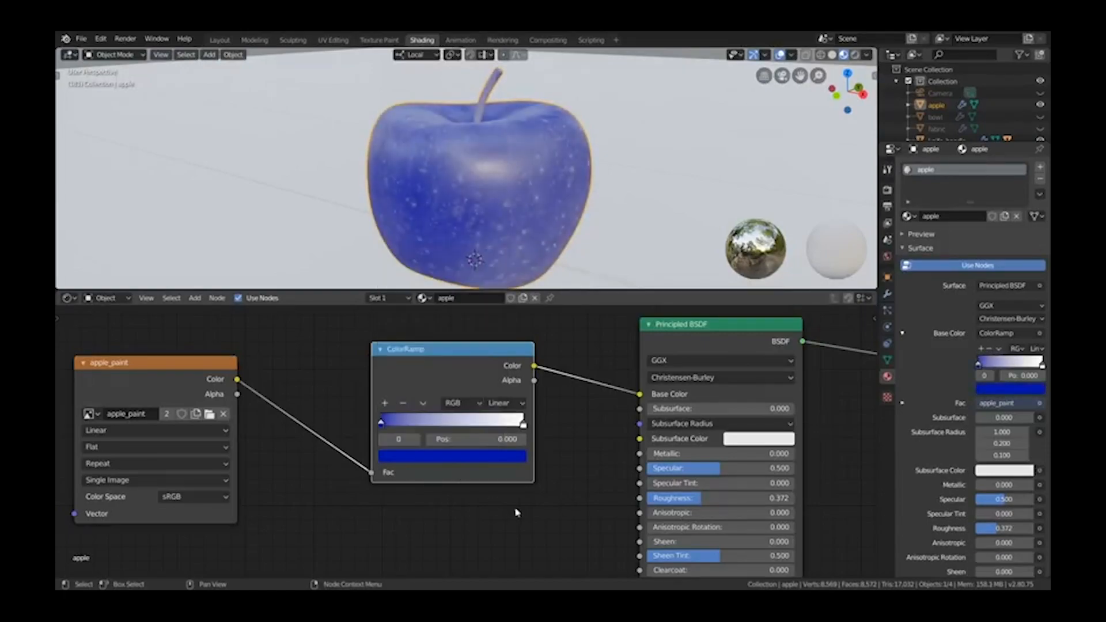
click(523, 426)
double_click(488, 462)
click(464, 347)
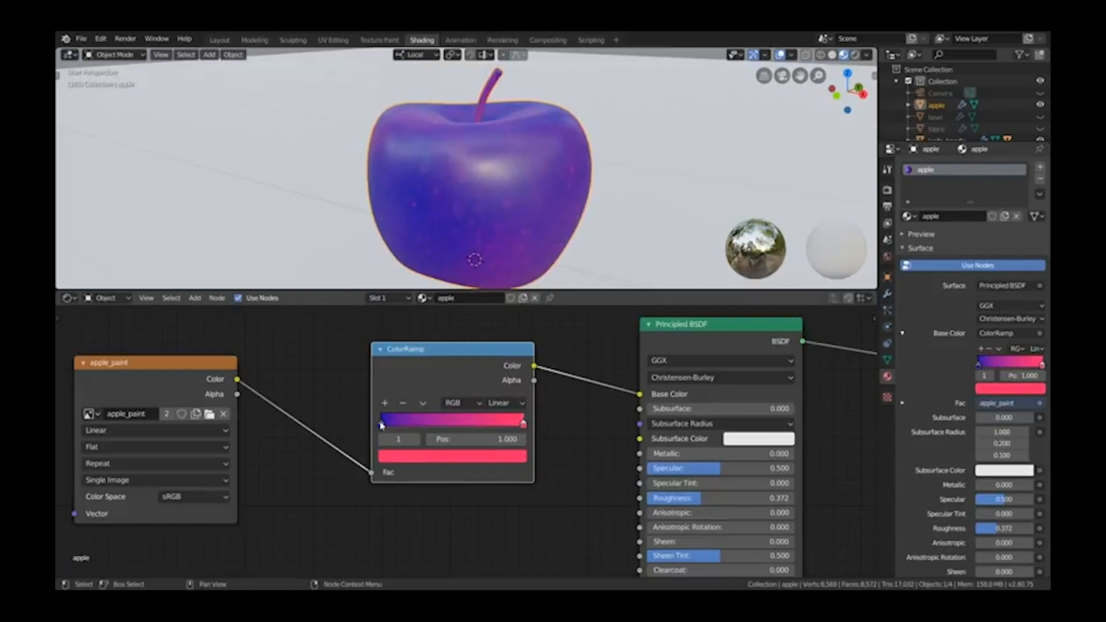
Undo the blue and pinkish-red recolouring of the ColorRamp's stops
click(382, 425)
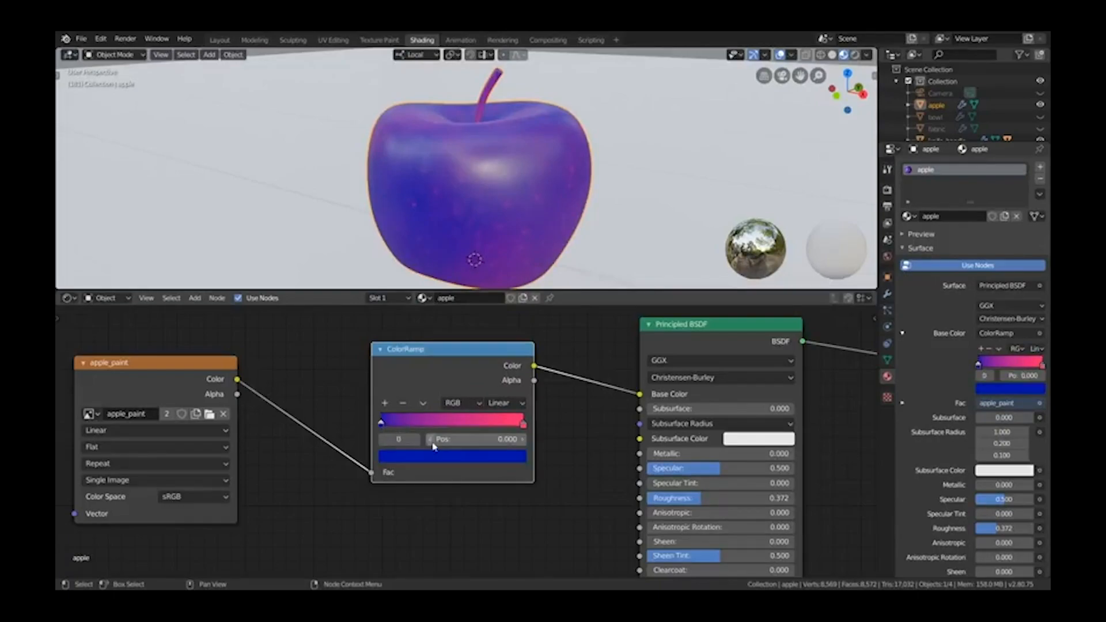
key(ctrl+z)
key(ctrl+z)
key(ctrl+z)
key(ctrl+z)
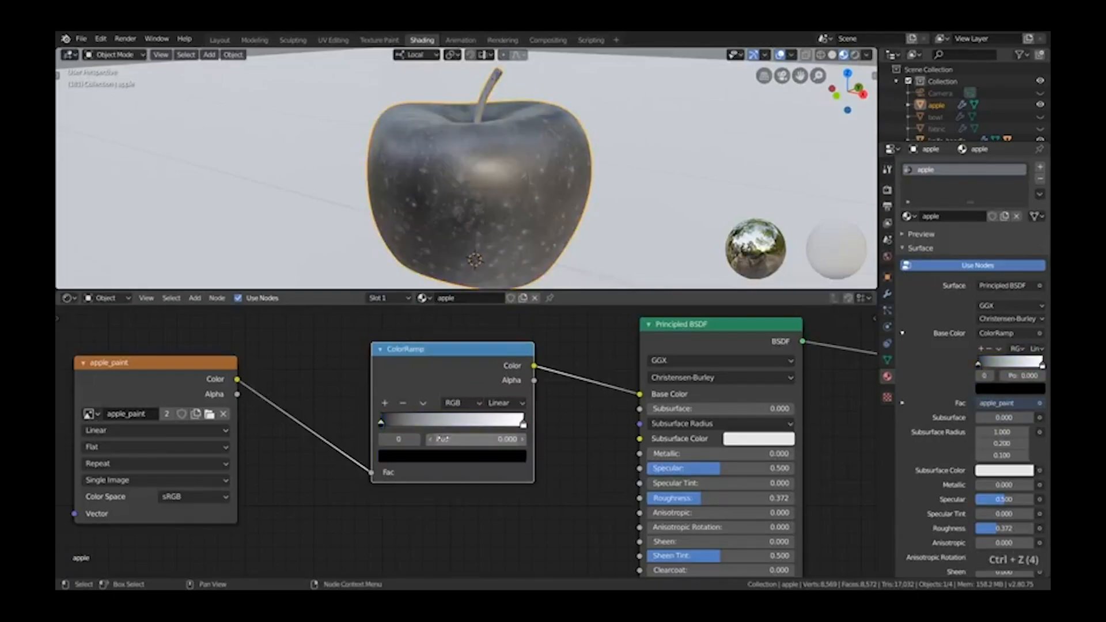
Shift the ColorRamp's black stop slightly inward and move its white stop to position 0.554
click(523, 424)
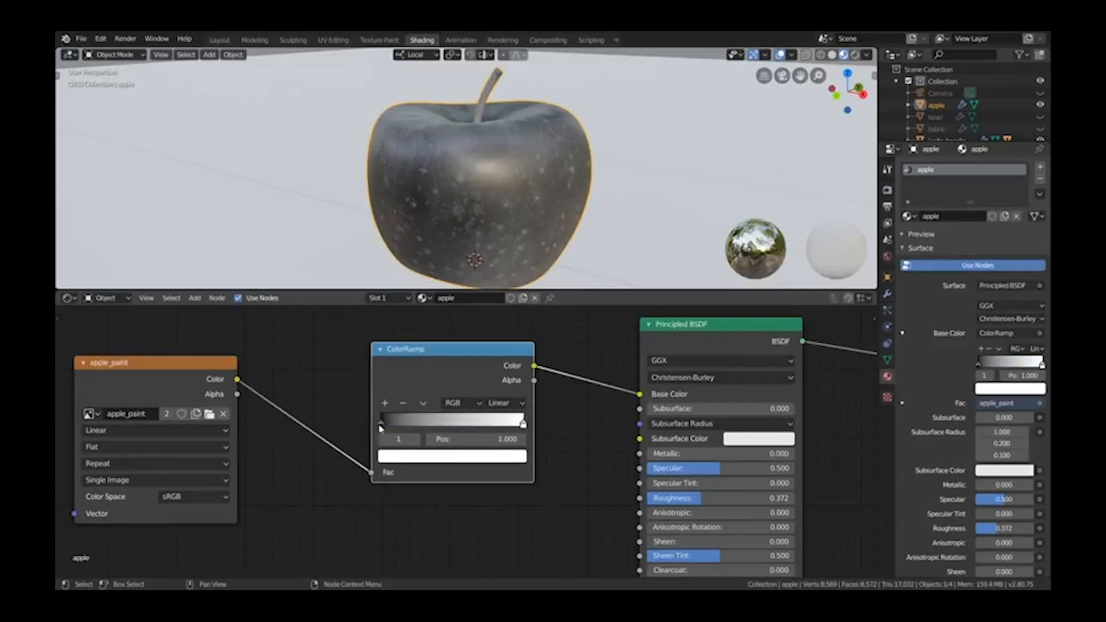
click(380, 426)
mouse_move(380, 427)
mouse_down()
mouse_move(461, 426)
mouse_move(378, 429)
mouse_up()
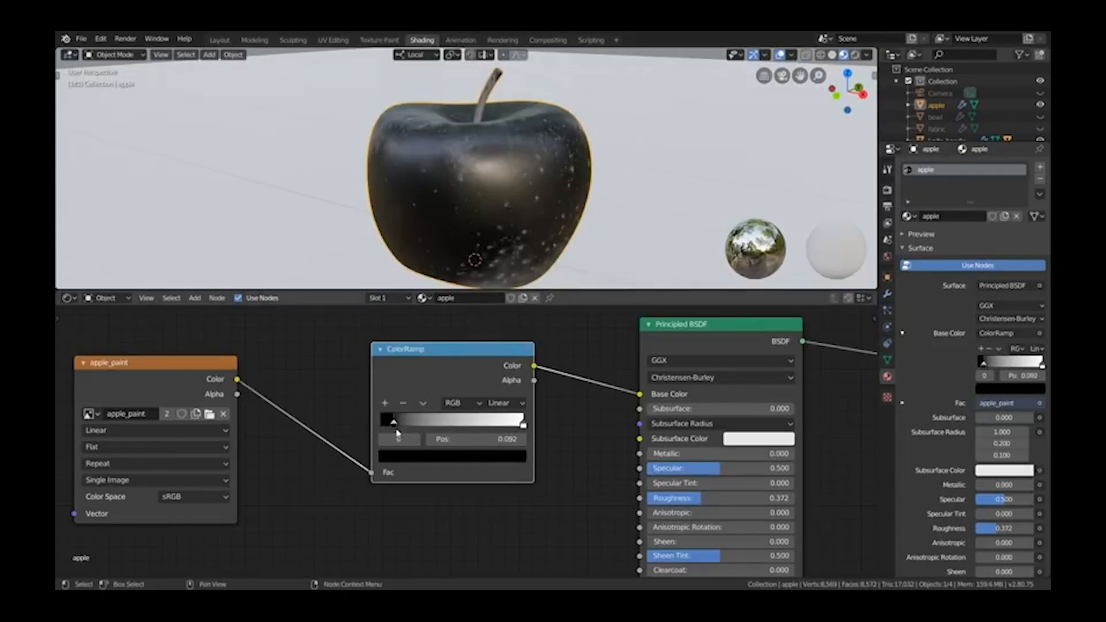
drag(397, 431, 340, 427)
drag(522, 424, 461, 432)
scroll(476, 485, down, 1)
scroll(473, 486, down, 1)
middle_drag(500, 501, 495, 470)
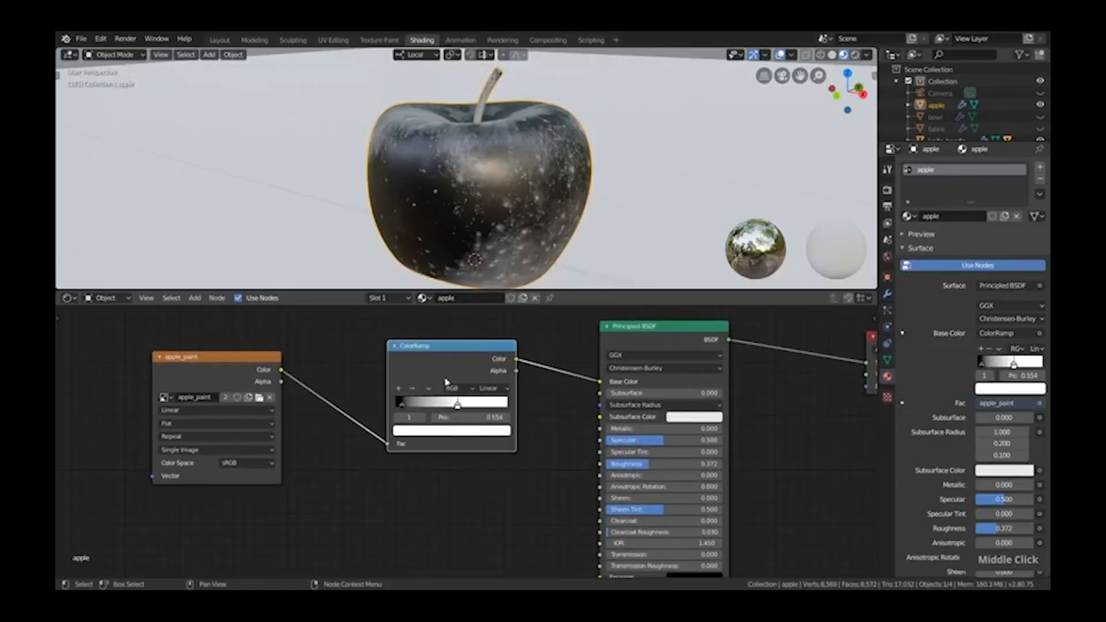
Shift the ColorRamp node lower and replace its link into Base Color with a direct link from apple_paint's Color output
drag(442, 367, 428, 418)
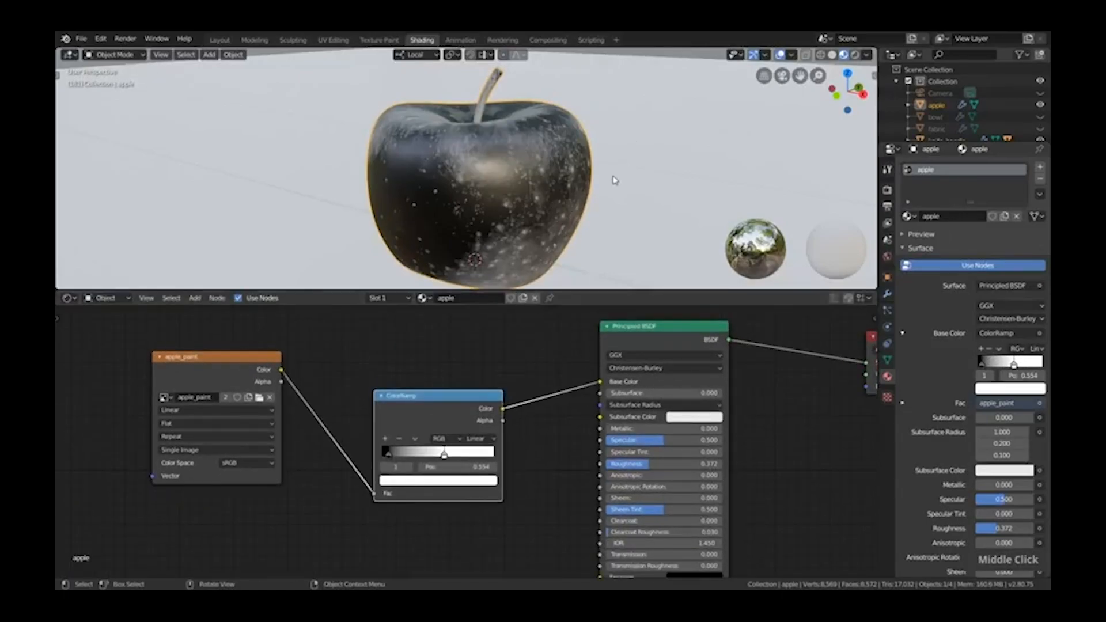
drag(600, 382, 574, 399)
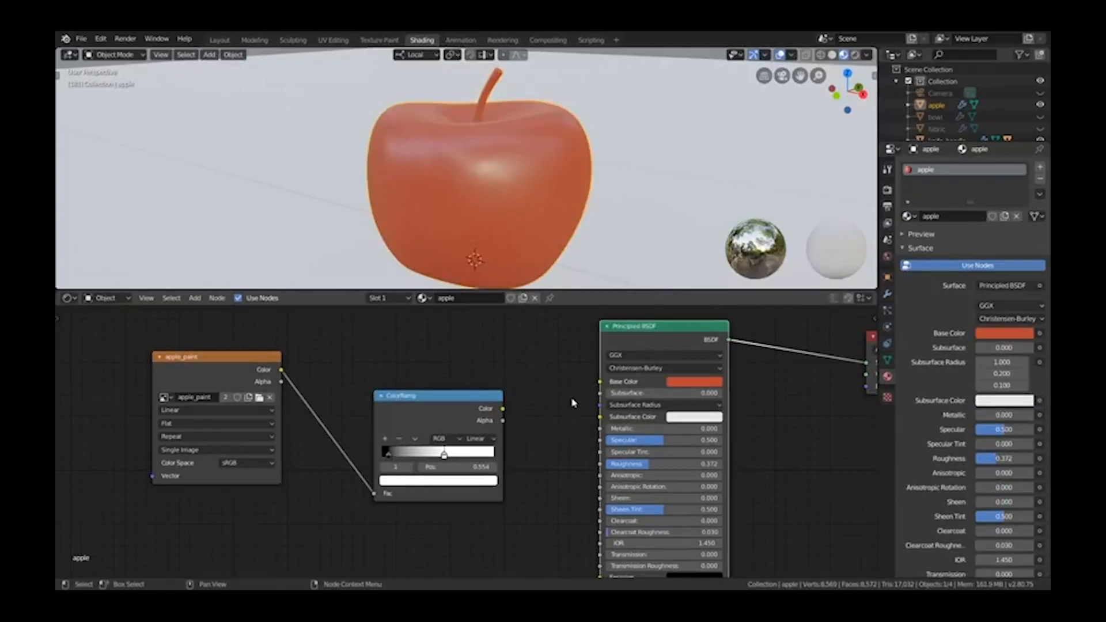
drag(281, 370, 600, 383)
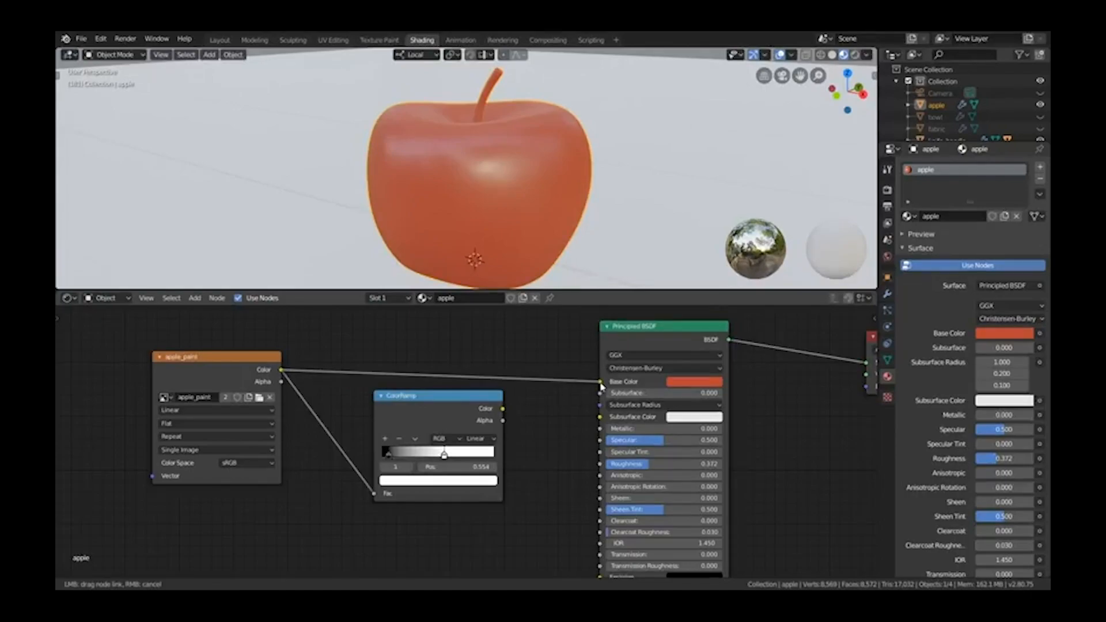
middle_drag(560, 455, 522, 417)
scroll(523, 417, up, 2)
drag(436, 371, 555, 454)
scroll(655, 454, up, 1)
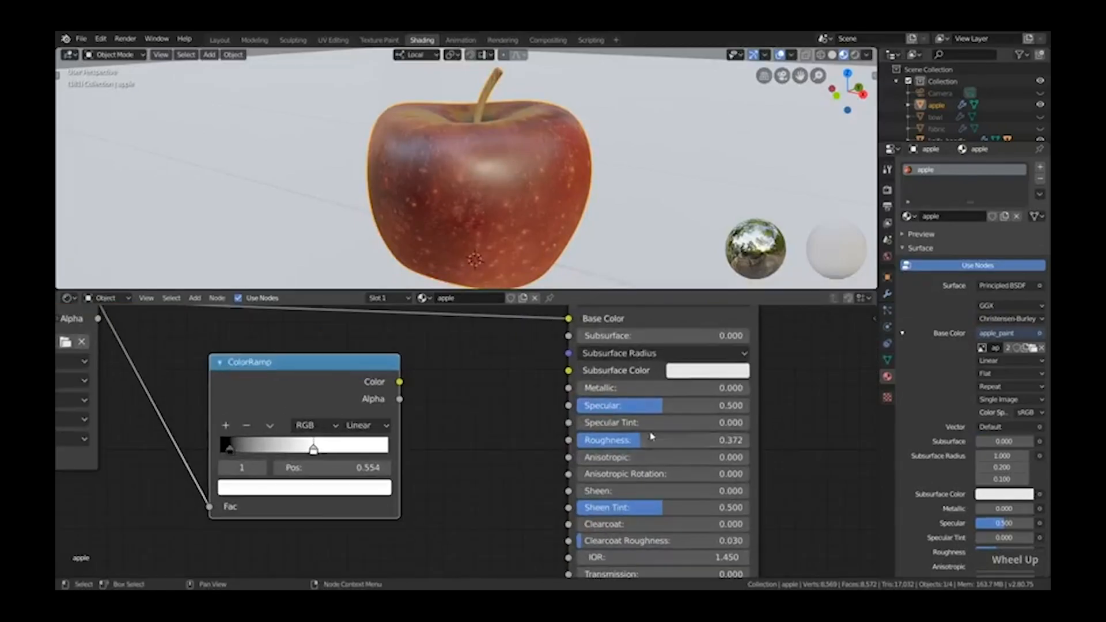
Try the Principled BSDF's Roughness at 0.000 and 1.000, and set it to 0.344
drag(675, 444, 600, 444)
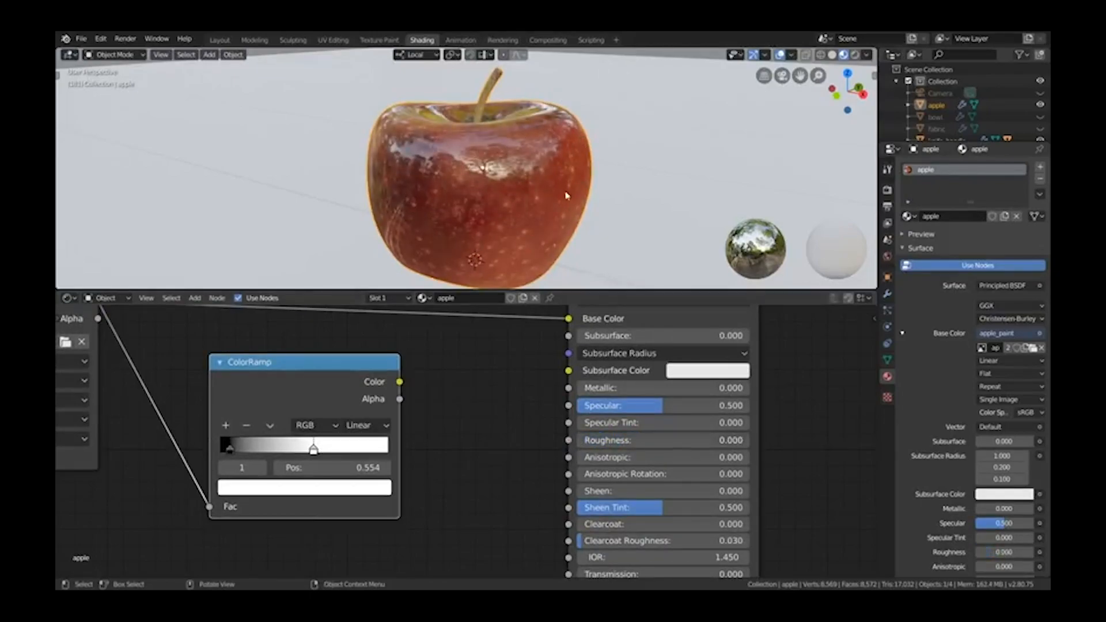
drag(581, 441, 749, 440)
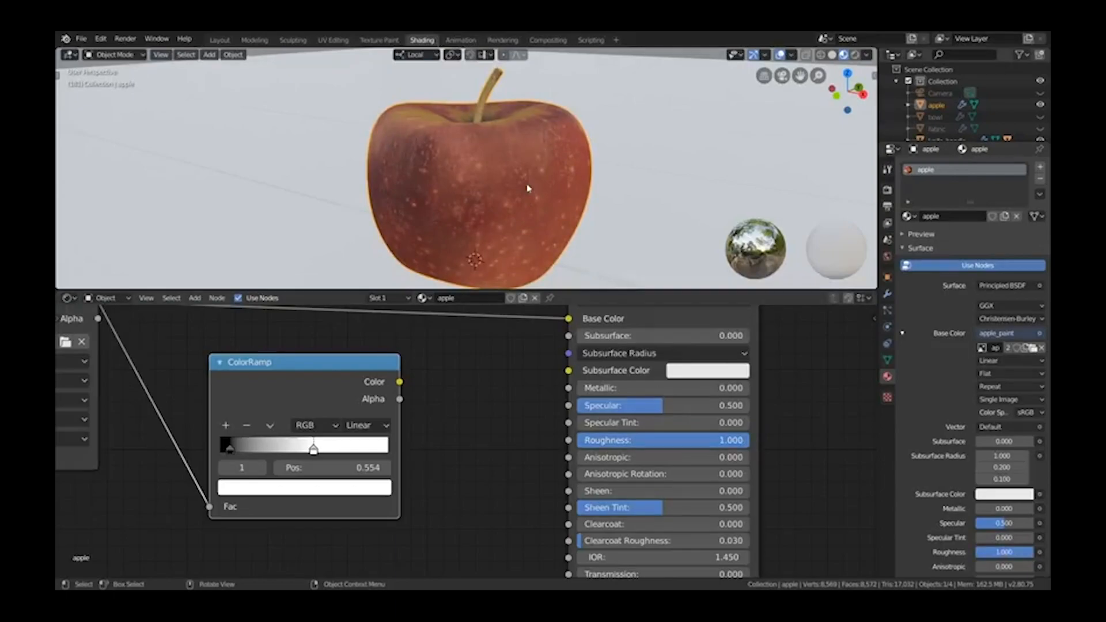
mouse_move(713, 441)
mouse_down()
mouse_move(551, 440)
mouse_move(743, 447)
mouse_move(576, 444)
mouse_move(740, 441)
mouse_move(637, 443)
mouse_up()
Link the ColorRamp's Color back into Base Color and try the Roughness at 0.108 and 0.704
drag(400, 382, 569, 319)
scroll(479, 427, down, 2)
middle_drag(452, 401, 509, 421)
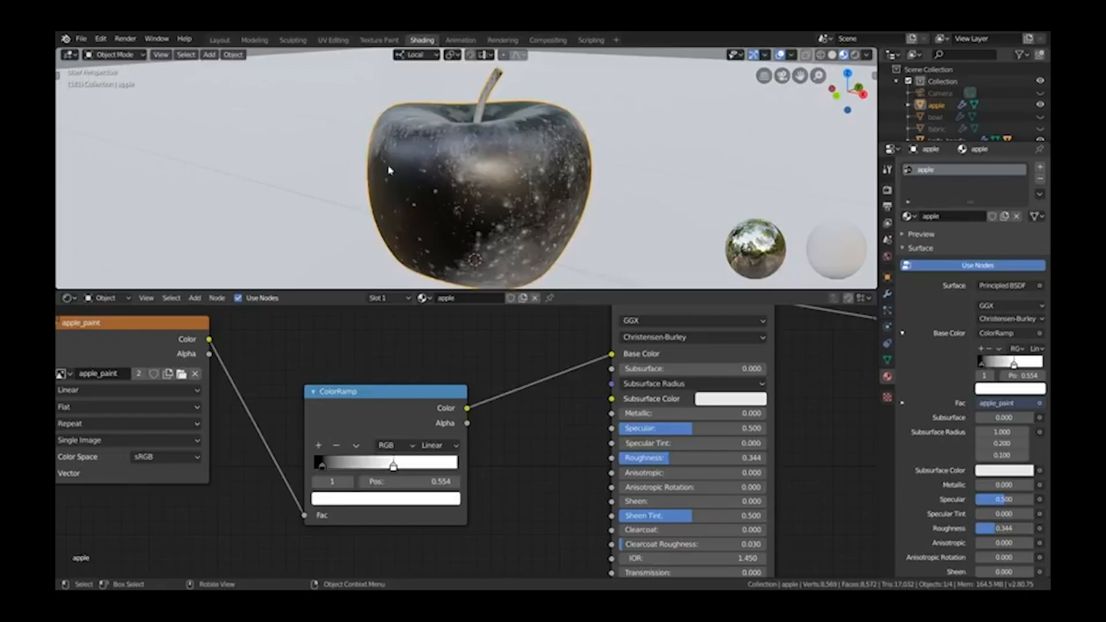
drag(666, 465, 632, 458)
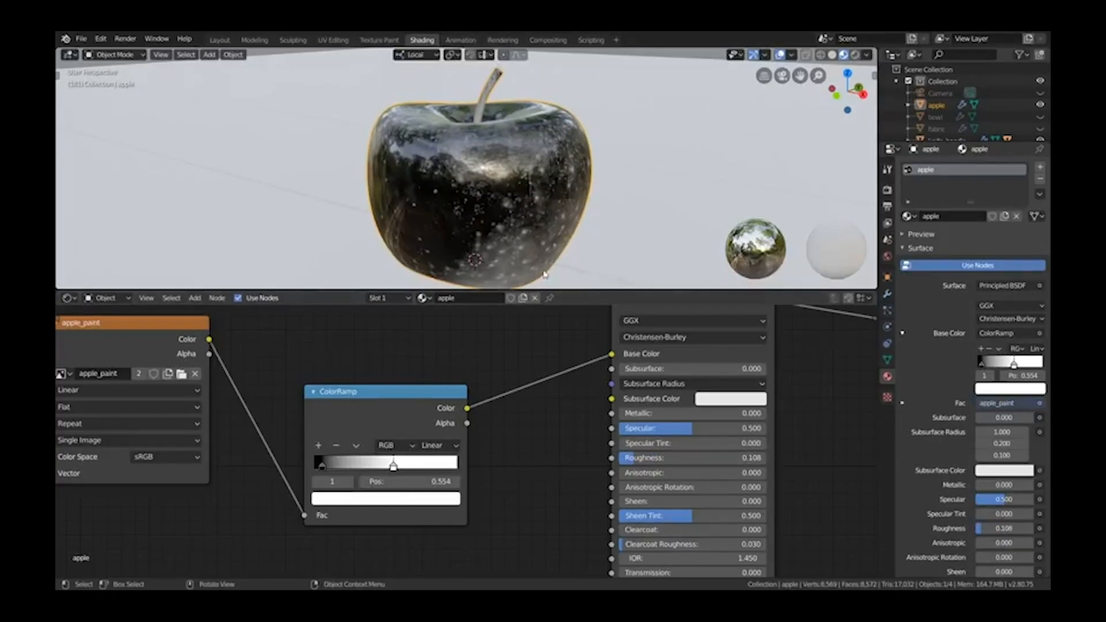
drag(651, 459, 725, 463)
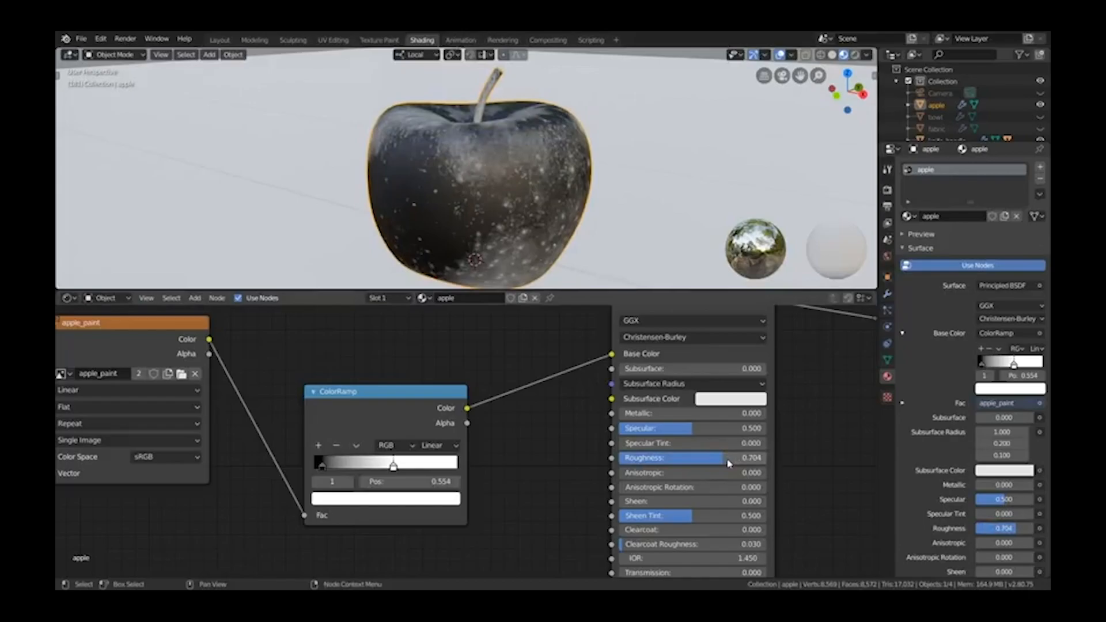
Link the ColorRamp's Color output to the shader's Roughness and apple_paint's Color output directly to Base Color
mouse_move(467, 409)
mouse_down()
mouse_move(542, 451)
mouse_move(612, 460)
mouse_up()
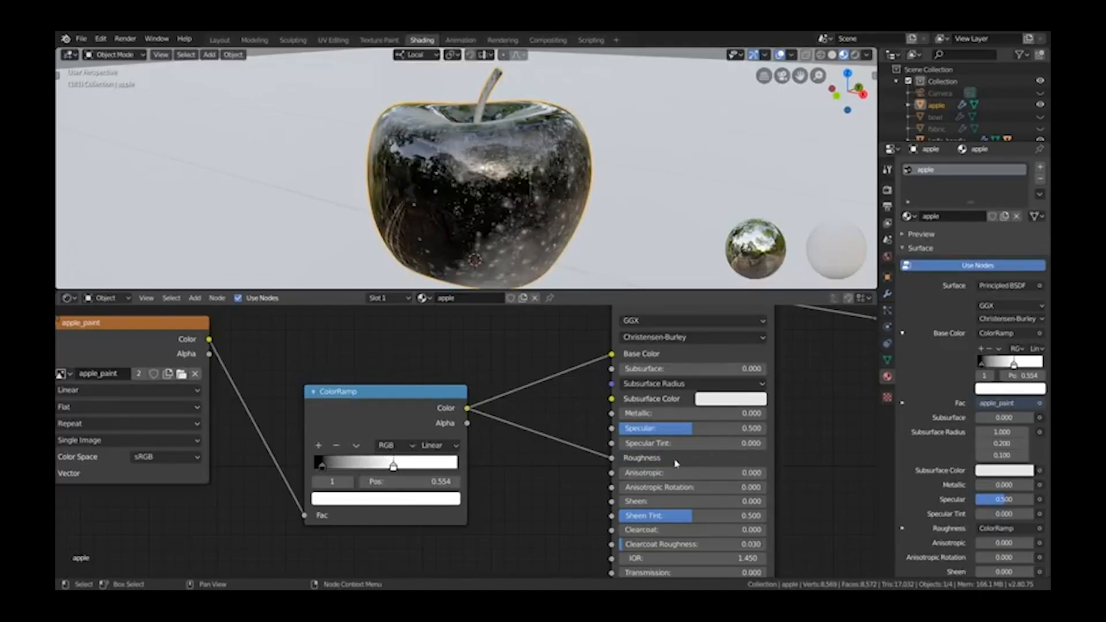
drag(432, 391, 455, 388)
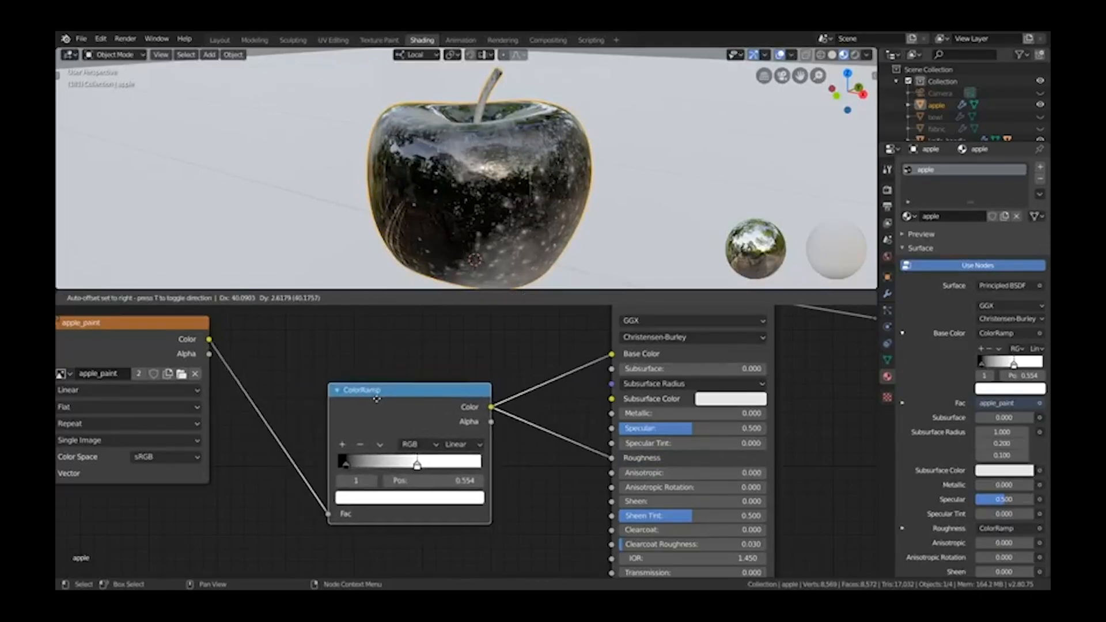
scroll(294, 379, down, 1)
drag(254, 368, 599, 380)
scroll(433, 474, up, 2)
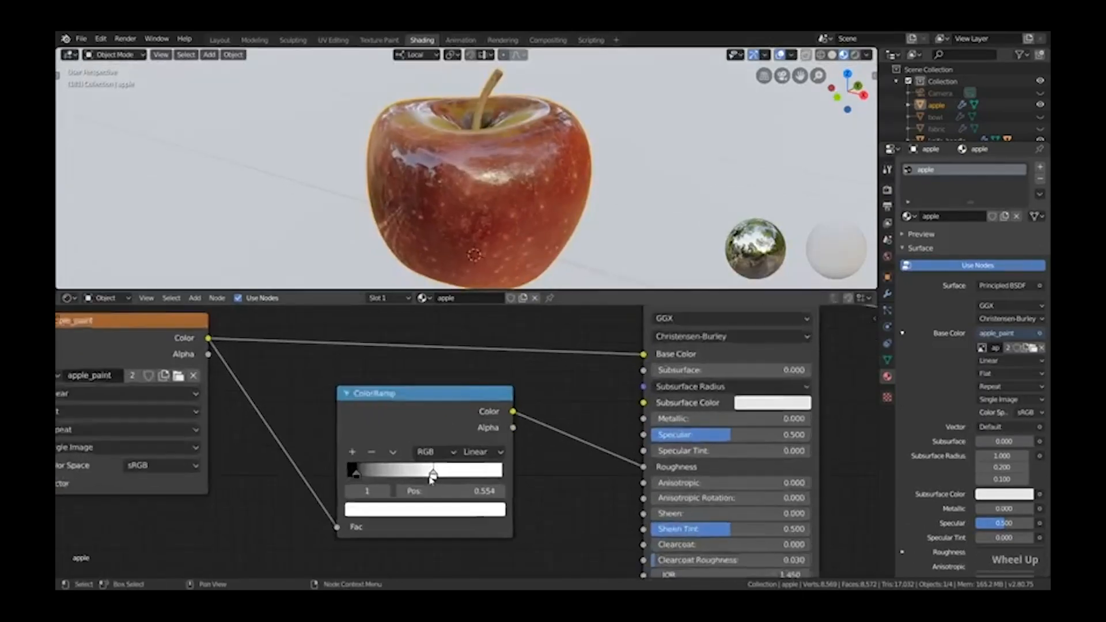
Move the ColorRamp's black stop to position 0.000 and its white stop to position 0.259
mouse_move(434, 474)
mouse_down()
mouse_move(467, 474)
mouse_move(371, 472)
mouse_move(413, 473)
mouse_up()
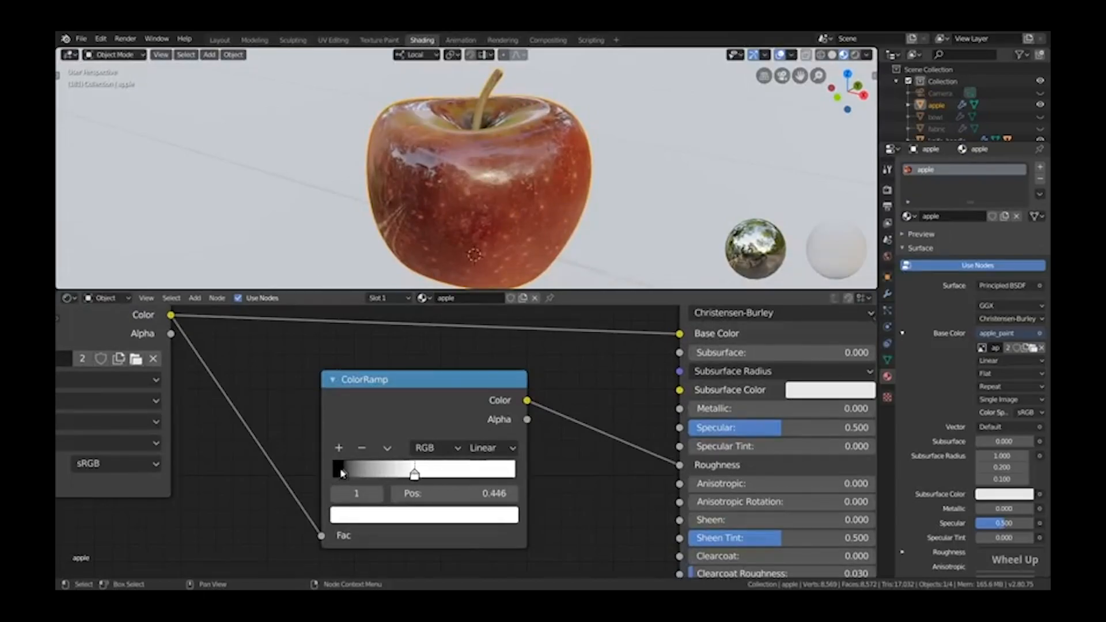
drag(343, 474, 323, 474)
drag(414, 474, 400, 475)
Examine the apple's surface reflections from several angles and distances in the 3D viewport
middle_drag(568, 132, 597, 131)
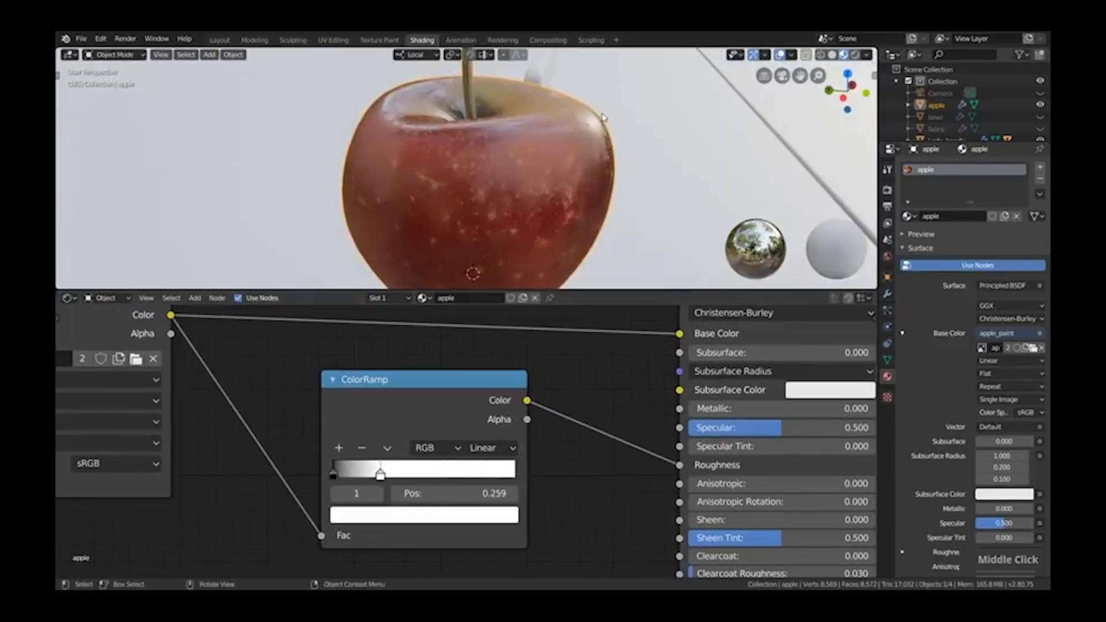
scroll(597, 131, up, 2)
scroll(349, 159, down, 1)
middle_drag(383, 154, 308, 164)
scroll(420, 148, down, 2)
scroll(307, 163, down, 1)
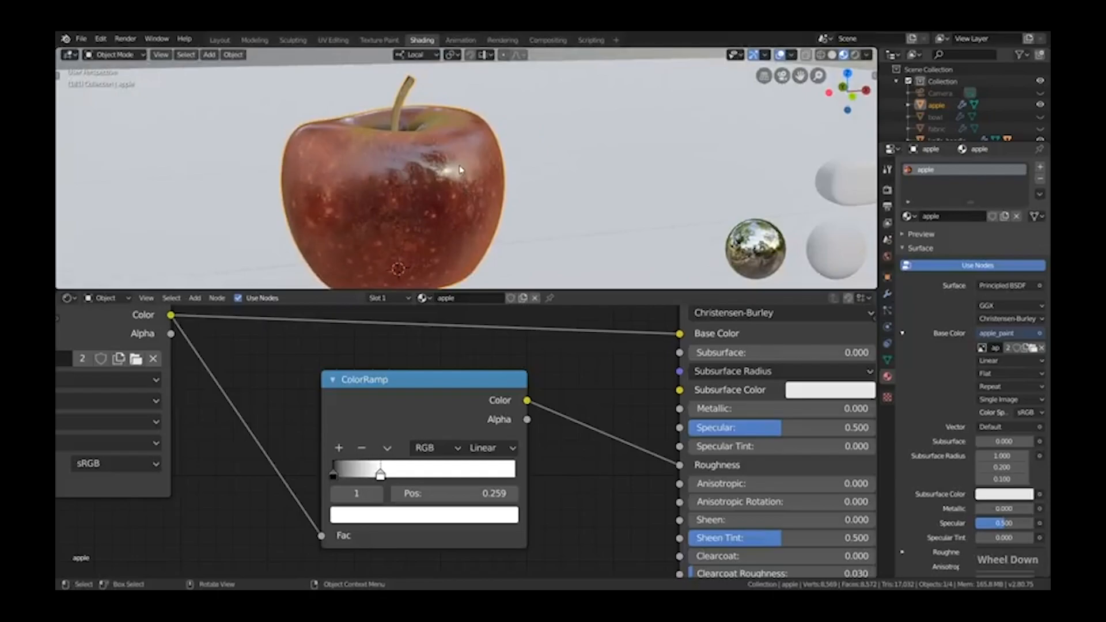
scroll(459, 170, up, 1)
middle_drag(460, 169, 494, 190)
Move the ColorRamp's white stop to position 0.410 and check the reflections on the apple
click(333, 475)
drag(380, 474, 408, 474)
mouse_move(481, 170)
middle_down()
mouse_move(461, 188)
mouse_move(484, 187)
middle_up()
scroll(539, 176, up, 1)
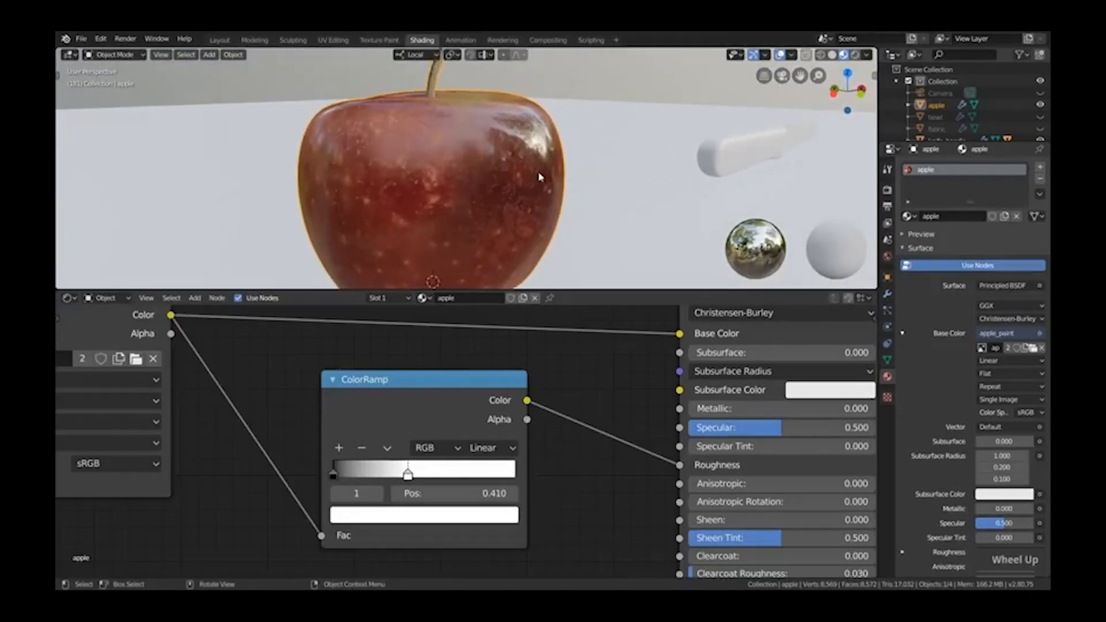
Lighten the ColorRamp's black stop to dark grey and shift the white stop to position 0.398
click(334, 475)
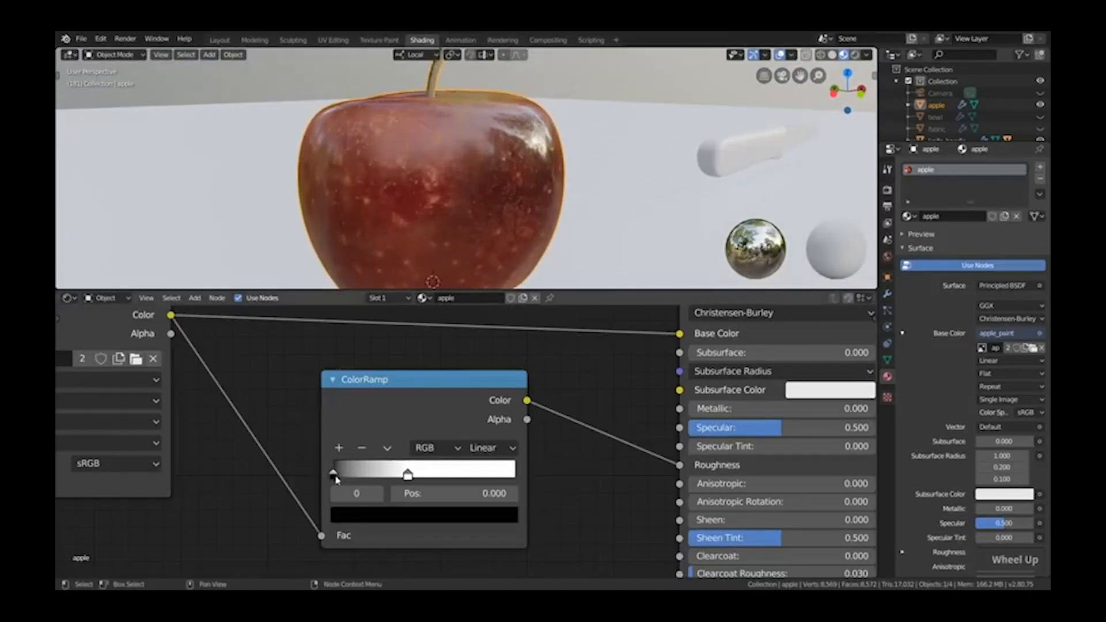
click(385, 520)
drag(487, 393, 479, 357)
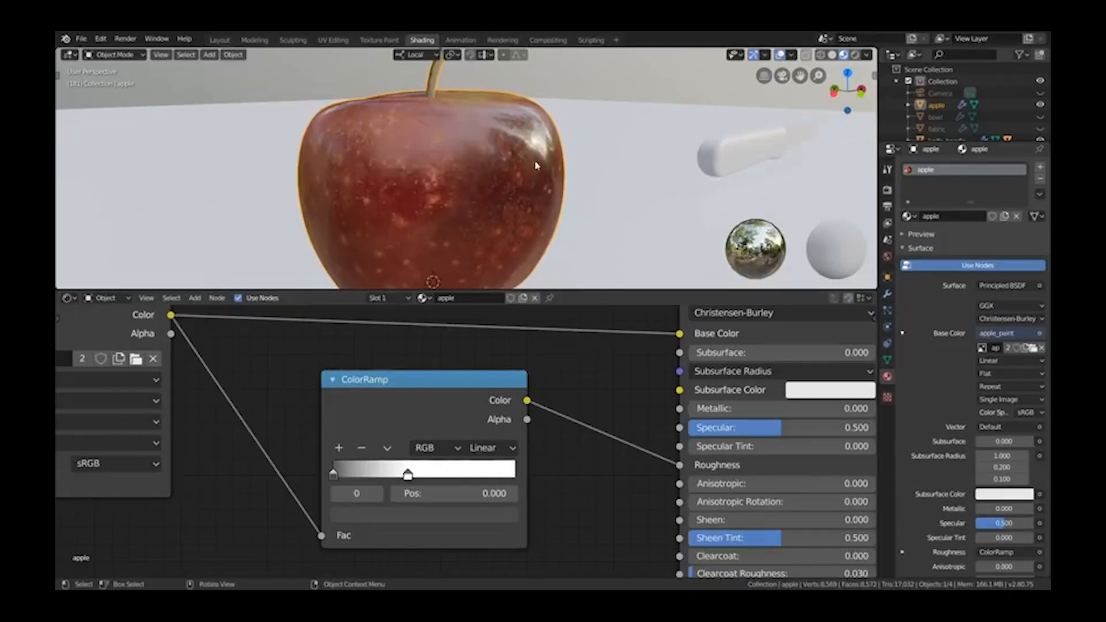
middle_drag(531, 190, 557, 205)
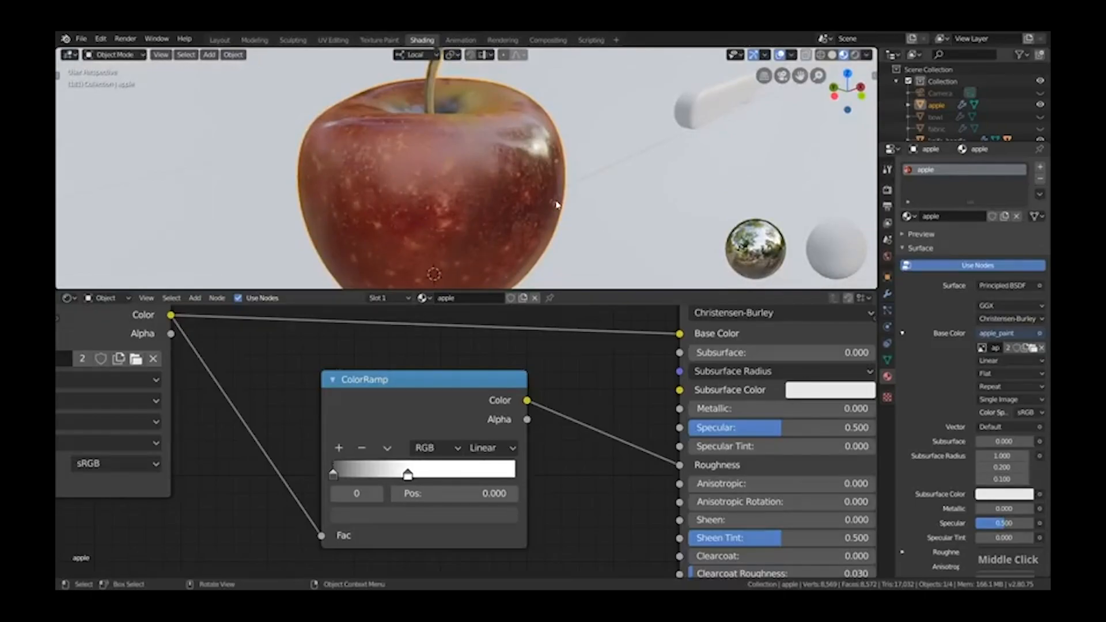
scroll(510, 247, down, 3)
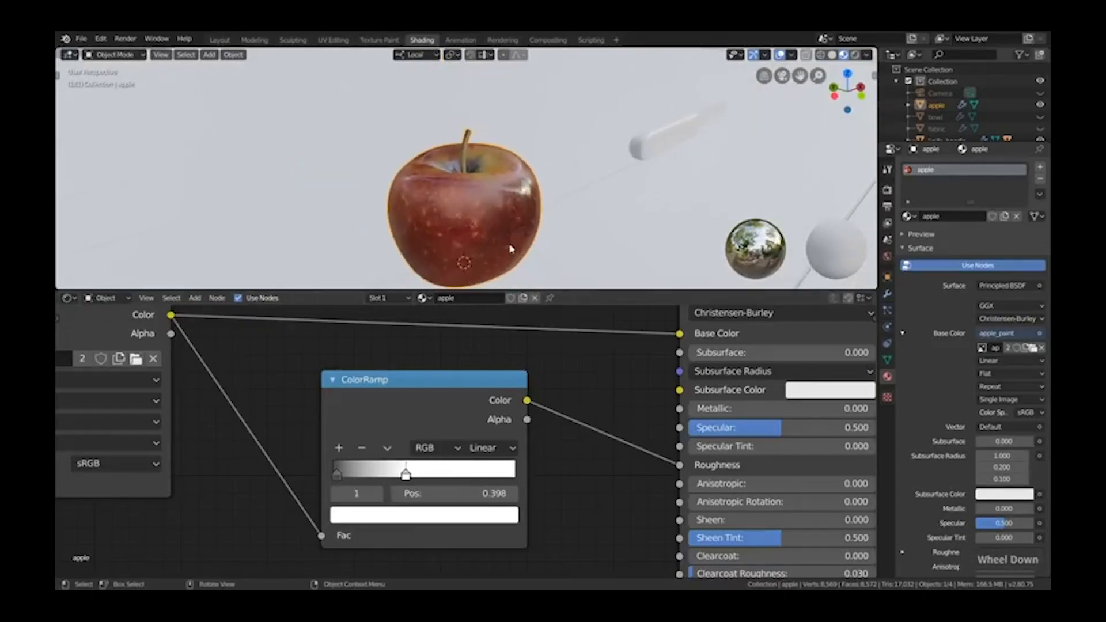
middle_drag(542, 258, 490, 241)
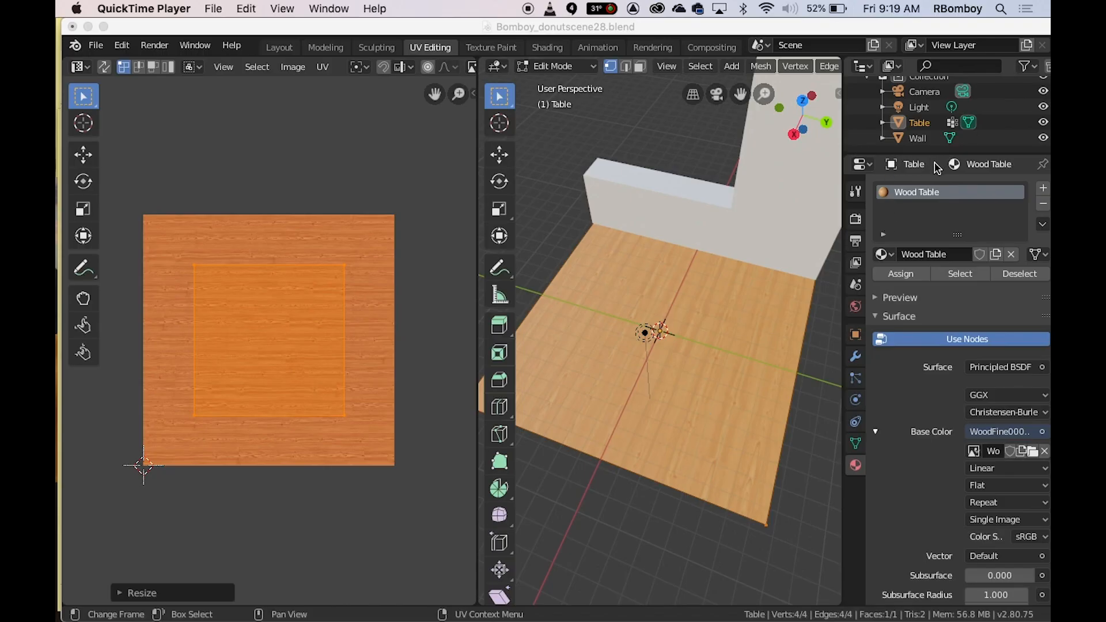
Open the donut scene in the Shading workspace and select the wooden table to show its Wood Table material nodes
click(861, 481)
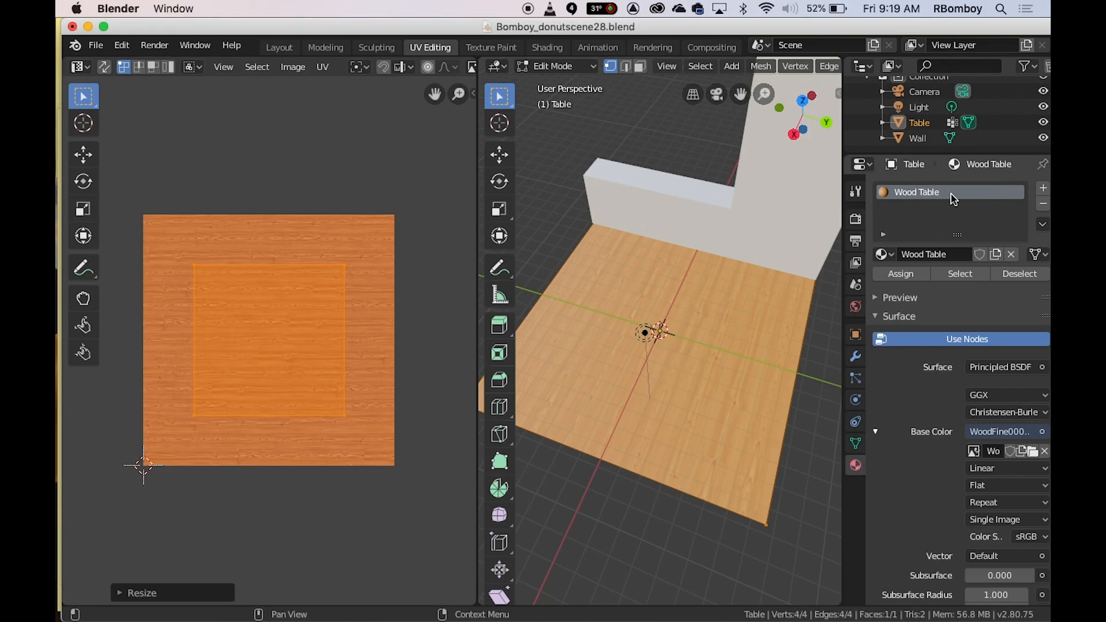
click(922, 254)
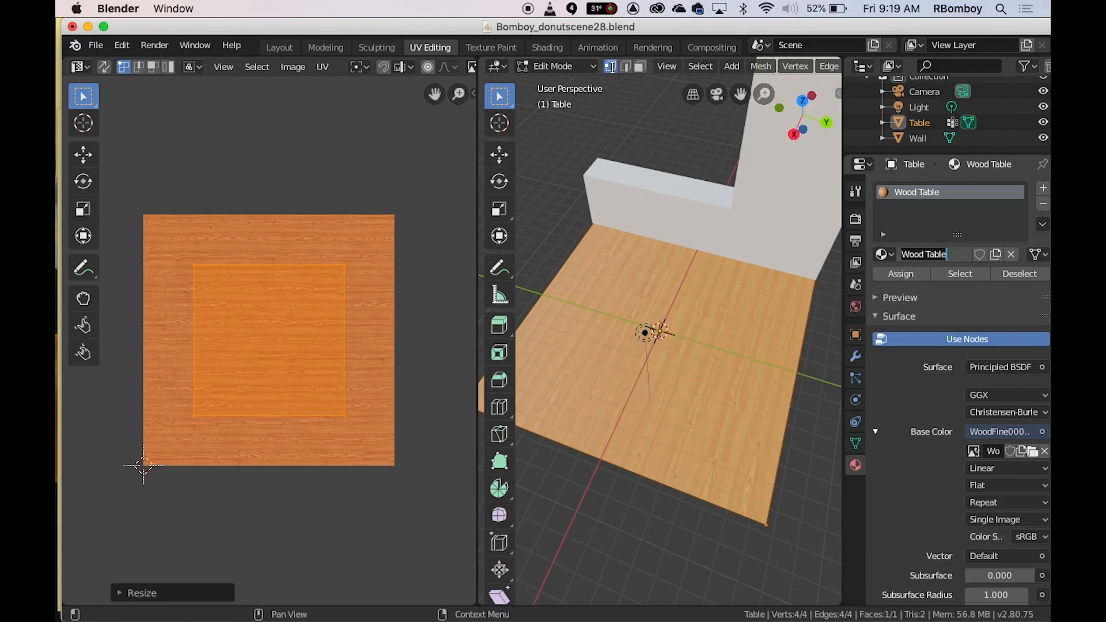
click(556, 49)
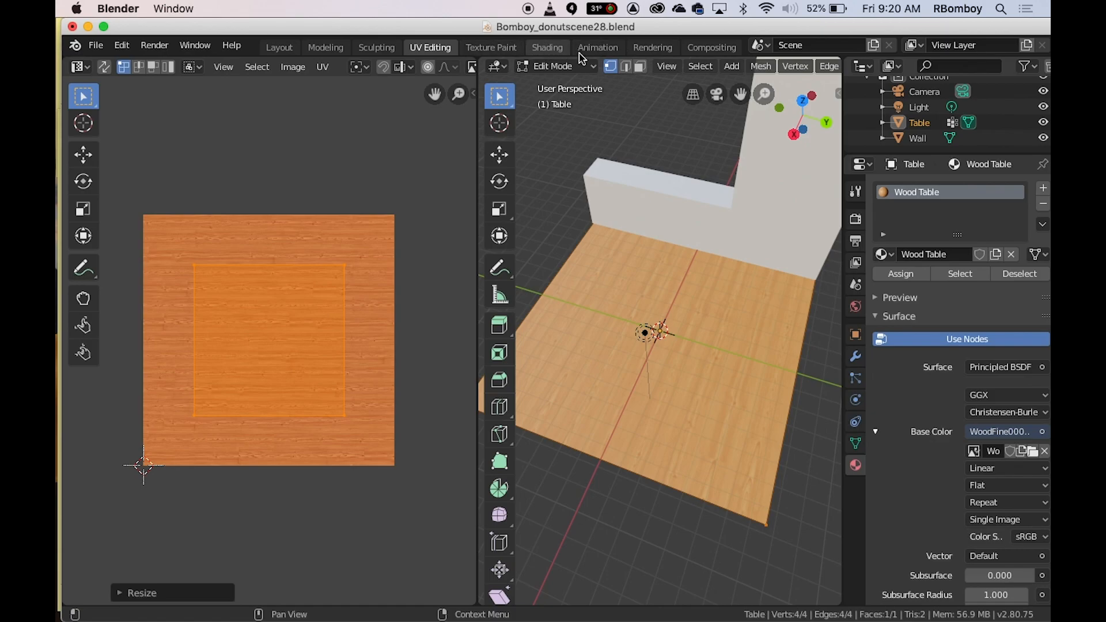
click(545, 52)
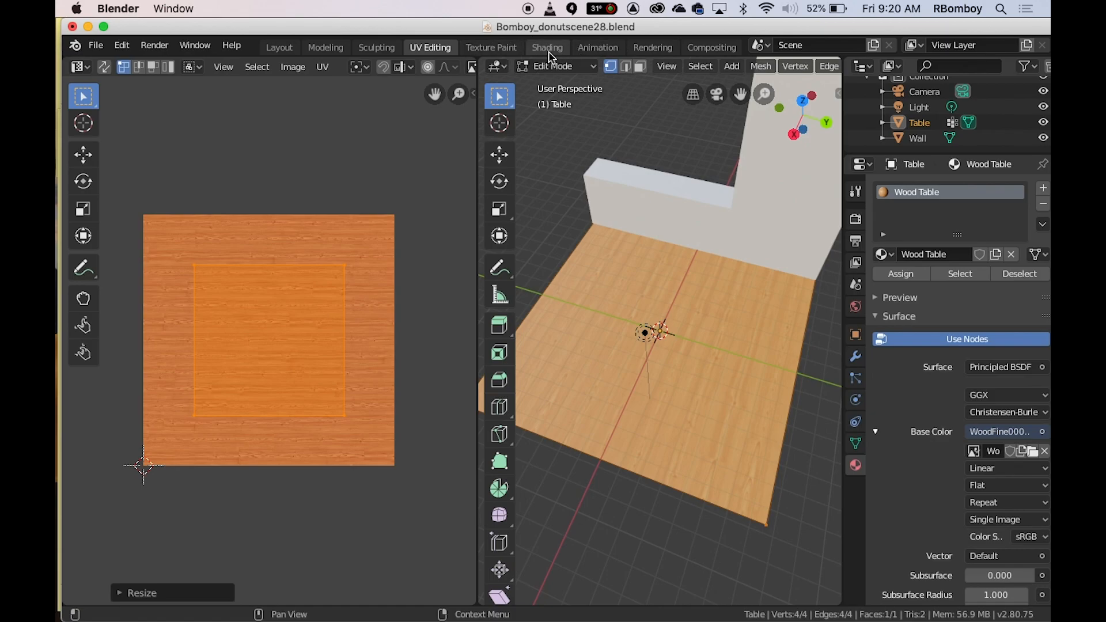
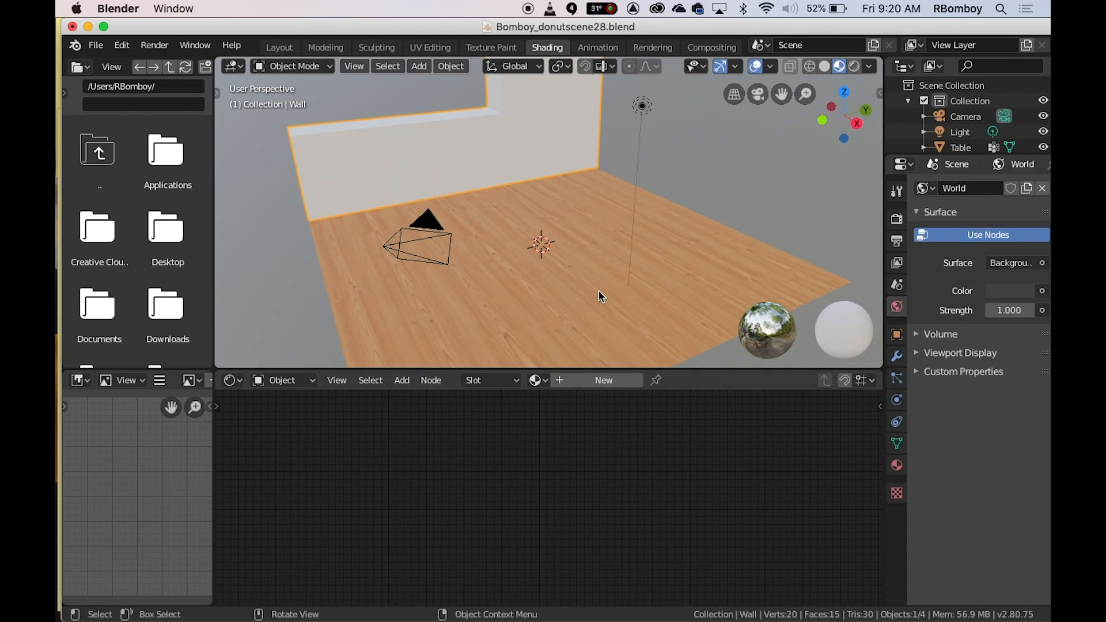
click(583, 287)
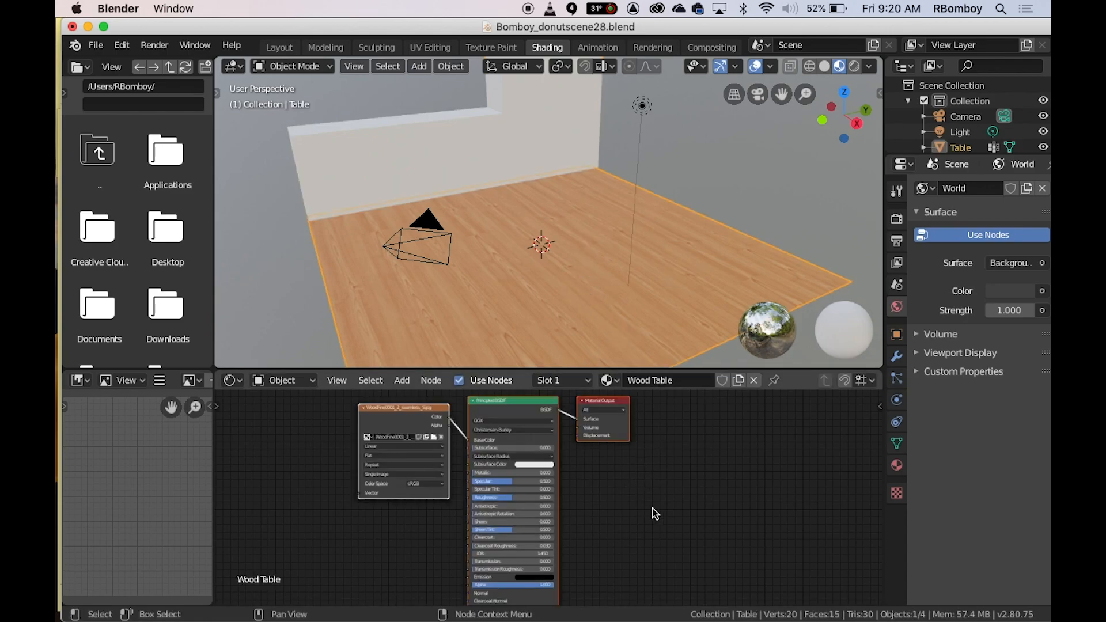
scroll(655, 514, up, 3)
scroll(660, 510, down, 4)
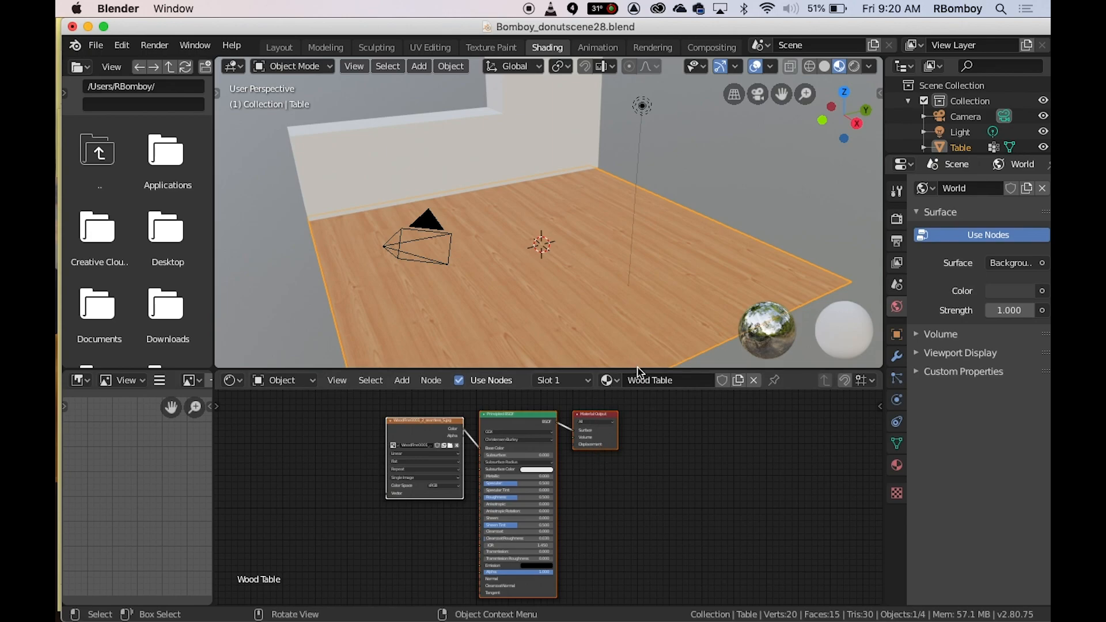
Review the available interaction modes for the table and keep Object Mode
click(293, 67)
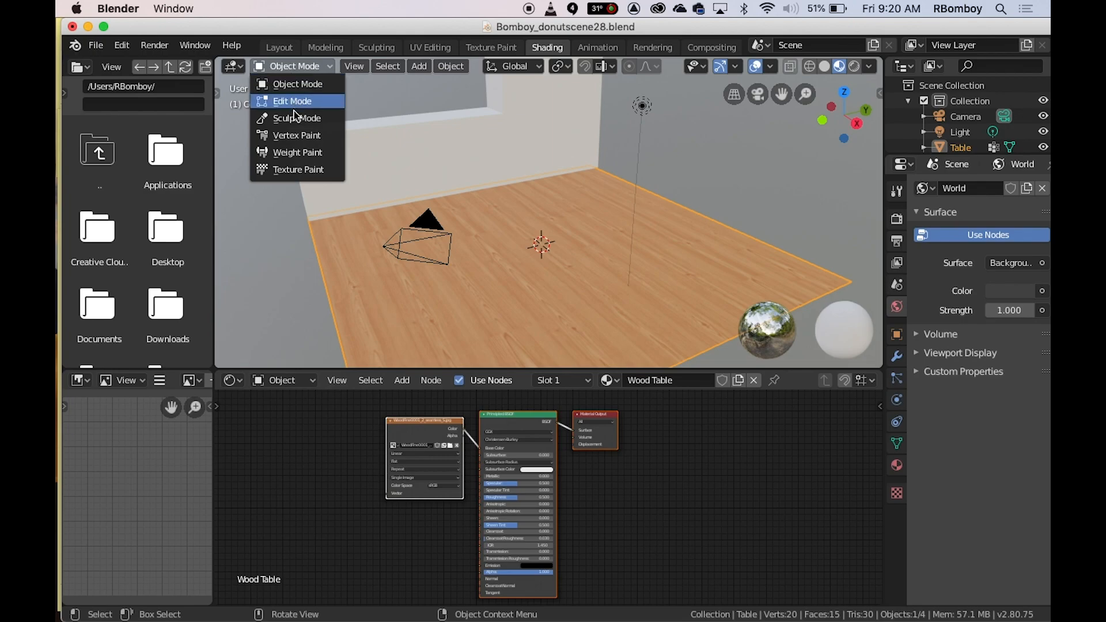
click(294, 84)
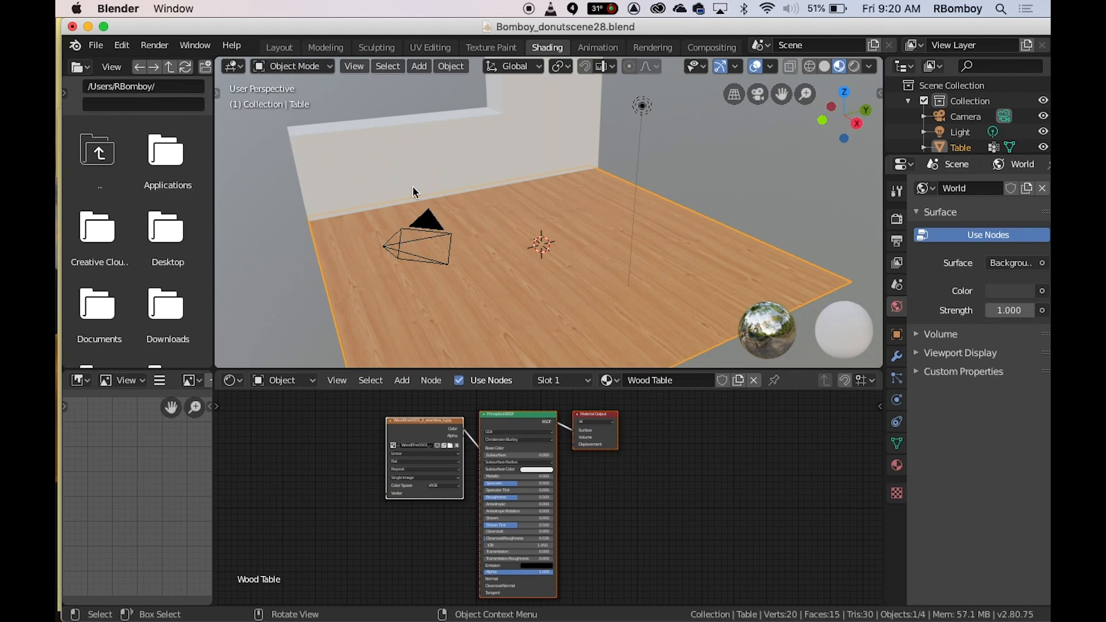
key(ctrl+Tab)
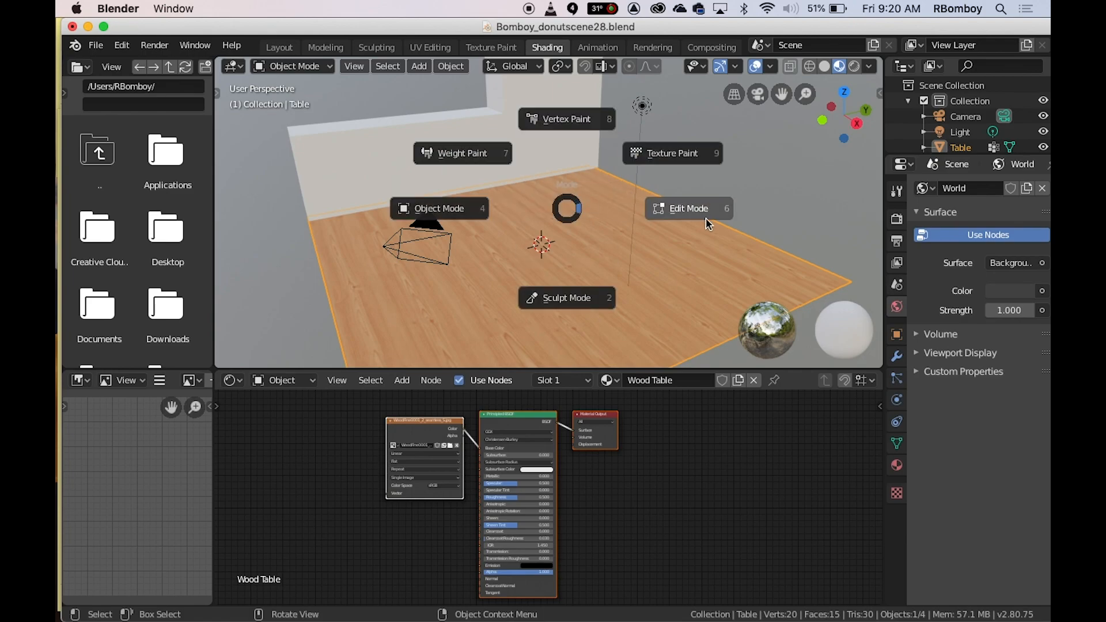
click(432, 205)
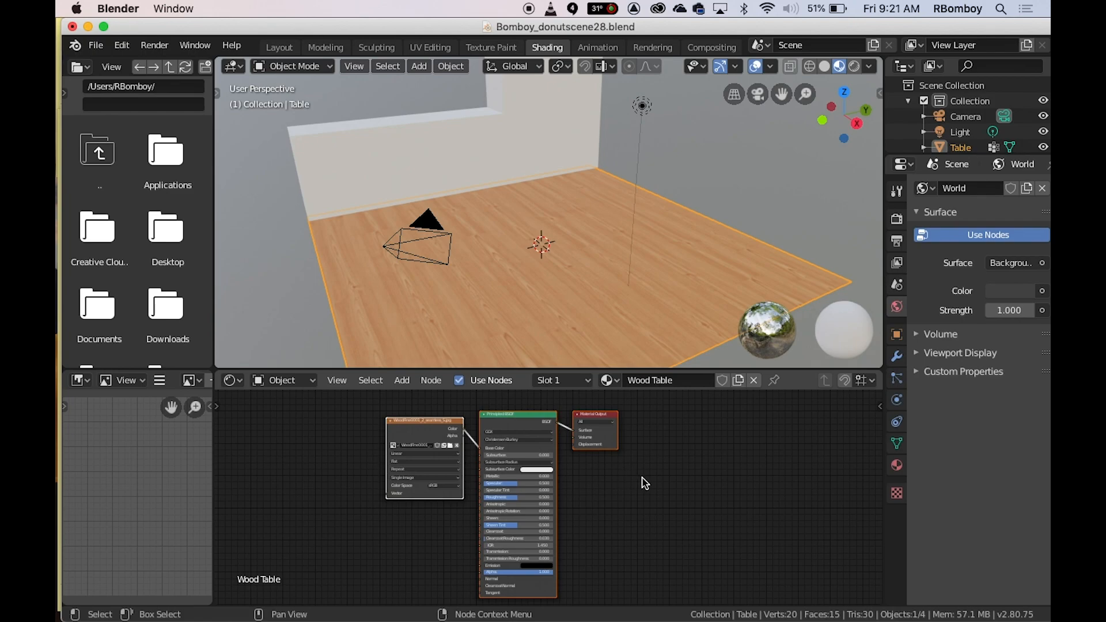
scroll(643, 482, up, 1)
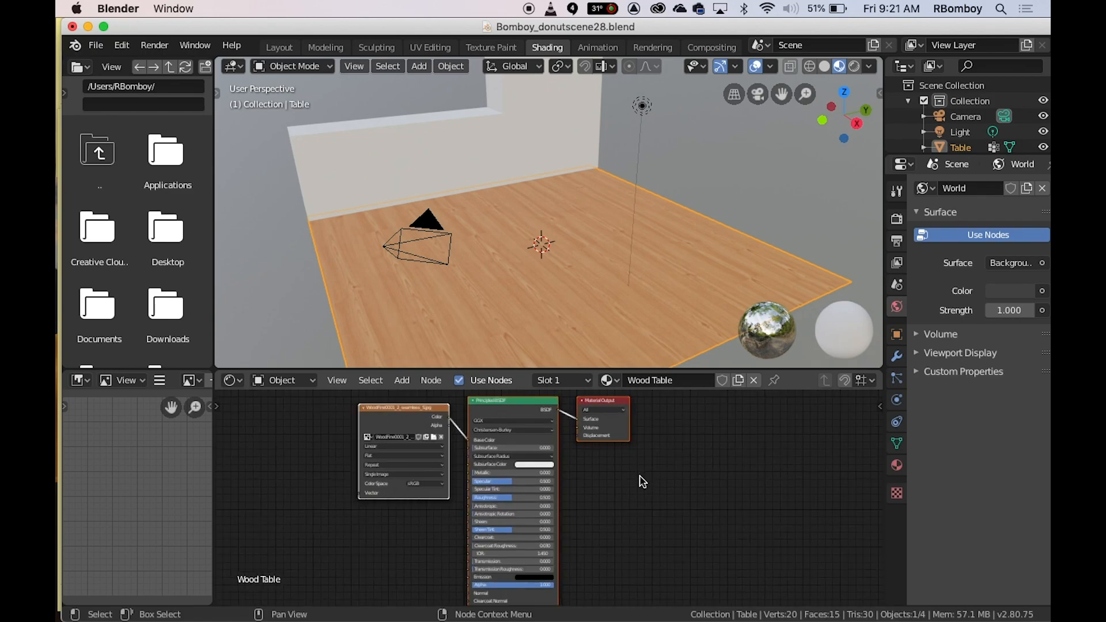
scroll(644, 482, up, 1)
scroll(643, 482, down, 2)
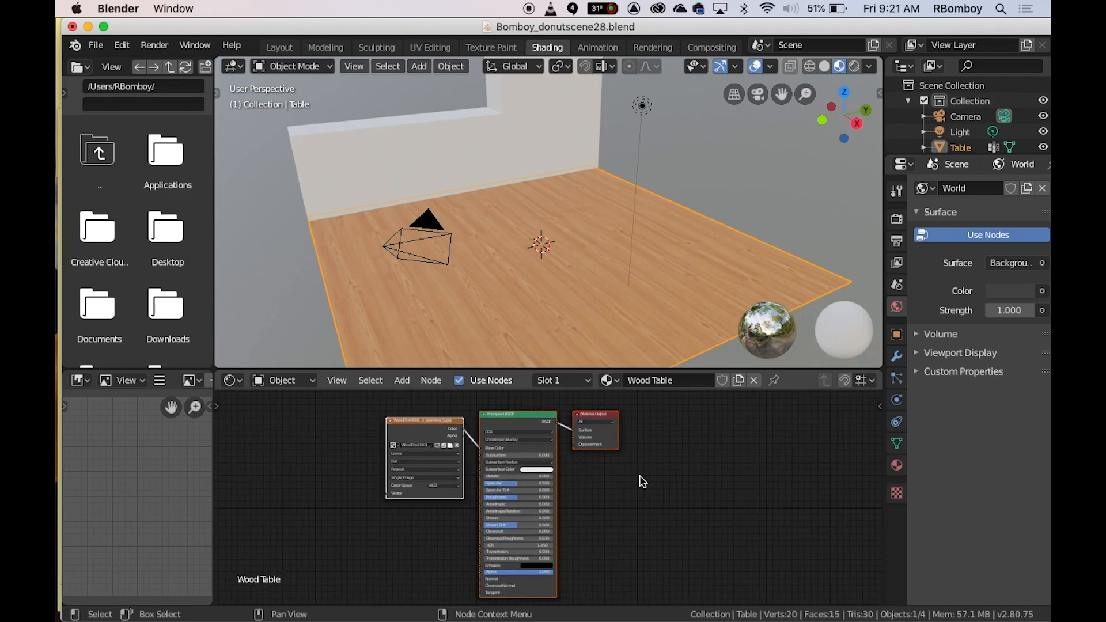
Select the point light and move it lower, closer to the table surface
middle_drag(629, 238, 529, 243)
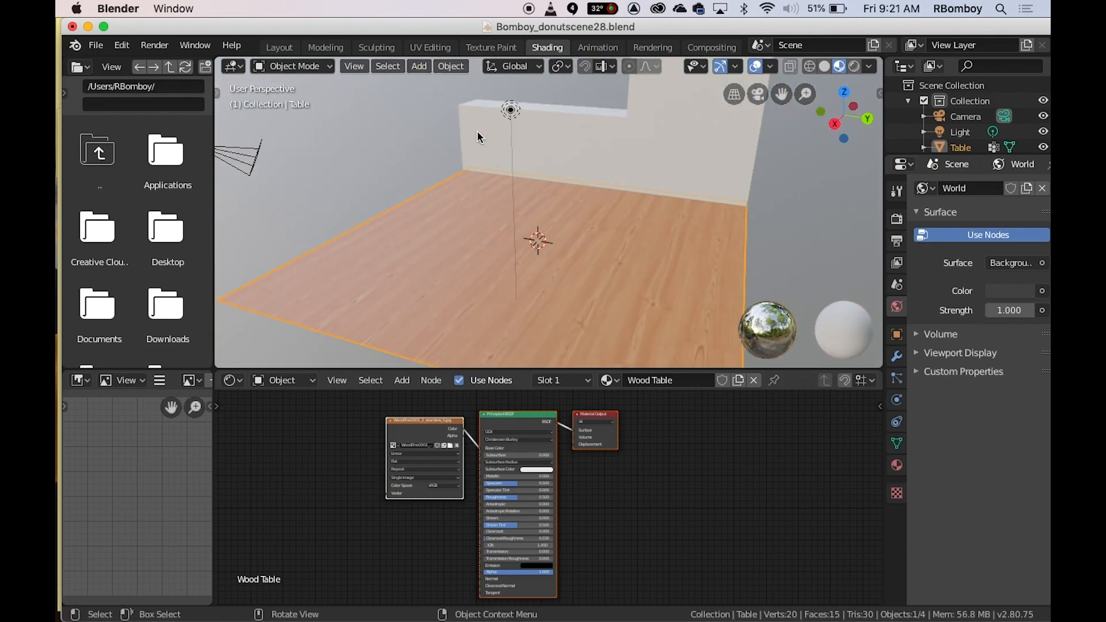
click(510, 109)
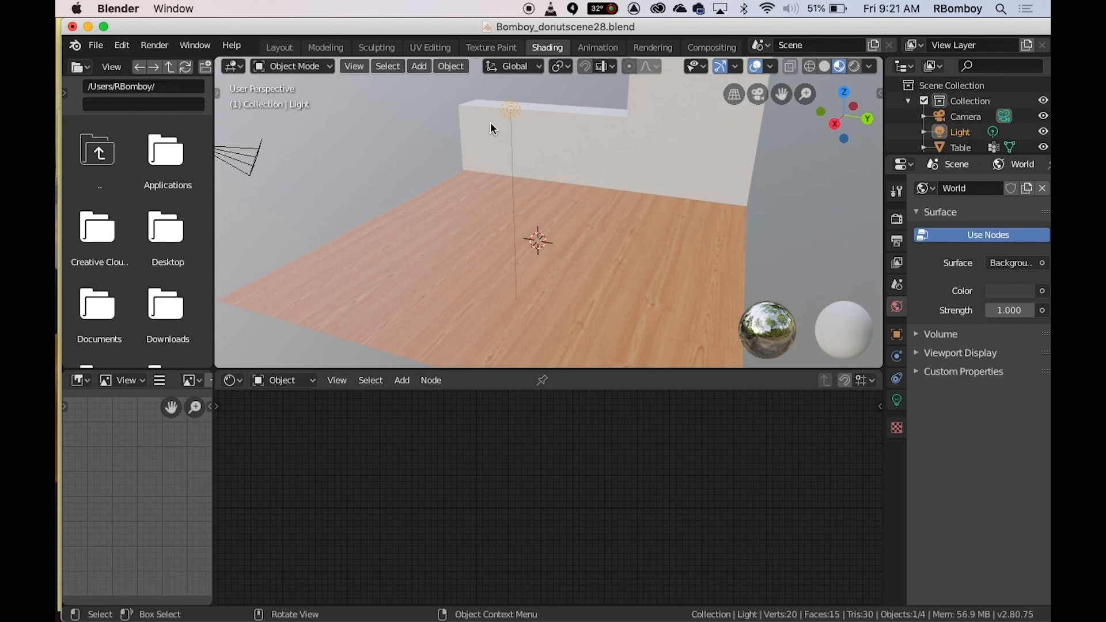
key(g)
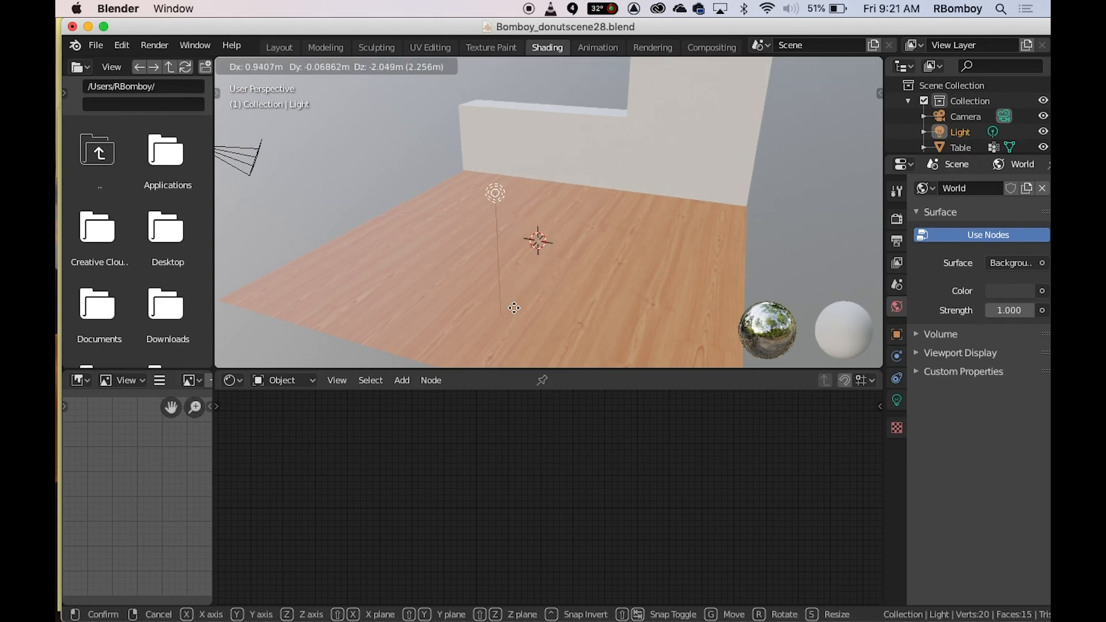
click(601, 276)
middle_drag(600, 275, 583, 254)
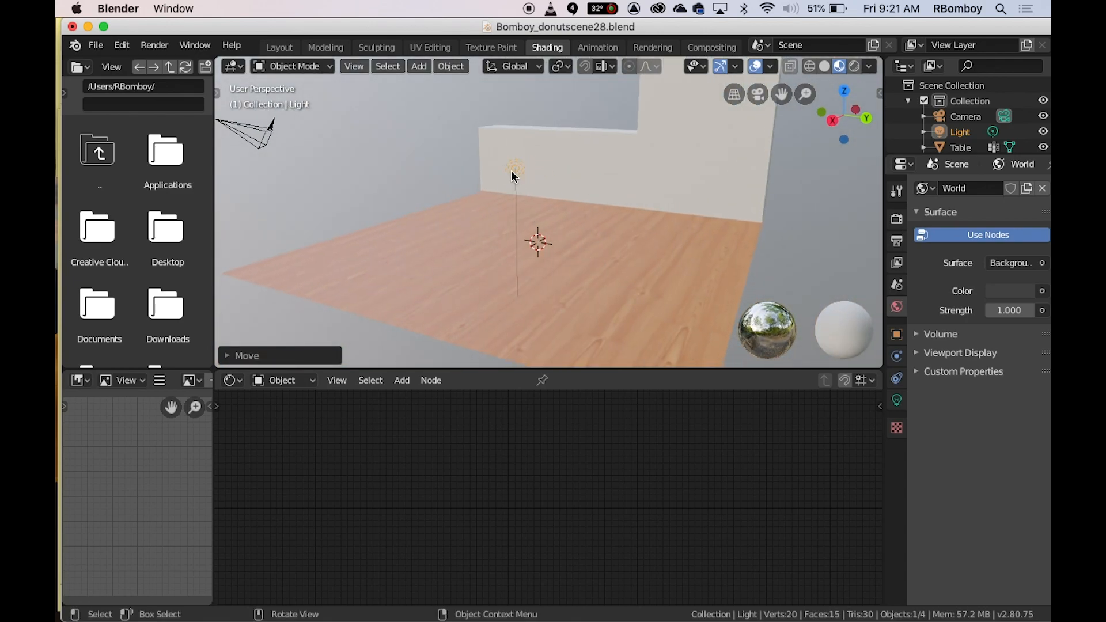
click(513, 171)
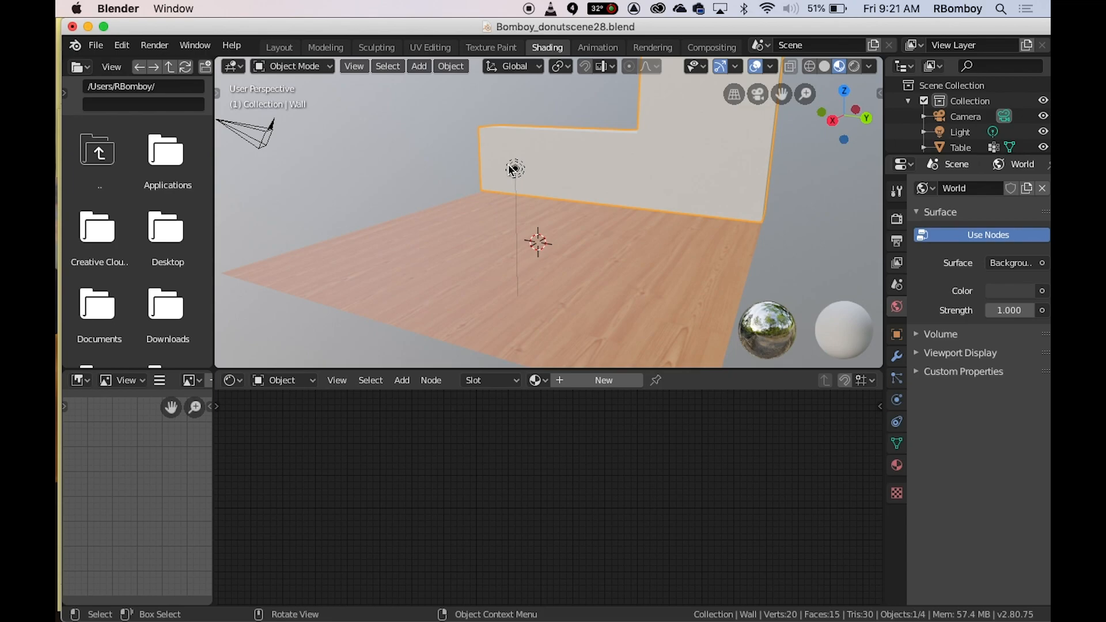
key(g)
click(523, 178)
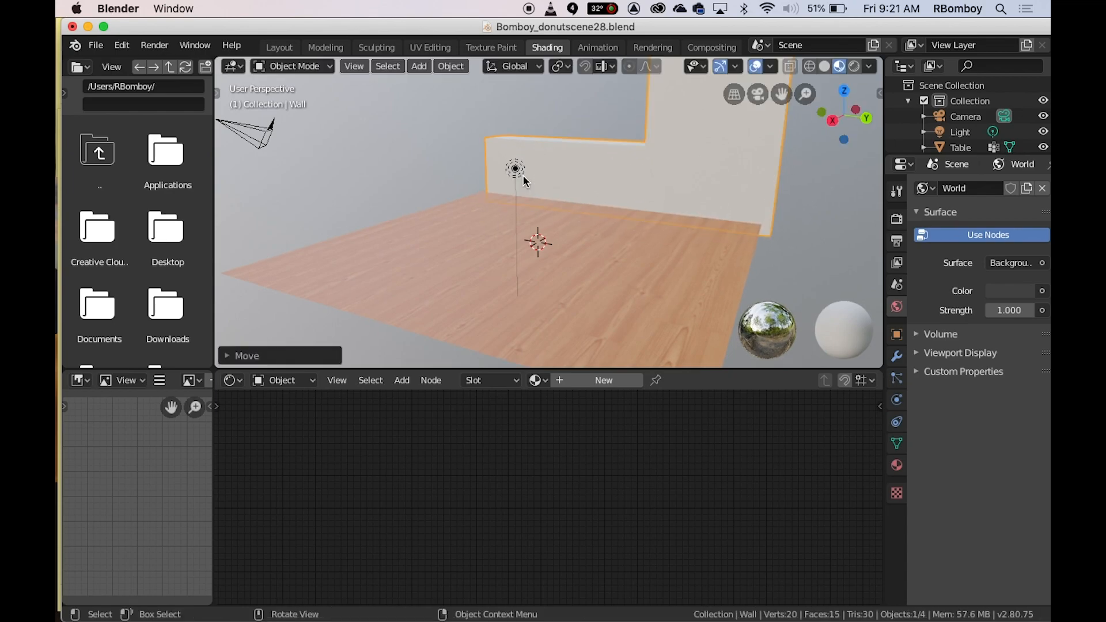
key(ctrl+z)
Select the point light and move it further down toward the middle of the table
click(516, 169)
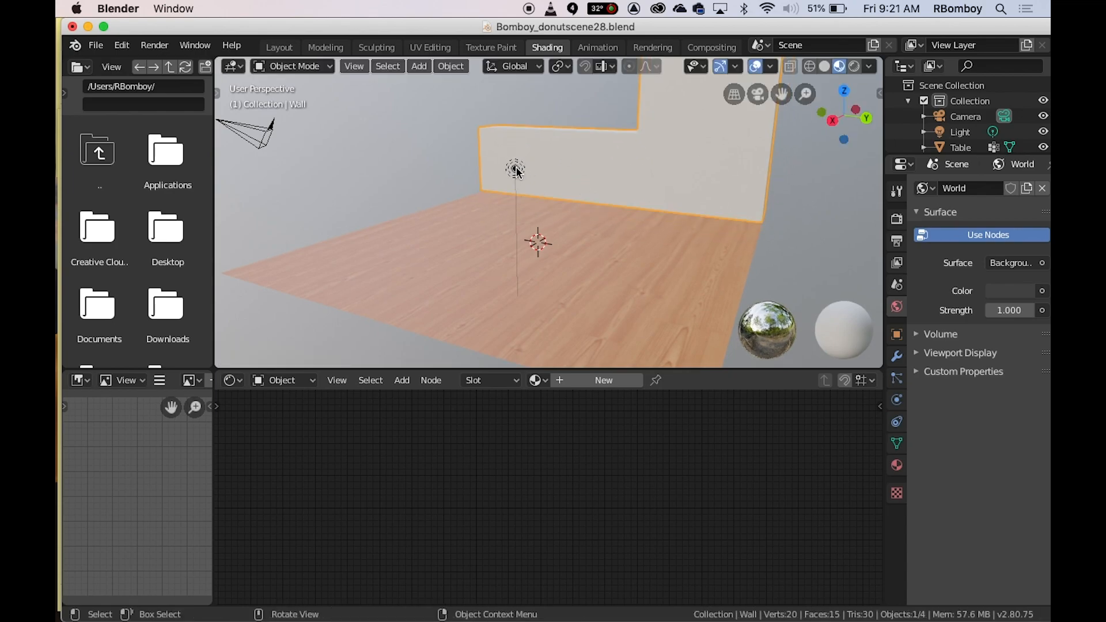
key(g)
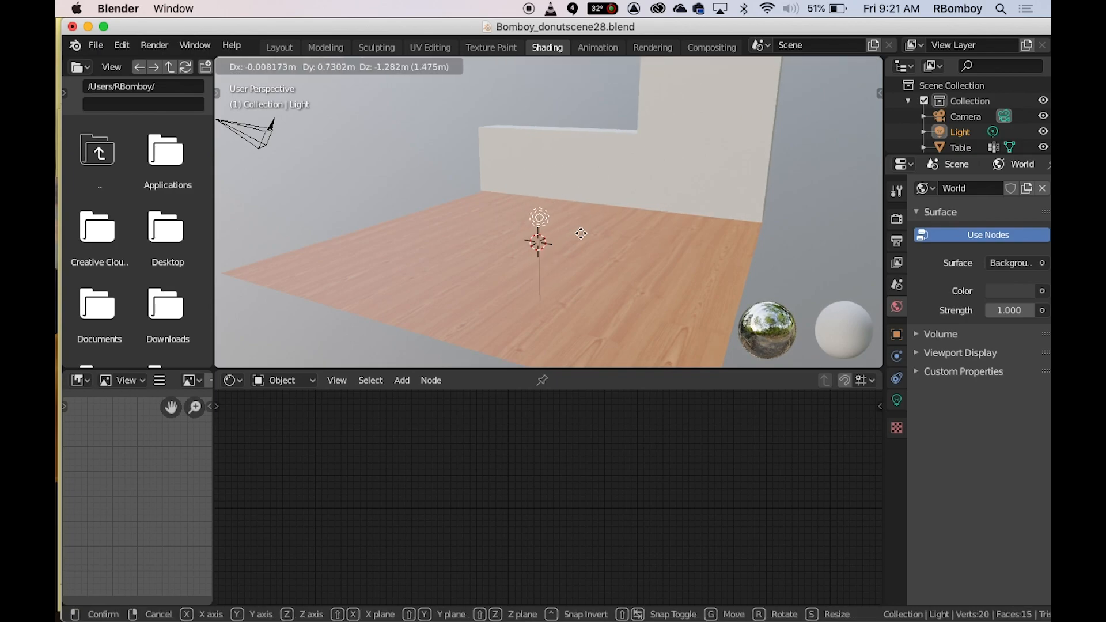
click(584, 227)
middle_drag(742, 195, 738, 262)
Change the viewport's preview lighting environment to the dark studio HDRI
click(770, 329)
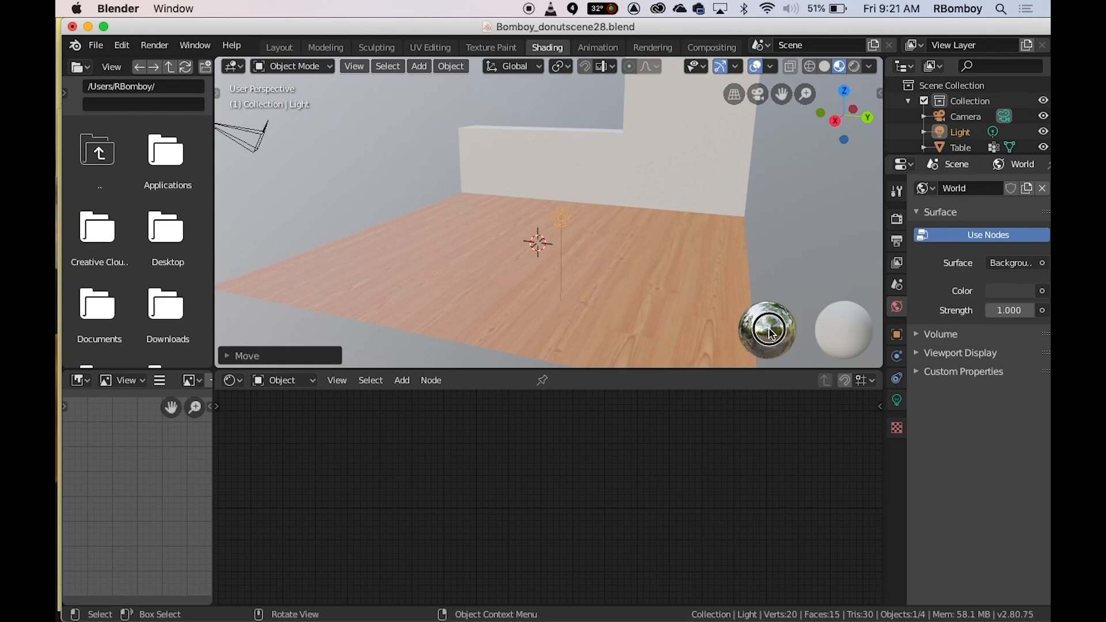
click(870, 67)
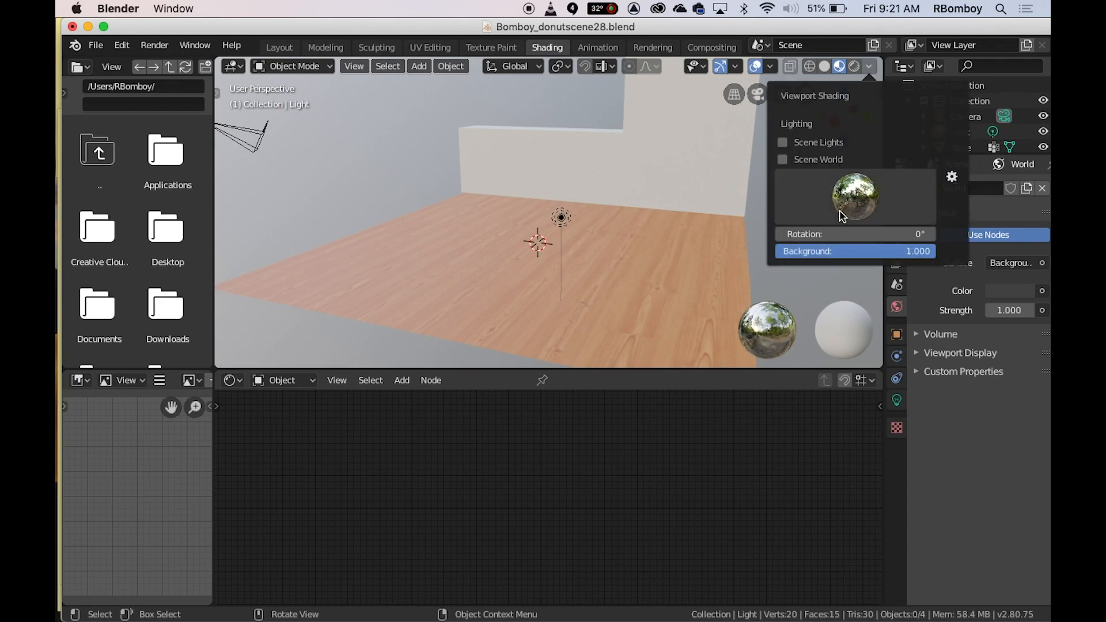
click(855, 201)
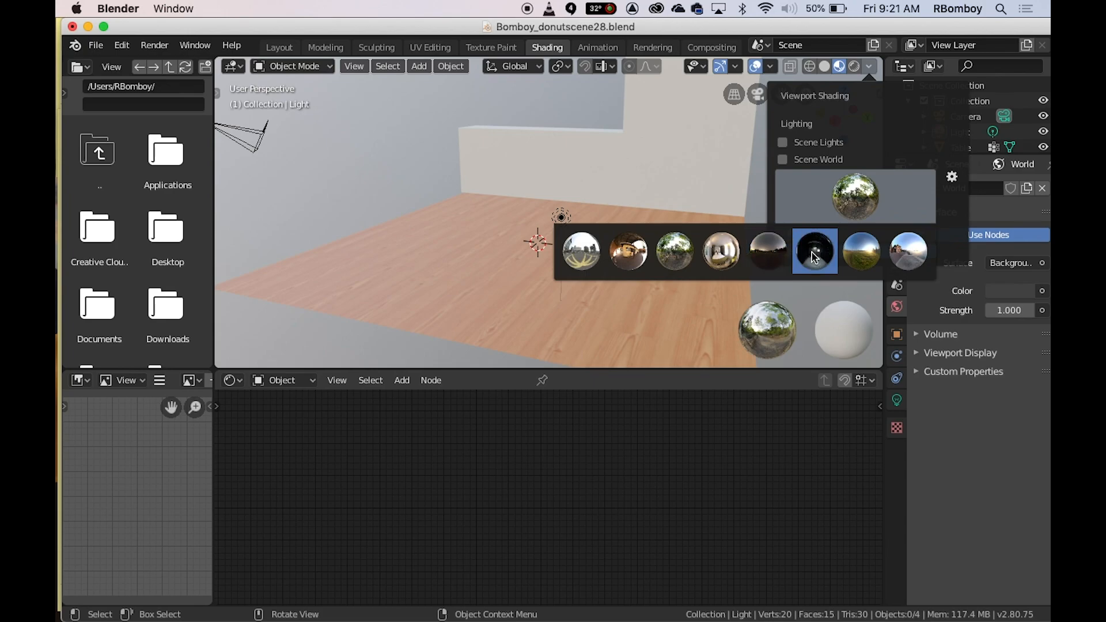
click(814, 254)
Select the point light again and shift it toward the 3D cursor near the table's centre
click(561, 221)
middle_drag(627, 165, 702, 237)
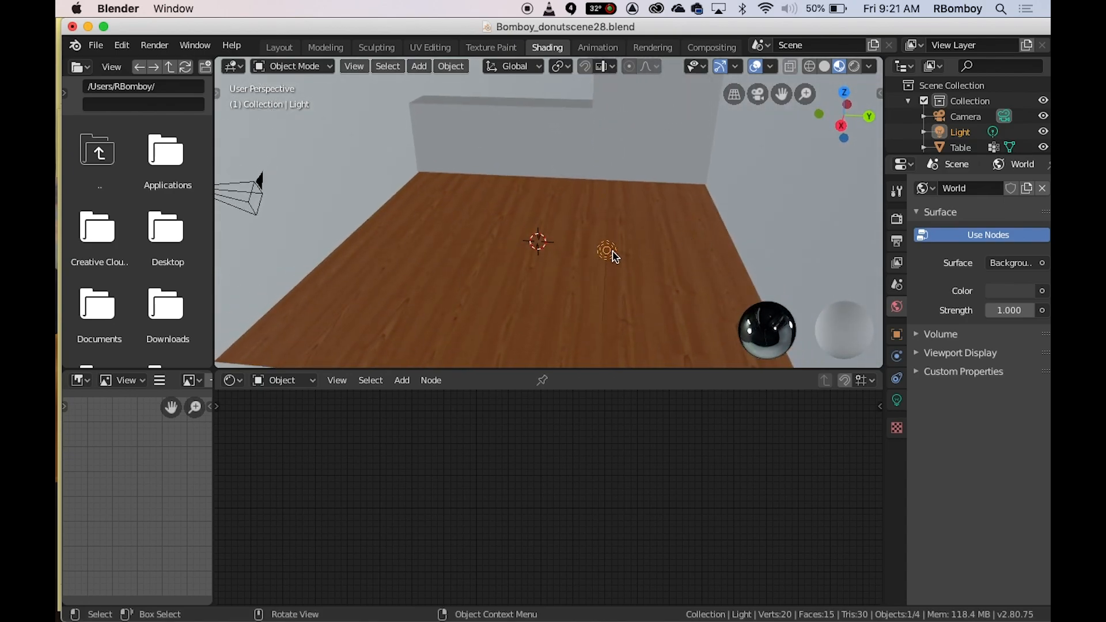
key(g)
click(581, 236)
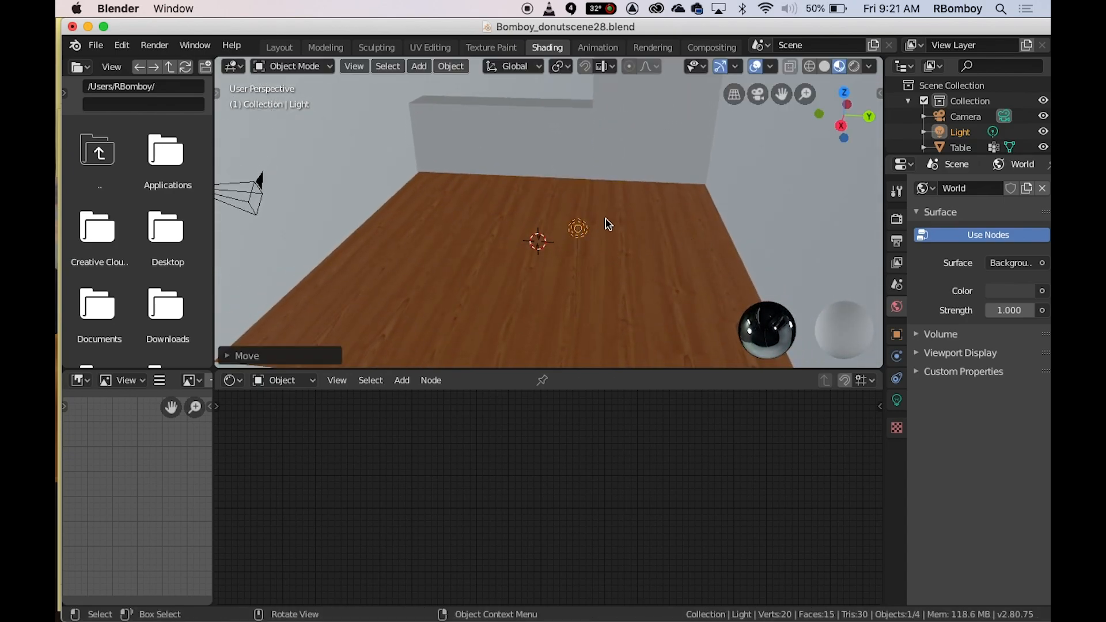
Raise the point light's power to 1046.2 W
click(897, 399)
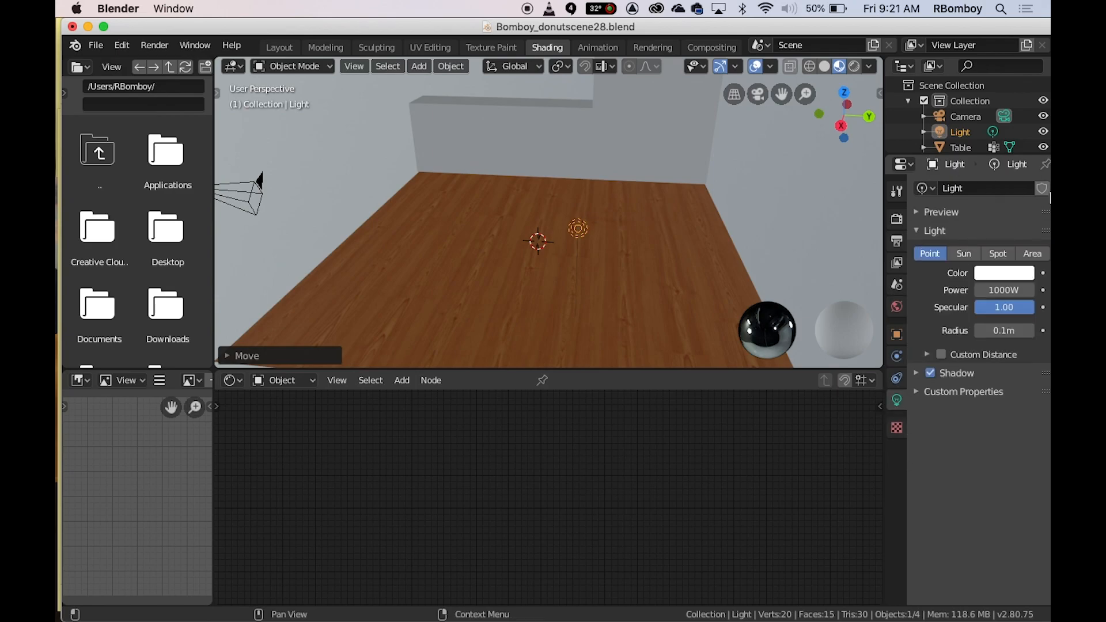
click(997, 293)
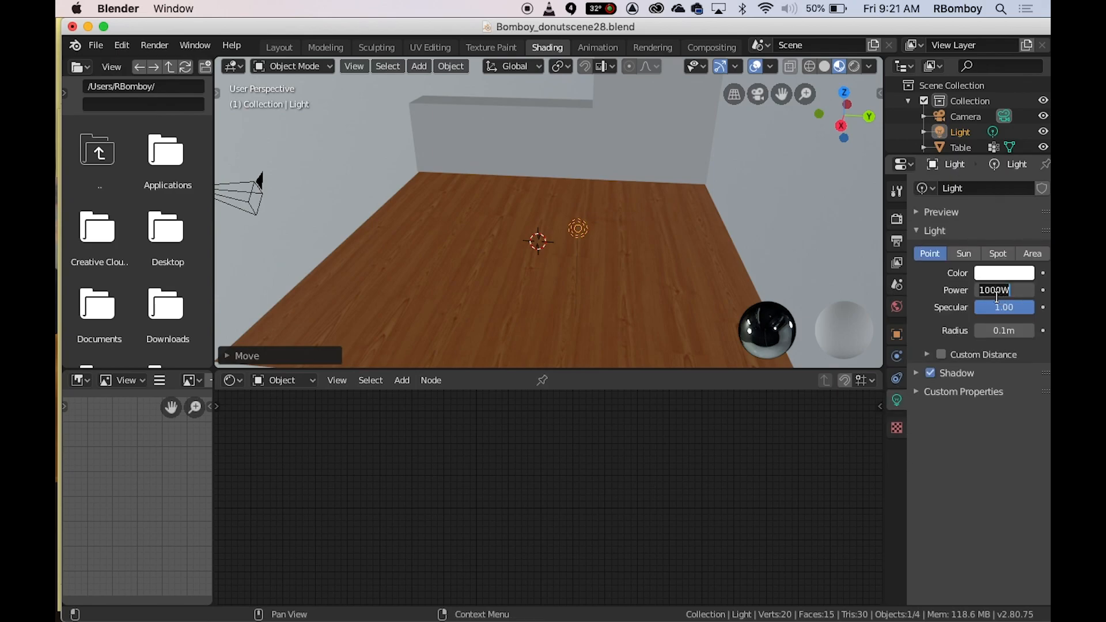
click(923, 298)
drag(993, 290, 1015, 290)
middle_drag(663, 242, 610, 261)
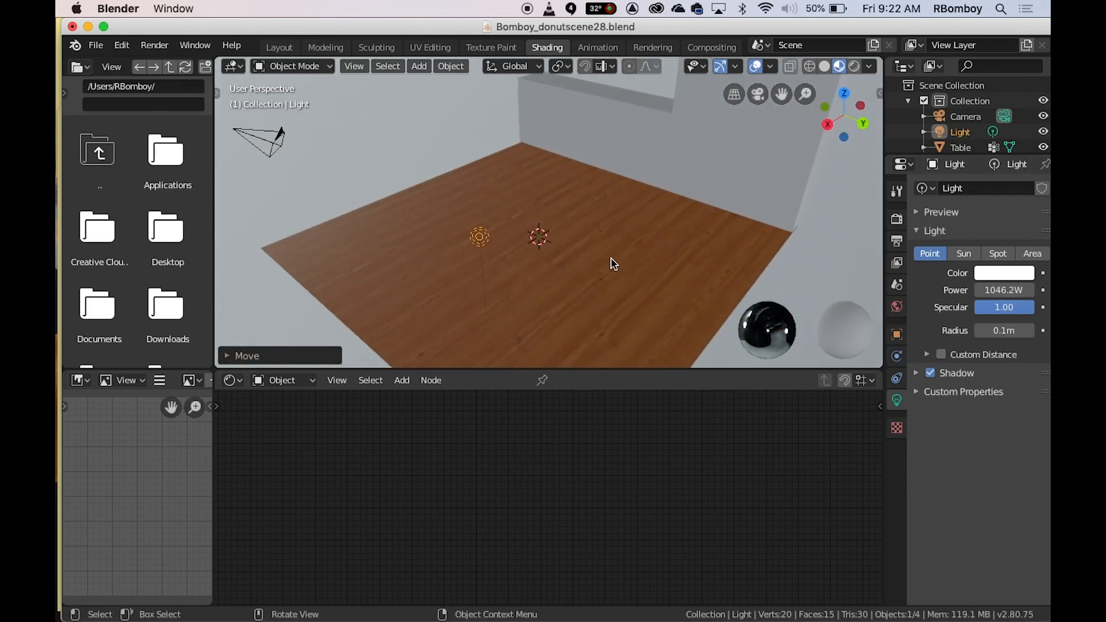
Switch the viewport to Rendered shading and move the light across the table toward the wall side
click(854, 68)
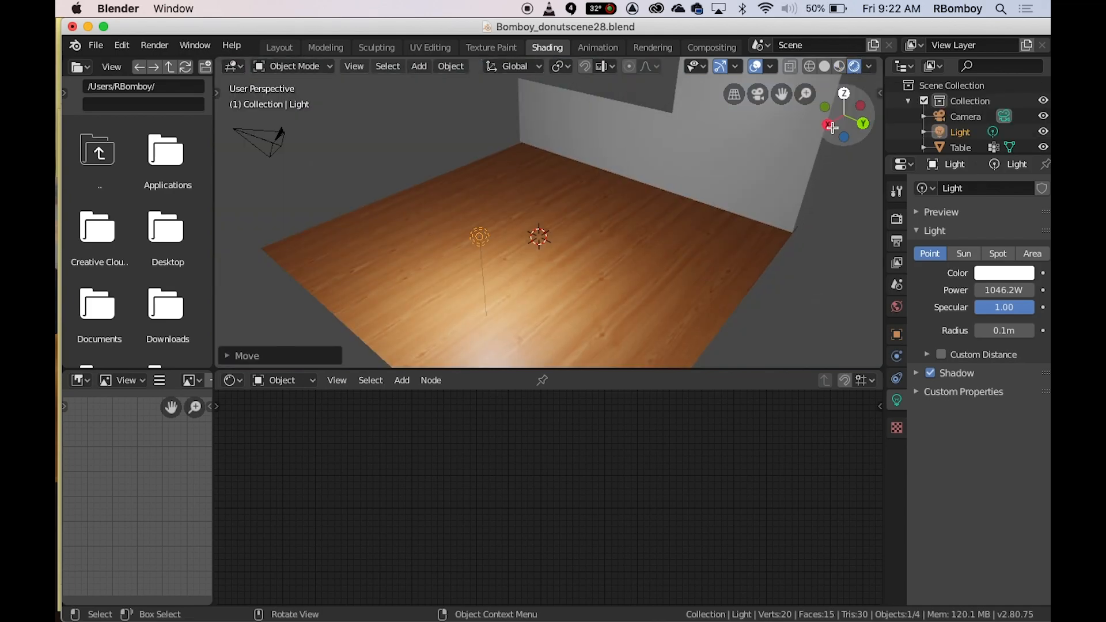
middle_drag(612, 305, 660, 265)
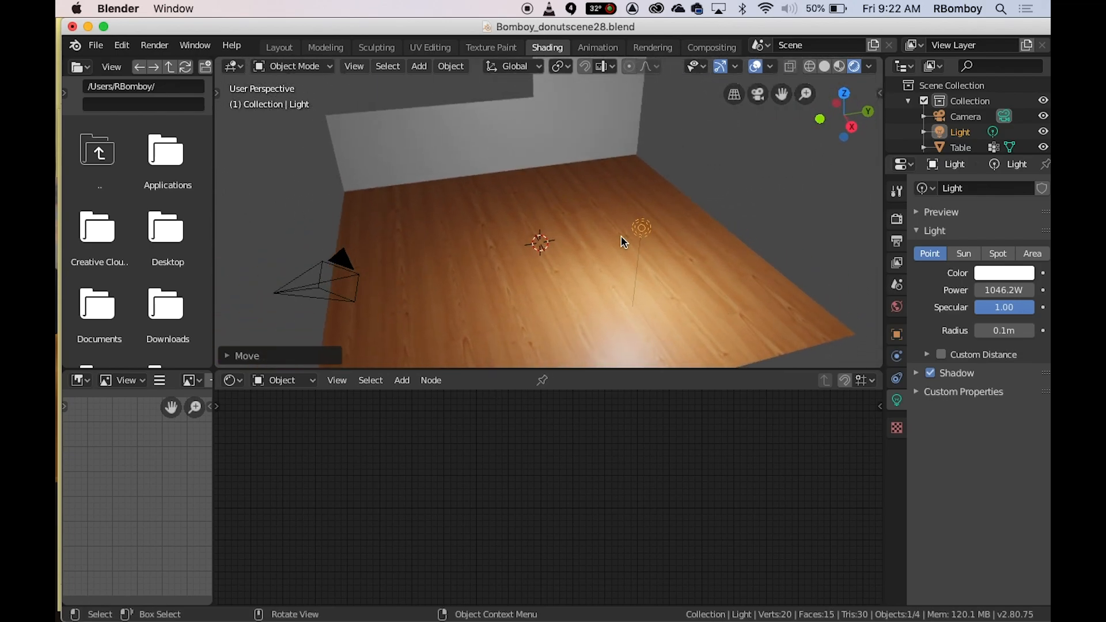
key(g)
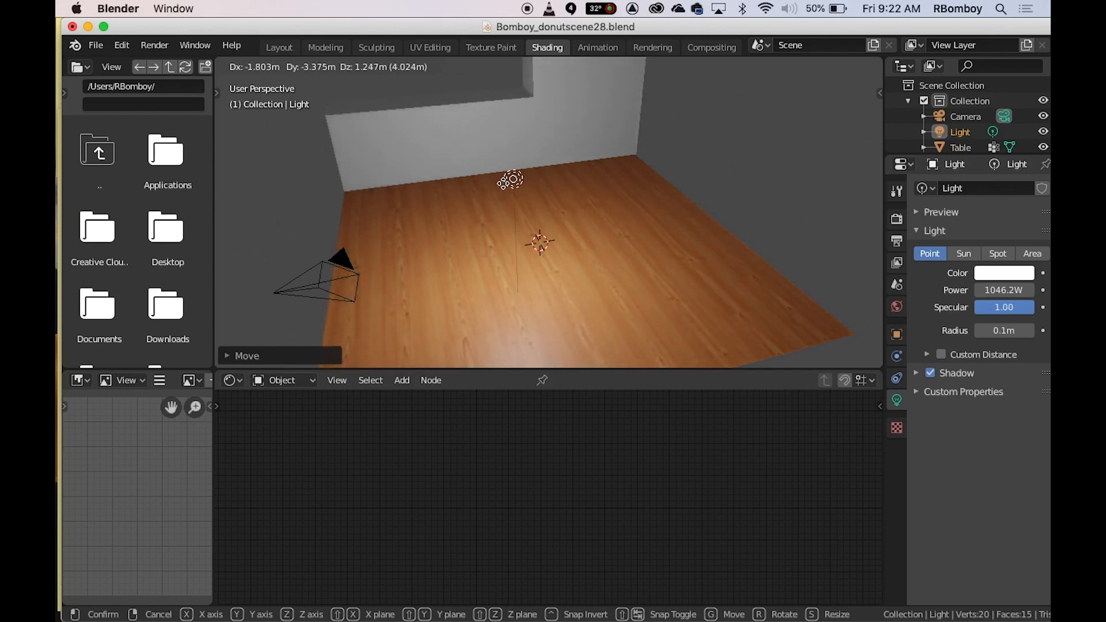
click(599, 182)
Lower the point light by about 1.4 m, and shift it about 2.9 m in negative X to sit over the table
middle_drag(698, 283, 632, 208)
key(g)
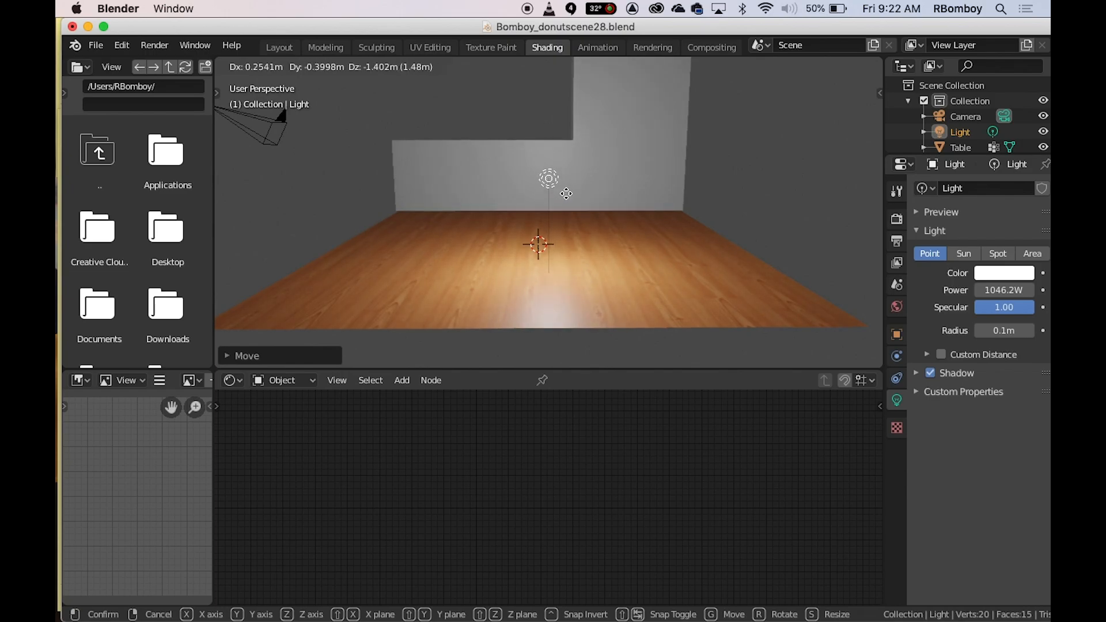
click(567, 195)
middle_drag(562, 184, 443, 212)
key(g)
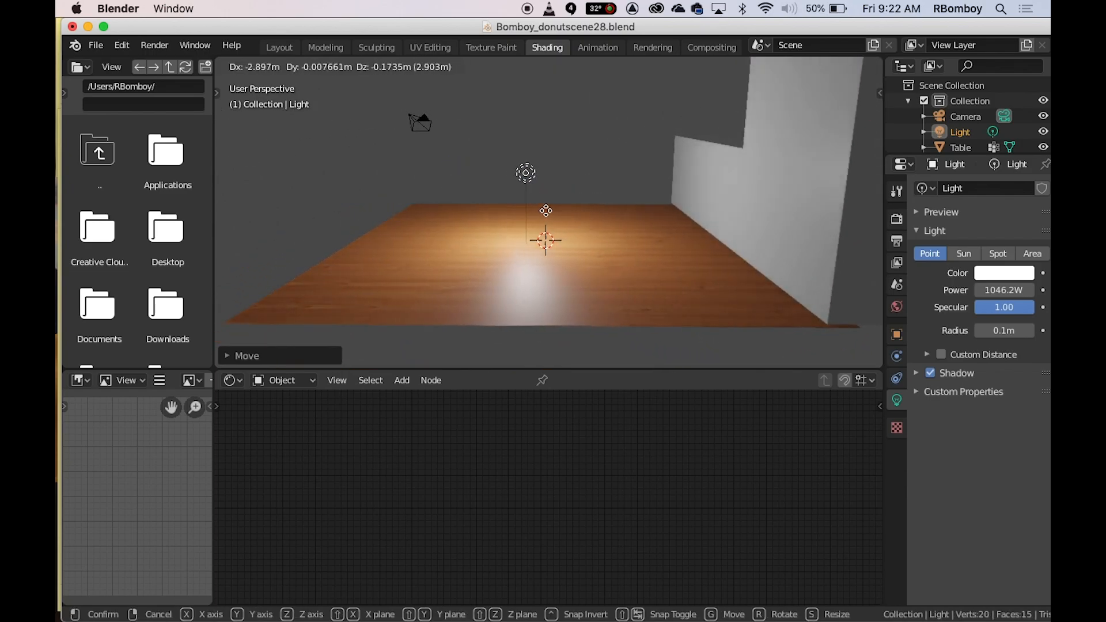
click(548, 216)
middle_drag(551, 219, 660, 259)
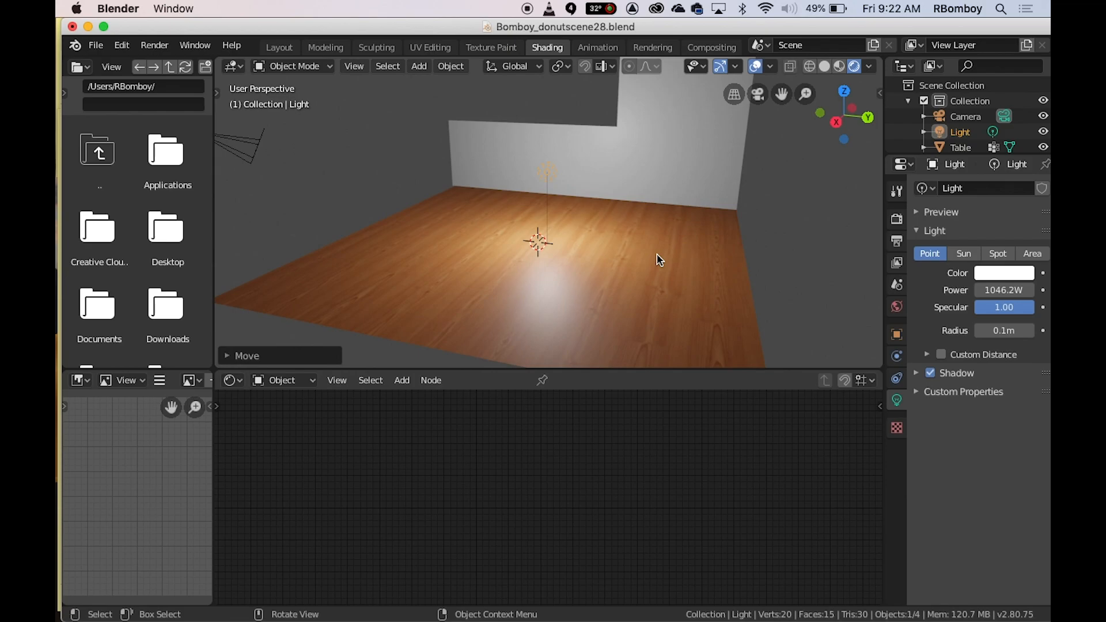
Select the table, move its wood image texture node well away from the Principled BSDF, and enlarge the node editor's height
click(694, 314)
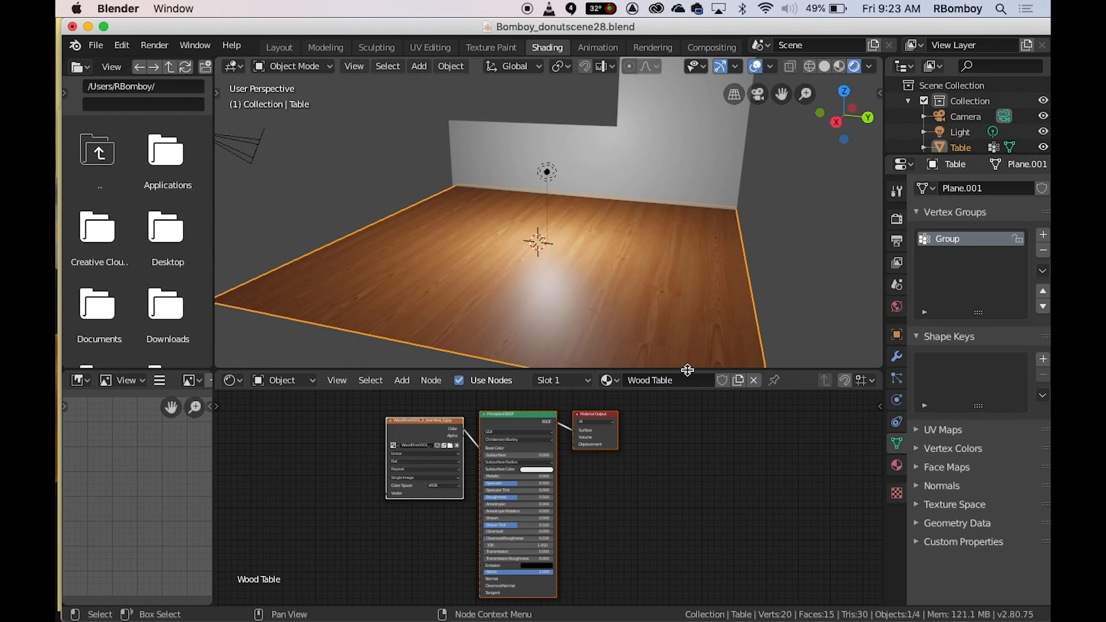
mouse_move(425, 420)
mouse_down()
mouse_move(326, 419)
mouse_move(531, 420)
mouse_move(457, 420)
mouse_move(454, 443)
mouse_move(486, 417)
mouse_move(442, 420)
mouse_move(459, 460)
mouse_move(687, 507)
mouse_move(443, 504)
mouse_move(417, 429)
mouse_up()
click(716, 476)
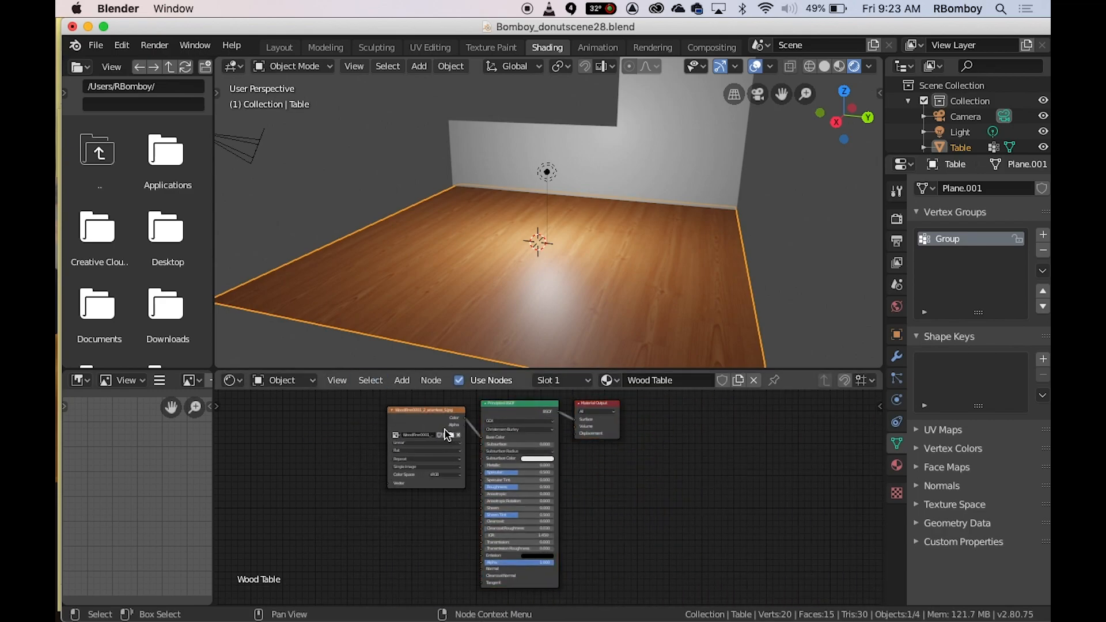
drag(425, 412, 274, 417)
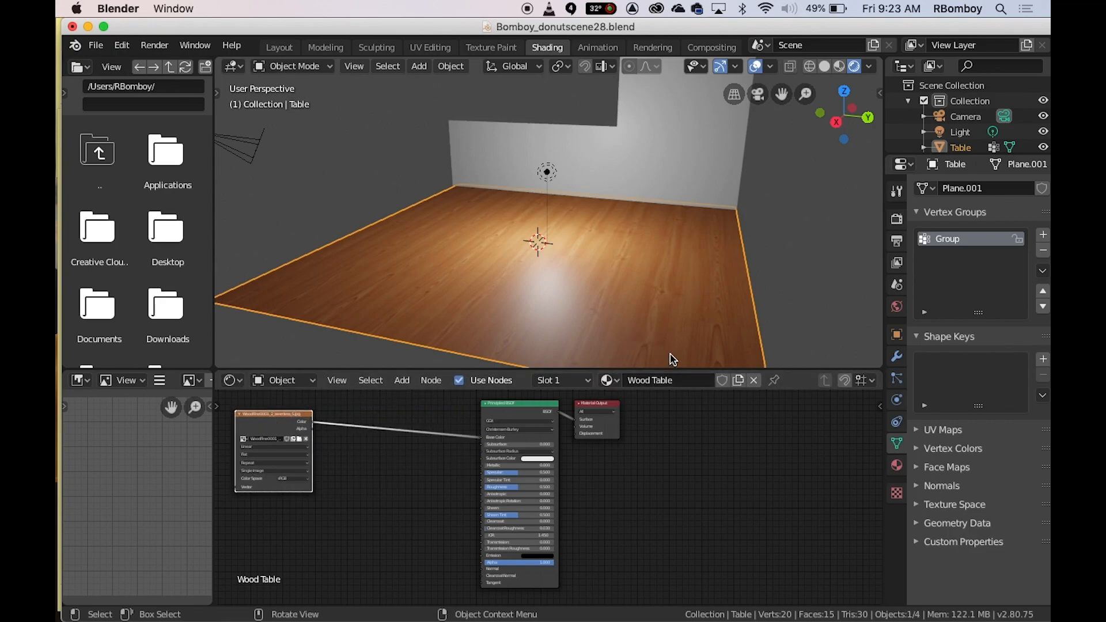
drag(668, 368, 678, 234)
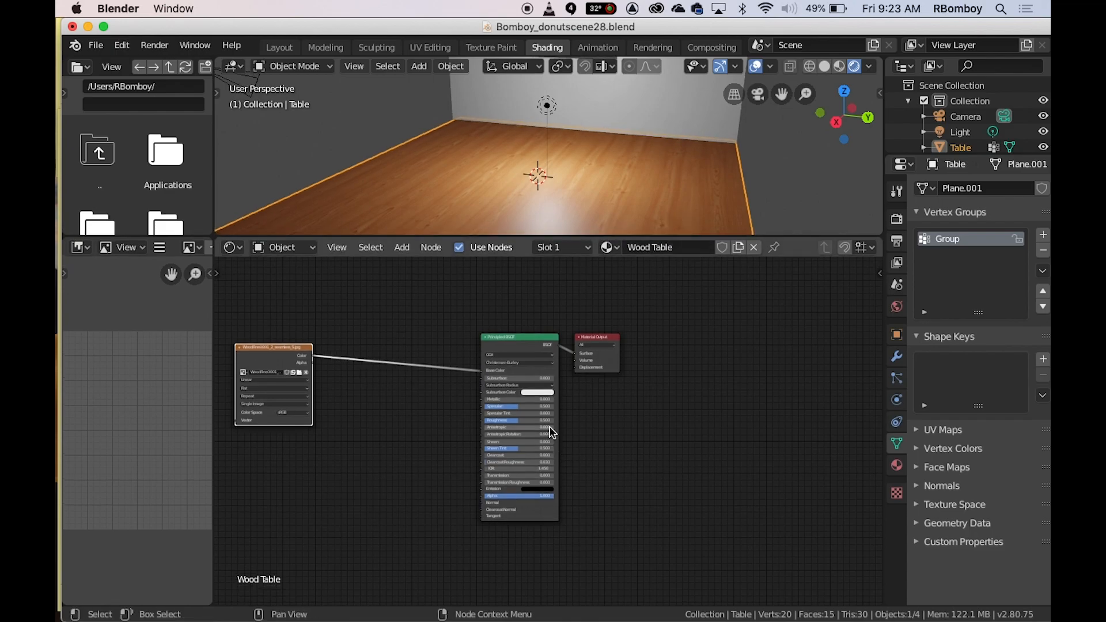
Examine the Principled BSDF's settings and the wood image texture node linked to its Base Color
scroll(555, 445, up, 8)
scroll(555, 446, up, 2)
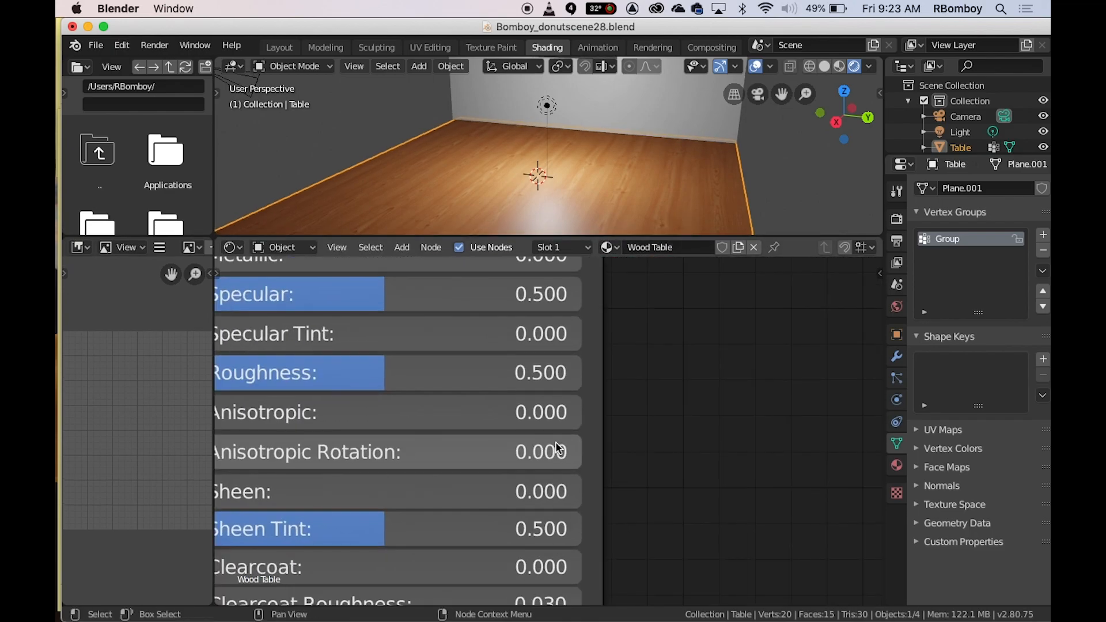
scroll(558, 448, down, 3)
middle_drag(674, 379, 818, 383)
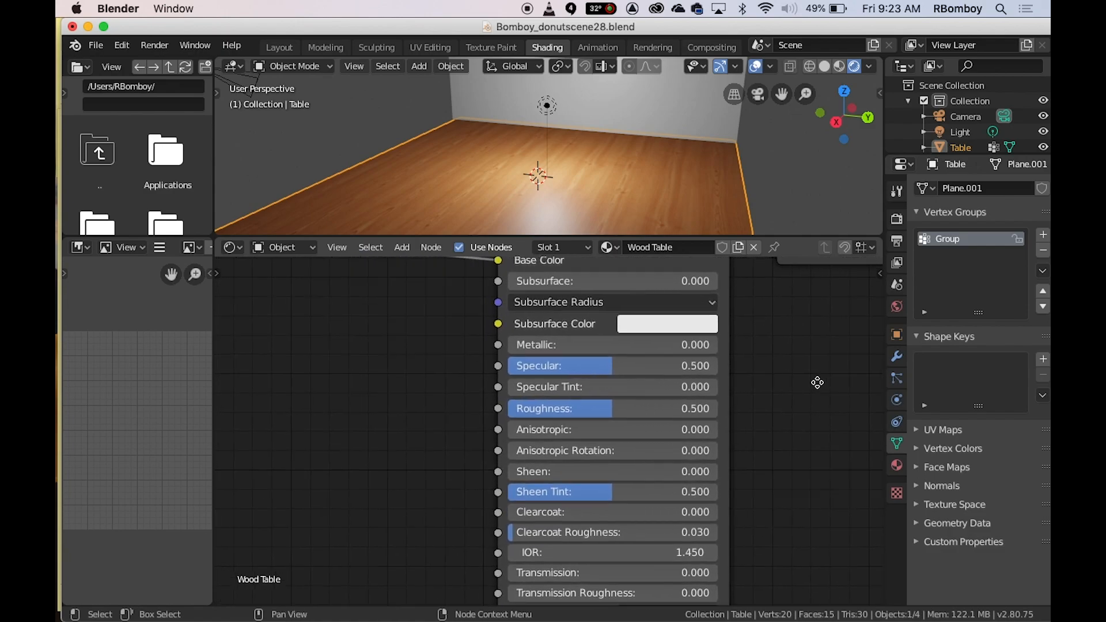
middle_drag(365, 361, 549, 419)
mouse_move(356, 383)
middle_down()
mouse_move(664, 471)
mouse_move(628, 284)
mouse_move(694, 418)
mouse_move(627, 383)
mouse_move(662, 414)
mouse_move(655, 396)
middle_up()
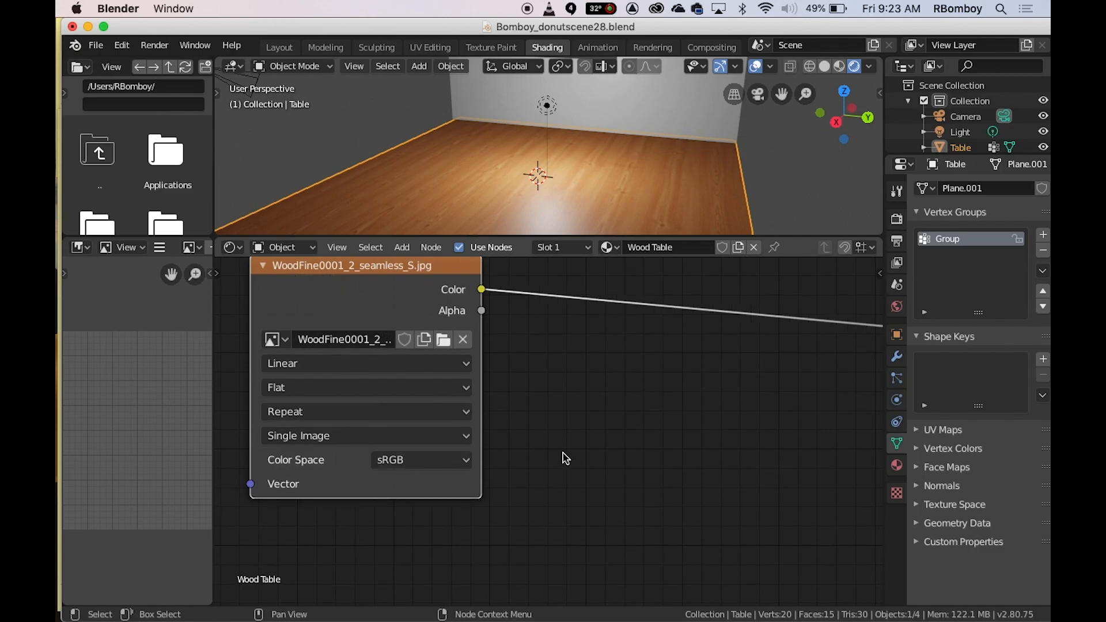
scroll(650, 484, down, 2)
middle_drag(694, 454, 600, 449)
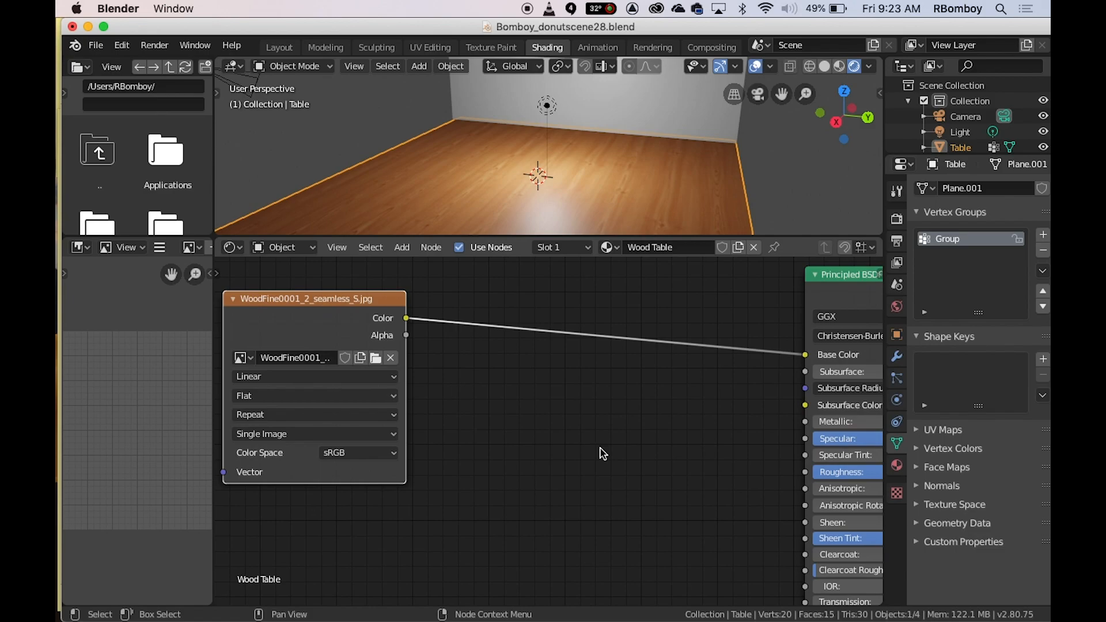
scroll(603, 453, up, 3)
scroll(595, 454, down, 5)
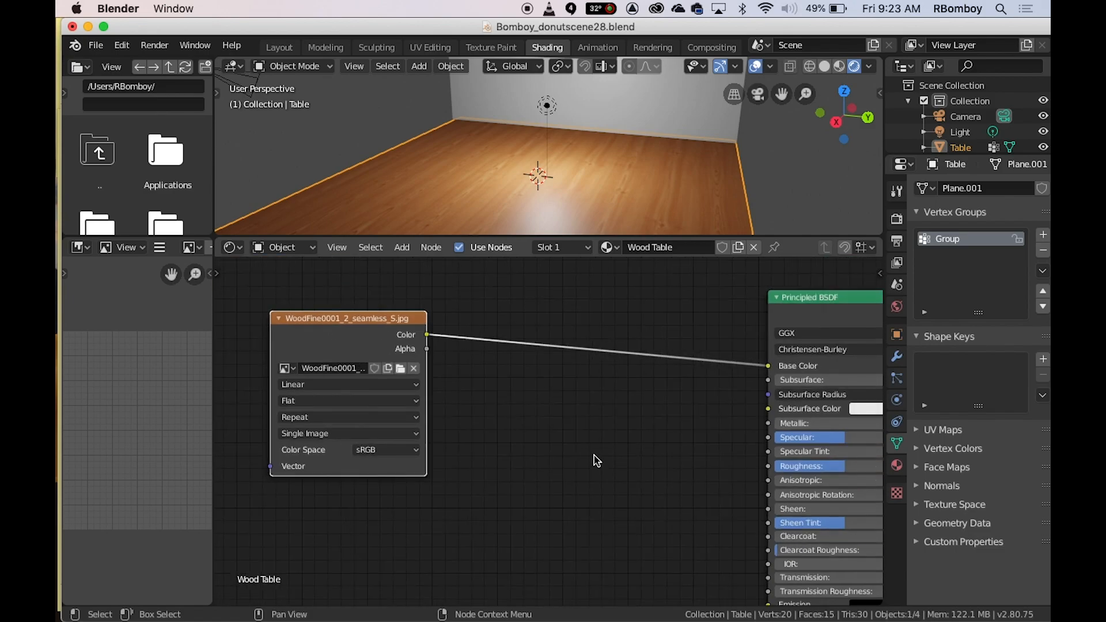
Move the Principled BSDF closer to the wood image node, and unplug and reconnect the image's Color output to Base Color
drag(805, 318, 719, 312)
drag(684, 360, 536, 381)
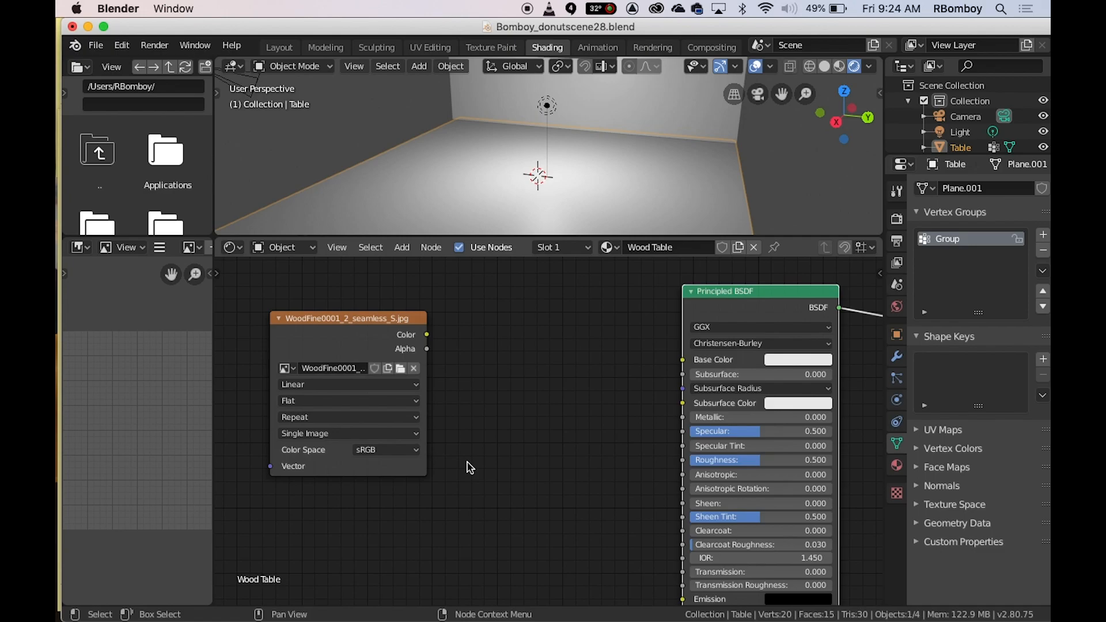
drag(427, 342, 682, 362)
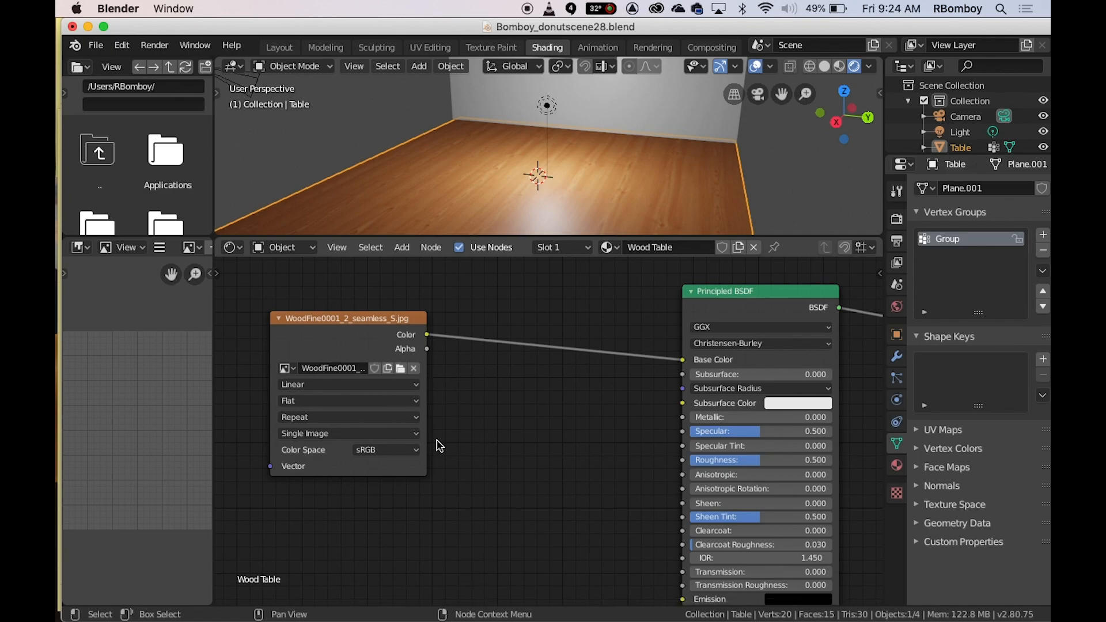
Insert a ColorRamp node on the link between the wood image and Base Color, and inspect the table's surface up close
click(404, 249)
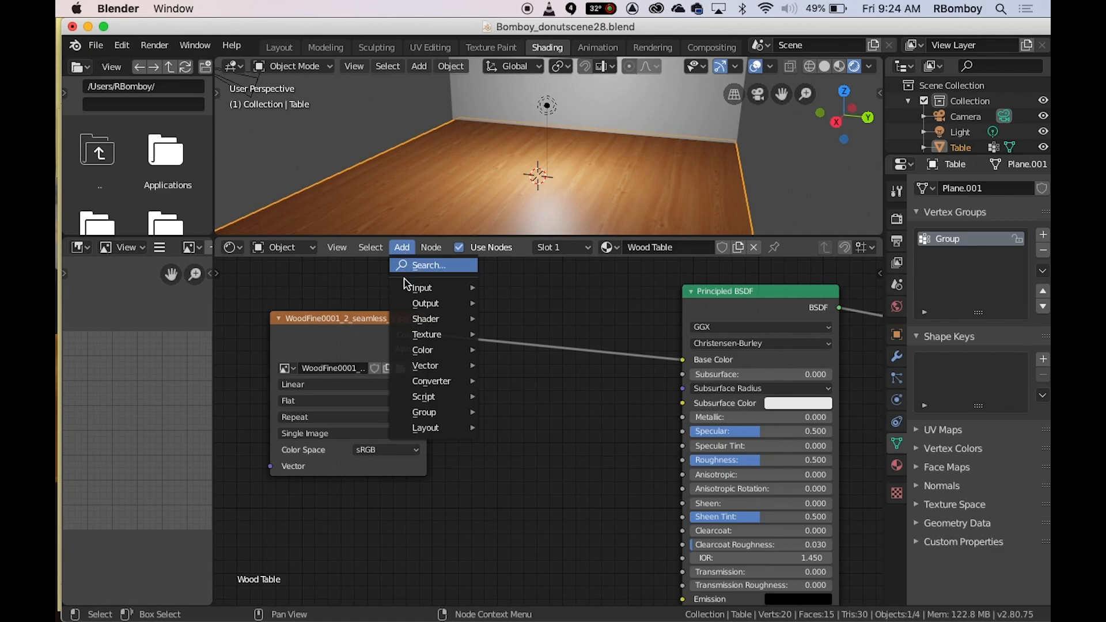
mouse_move(433, 387)
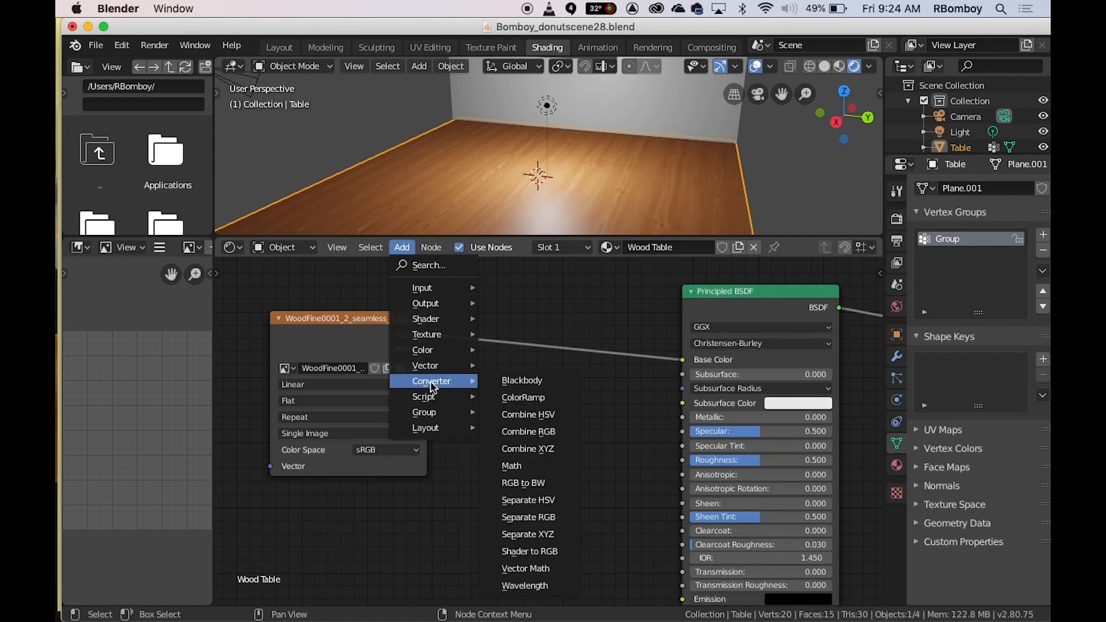
click(540, 399)
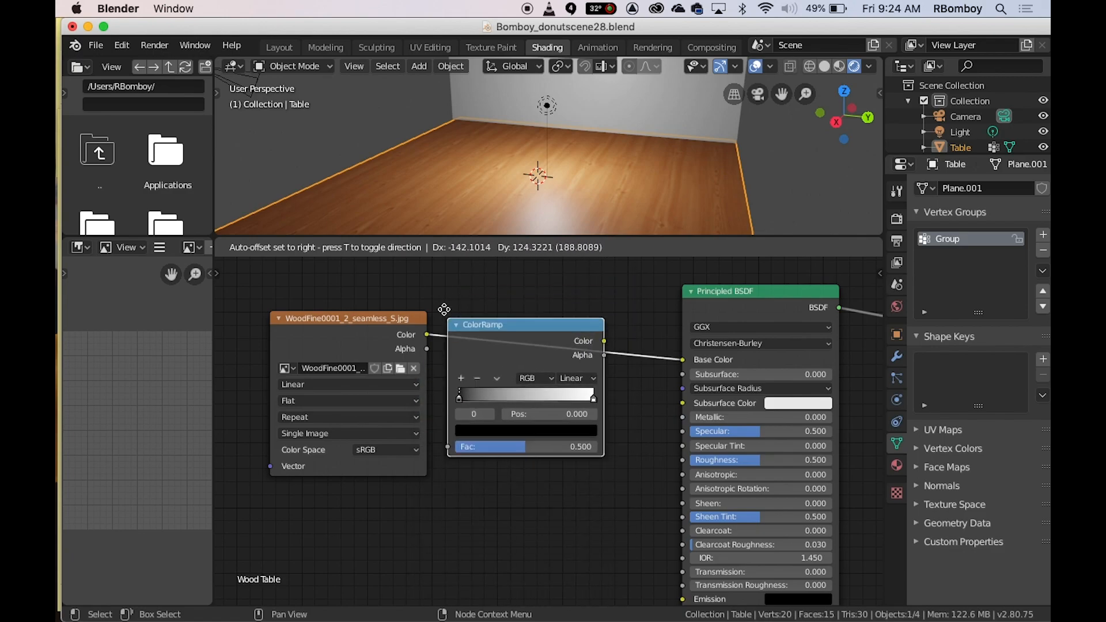
click(457, 303)
mouse_move(419, 619)
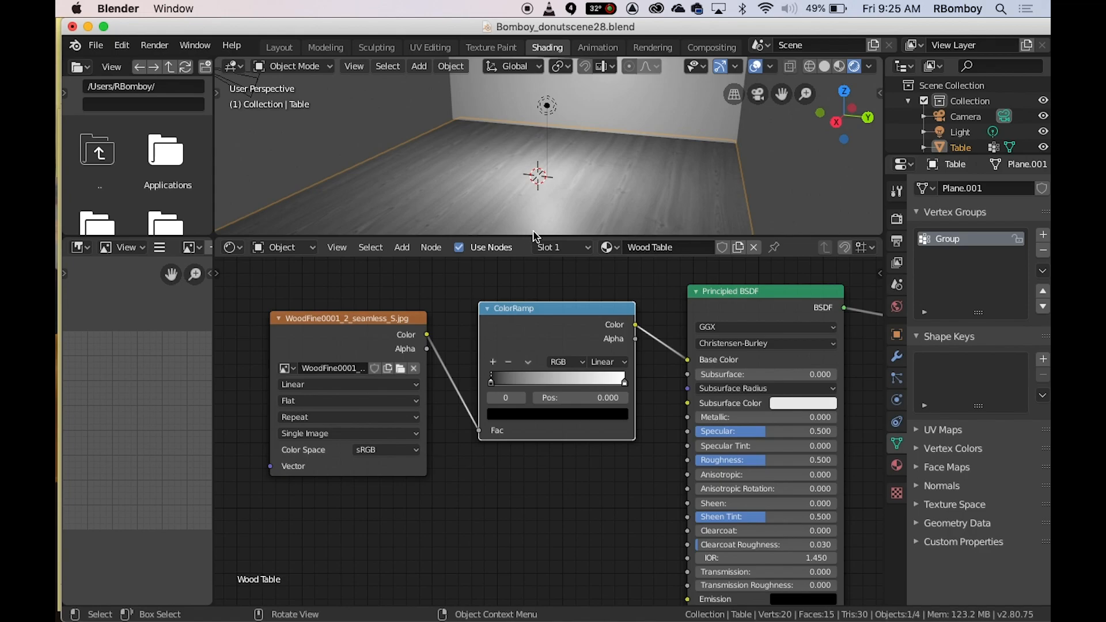
middle_drag(629, 174, 569, 200)
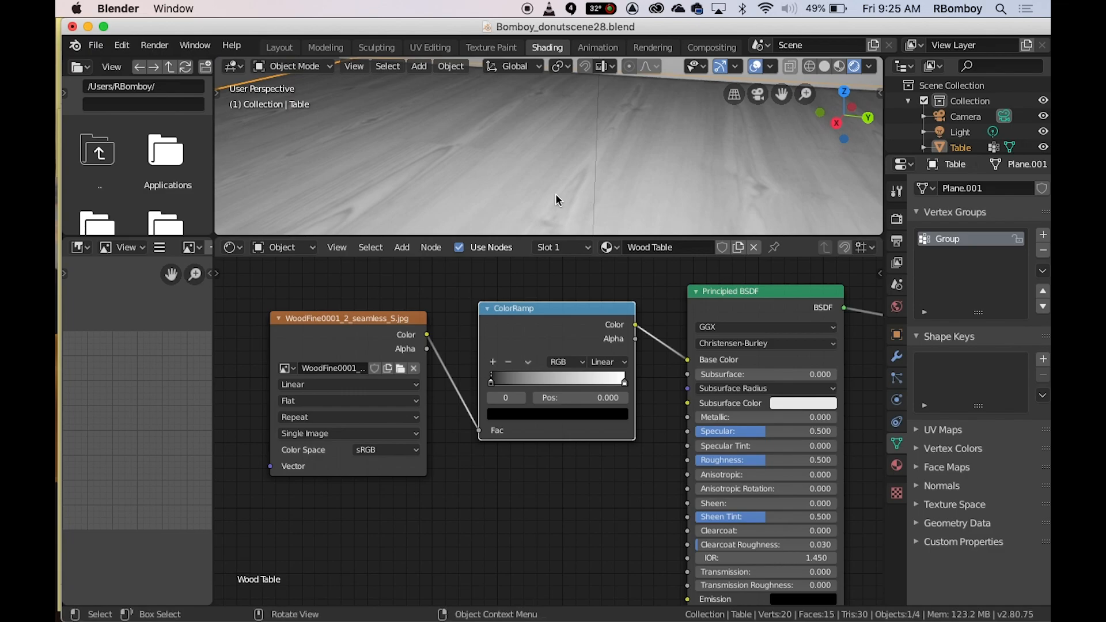
middle_drag(510, 134, 702, 152)
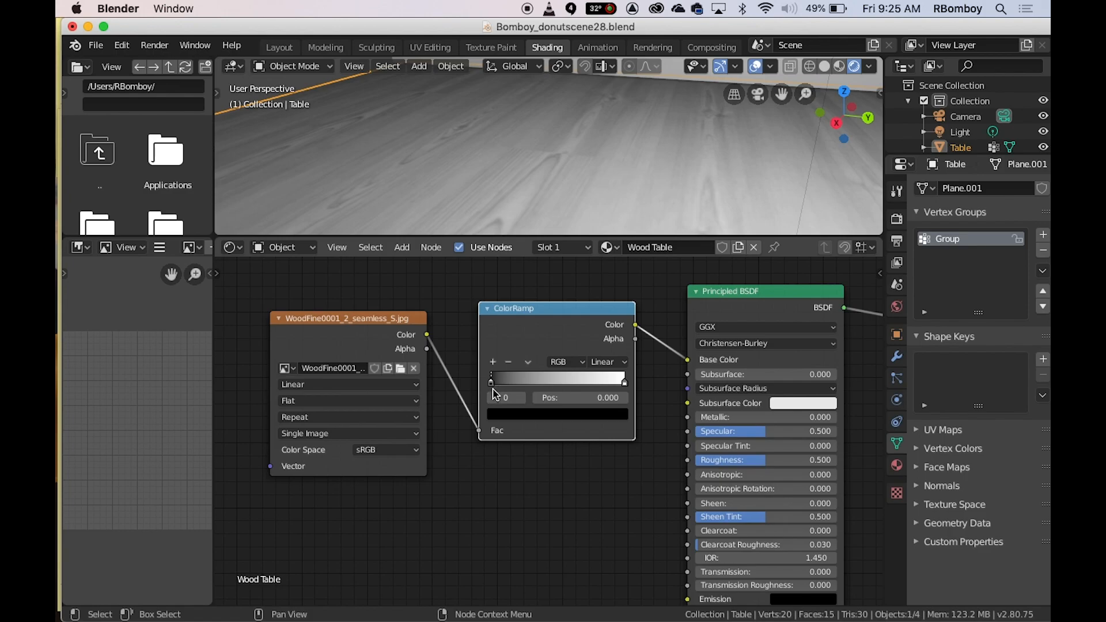
Try the ColorRamp's black stop, keeping it at position 0.000, and slide the white stop to 0.991
mouse_move(493, 389)
mouse_down()
mouse_move(503, 391)
mouse_move(490, 391)
mouse_up()
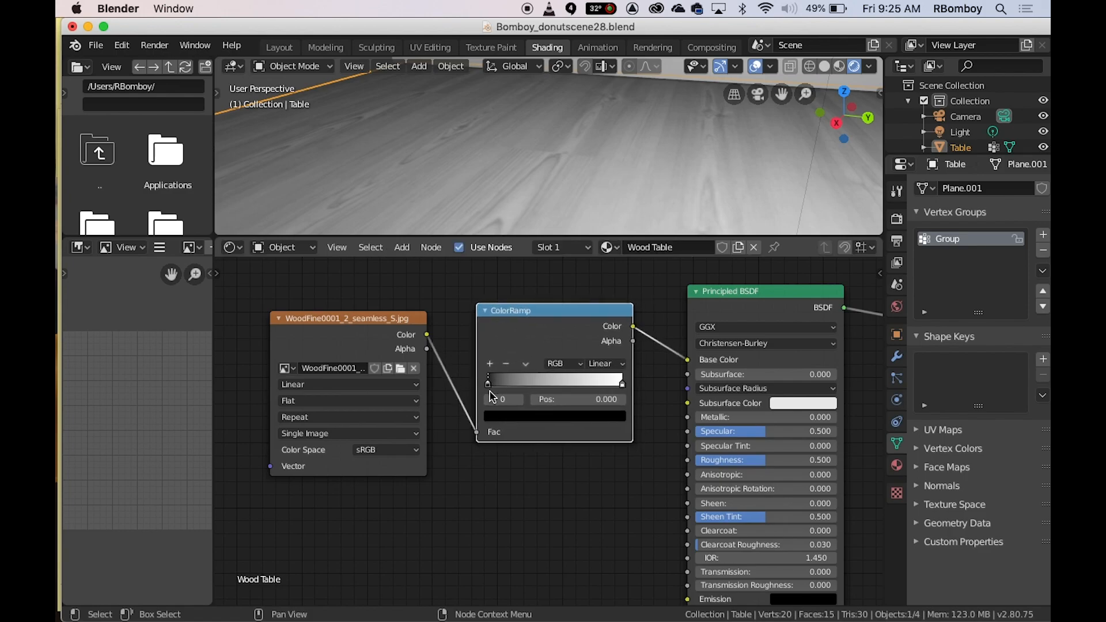
scroll(506, 403, up, 3)
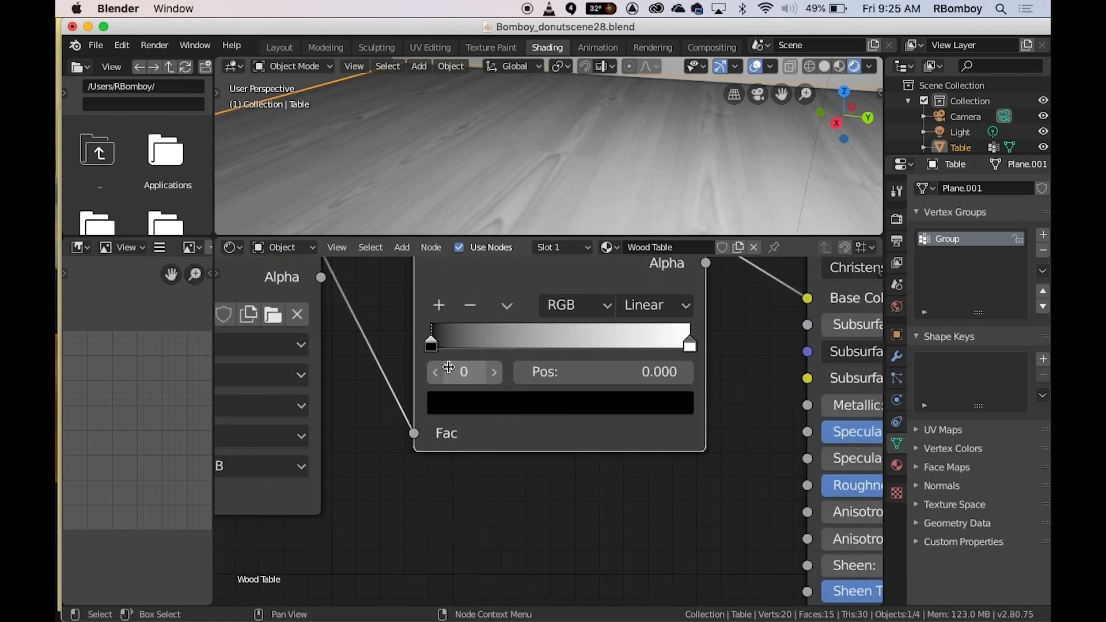
drag(438, 354, 416, 350)
click(691, 347)
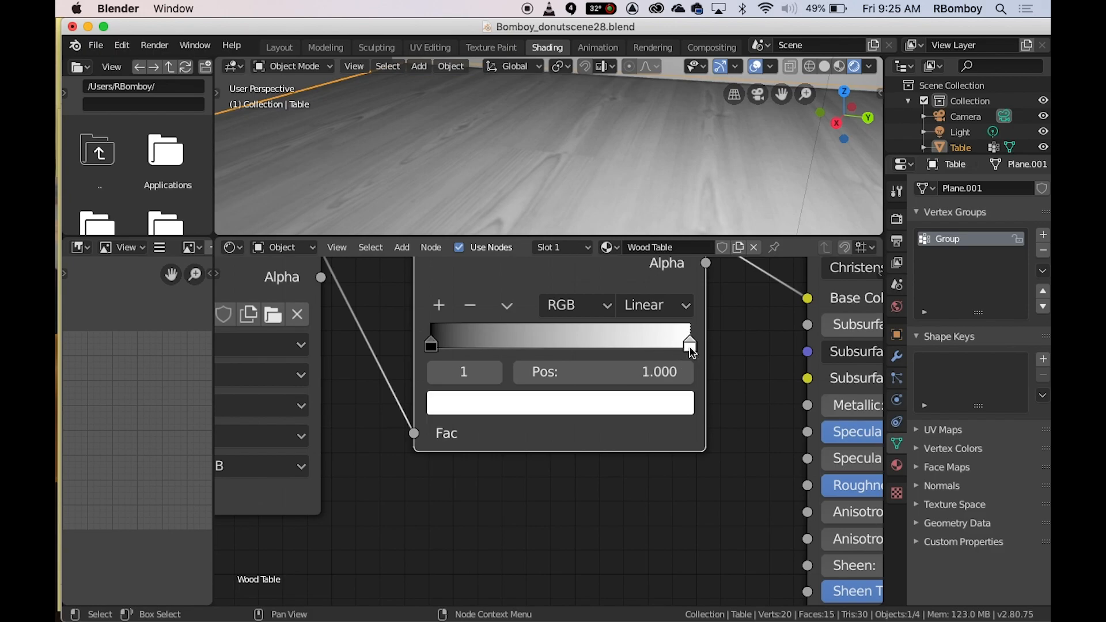
mouse_move(691, 348)
mouse_down()
mouse_move(490, 344)
mouse_move(675, 329)
mouse_move(525, 330)
mouse_move(699, 341)
mouse_move(689, 346)
mouse_up()
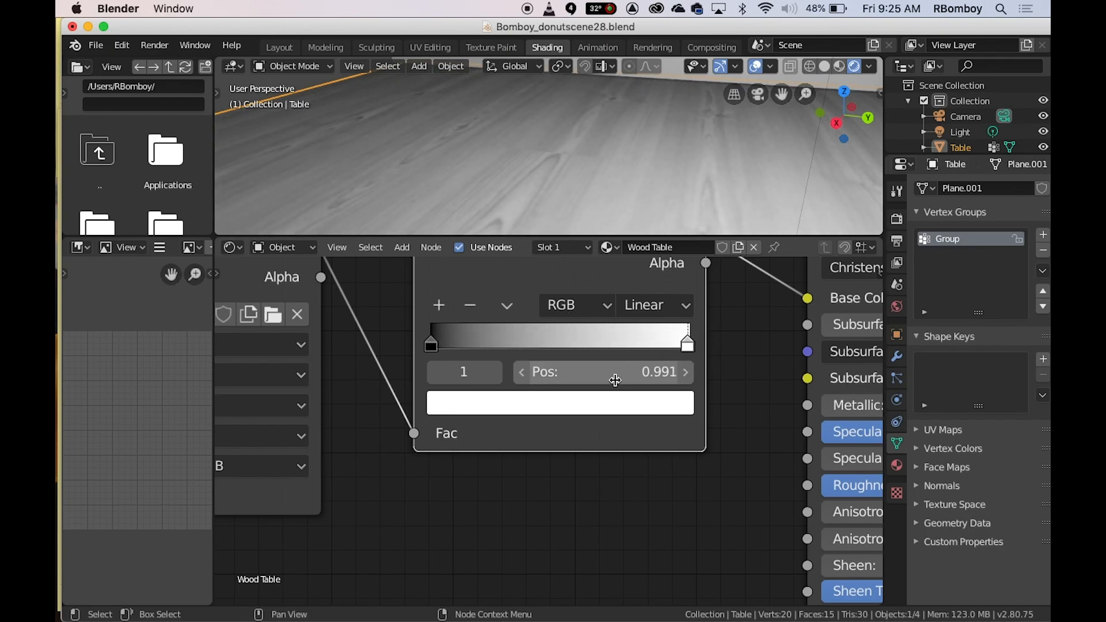
scroll(608, 358, down, 2)
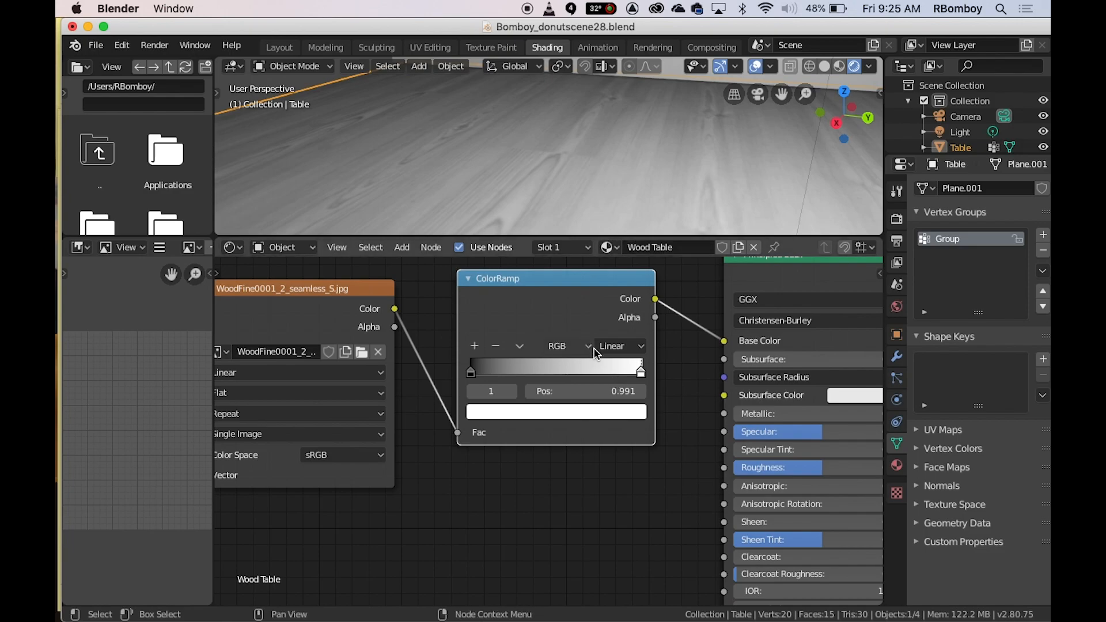
Rewire the ColorRamp's Color output to Roughness, link the wood image's Color directly to Base Color, and place the ramp lower
drag(568, 281, 573, 306)
drag(725, 341, 640, 323)
drag(525, 301, 522, 330)
drag(652, 350, 720, 468)
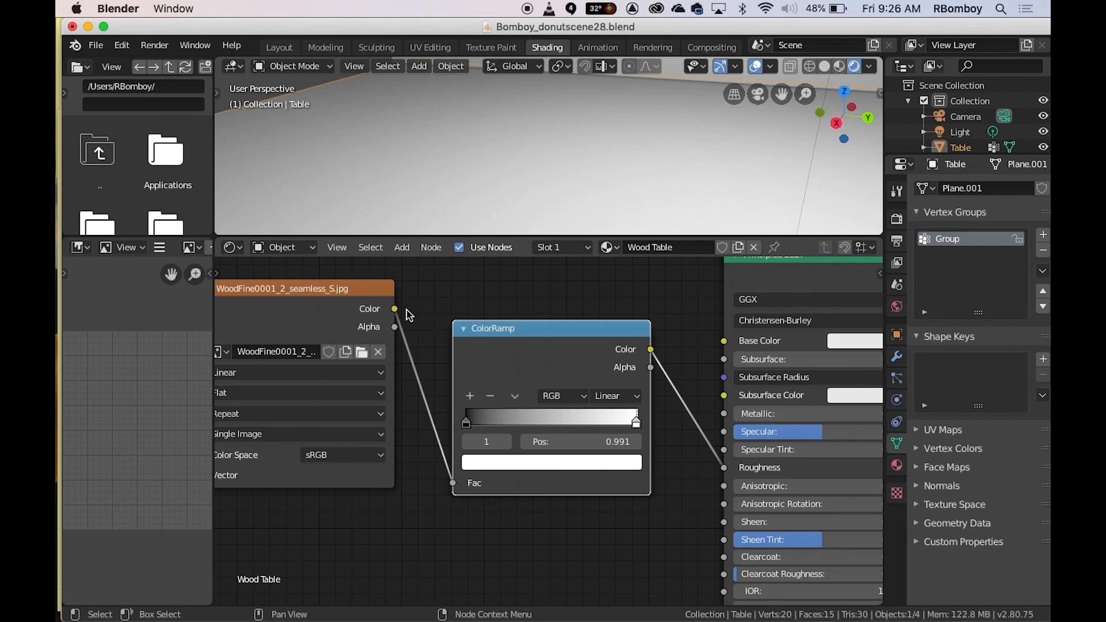
drag(395, 309, 733, 340)
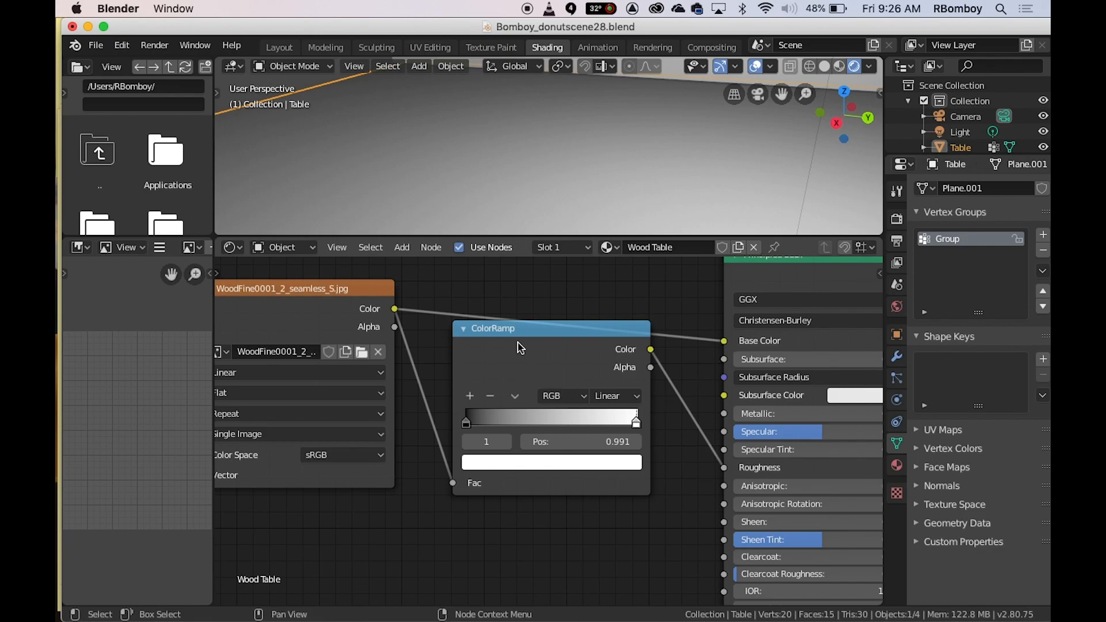
drag(533, 340, 536, 379)
Examine the light's reflection on the wood table from several angles and distances
scroll(654, 347, down, 2)
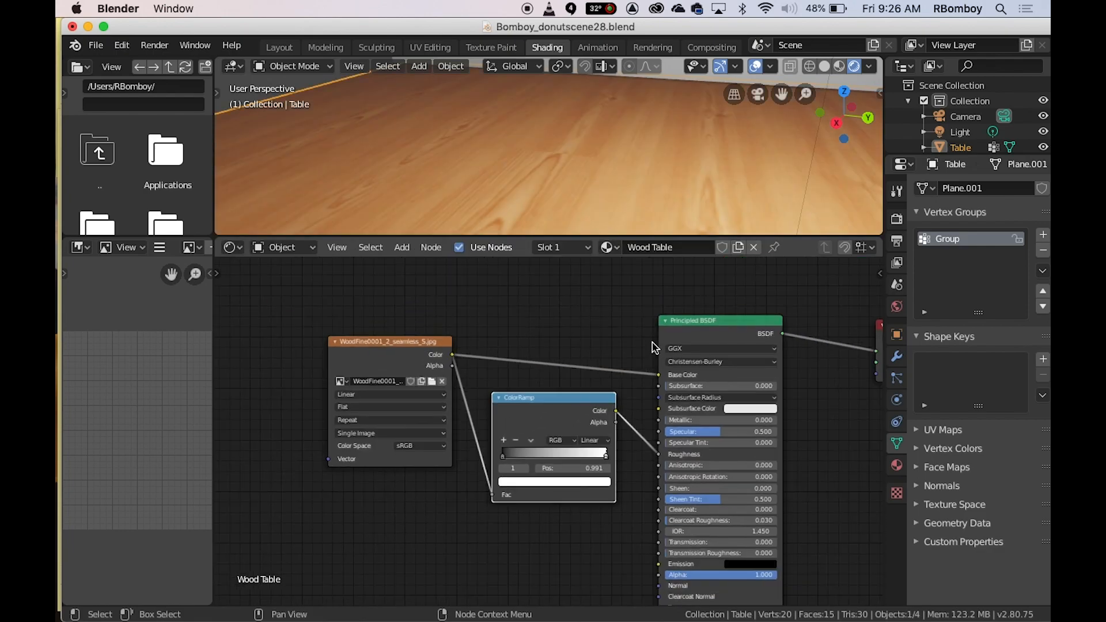
scroll(654, 348, down, 1)
middle_drag(625, 121, 802, 200)
scroll(605, 183, down, 7)
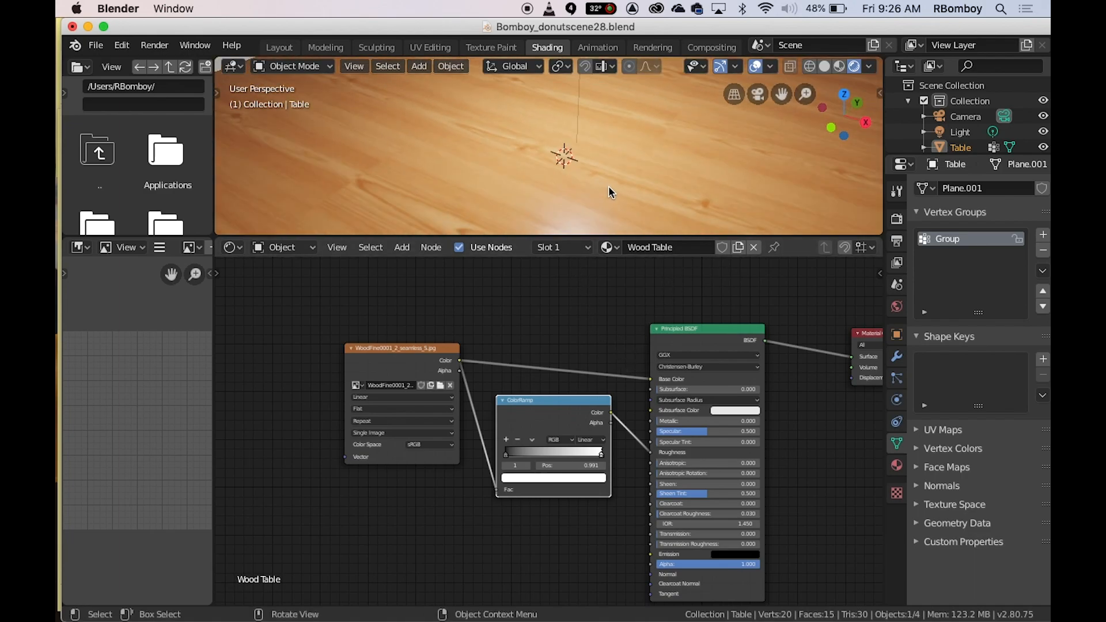
middle_drag(601, 162, 511, 114)
scroll(511, 115, down, 2)
scroll(593, 195, down, 2)
scroll(595, 196, up, 4)
scroll(594, 196, down, 2)
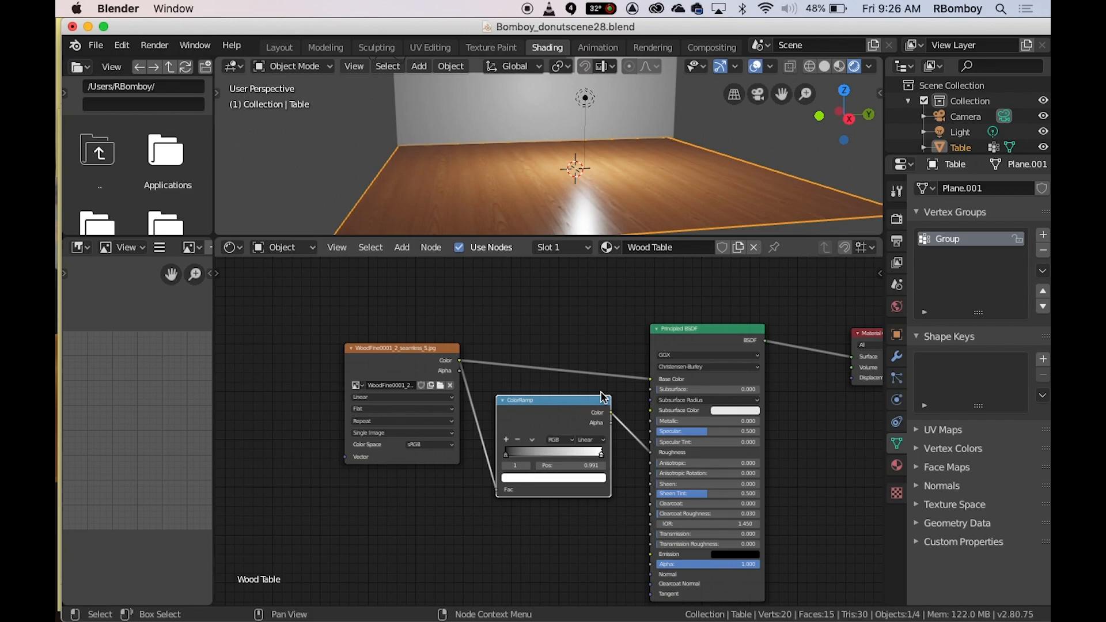
Slide the ColorRamp's black stop to position 0.541 and check the table's reflection from above
scroll(542, 423, down, 1)
scroll(539, 424, up, 5)
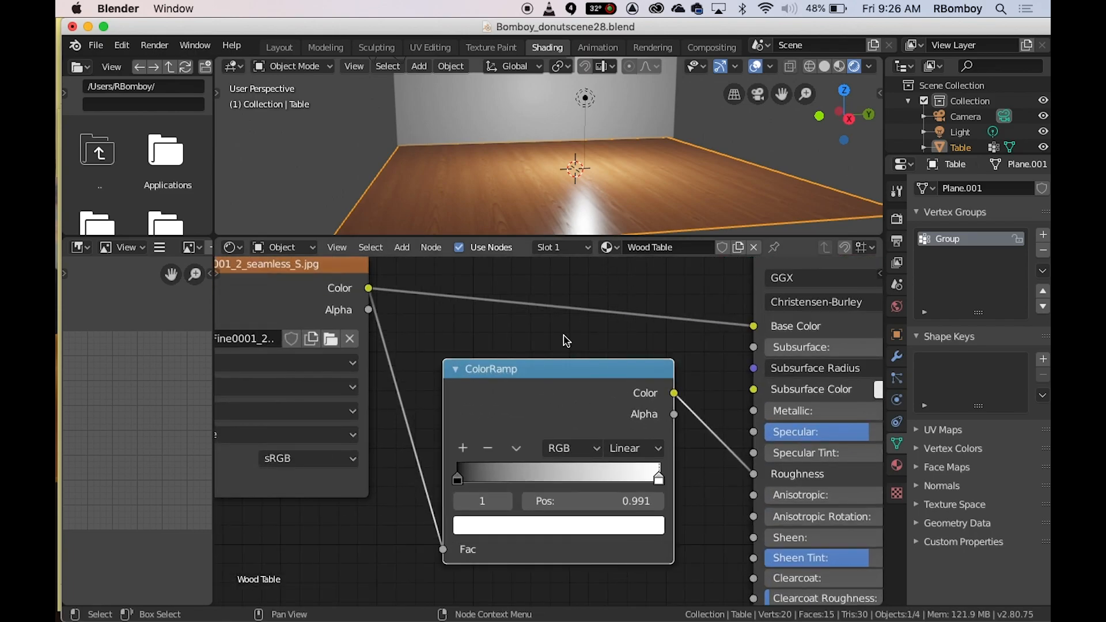
drag(459, 488, 570, 480)
click(467, 480)
click(469, 481)
scroll(696, 140, down, 2)
scroll(639, 167, up, 3)
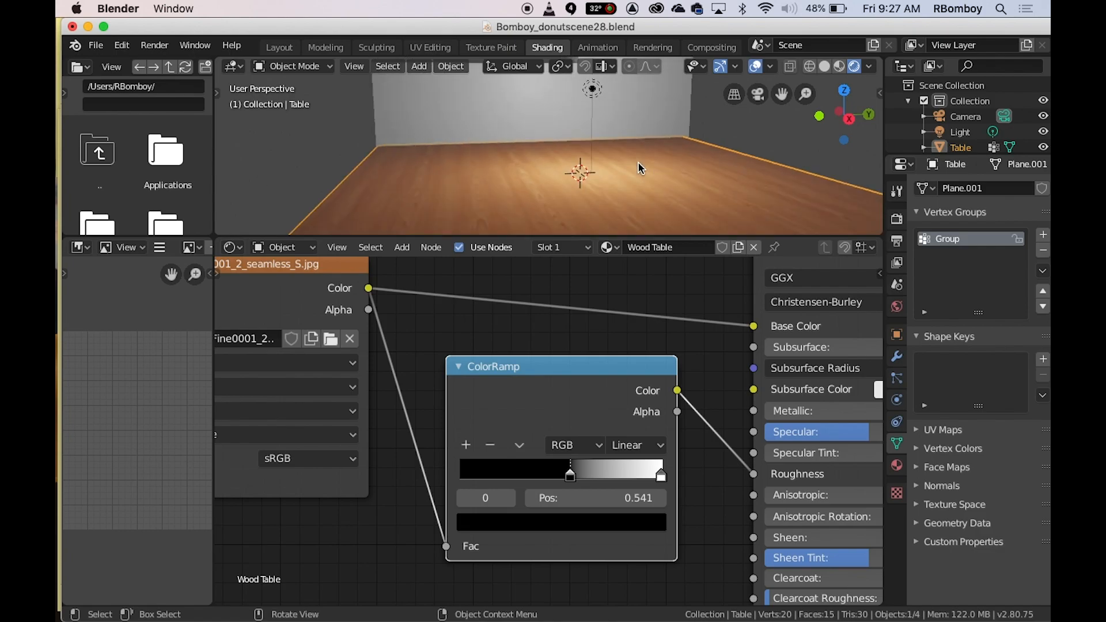
middle_drag(639, 167, 663, 220)
middle_drag(661, 215, 617, 227)
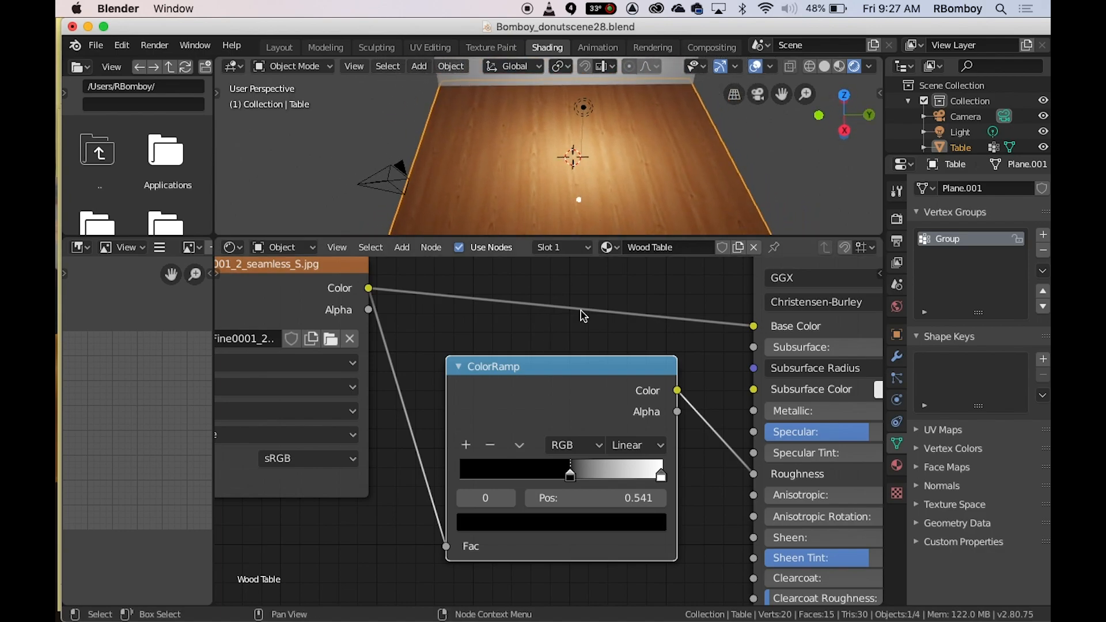
Return the ColorRamp's black stop to position 0.000 and set the white stop to 0.995
drag(571, 474, 425, 459)
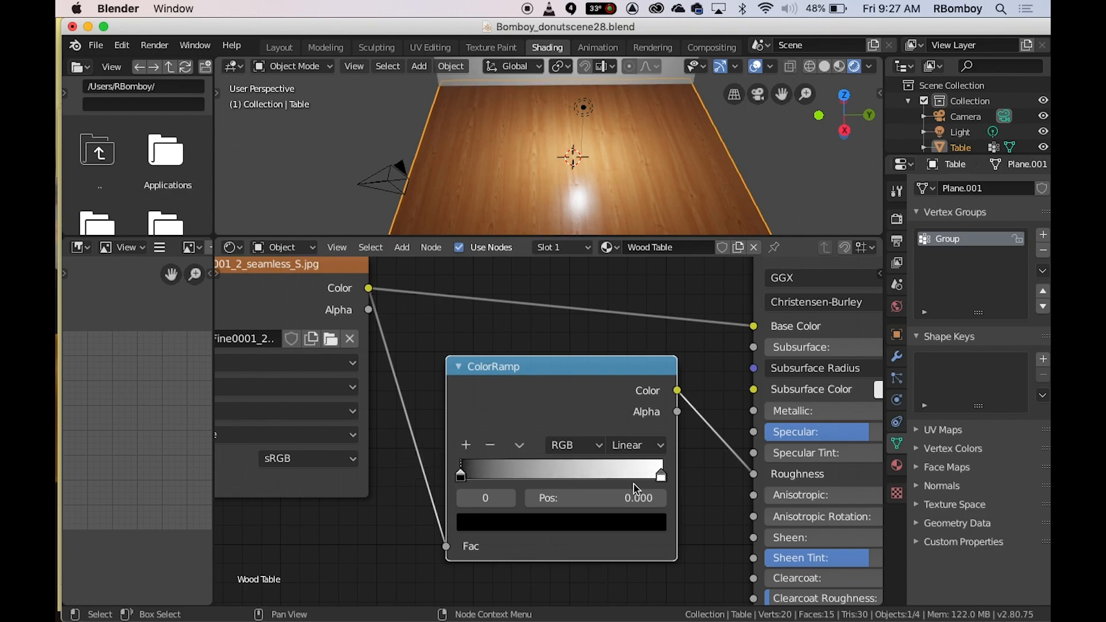
mouse_move(664, 476)
mouse_down()
mouse_move(479, 462)
mouse_move(643, 473)
mouse_move(570, 458)
mouse_move(481, 465)
mouse_move(665, 484)
mouse_up()
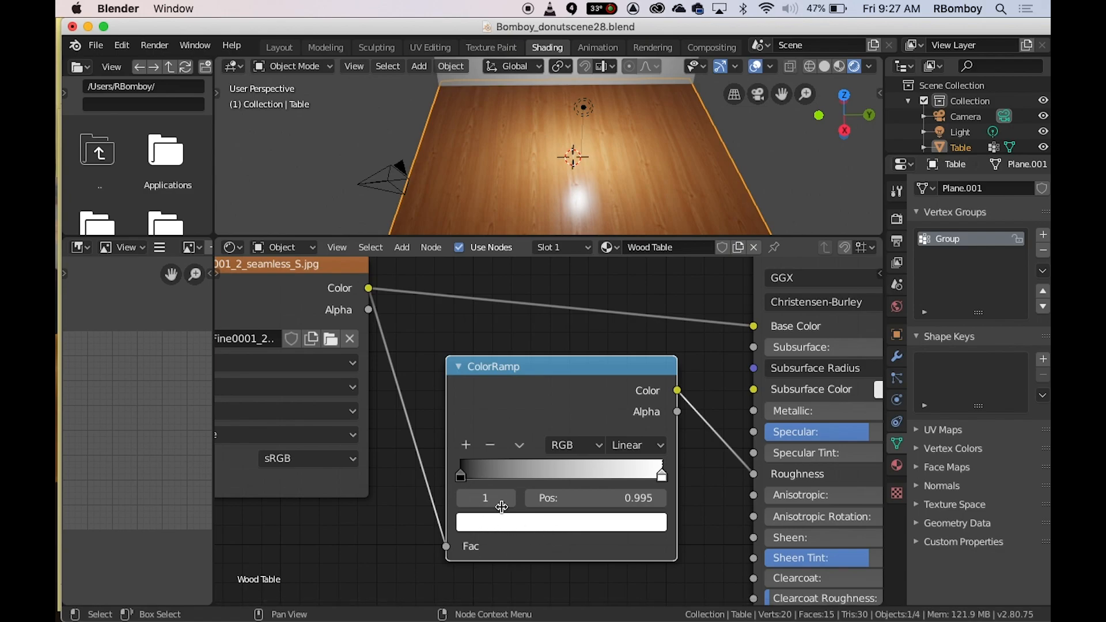
Lighten the ColorRamp's black stop at position 0.000 to a dark grey
click(461, 475)
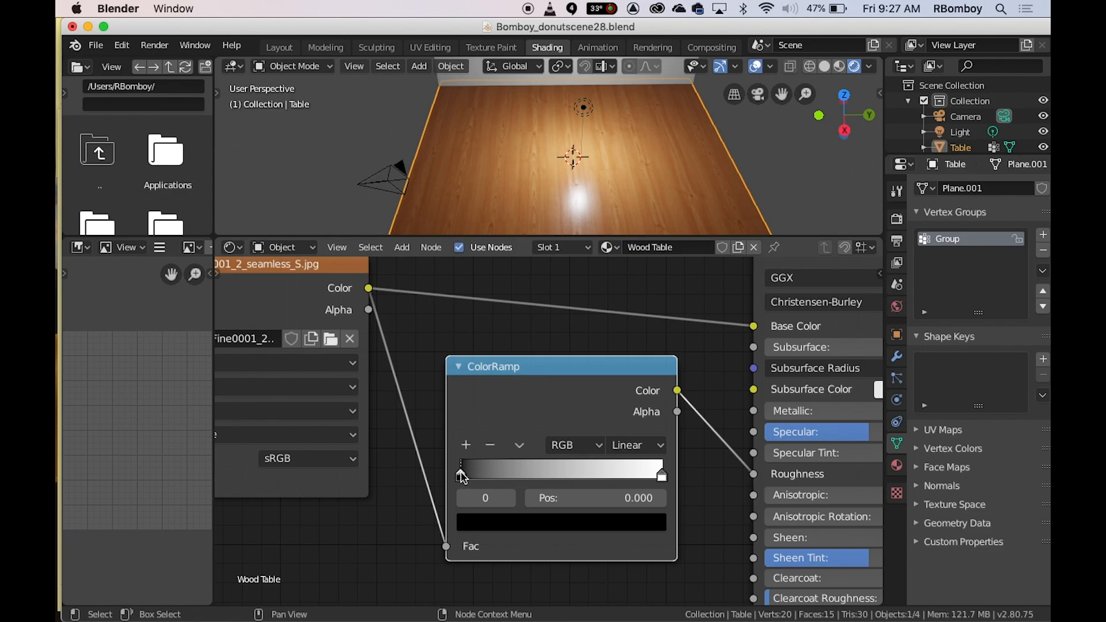
click(663, 475)
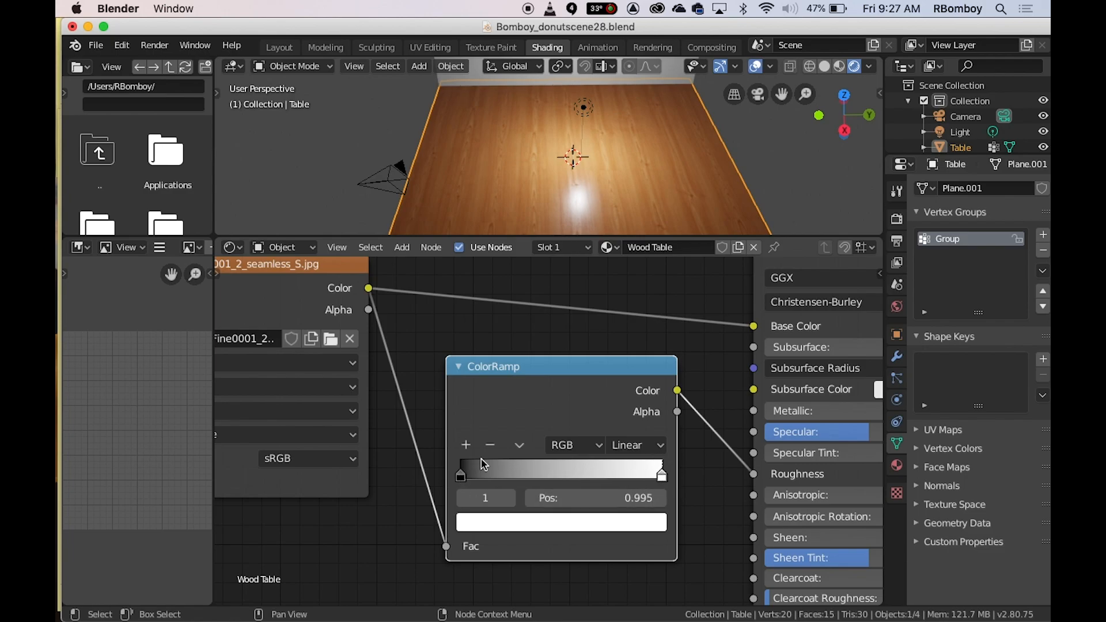
click(463, 476)
click(478, 522)
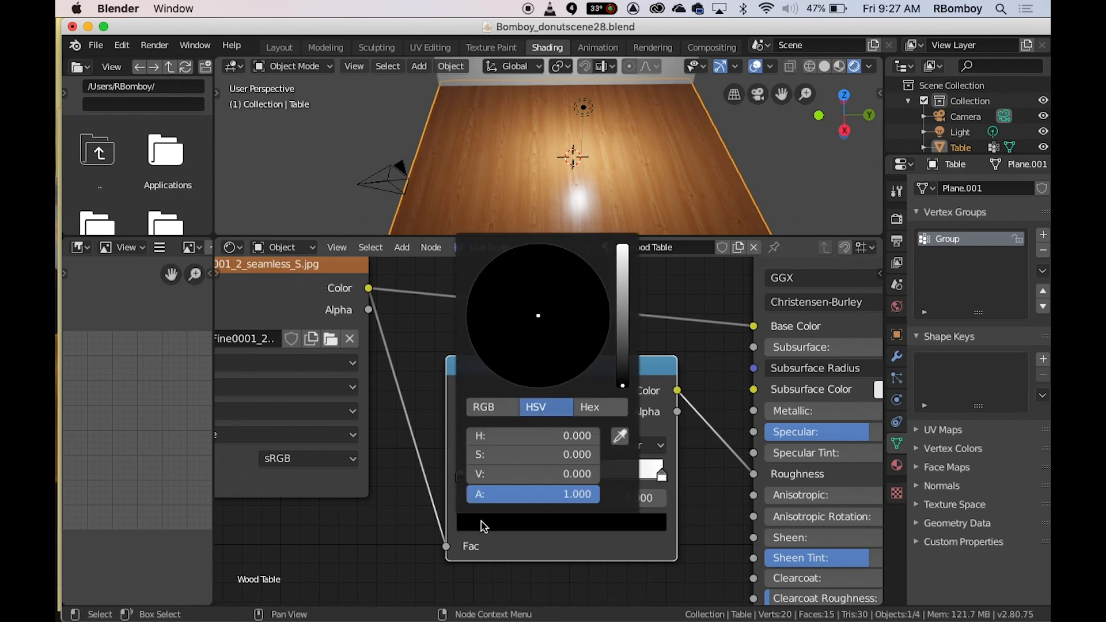
click(531, 526)
drag(622, 385, 622, 365)
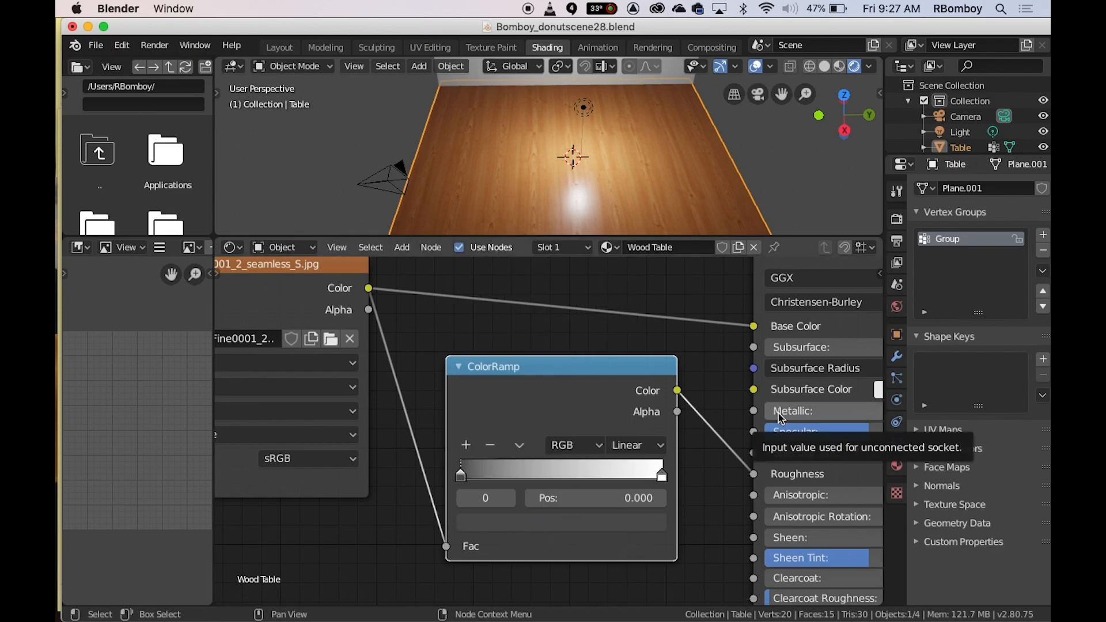
Move the ColorRamp's dark grey stop to position 0.209 and the white stop to 0.732, checking the table's reflection
middle_drag(629, 205, 530, 186)
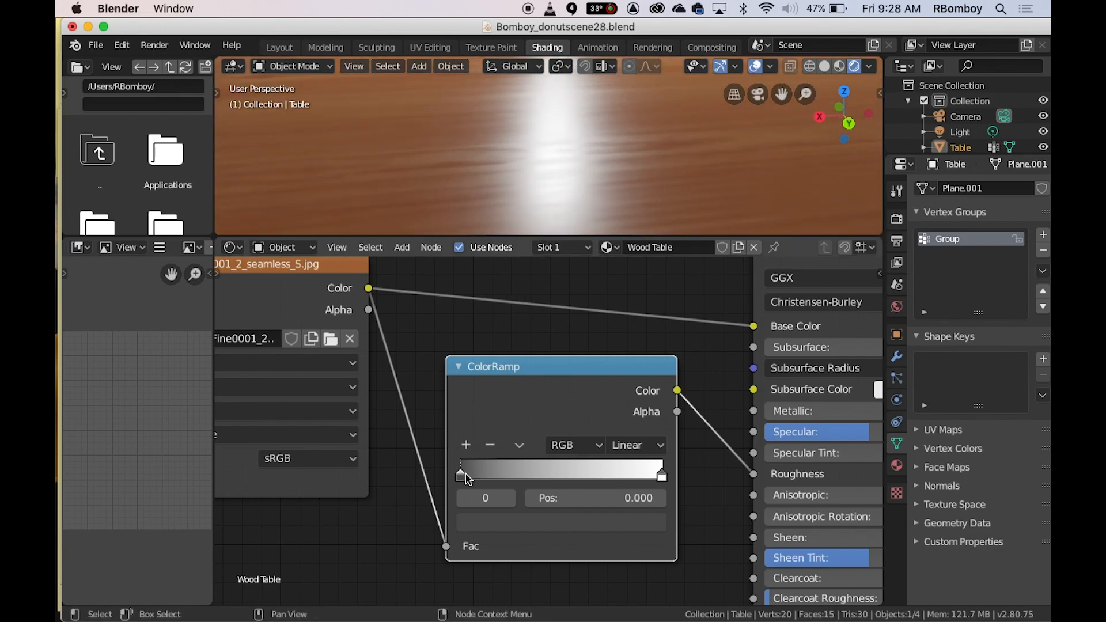
mouse_move(461, 478)
mouse_down()
mouse_move(605, 467)
mouse_move(461, 470)
mouse_move(512, 472)
mouse_move(503, 476)
mouse_up()
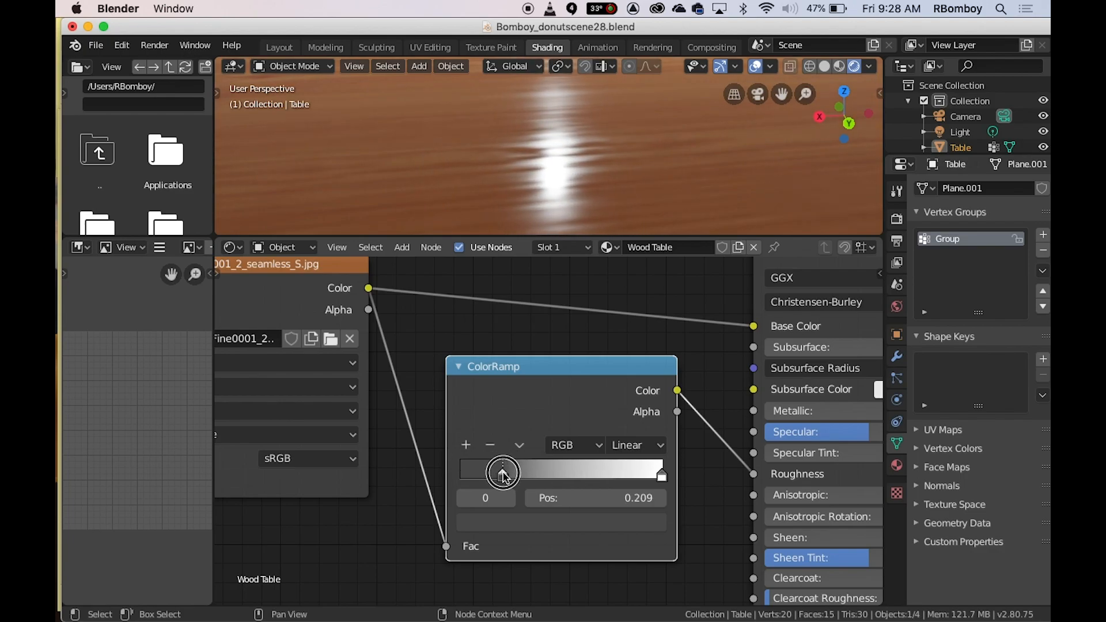
mouse_move(663, 476)
mouse_down()
mouse_move(502, 468)
mouse_move(666, 461)
mouse_move(612, 470)
mouse_up()
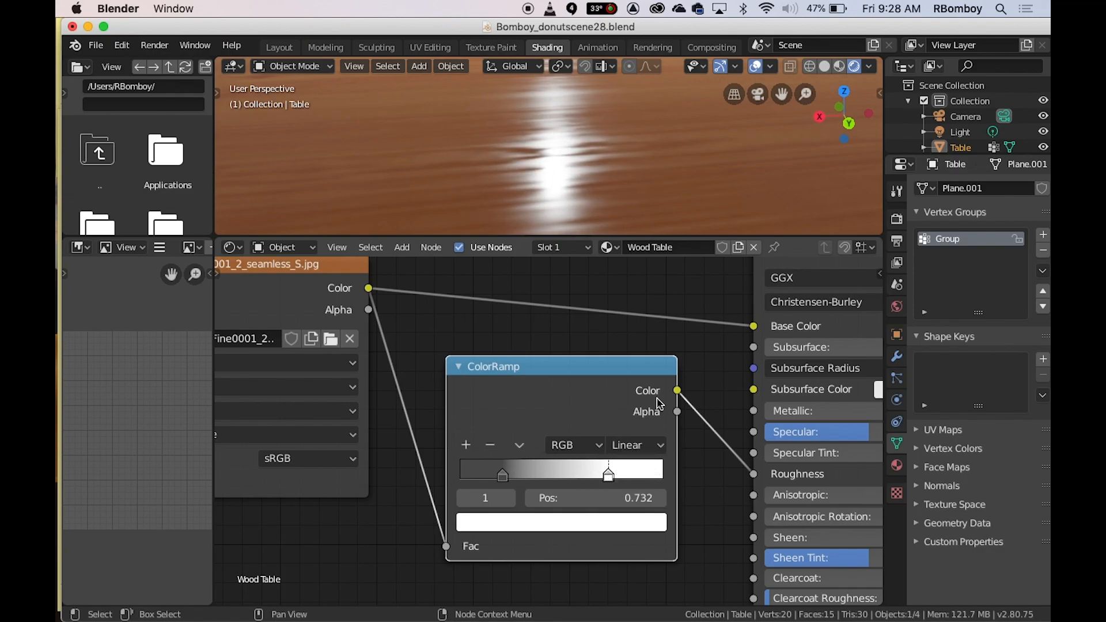
middle_drag(600, 210, 614, 94)
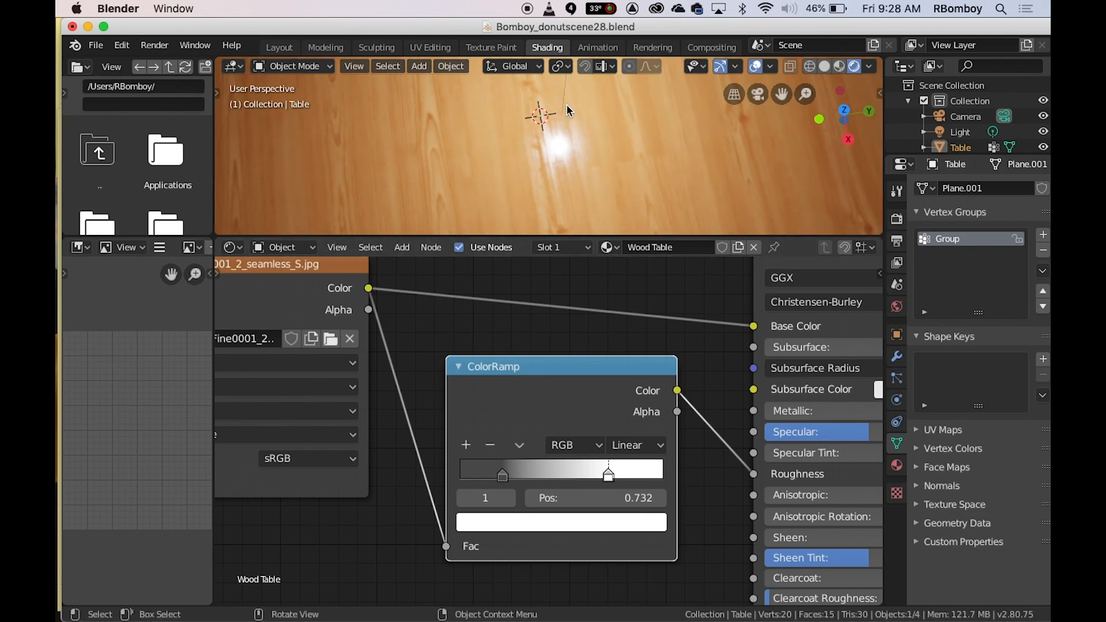